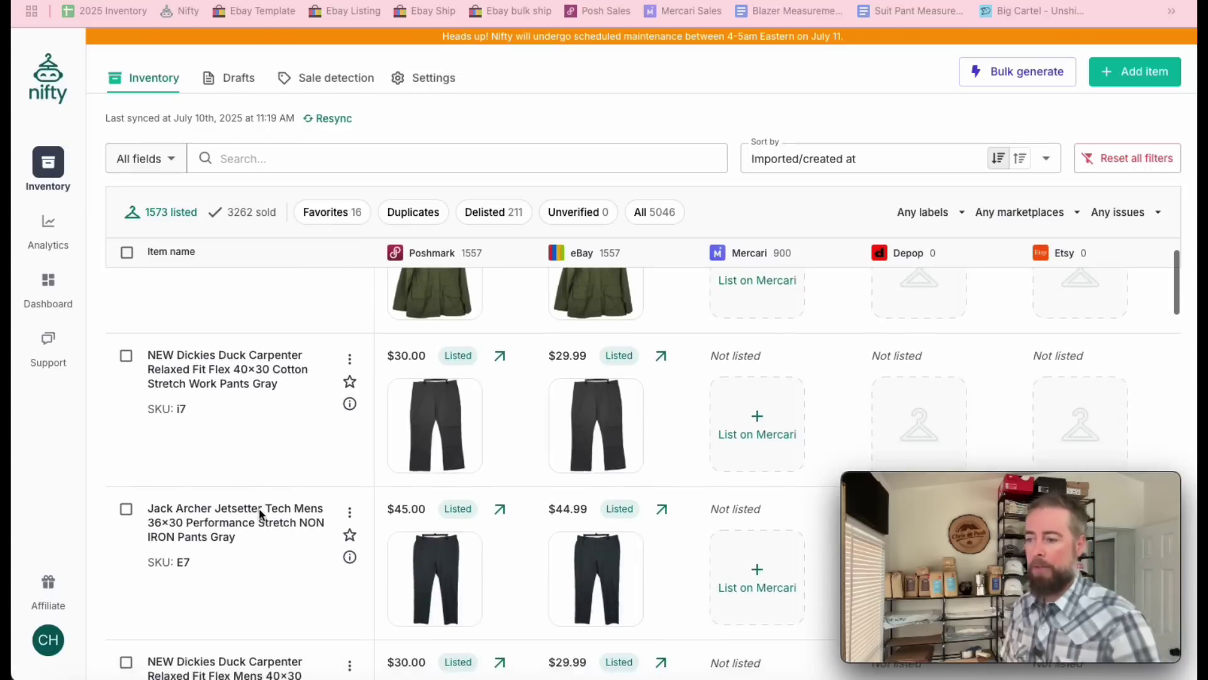
- Open the bulk AI listing generator from the inventory
{"action": "scroll", "coordinate": [249, 532], "scroll_direction": "up", "scroll_amount": 3}
{"action": "scroll", "coordinate": [248, 531], "scroll_direction": "up", "scroll_amount": 2}
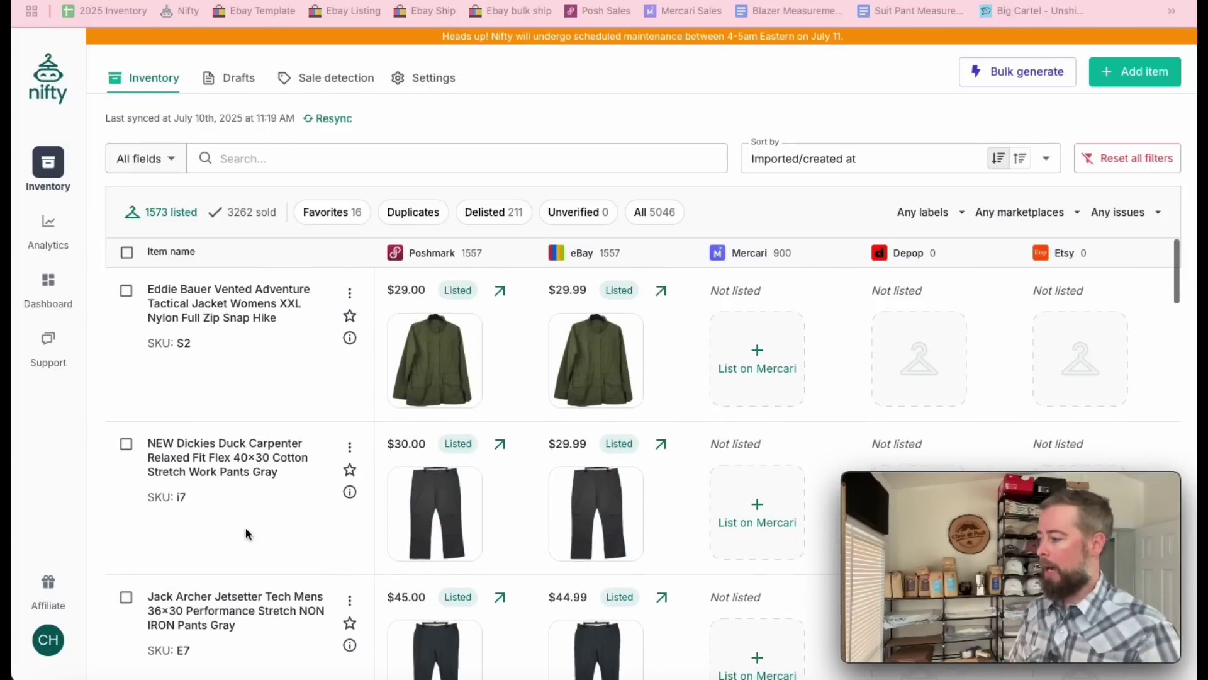
{"action": "left_click_drag", "start_coordinate": [1168, 483], "coordinate": [346, 491]}
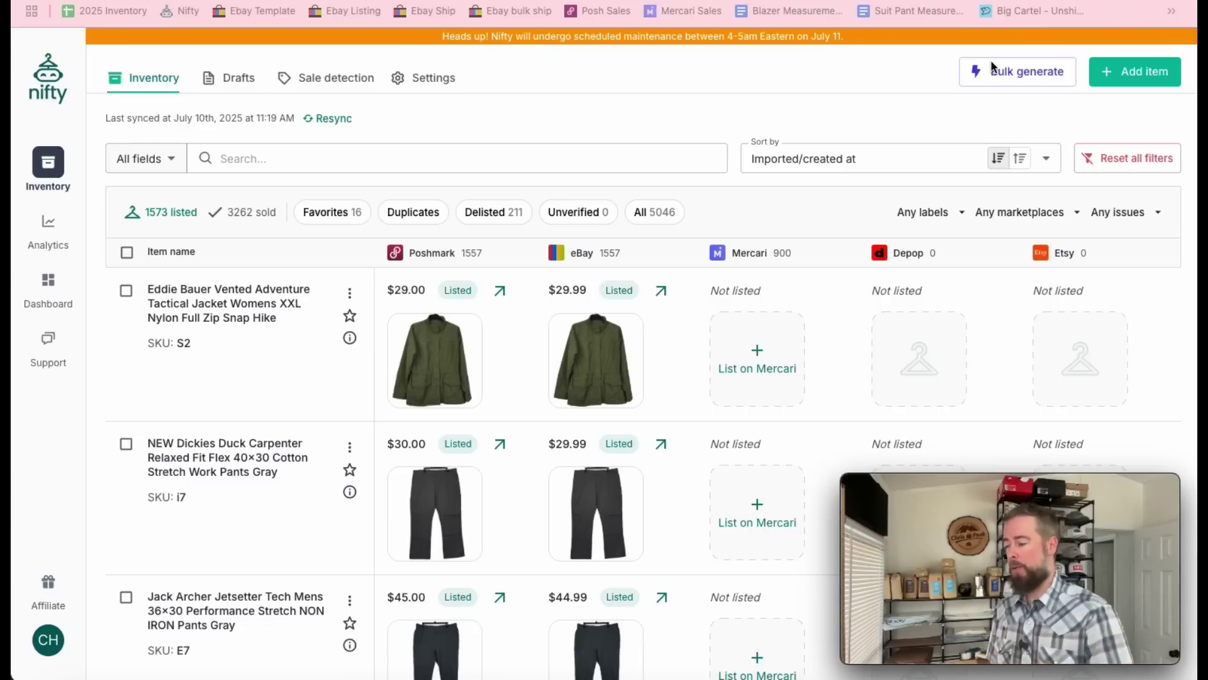
{"action": "left_click", "coordinate": [1014, 80]}
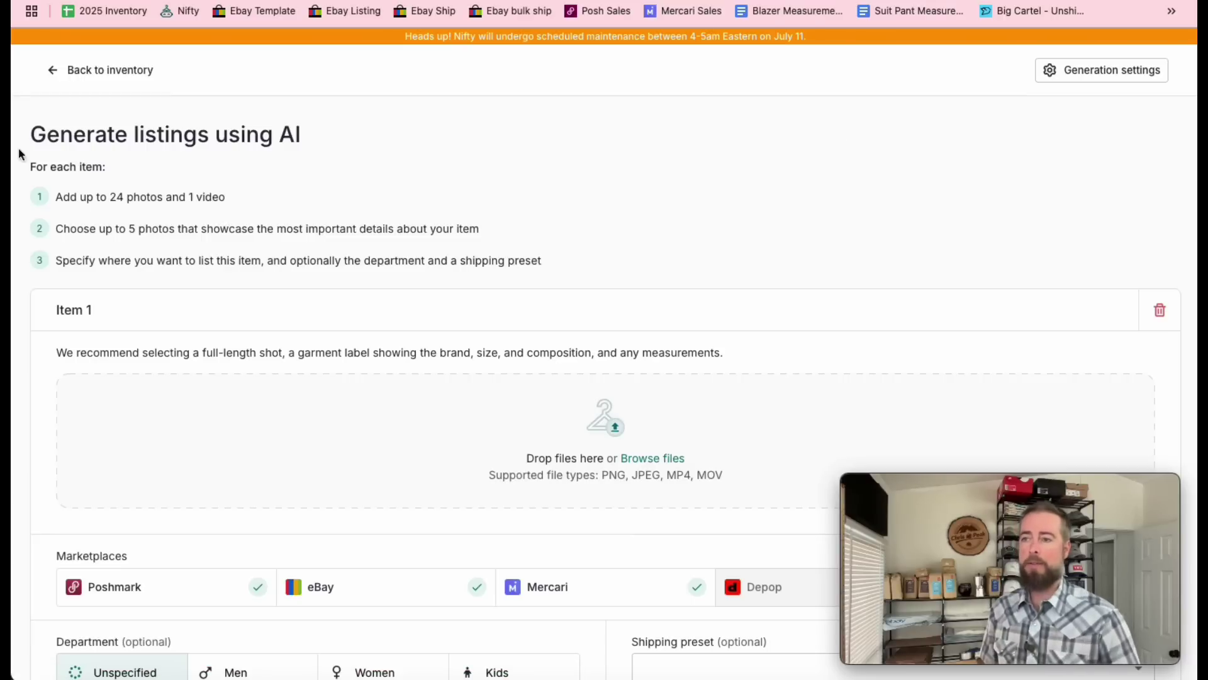
{"action": "left_click_drag", "start_coordinate": [32, 134], "coordinate": [300, 131]}
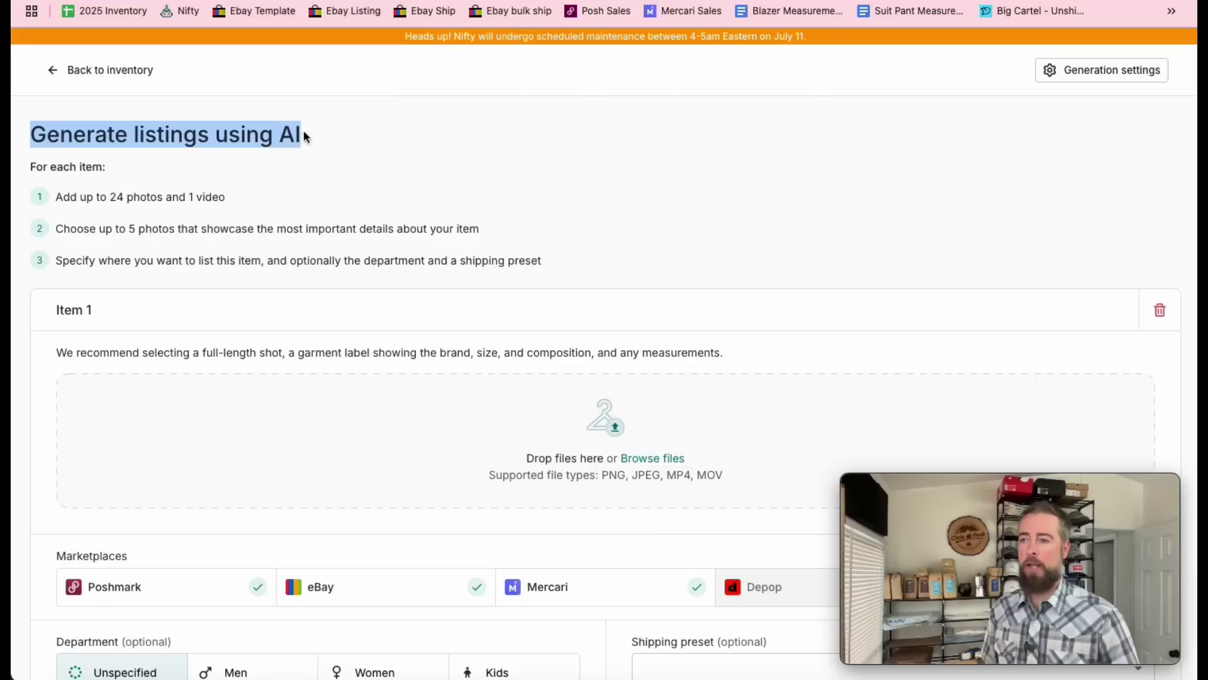
{"action": "left_click", "coordinate": [190, 196]}
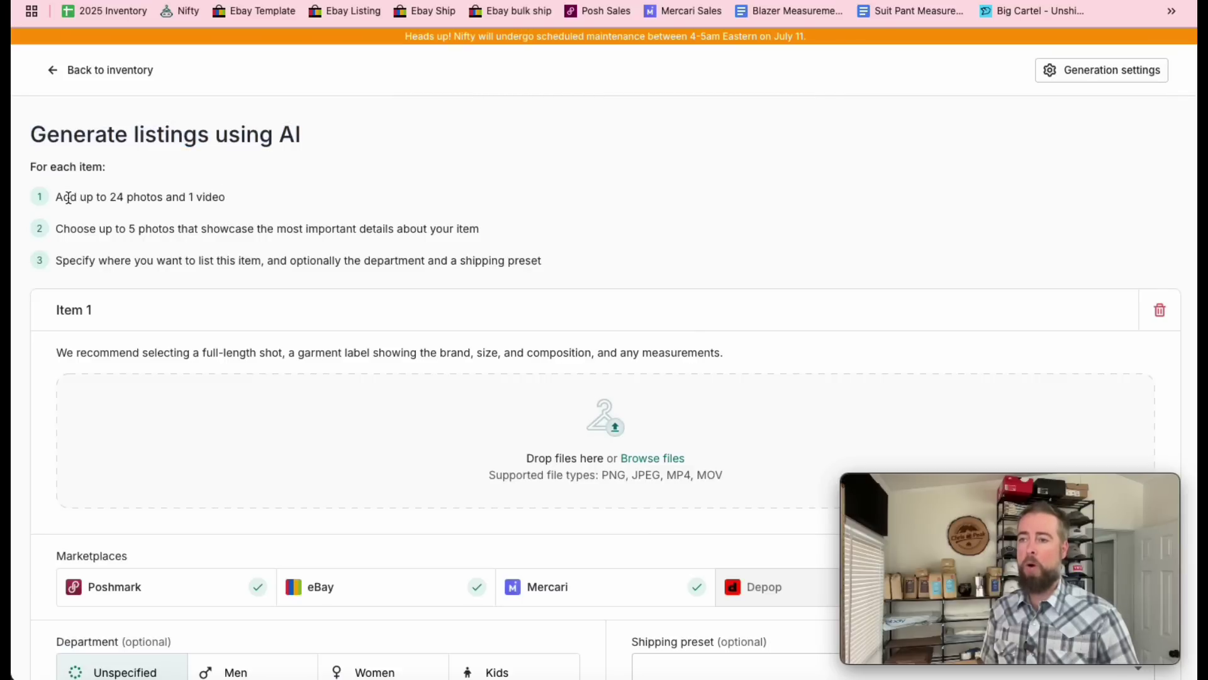
{"action": "left_click_drag", "start_coordinate": [68, 197], "coordinate": [149, 202]}
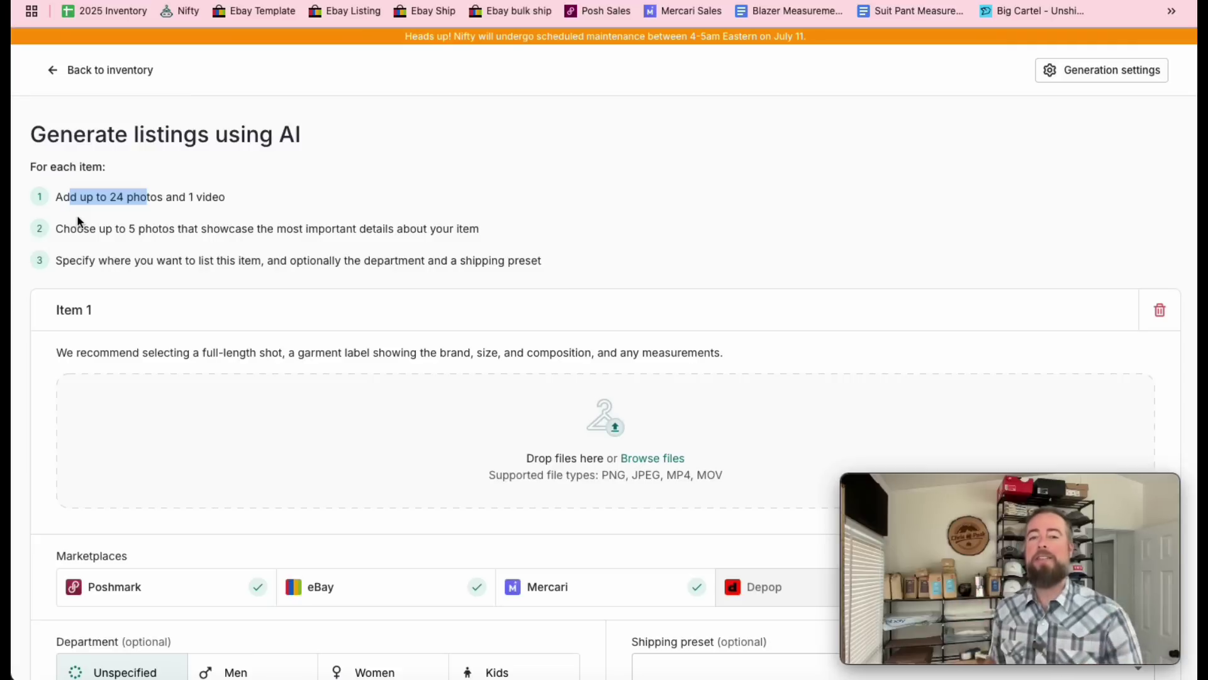
{"action": "left_click", "coordinate": [60, 269]}
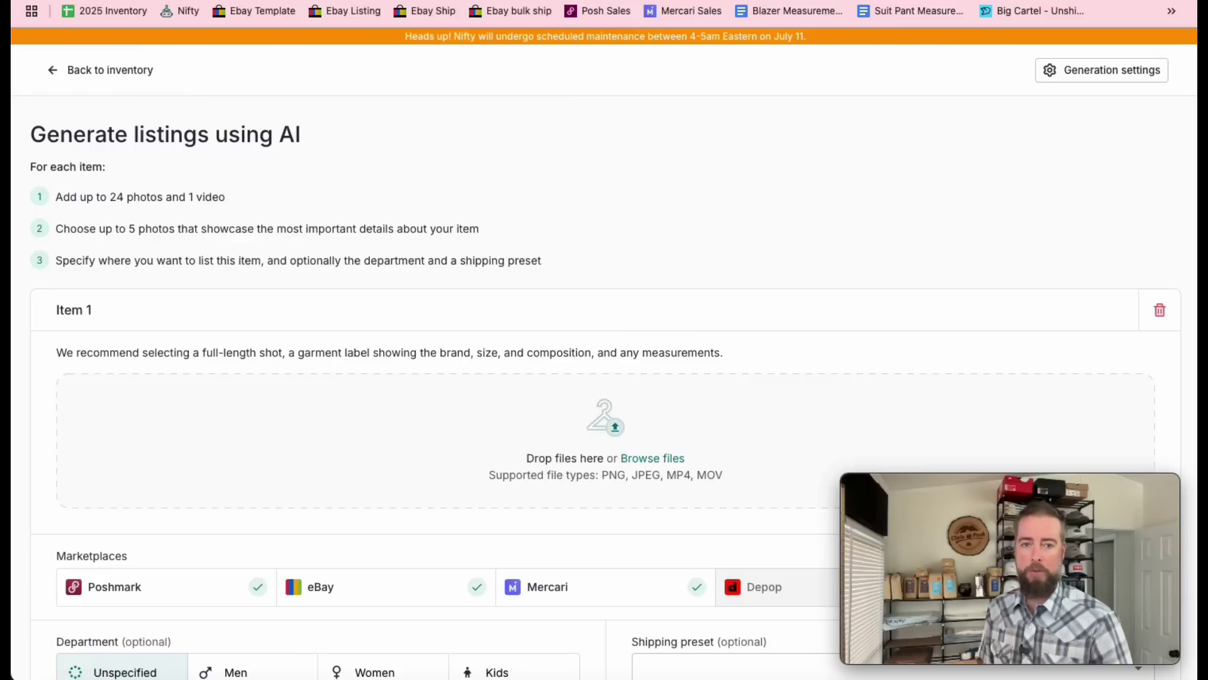
- Add the eight photos of the plaid Carhartt shirt to Item 1
{"action": "left_click_drag", "start_coordinate": [2, 377], "coordinate": [291, 431]}
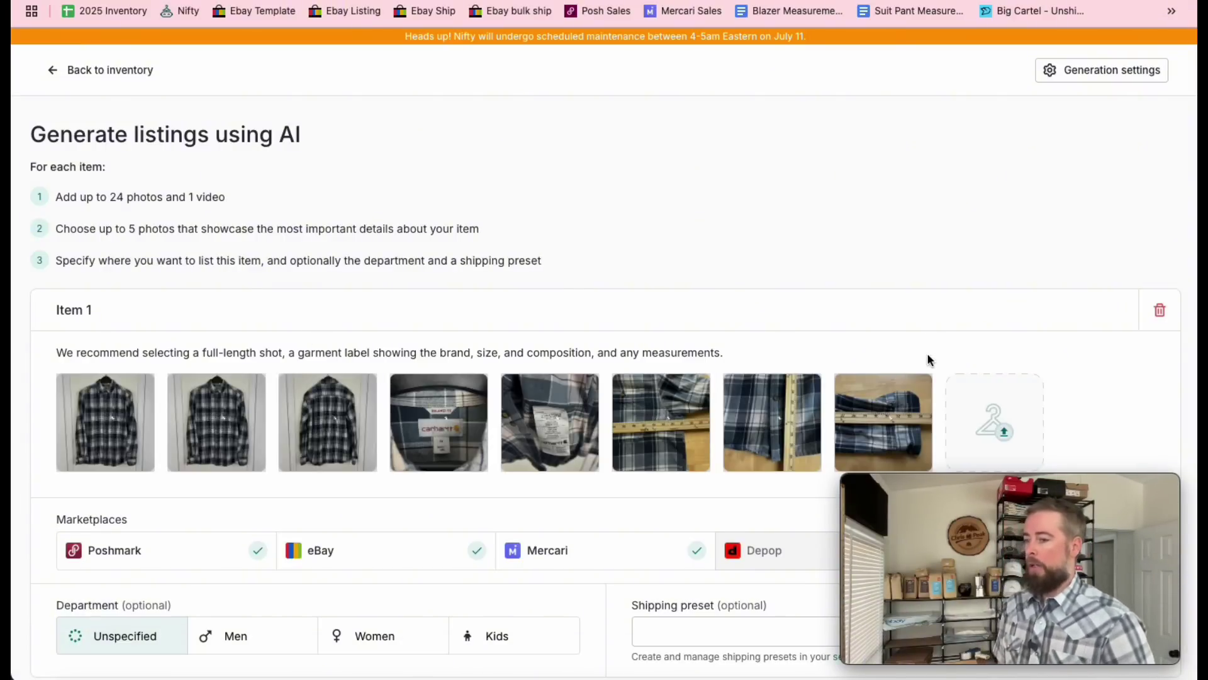
{"action": "scroll", "coordinate": [928, 360], "scroll_direction": "down", "scroll_amount": 3}
{"action": "mouse_move", "coordinate": [1018, 487]}
{"action": "left_click_drag", "start_coordinate": [1017, 482], "coordinate": [212, 486]}
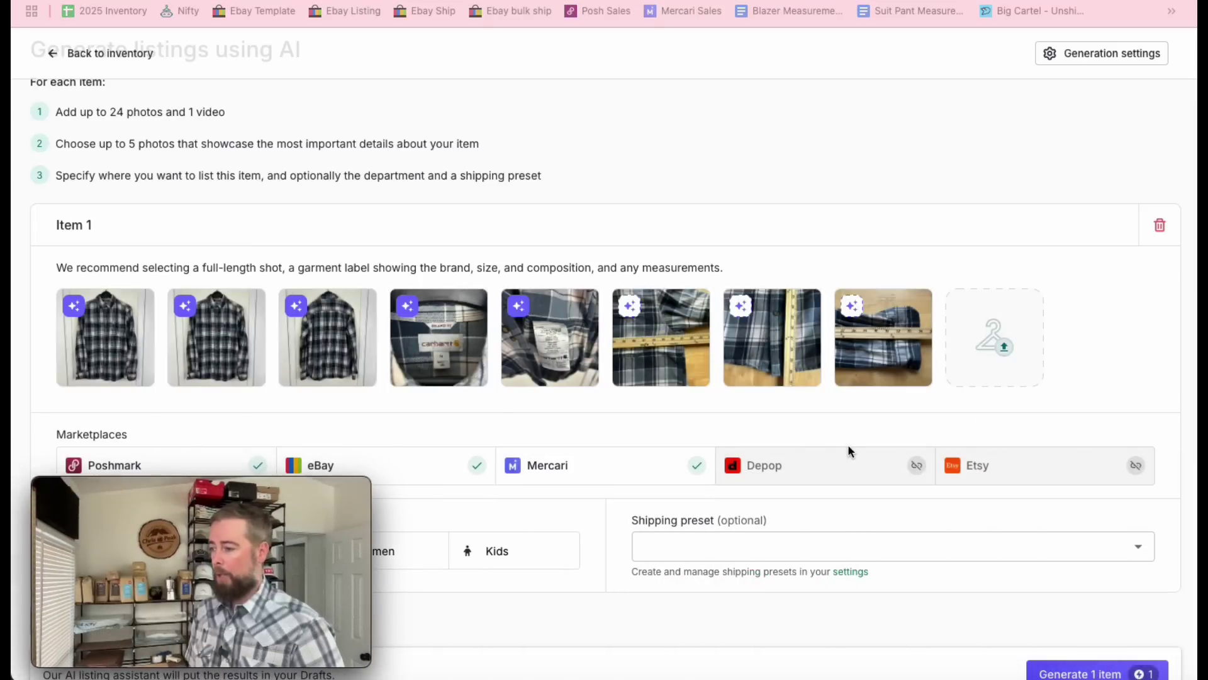
{"action": "scroll", "coordinate": [848, 451], "scroll_direction": "down", "scroll_amount": 1}
{"action": "mouse_move", "coordinate": [337, 489]}
{"action": "left_click_drag", "start_coordinate": [337, 490], "coordinate": [1070, 44]}
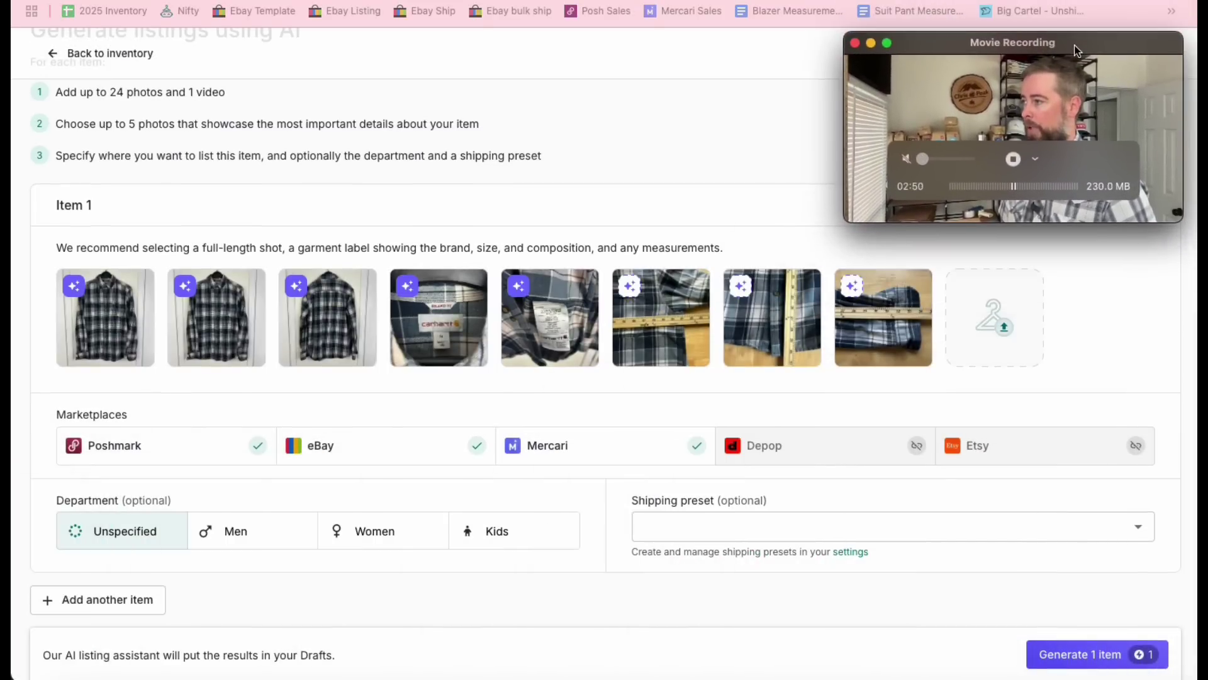
- Set Item 1's department to Men and its shipping preset to Pants/Sweaters $8.95
{"action": "left_click", "coordinate": [234, 535]}
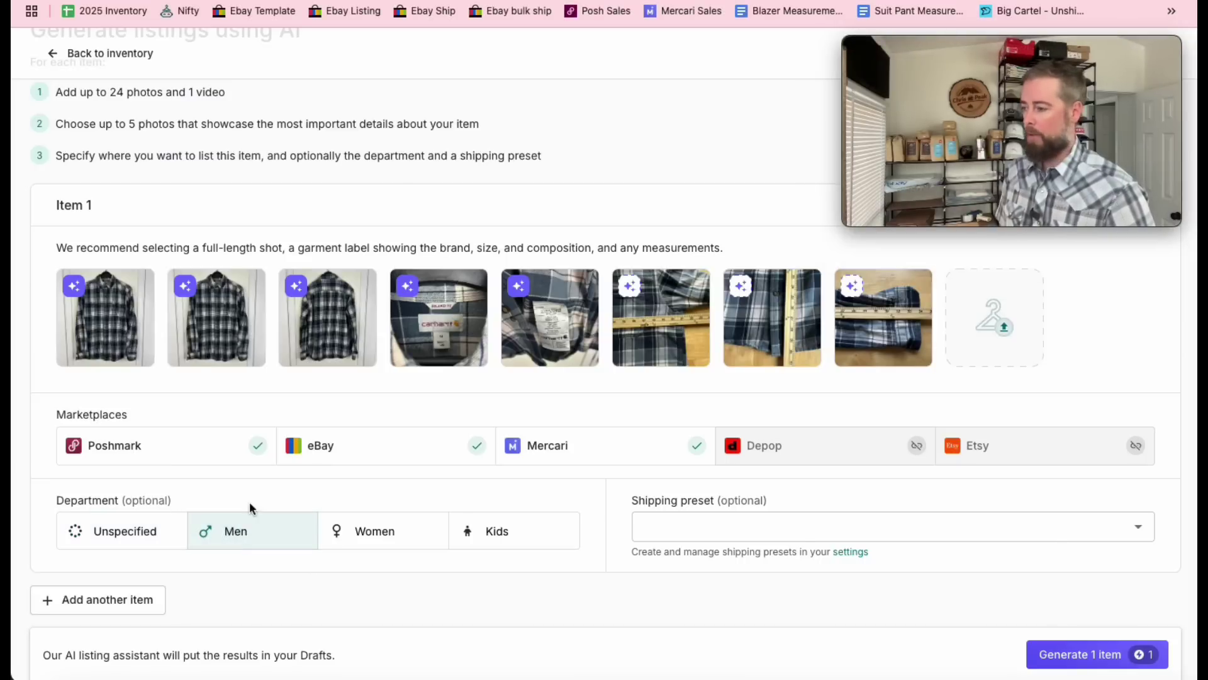
{"action": "left_click", "coordinate": [648, 526]}
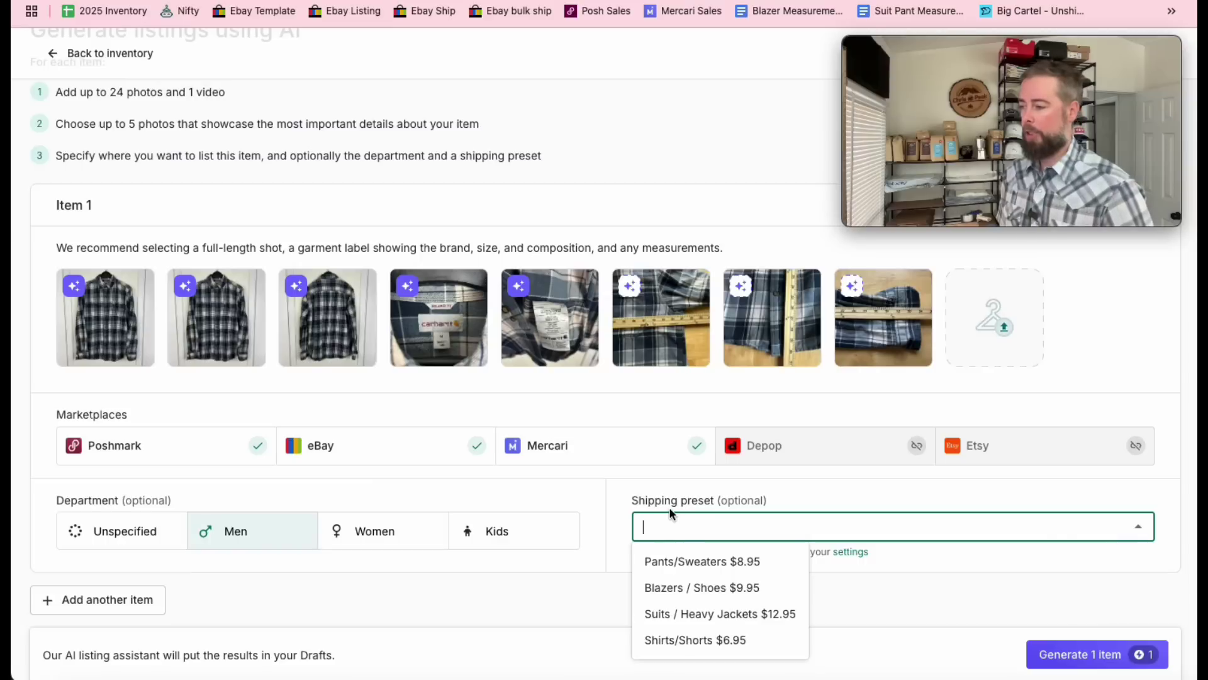
{"action": "left_click", "coordinate": [689, 562]}
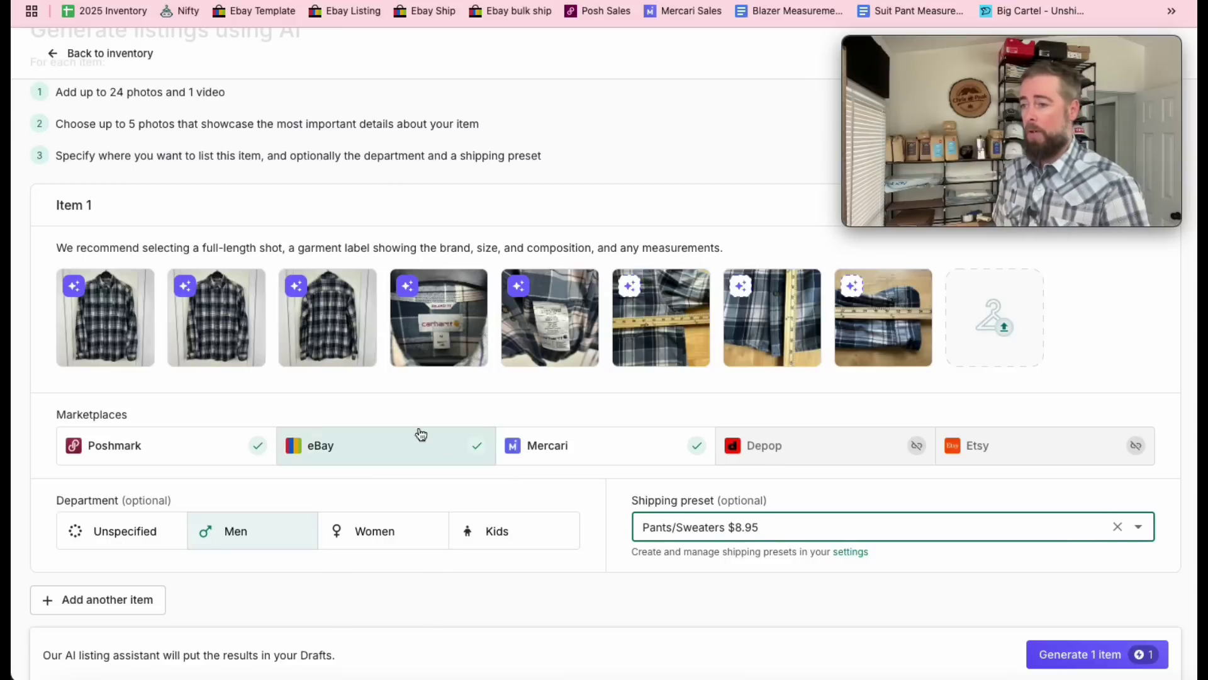
- Move the Carhartt collar label photo to second place in Item 1's photo order
{"action": "mouse_move", "coordinate": [224, 329]}
{"action": "left_click_drag", "start_coordinate": [239, 350], "coordinate": [466, 350]}
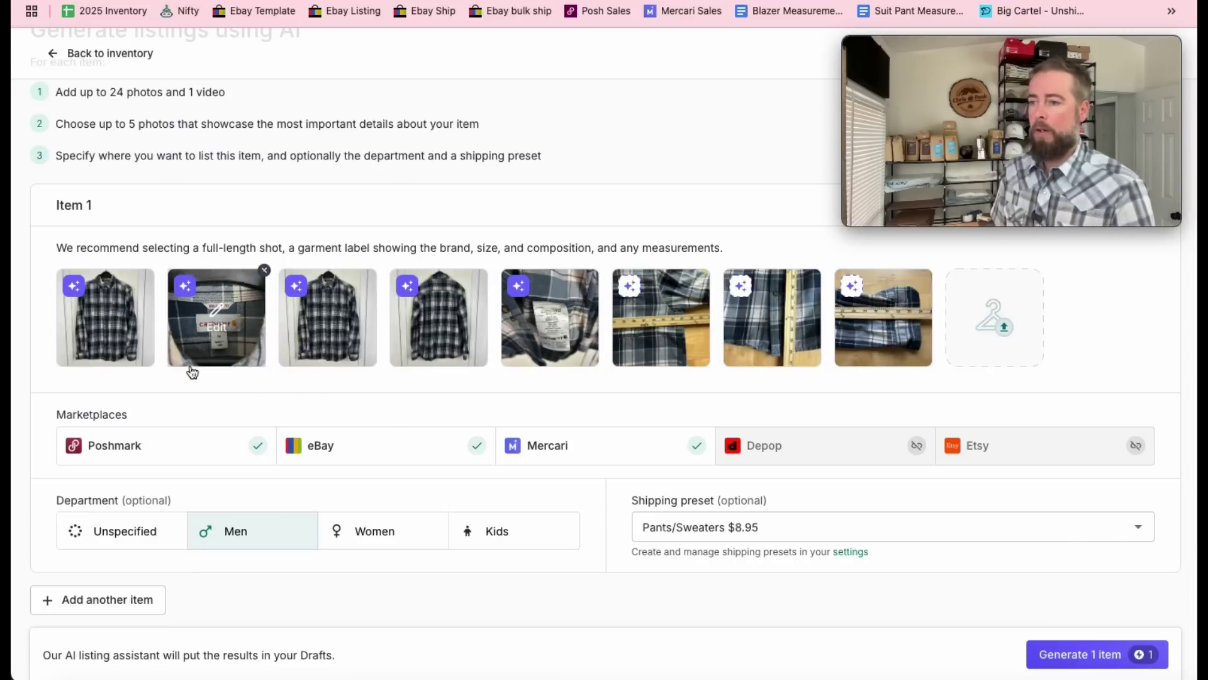
- Remove the first photo's background and crop it closer around the shirt's collar and chest, saving the edits
{"action": "left_click", "coordinate": [105, 320]}
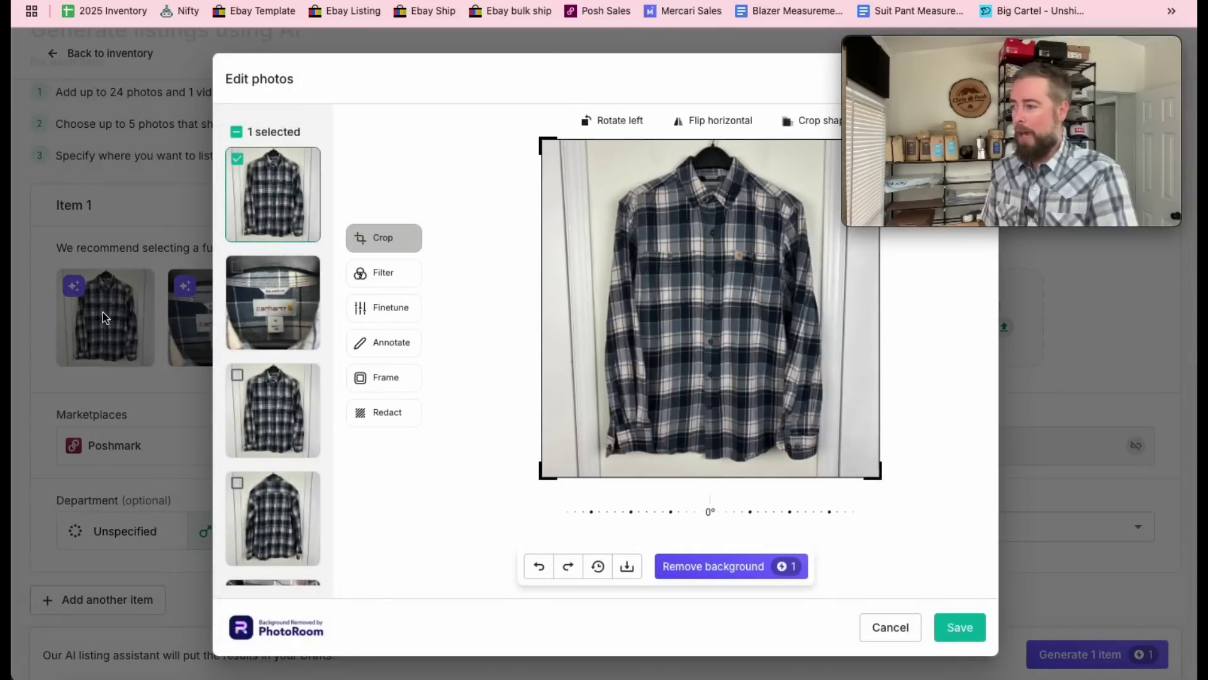
{"action": "left_click", "coordinate": [696, 570]}
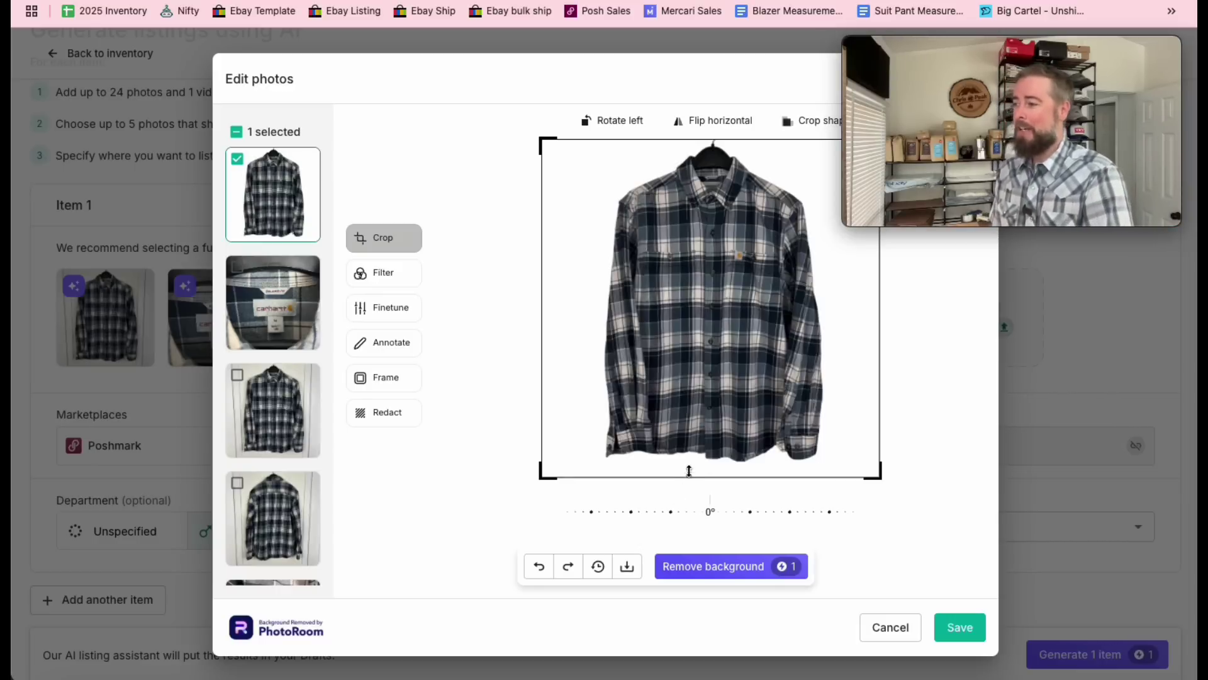
{"action": "scroll", "coordinate": [722, 330], "scroll_direction": "up", "scroll_amount": 1}
{"action": "scroll", "coordinate": [723, 330], "scroll_direction": "up", "scroll_amount": 5}
{"action": "left_click_drag", "start_coordinate": [703, 292], "coordinate": [682, 402]}
{"action": "scroll", "coordinate": [675, 392], "scroll_direction": "up", "scroll_amount": 2}
{"action": "left_click_drag", "start_coordinate": [676, 381], "coordinate": [674, 398]}
{"action": "scroll", "coordinate": [677, 393], "scroll_direction": "up", "scroll_amount": 2}
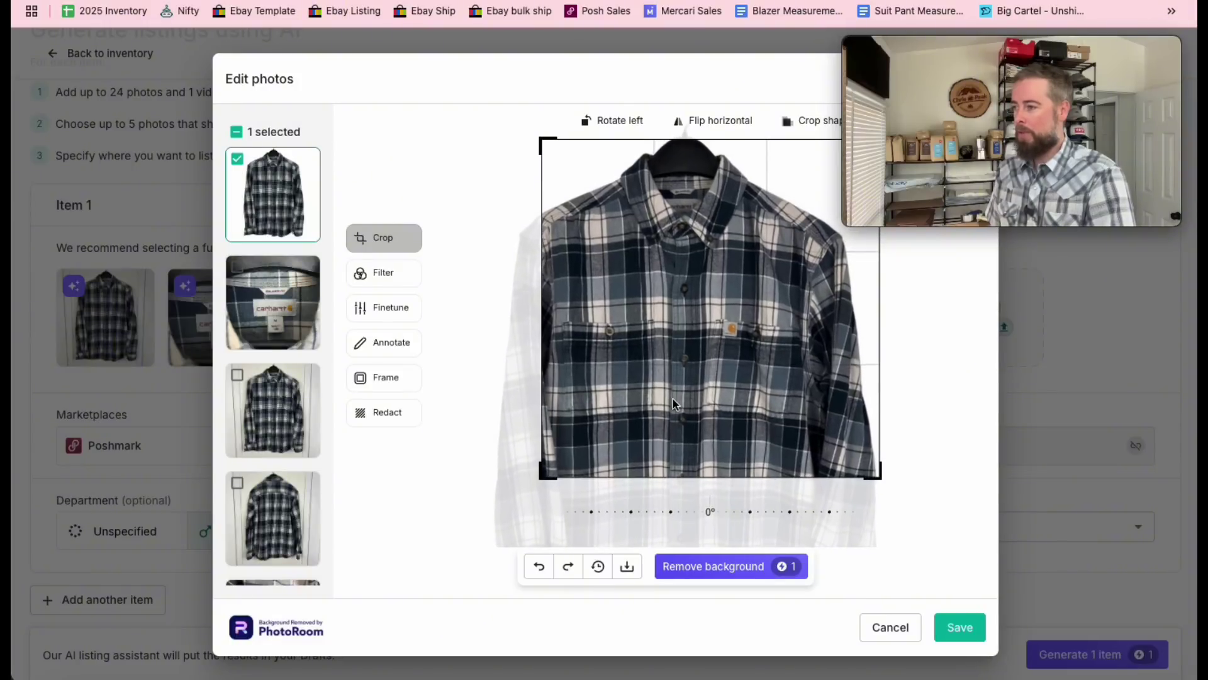
{"action": "scroll", "coordinate": [673, 394], "scroll_direction": "up", "scroll_amount": 1}
{"action": "scroll", "coordinate": [674, 391], "scroll_direction": "up", "scroll_amount": 1}
{"action": "left_click_drag", "start_coordinate": [677, 372], "coordinate": [672, 384]}
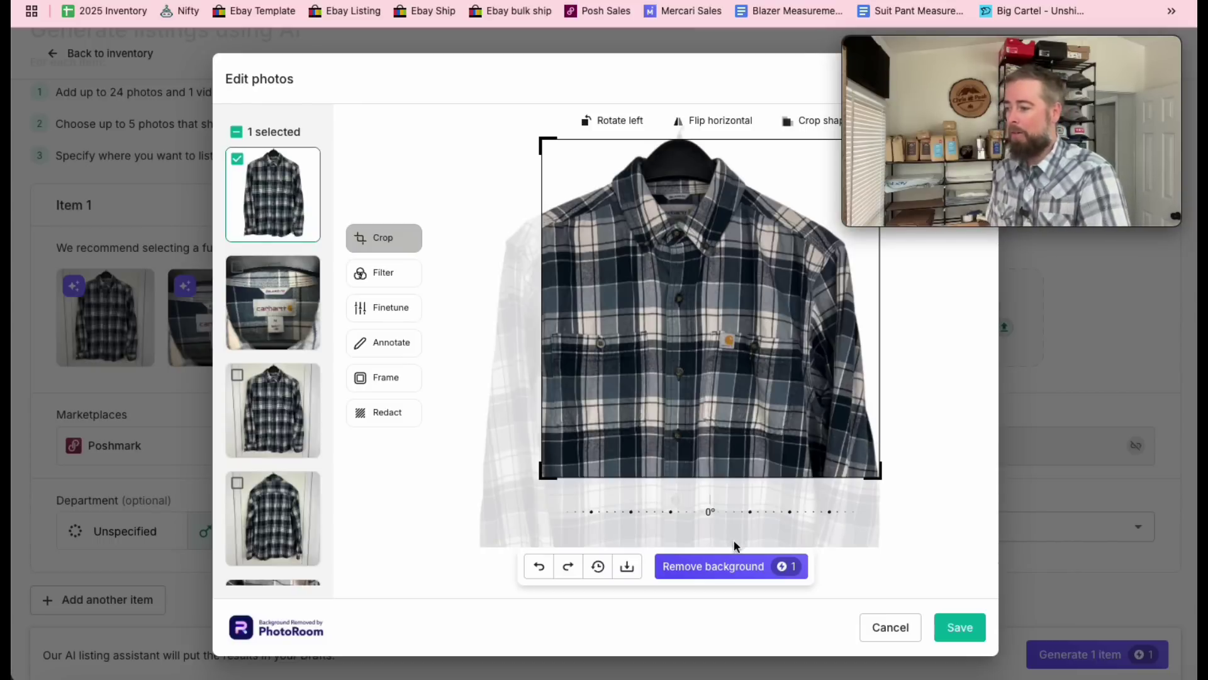
{"action": "left_click", "coordinate": [954, 624]}
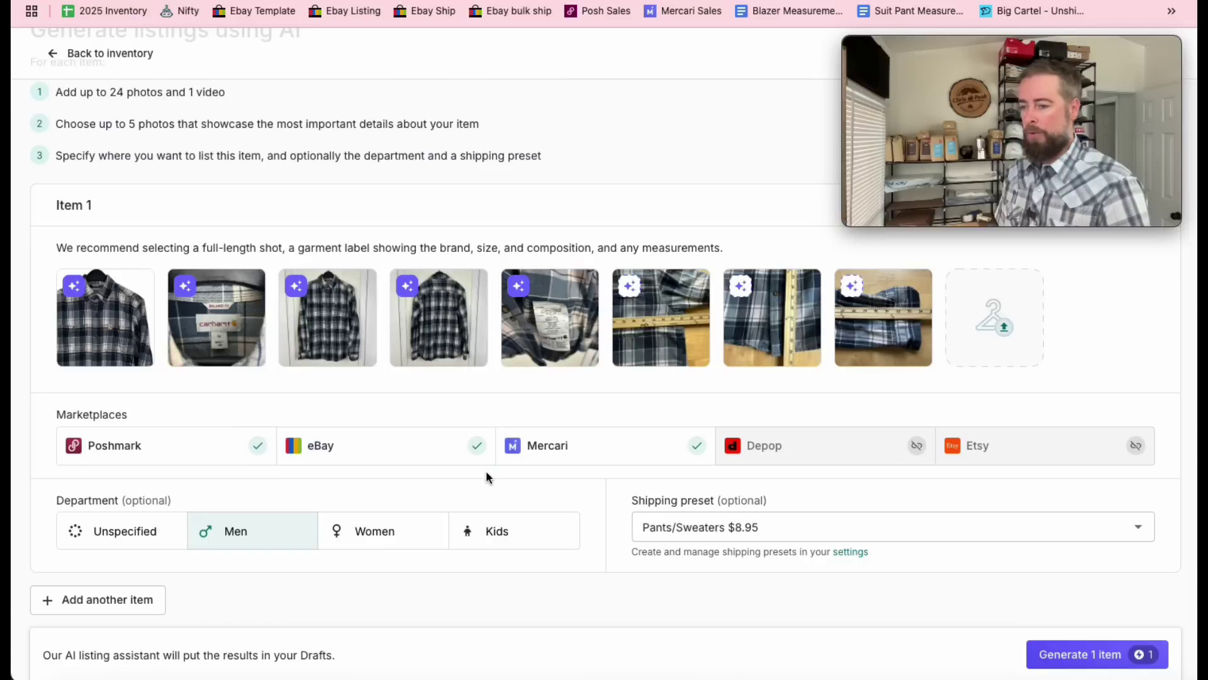
- Generate the AI listing for Item 1 and open the new Carhartt flannel shirt draft
{"action": "left_click", "coordinate": [1065, 661]}
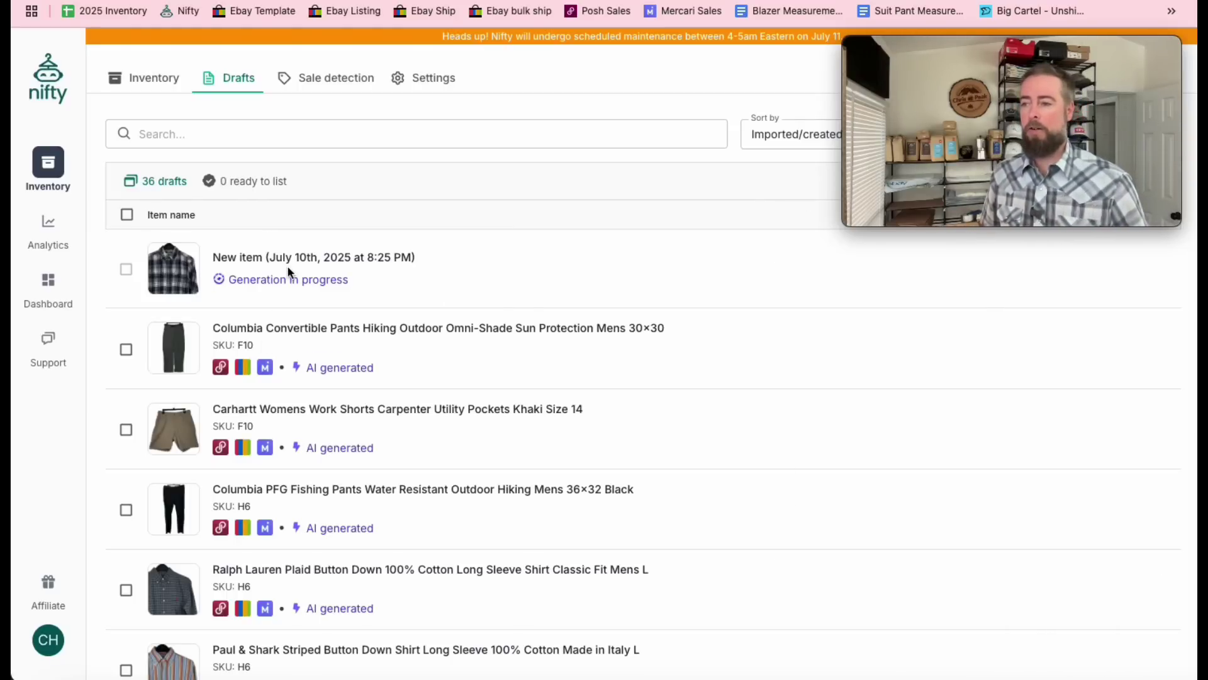
{"action": "scroll", "coordinate": [311, 424], "scroll_direction": "down", "scroll_amount": 5}
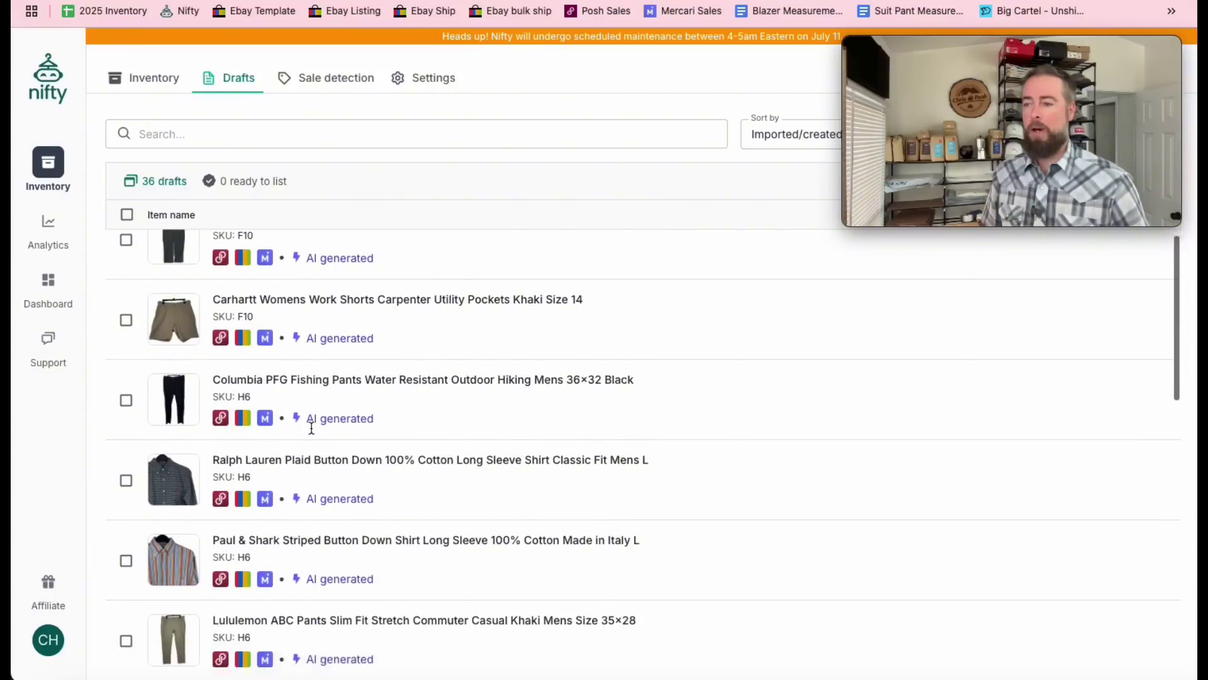
{"action": "scroll", "coordinate": [311, 435], "scroll_direction": "down", "scroll_amount": 3}
{"action": "scroll", "coordinate": [311, 434], "scroll_direction": "up", "scroll_amount": 8}
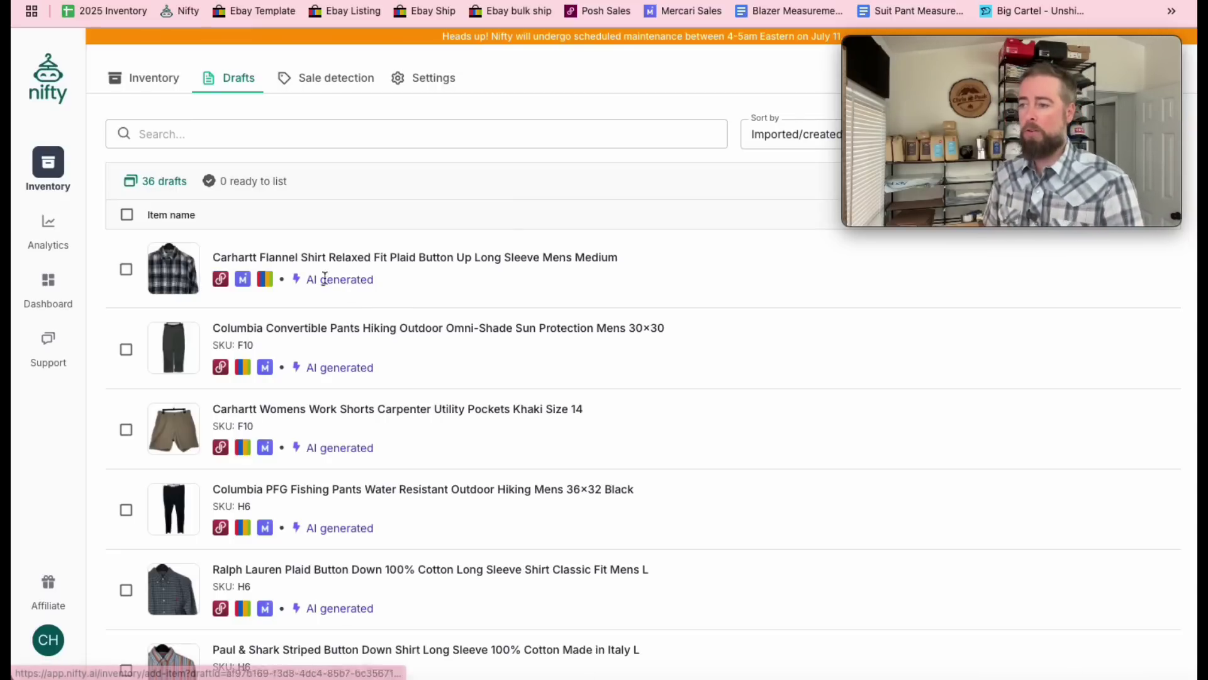
{"action": "left_click", "coordinate": [330, 256]}
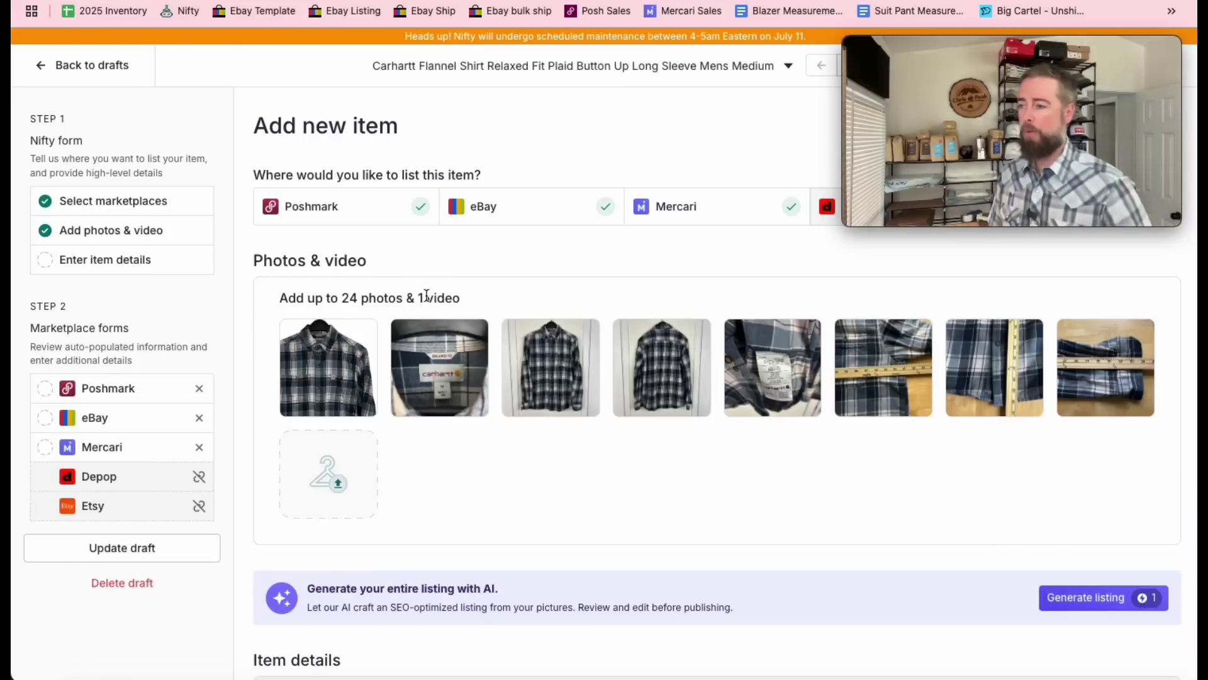
- Review the generated title, description, item attributes and keywords in the draft's item details
{"action": "scroll", "coordinate": [504, 383], "scroll_direction": "down", "scroll_amount": 5}
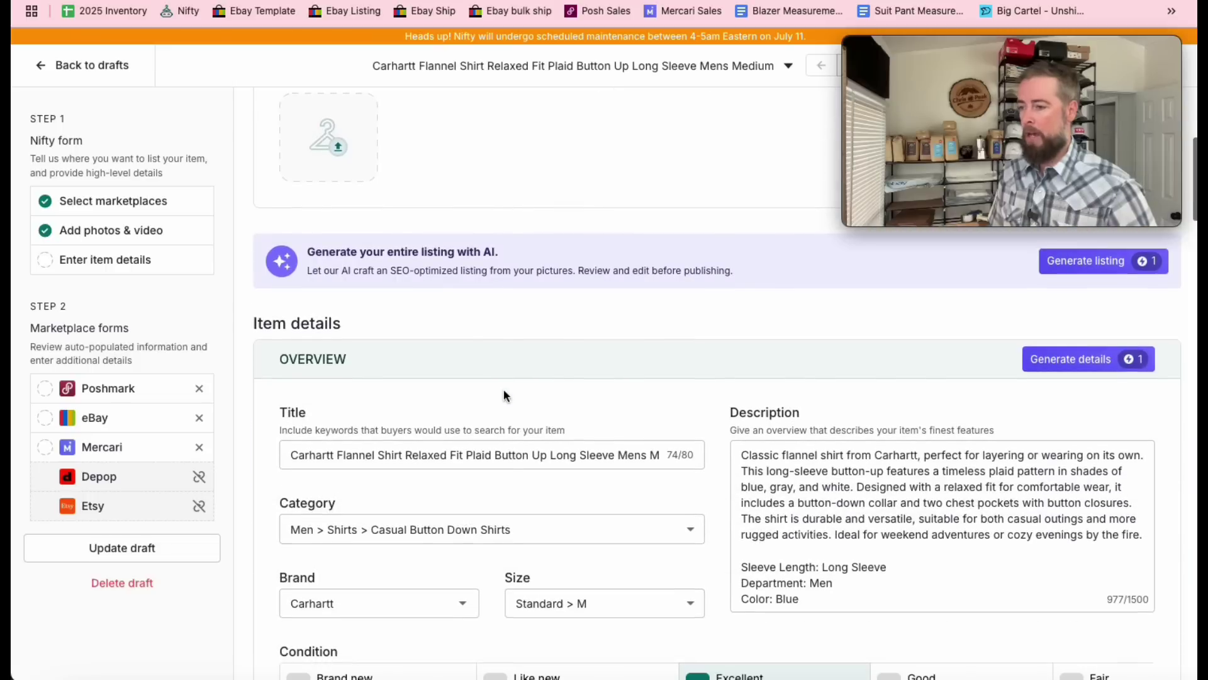
{"action": "left_click", "coordinate": [309, 454]}
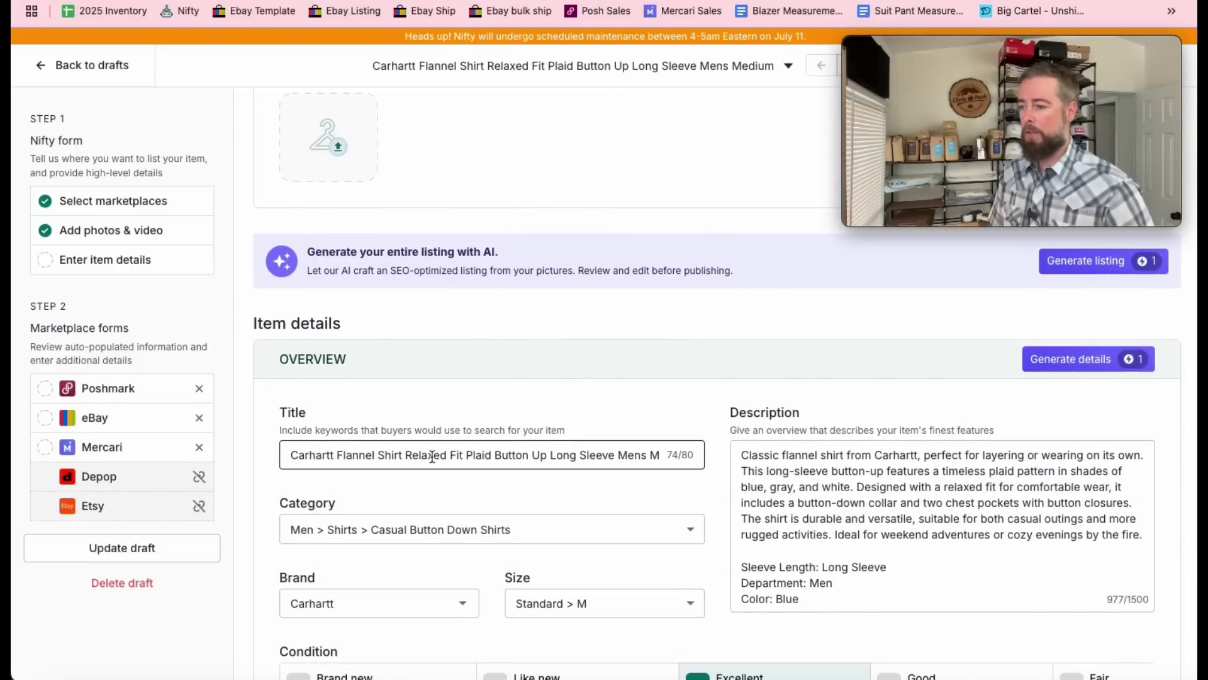
{"action": "left_click", "coordinate": [872, 521]}
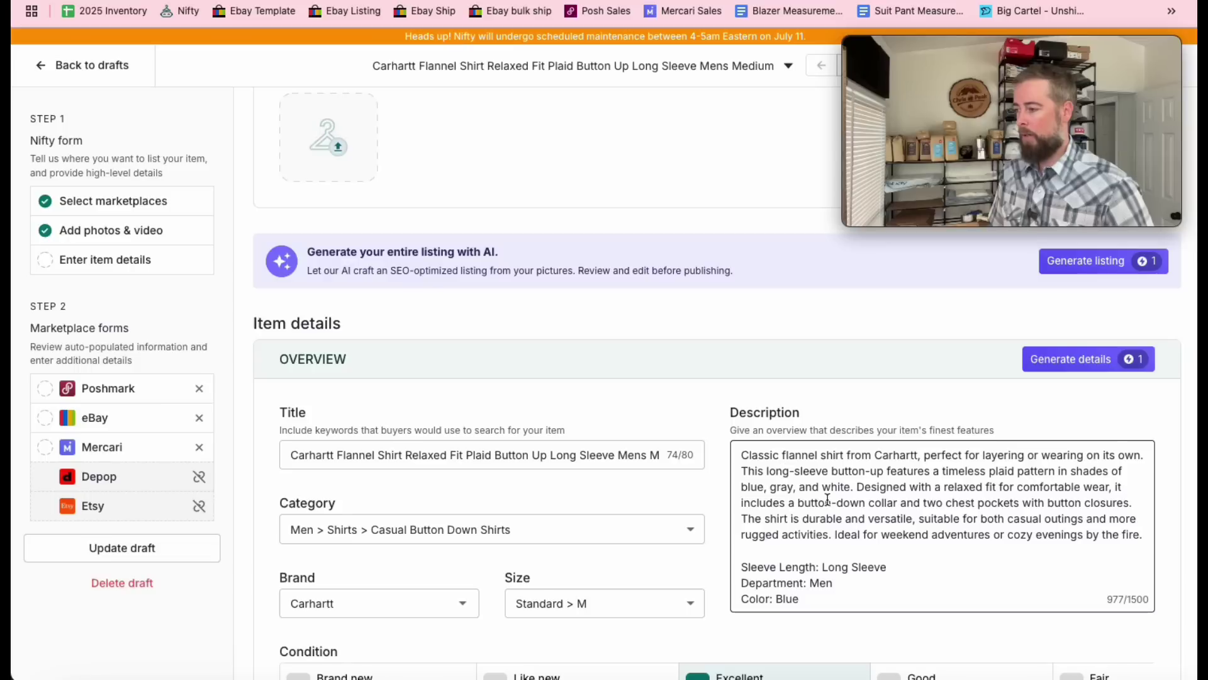
{"action": "scroll", "coordinate": [828, 507], "scroll_direction": "down", "scroll_amount": 3}
{"action": "scroll", "coordinate": [828, 507], "scroll_direction": "down", "scroll_amount": 5}
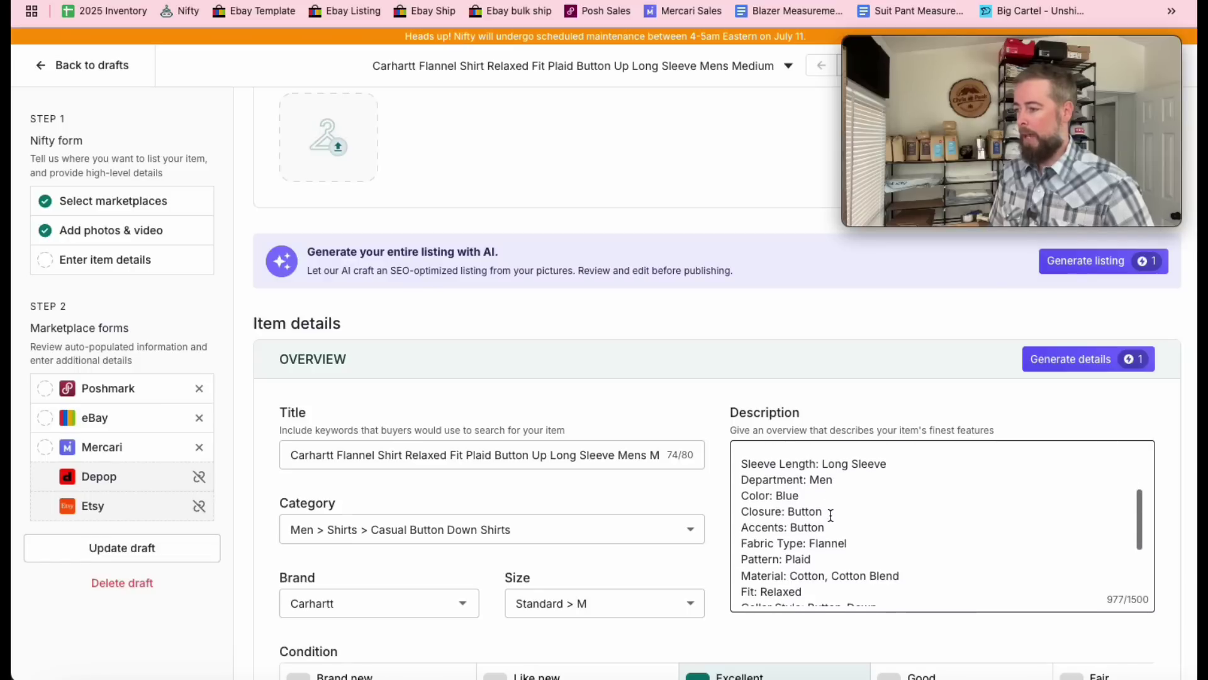
{"action": "scroll", "coordinate": [831, 516], "scroll_direction": "down", "scroll_amount": 4}
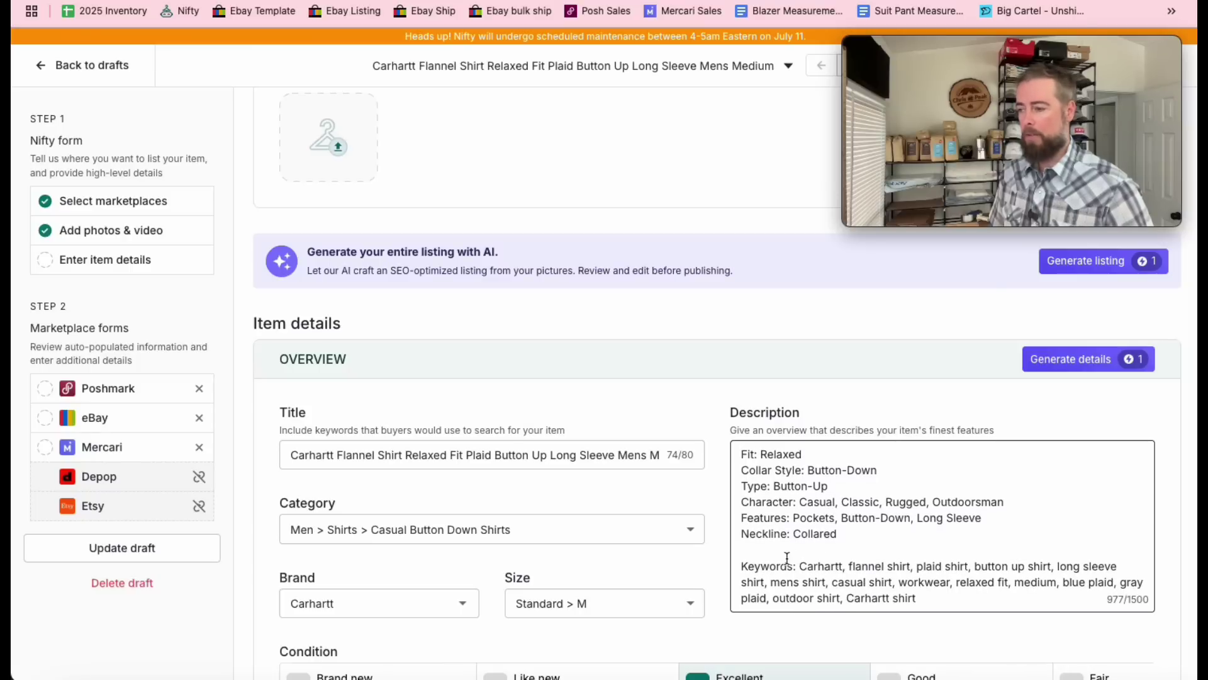
{"action": "scroll", "coordinate": [803, 537], "scroll_direction": "up", "scroll_amount": 3}
{"action": "scroll", "coordinate": [806, 535], "scroll_direction": "up", "scroll_amount": 5}
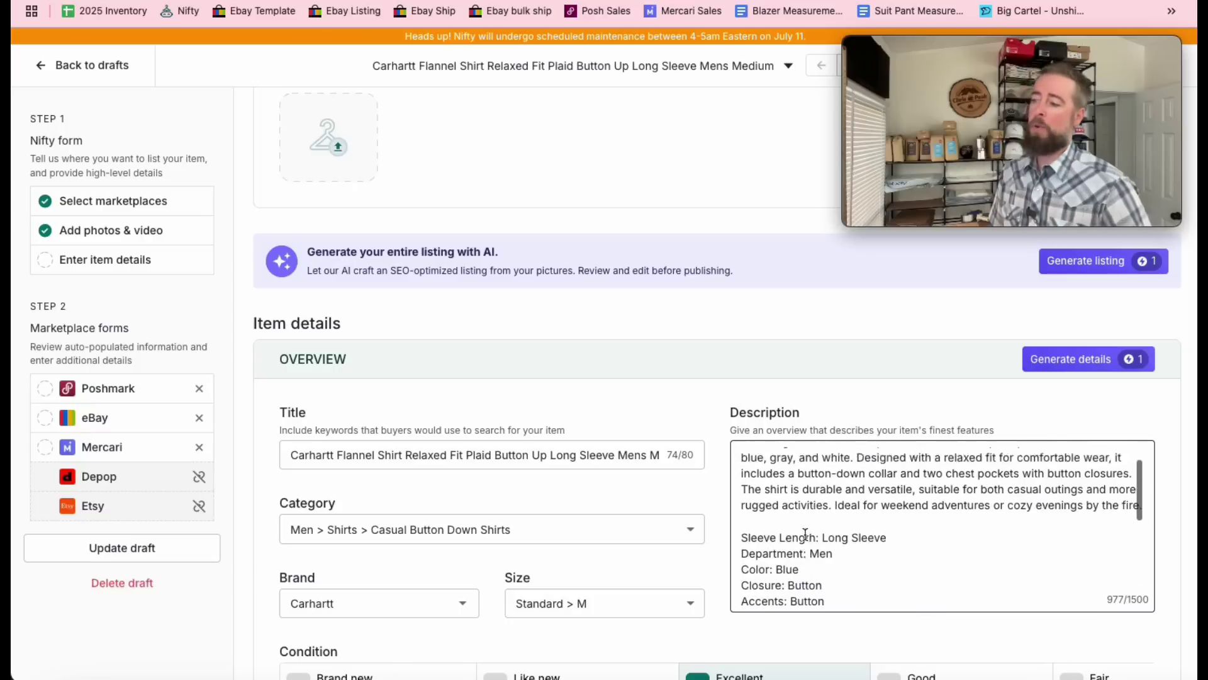
{"action": "scroll", "coordinate": [805, 535], "scroll_direction": "down", "scroll_amount": 10}
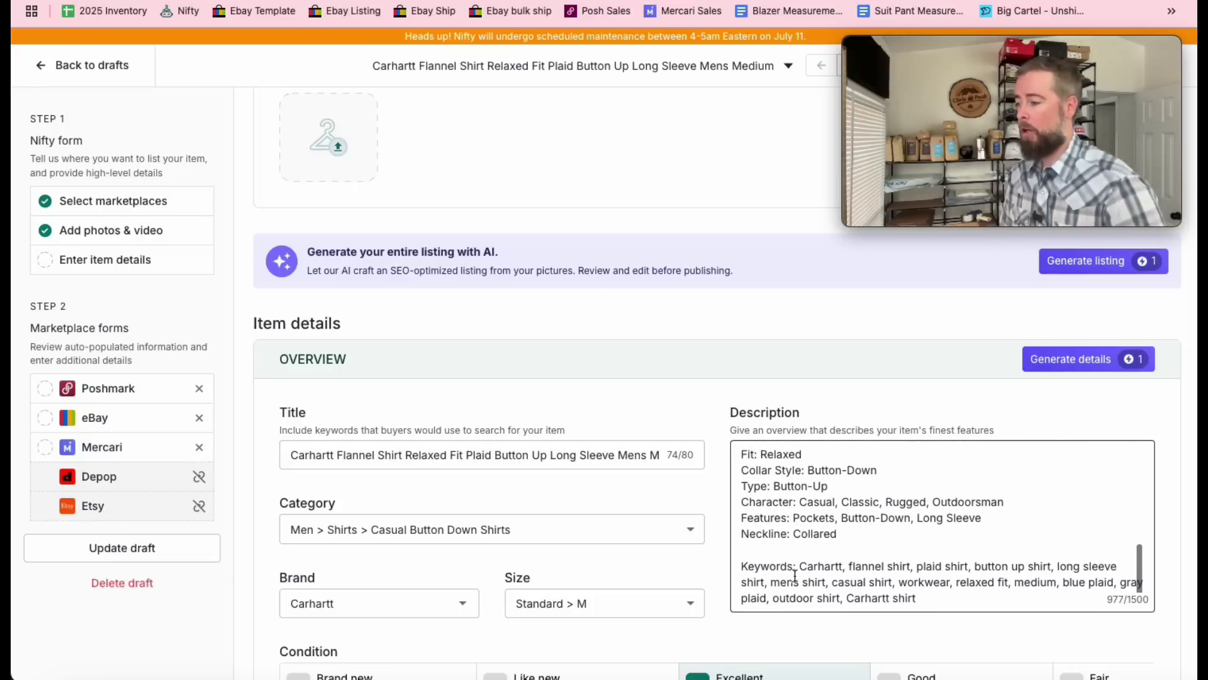
{"action": "left_click", "coordinate": [875, 567]}
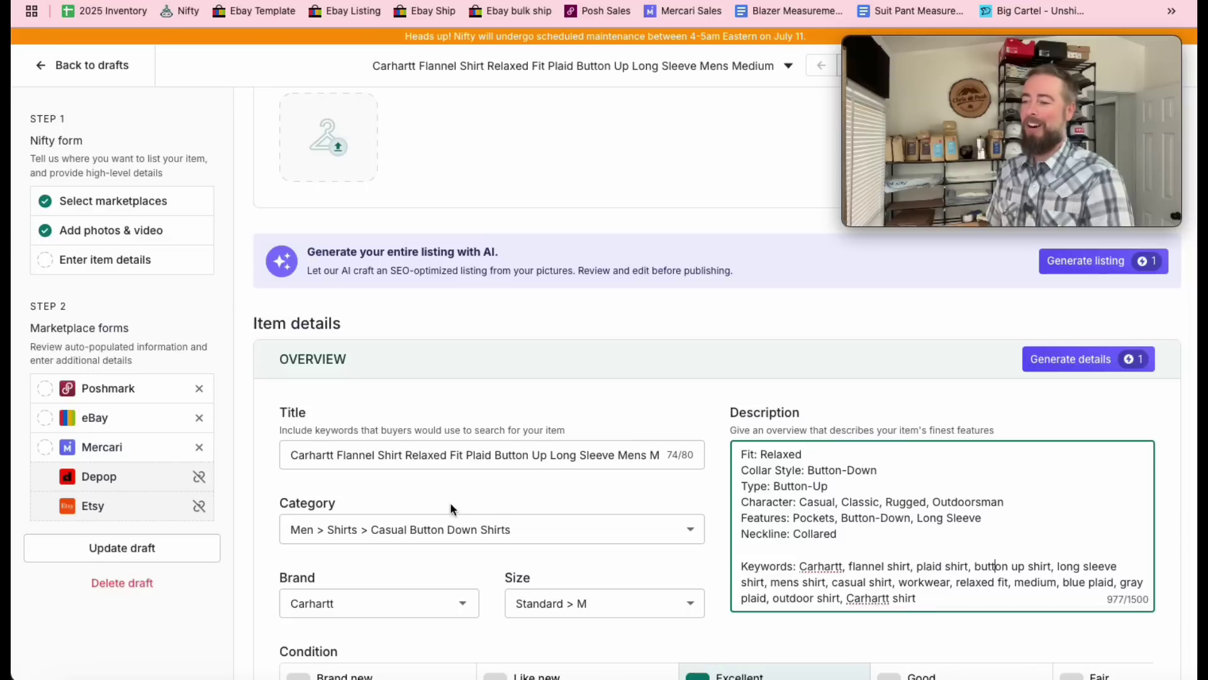
{"action": "scroll", "coordinate": [453, 500], "scroll_direction": "down", "scroll_amount": 2}
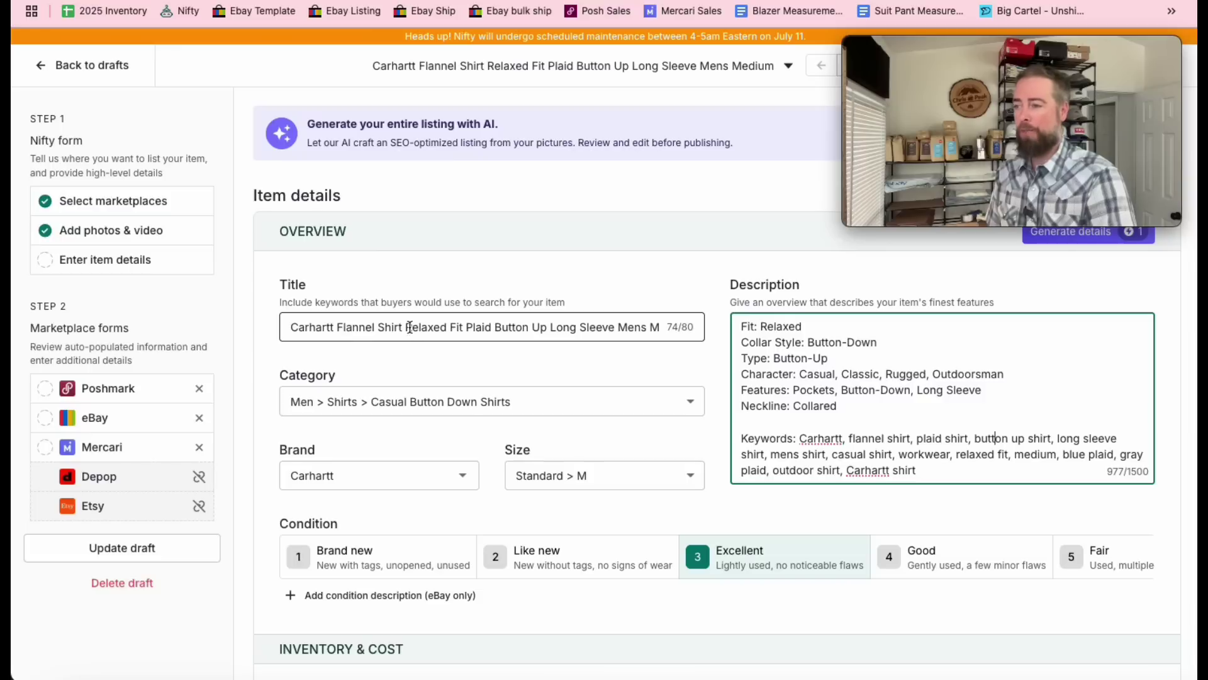
- Check the draft title through to its last word and reread the item attributes in the description
{"action": "left_click", "coordinate": [569, 328]}
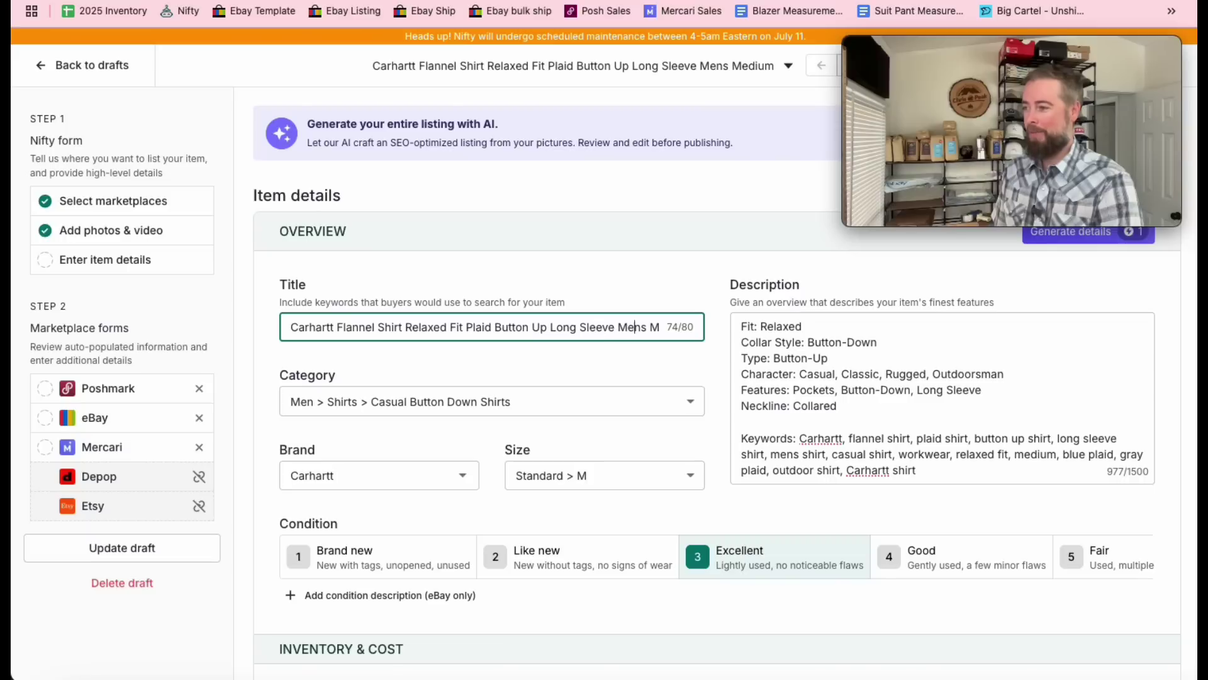
{"action": "key", "text": "Right"}
{"action": "key", "text": "Right"}
{"action": "key", "text": "Right"}
{"action": "key", "text": "Right"}
{"action": "key", "text": "Right"}
{"action": "key", "text": "Right"}
{"action": "key", "text": "Right"}
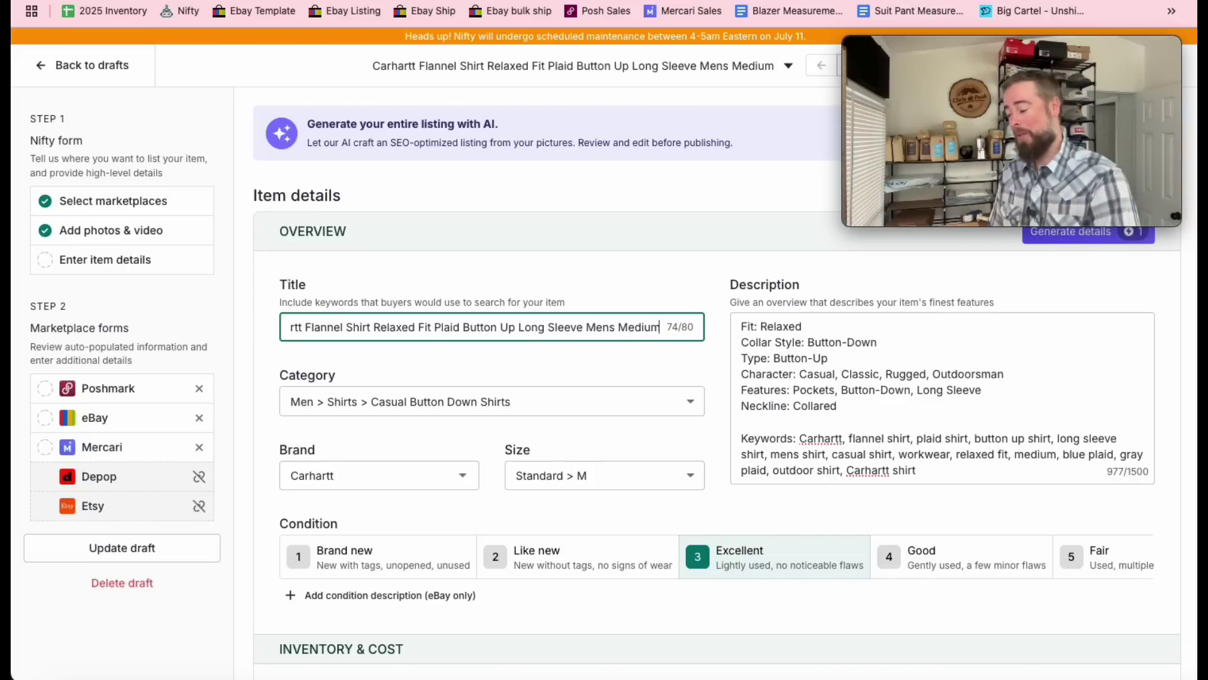
{"action": "scroll", "coordinate": [845, 376], "scroll_direction": "up", "scroll_amount": 5}
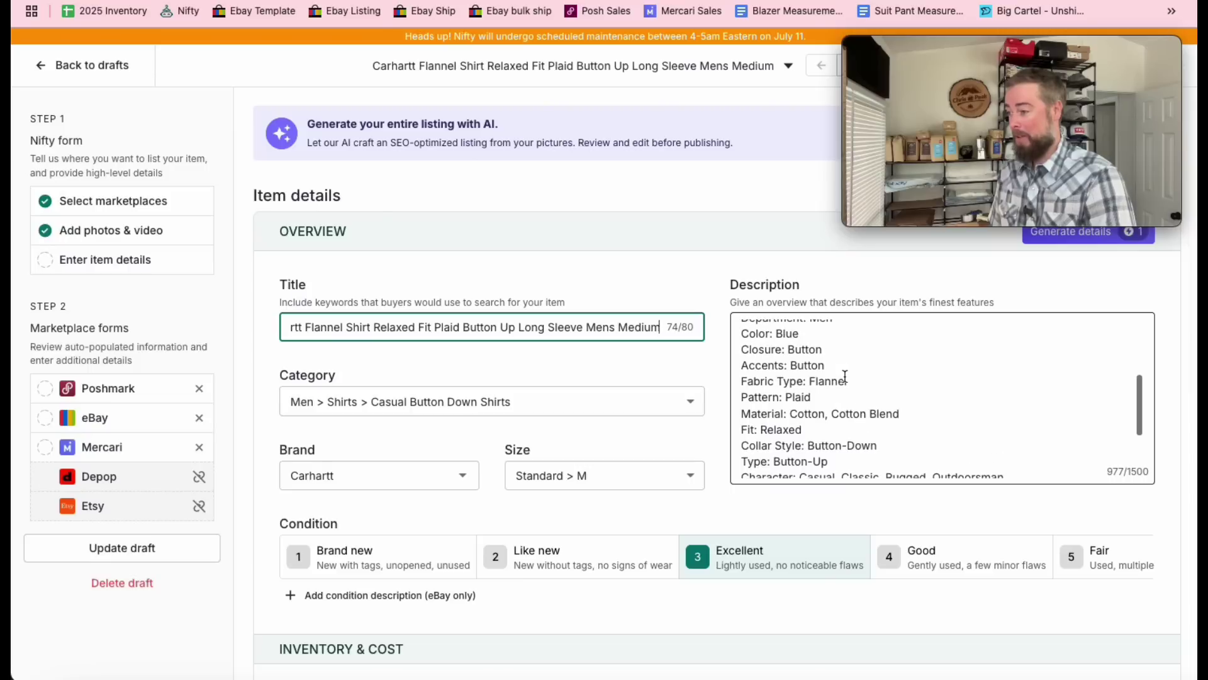
{"action": "scroll", "coordinate": [843, 382], "scroll_direction": "down", "scroll_amount": 2}
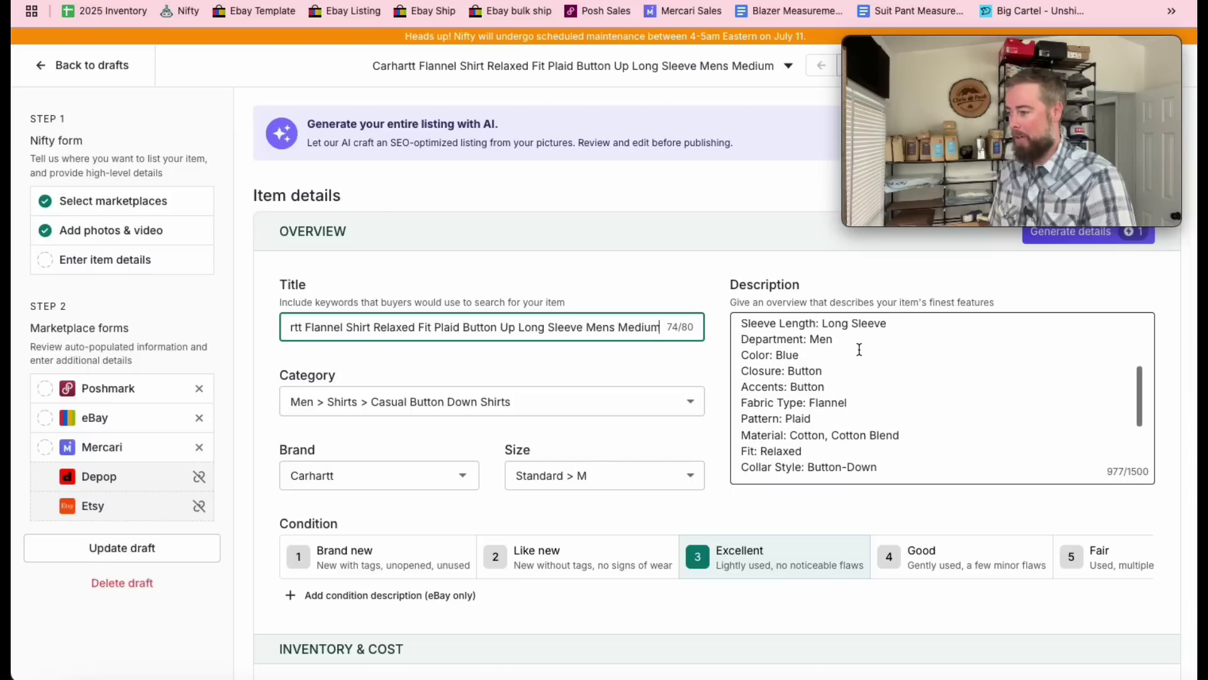
{"action": "scroll", "coordinate": [821, 437], "scroll_direction": "down", "scroll_amount": 5}
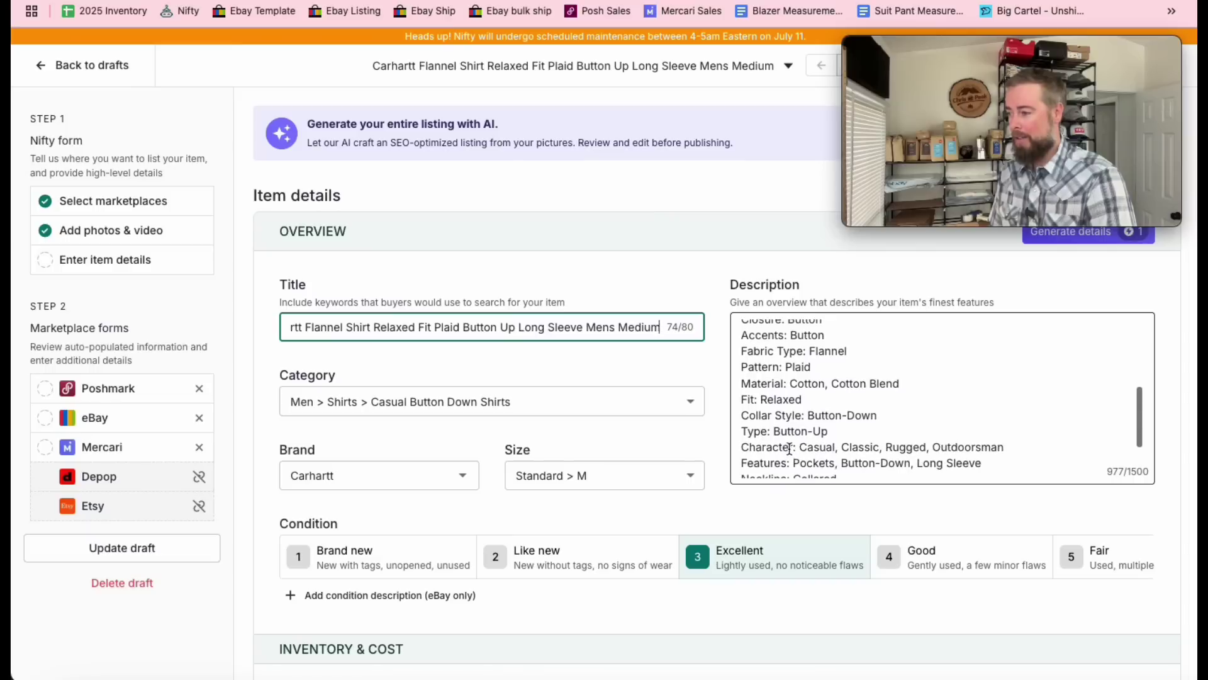
{"action": "scroll", "coordinate": [791, 443], "scroll_direction": "down", "scroll_amount": 2}
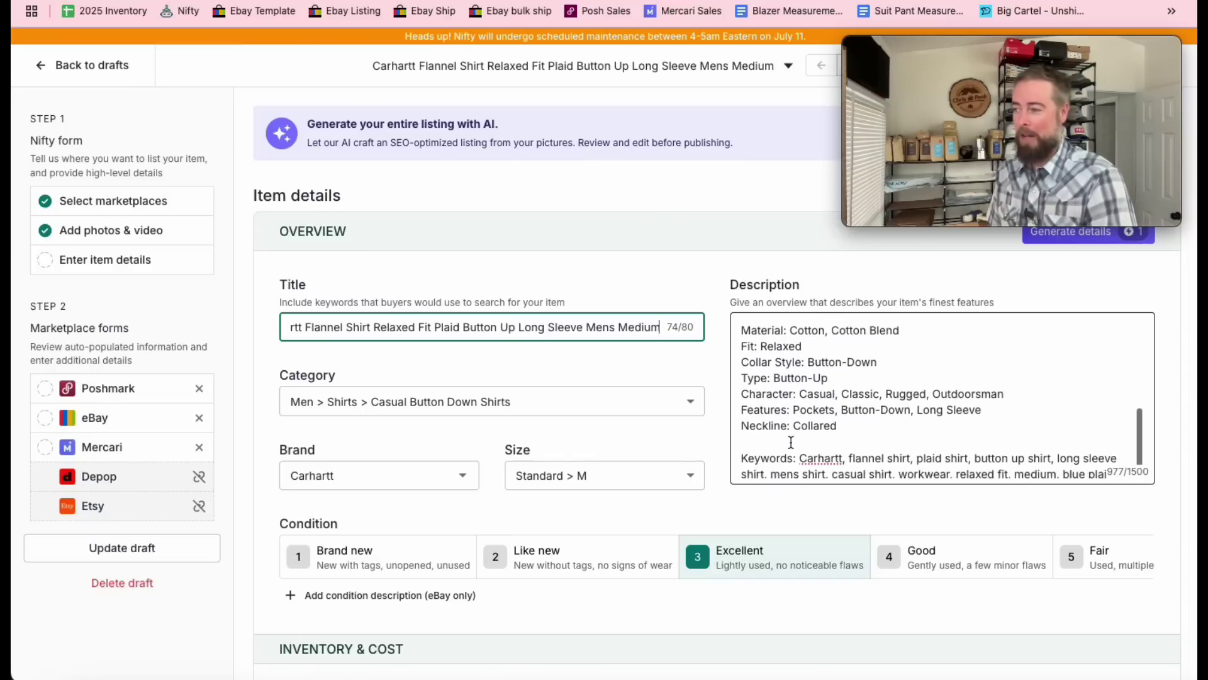
- Set the listing price to $22.99 in the inventory and cost section
{"action": "scroll", "coordinate": [595, 390], "scroll_direction": "down", "scroll_amount": 3}
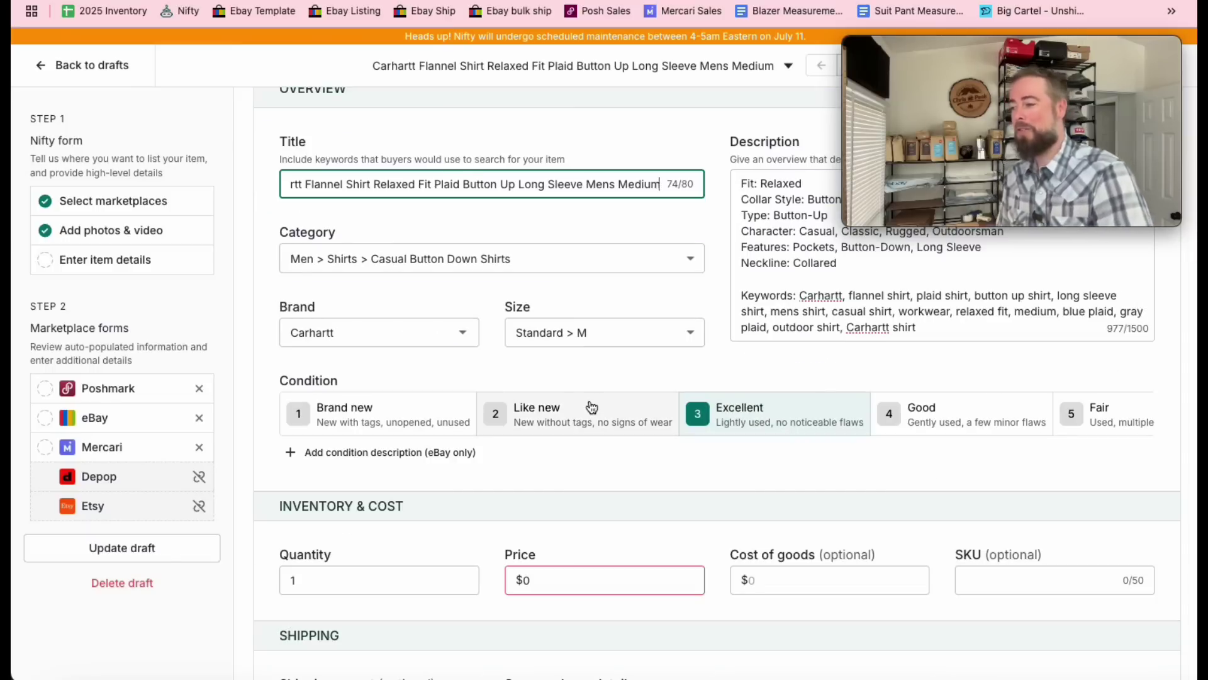
{"action": "scroll", "coordinate": [393, 473], "scroll_direction": "down", "scroll_amount": 1}
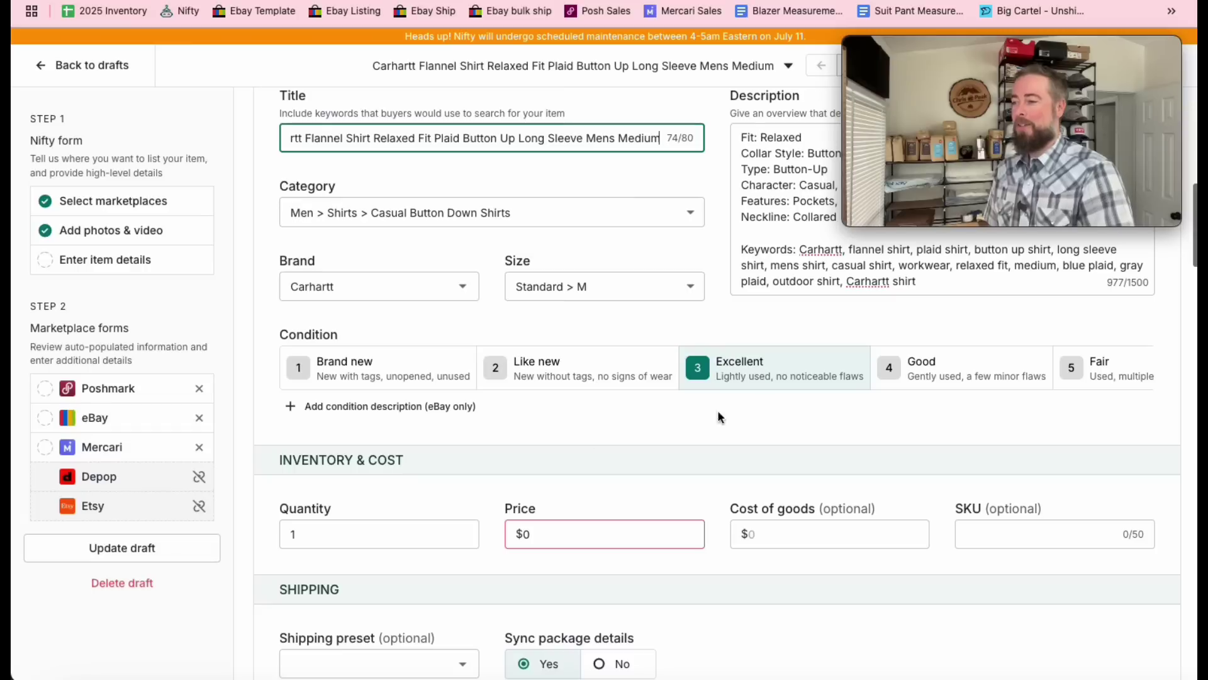
{"action": "scroll", "coordinate": [604, 428], "scroll_direction": "down", "scroll_amount": 2}
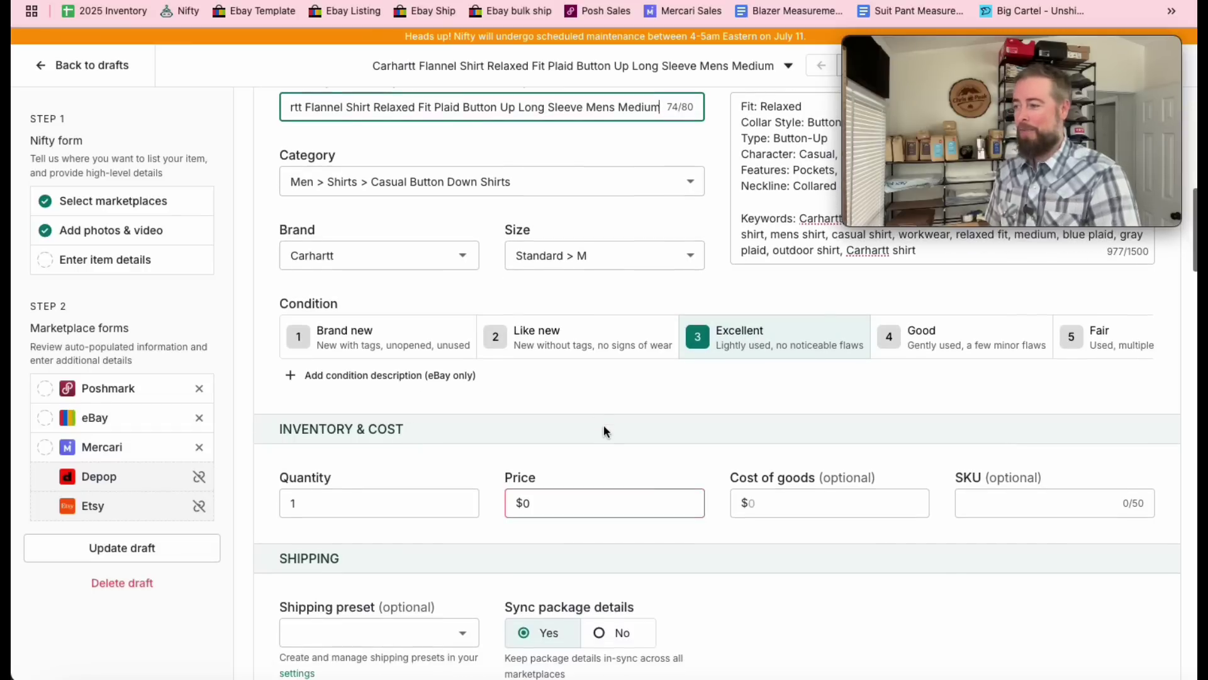
{"action": "left_click", "coordinate": [579, 438]}
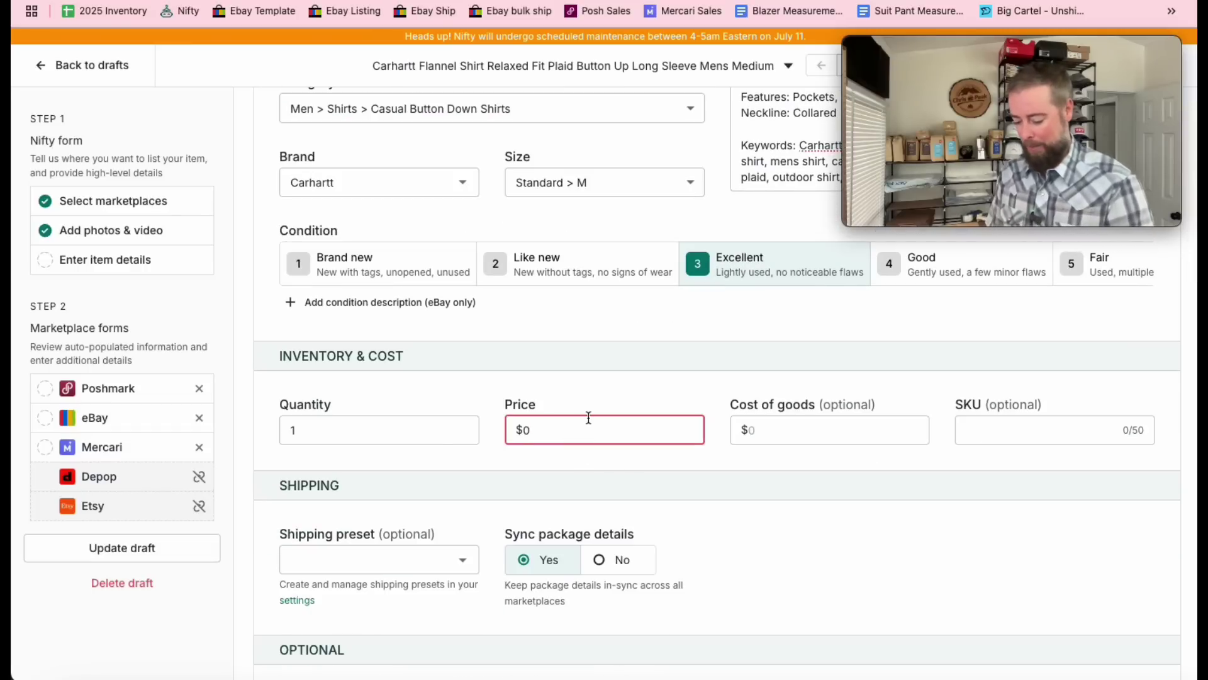
{"action": "type", "text": "22."}
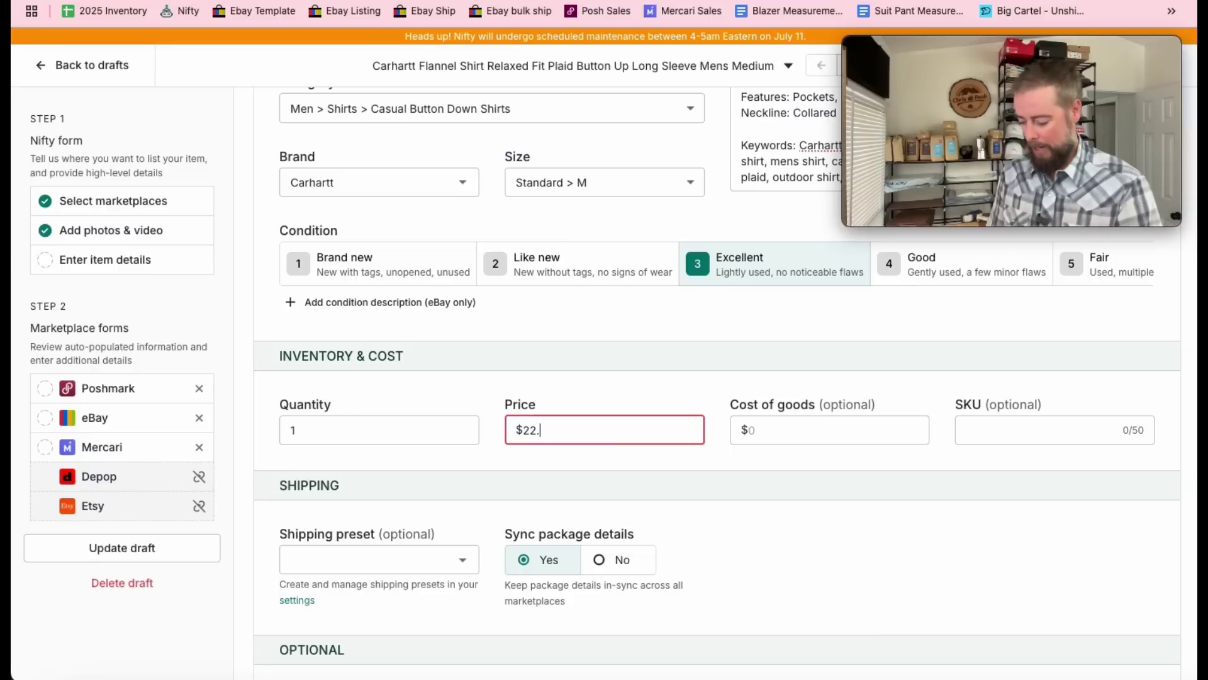
{"action": "type", "text": "999"}
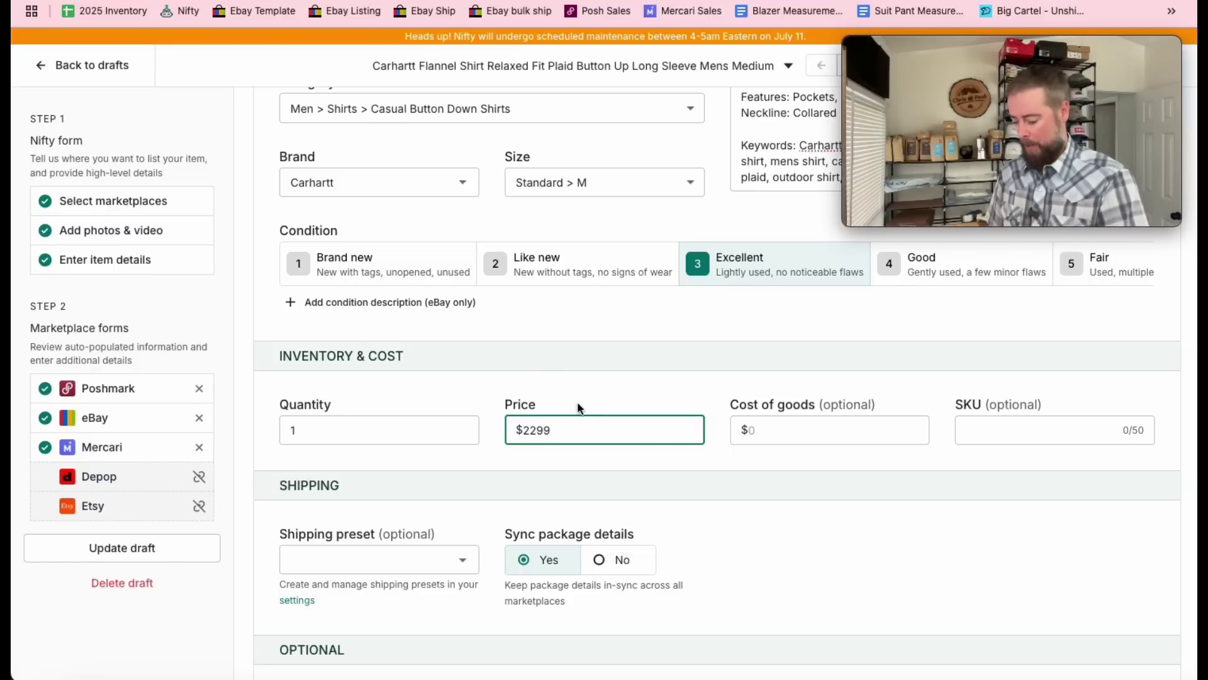
{"action": "key", "text": "BackSpace"}
{"action": "key", "text": "BackSpace"}
{"action": "type", "text": ".99"}
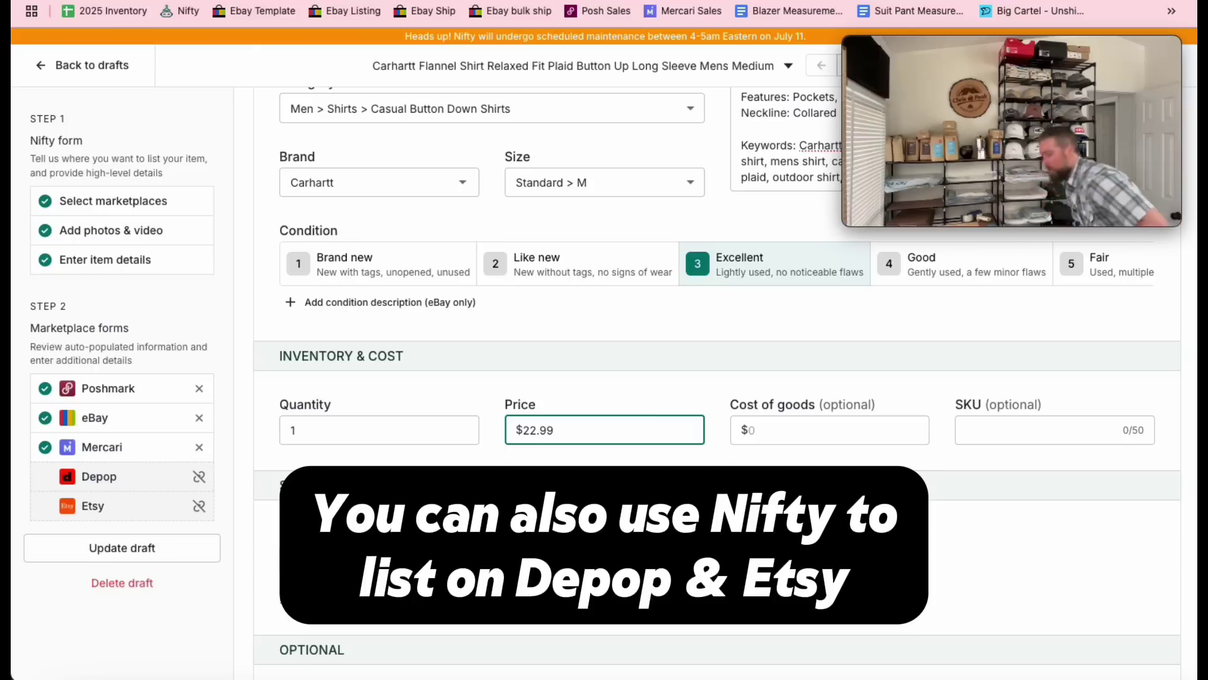
- Enter E1 as the SKU of the flannel shirt listing
{"action": "left_click", "coordinate": [961, 430]}
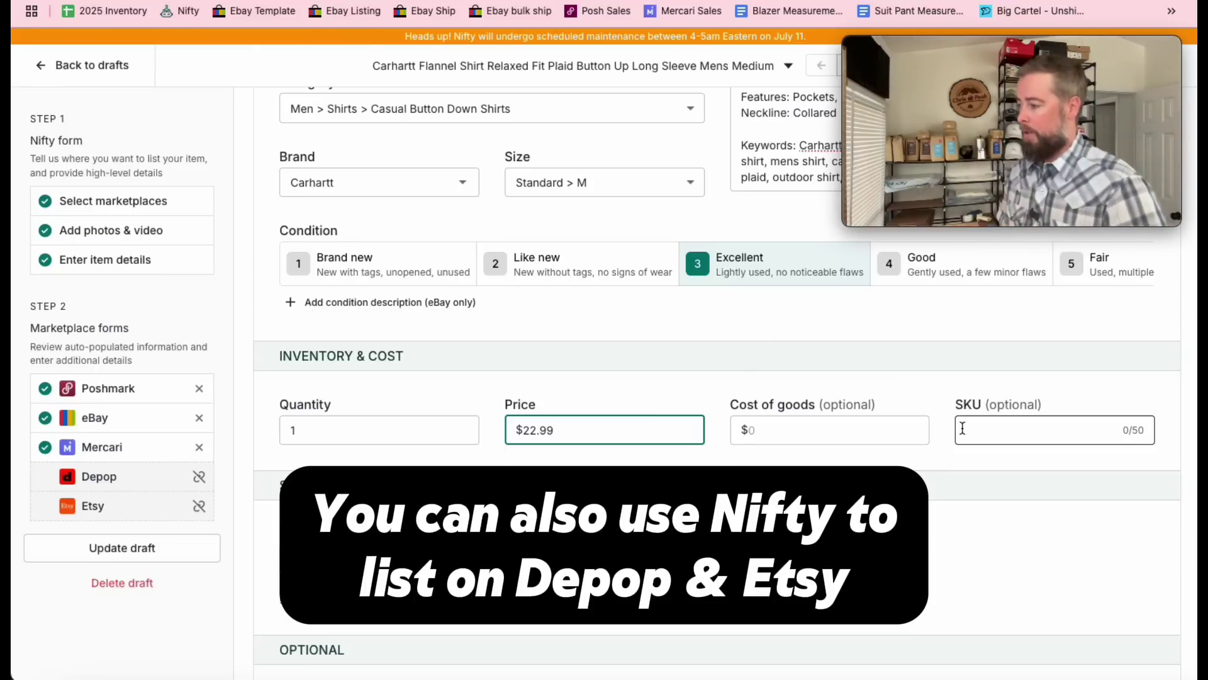
{"action": "type", "text": "E1"}
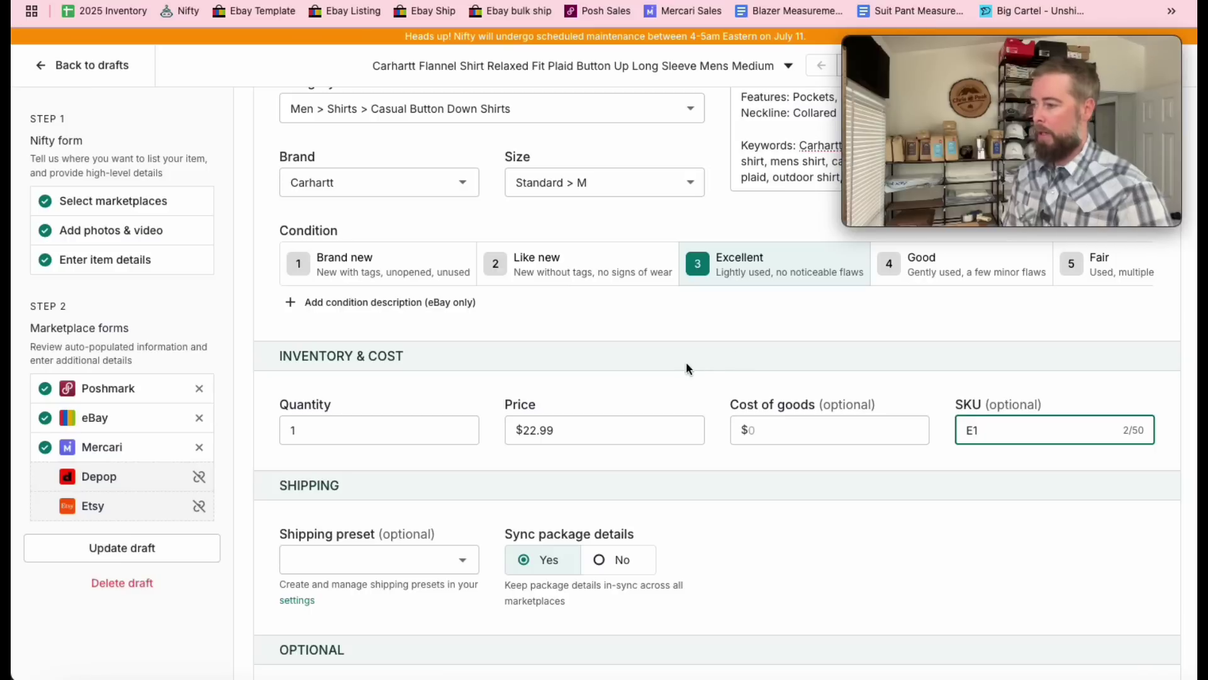
{"action": "left_click", "coordinate": [632, 332]}
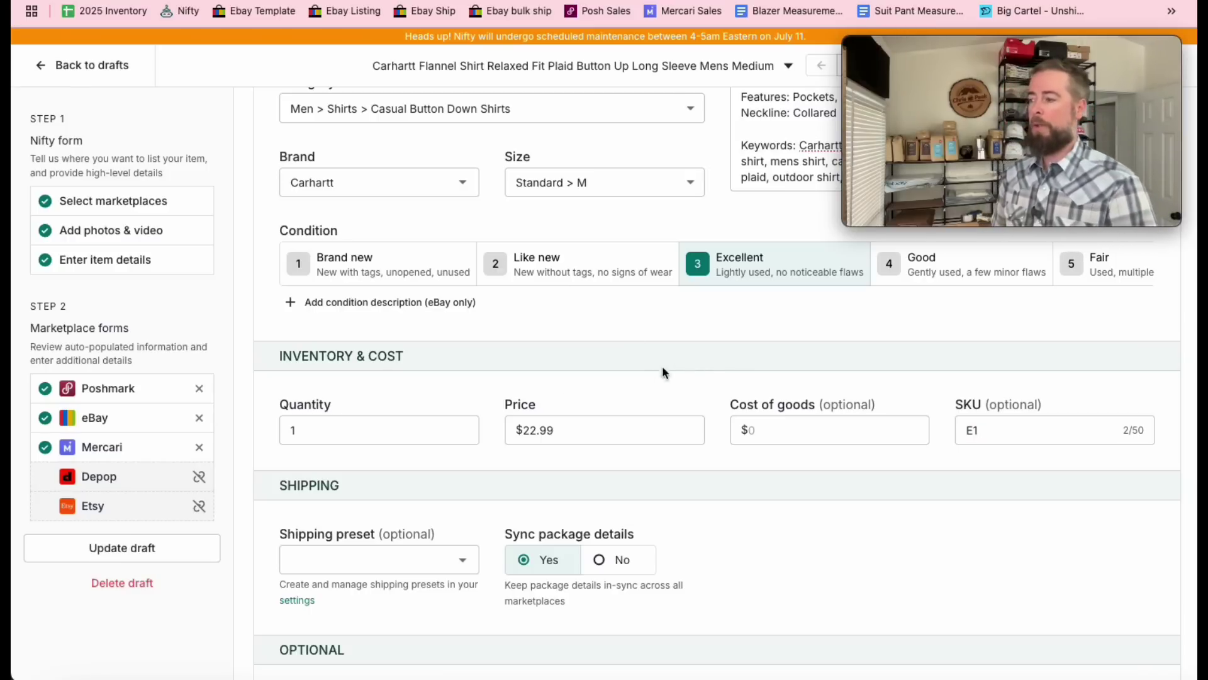
- Review the draft's general shipping settings, colors and style tags
{"action": "scroll", "coordinate": [459, 444], "scroll_direction": "down", "scroll_amount": 1}
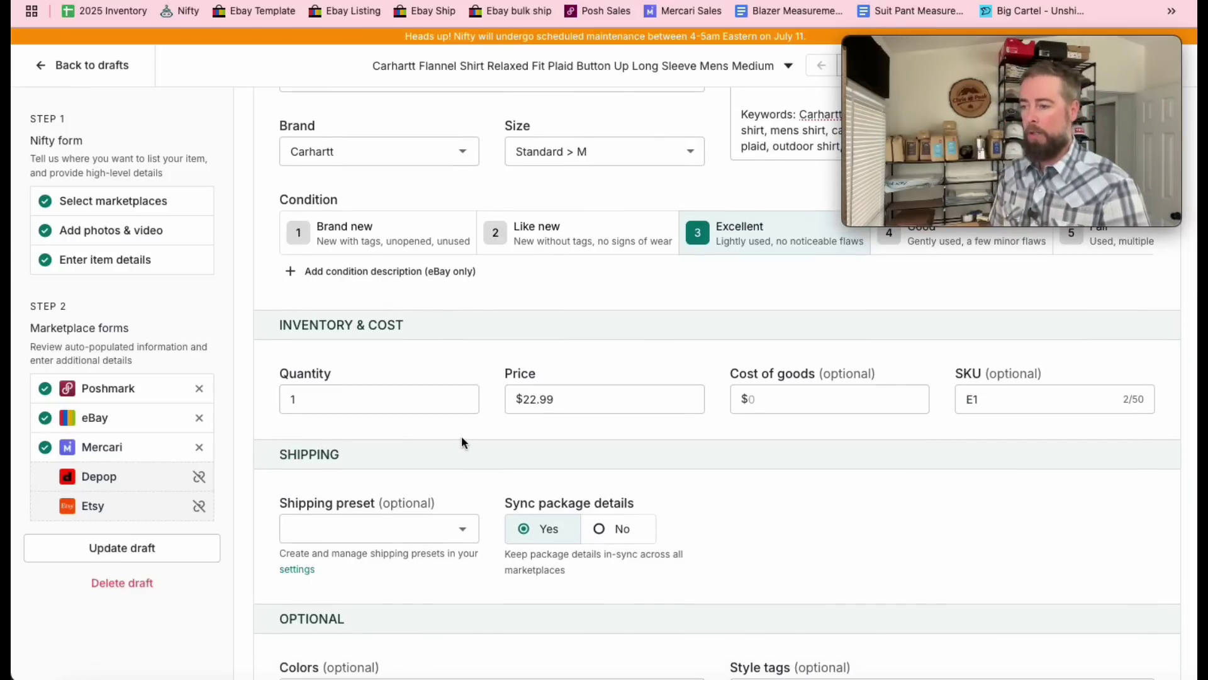
{"action": "scroll", "coordinate": [461, 441], "scroll_direction": "down", "scroll_amount": 1}
{"action": "scroll", "coordinate": [829, 432], "scroll_direction": "down", "scroll_amount": 5}
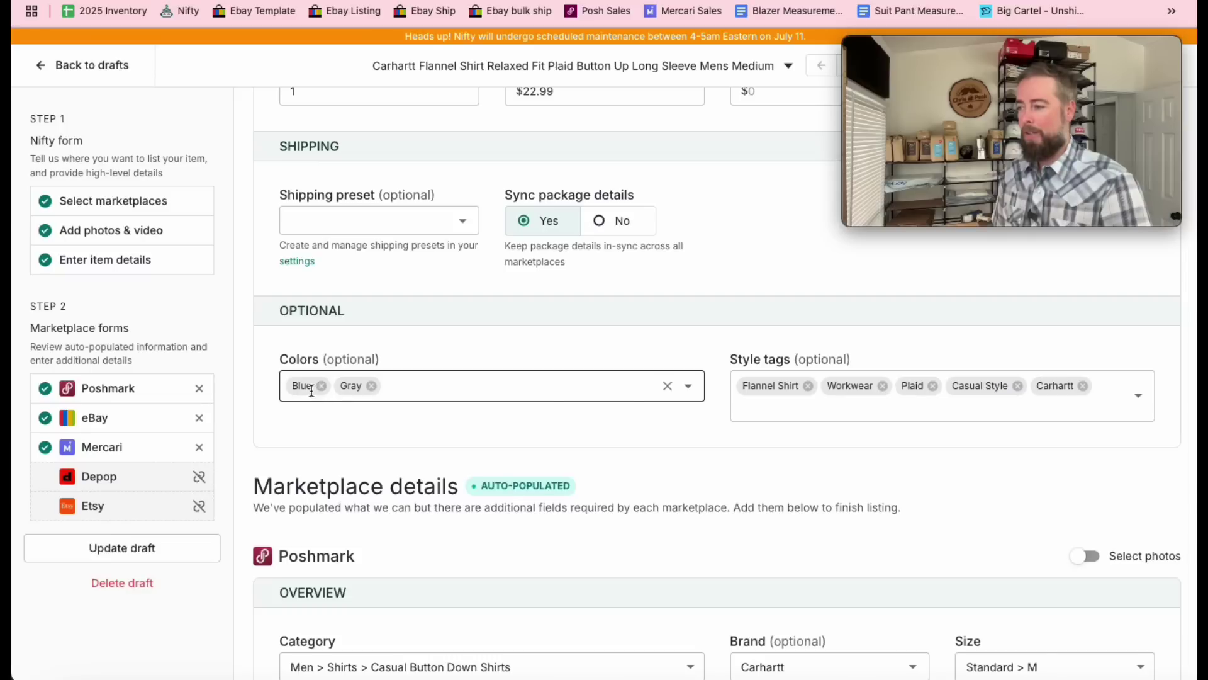
{"action": "scroll", "coordinate": [765, 403], "scroll_direction": "down", "scroll_amount": 1}
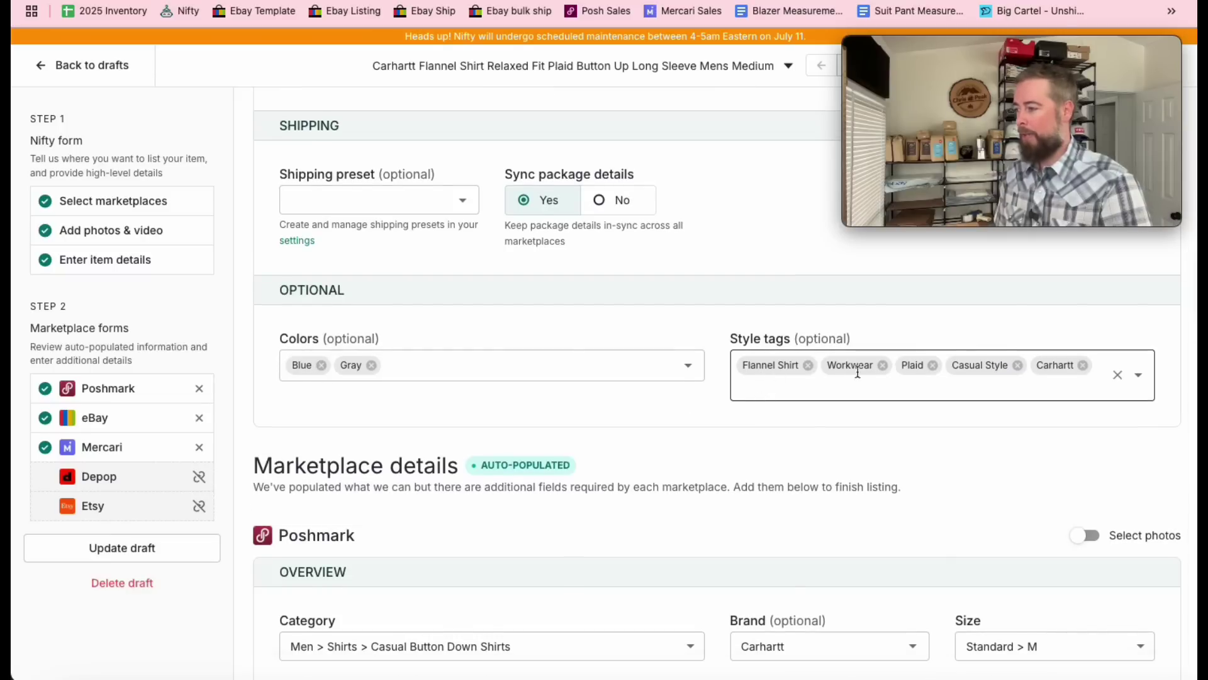
{"action": "scroll", "coordinate": [876, 392], "scroll_direction": "down", "scroll_amount": 4}
{"action": "scroll", "coordinate": [726, 449], "scroll_direction": "up", "scroll_amount": 8}
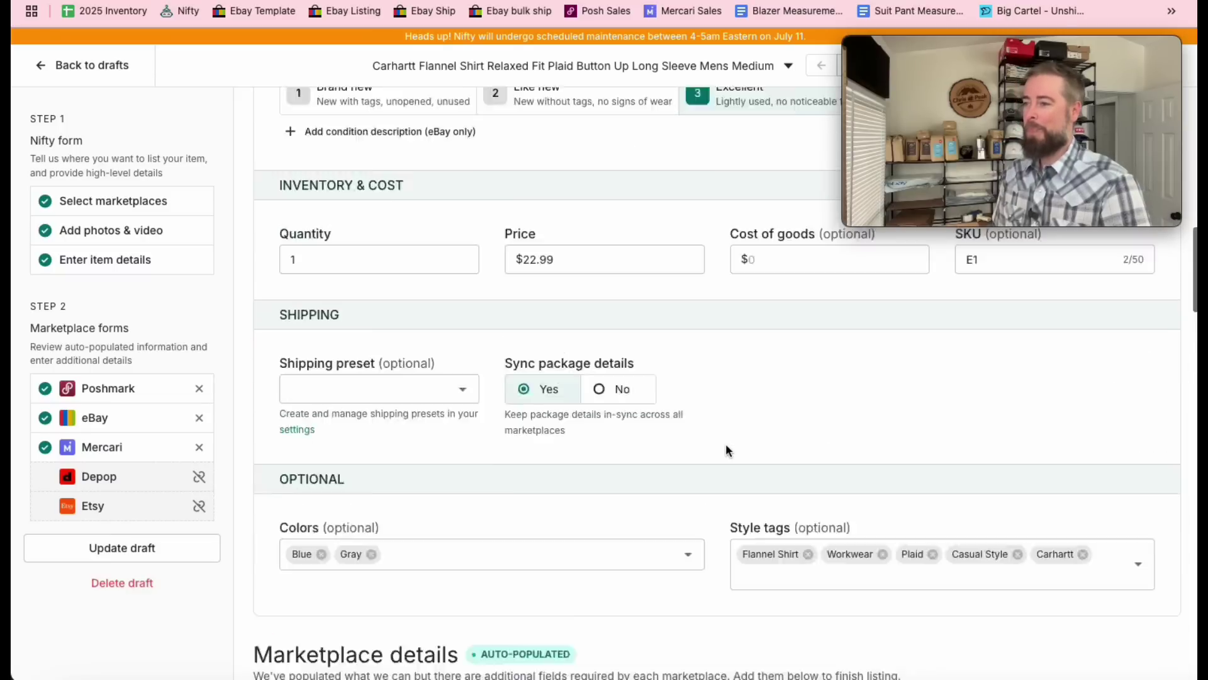
{"action": "scroll", "coordinate": [726, 450], "scroll_direction": "down", "scroll_amount": 7}
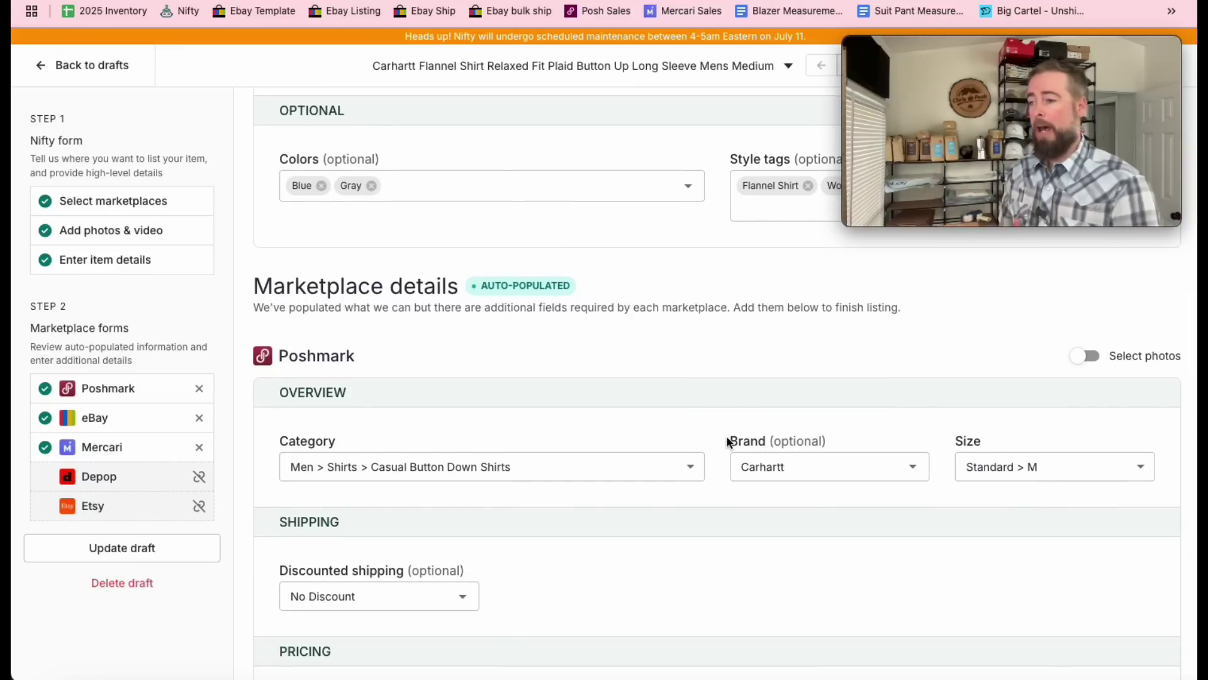
- Review the auto-populated Poshmark details, including category, brand, size, discounted shipping and pricing
{"action": "scroll", "coordinate": [498, 402], "scroll_direction": "down", "scroll_amount": 1}
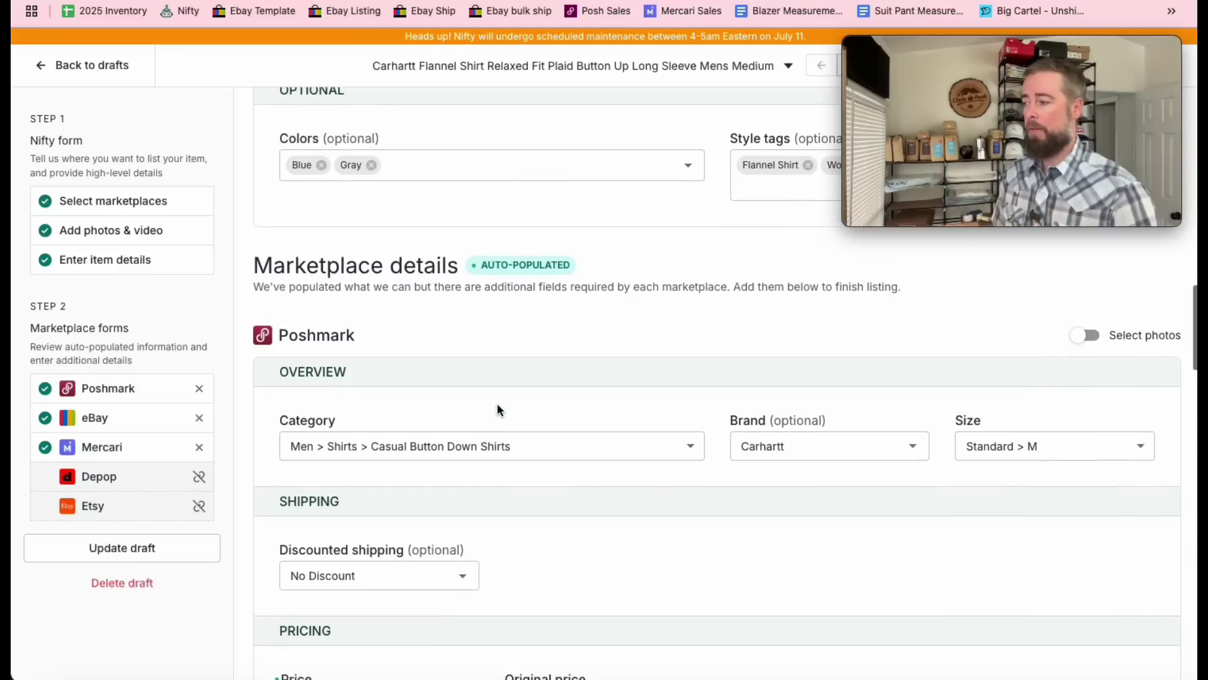
{"action": "scroll", "coordinate": [496, 406], "scroll_direction": "down", "scroll_amount": 2}
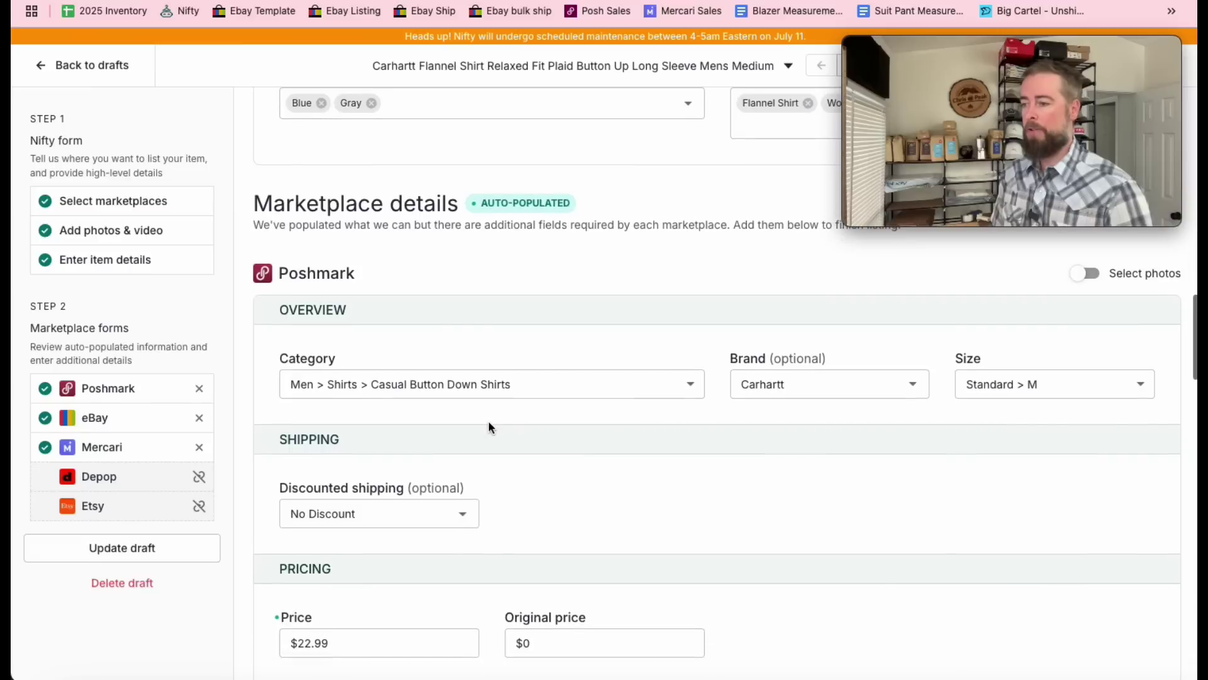
{"action": "scroll", "coordinate": [486, 422], "scroll_direction": "down", "scroll_amount": 3}
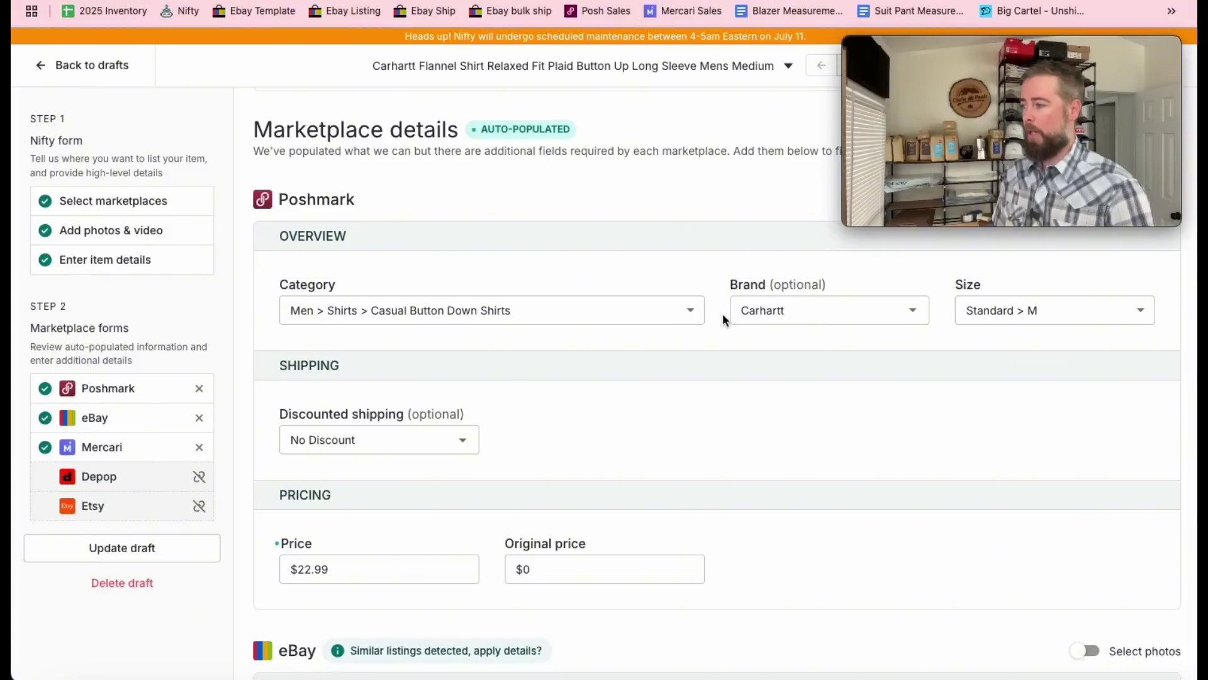
{"action": "scroll", "coordinate": [796, 390], "scroll_direction": "down", "scroll_amount": 1}
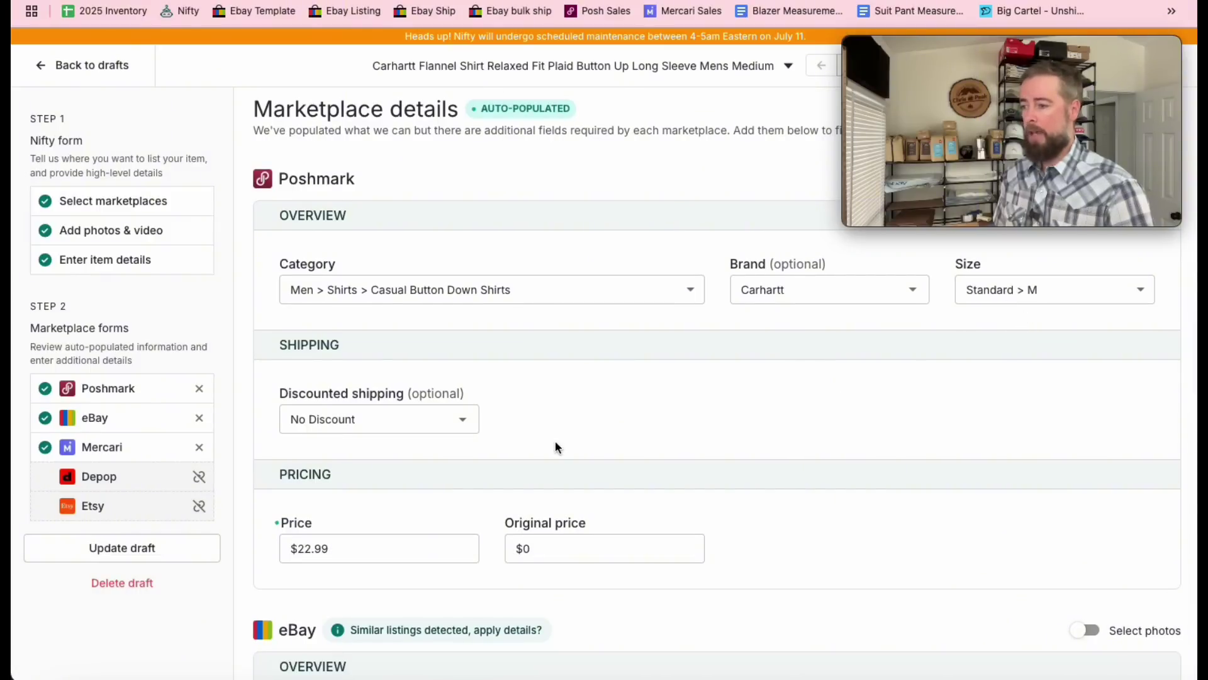
{"action": "scroll", "coordinate": [553, 428], "scroll_direction": "down", "scroll_amount": 2}
{"action": "scroll", "coordinate": [315, 485], "scroll_direction": "down", "scroll_amount": 7}
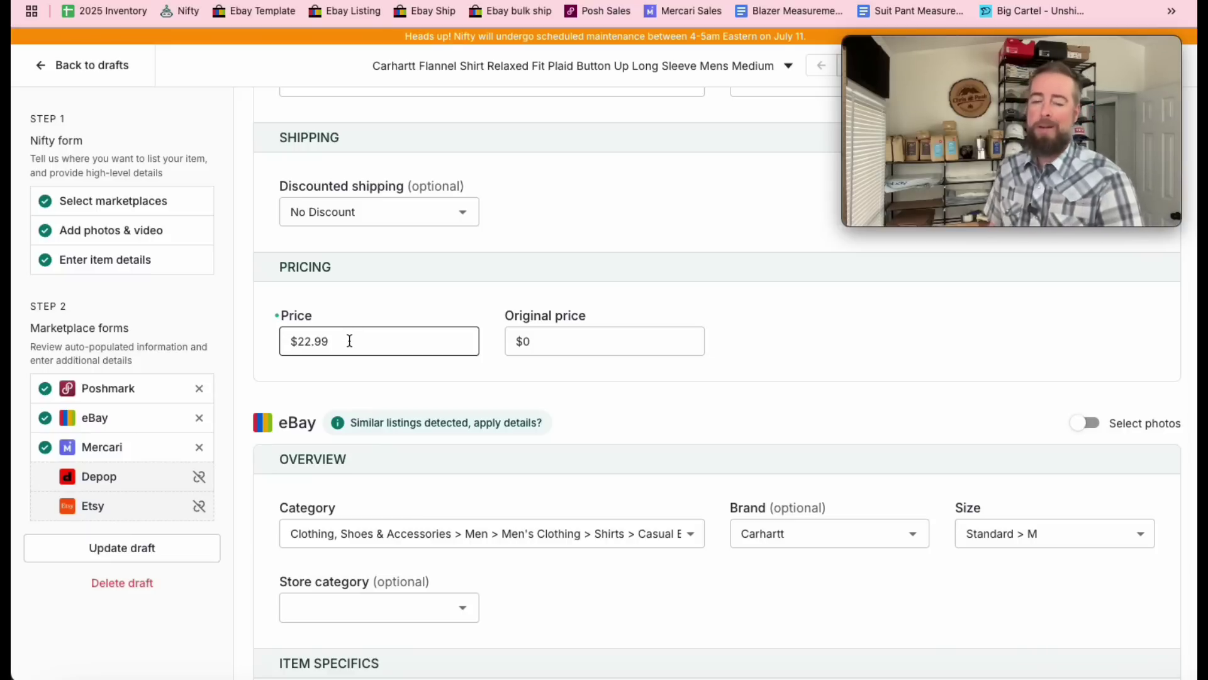
- Review the eBay form's category, item specifics, shipping and return policies, package details, offer settings and optional attributes
{"action": "scroll", "coordinate": [349, 342], "scroll_direction": "down", "scroll_amount": 1}
{"action": "scroll", "coordinate": [350, 344], "scroll_direction": "down", "scroll_amount": 3}
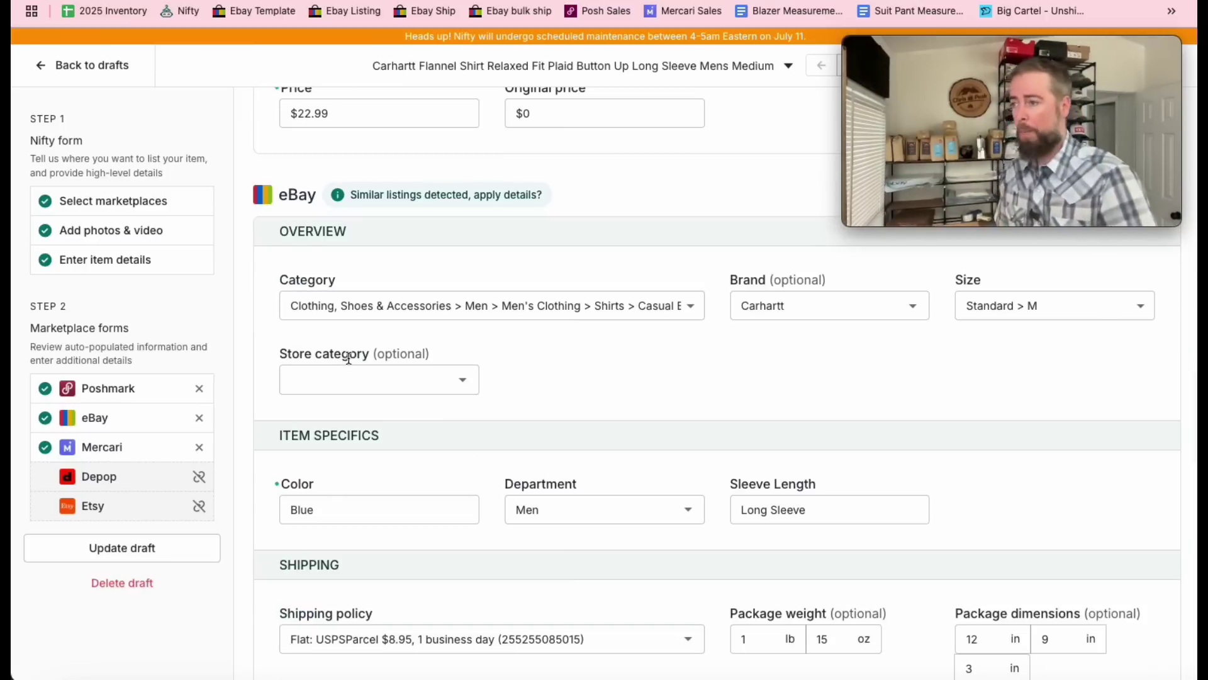
{"action": "scroll", "coordinate": [381, 409], "scroll_direction": "down", "scroll_amount": 1}
{"action": "scroll", "coordinate": [380, 316], "scroll_direction": "down", "scroll_amount": 1}
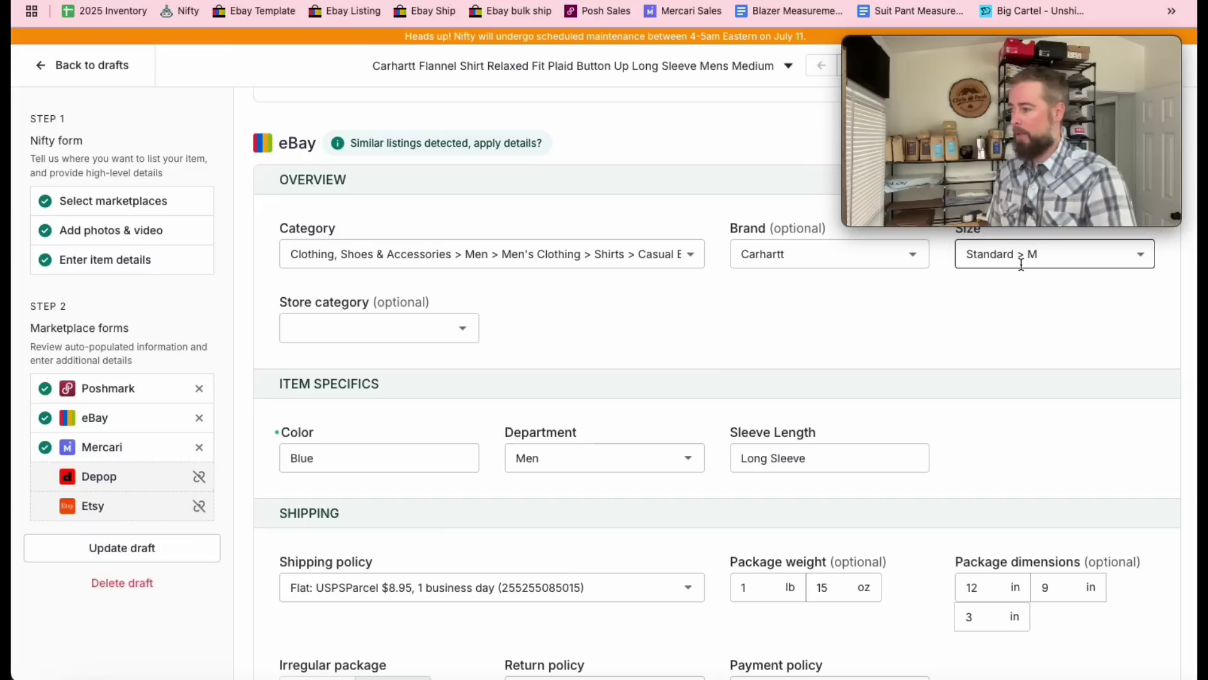
{"action": "scroll", "coordinate": [702, 397], "scroll_direction": "down", "scroll_amount": 1}
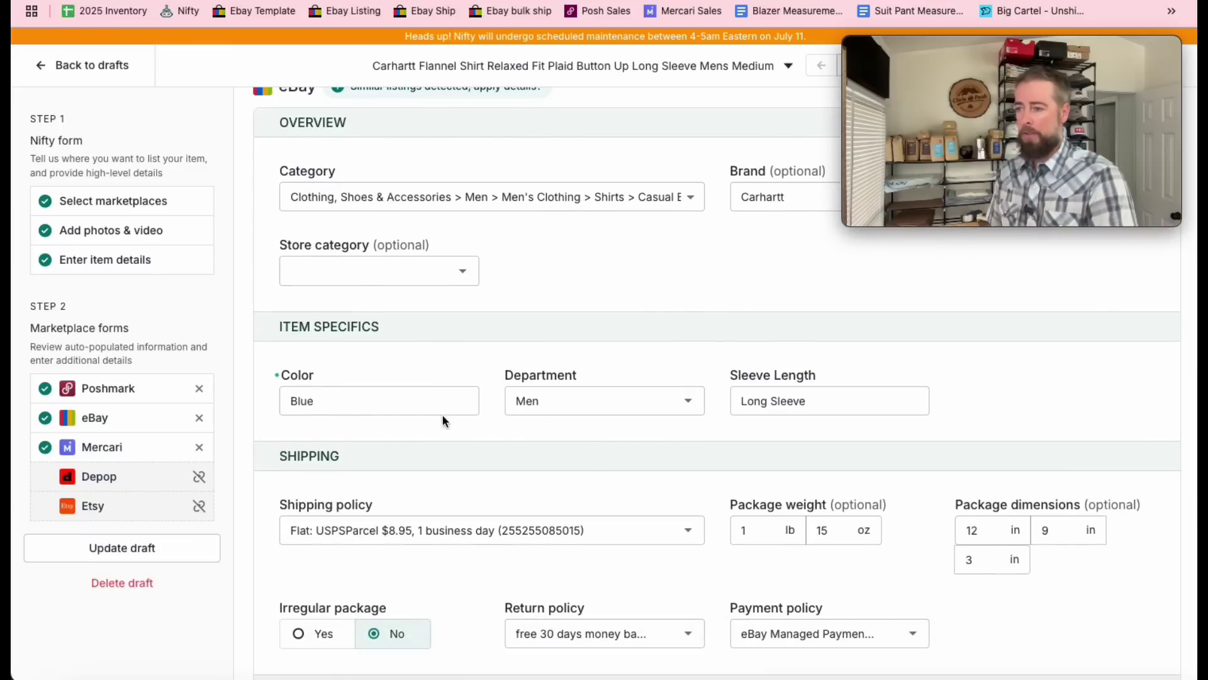
{"action": "scroll", "coordinate": [410, 463], "scroll_direction": "down", "scroll_amount": 2}
{"action": "scroll", "coordinate": [410, 462], "scroll_direction": "down", "scroll_amount": 1}
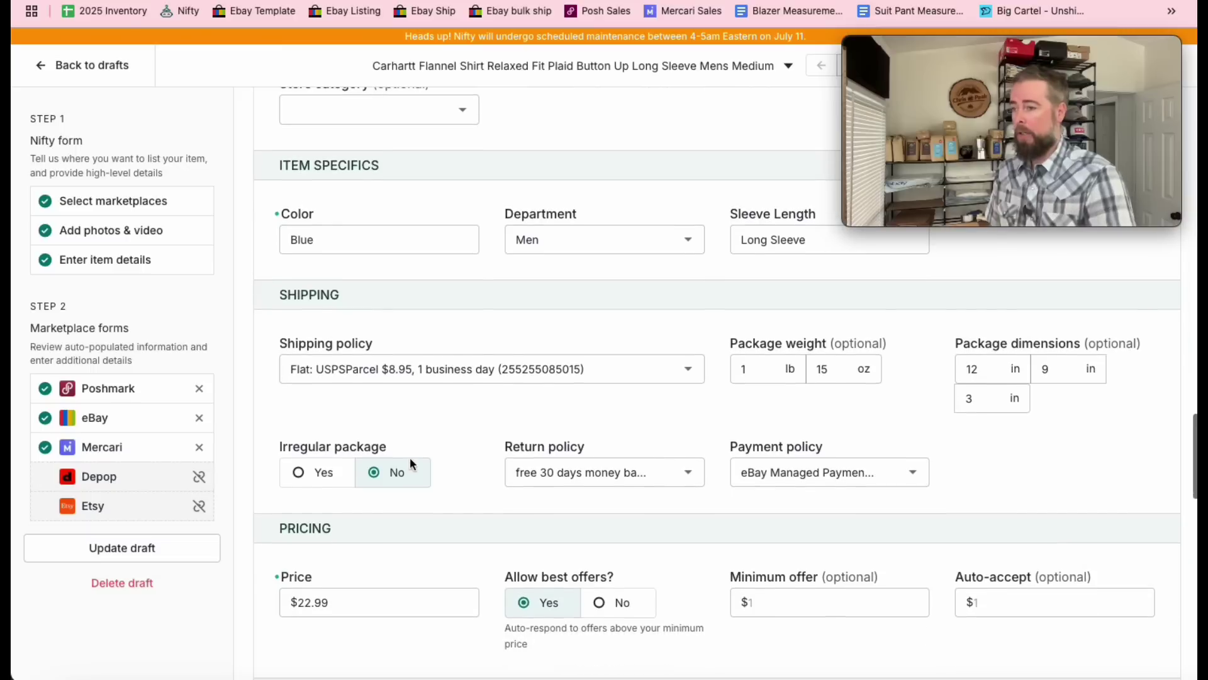
{"action": "scroll", "coordinate": [499, 417], "scroll_direction": "down", "scroll_amount": 5}
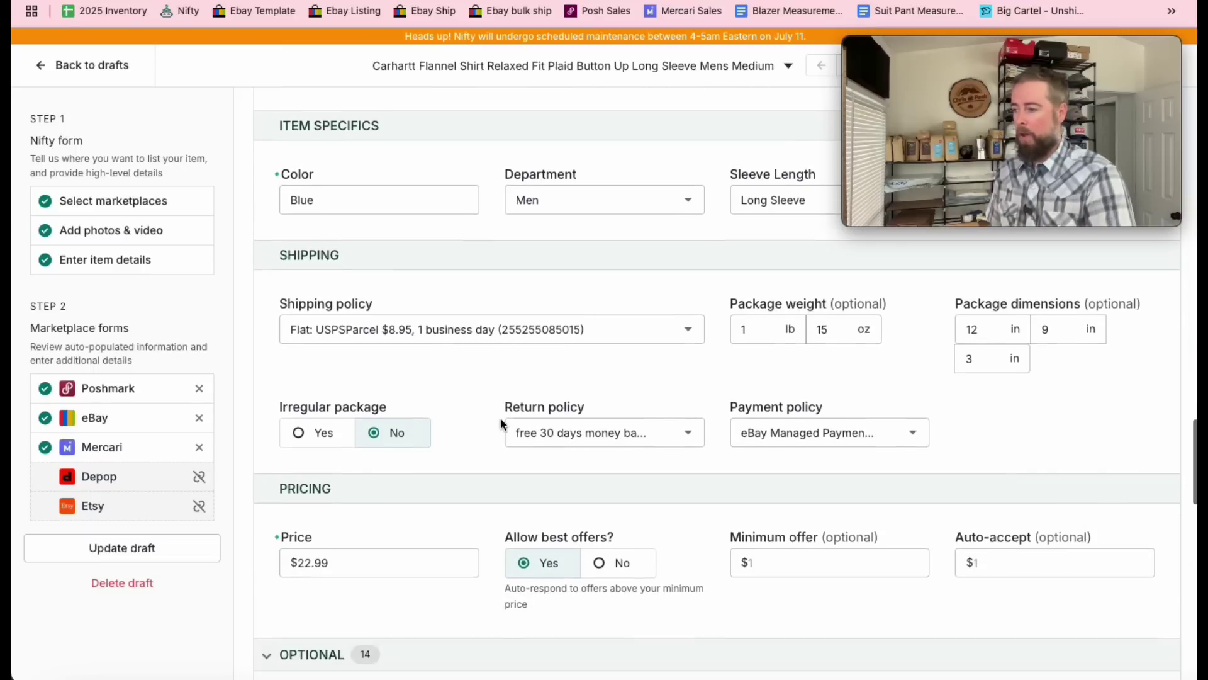
{"action": "scroll", "coordinate": [508, 424], "scroll_direction": "down", "scroll_amount": 4}
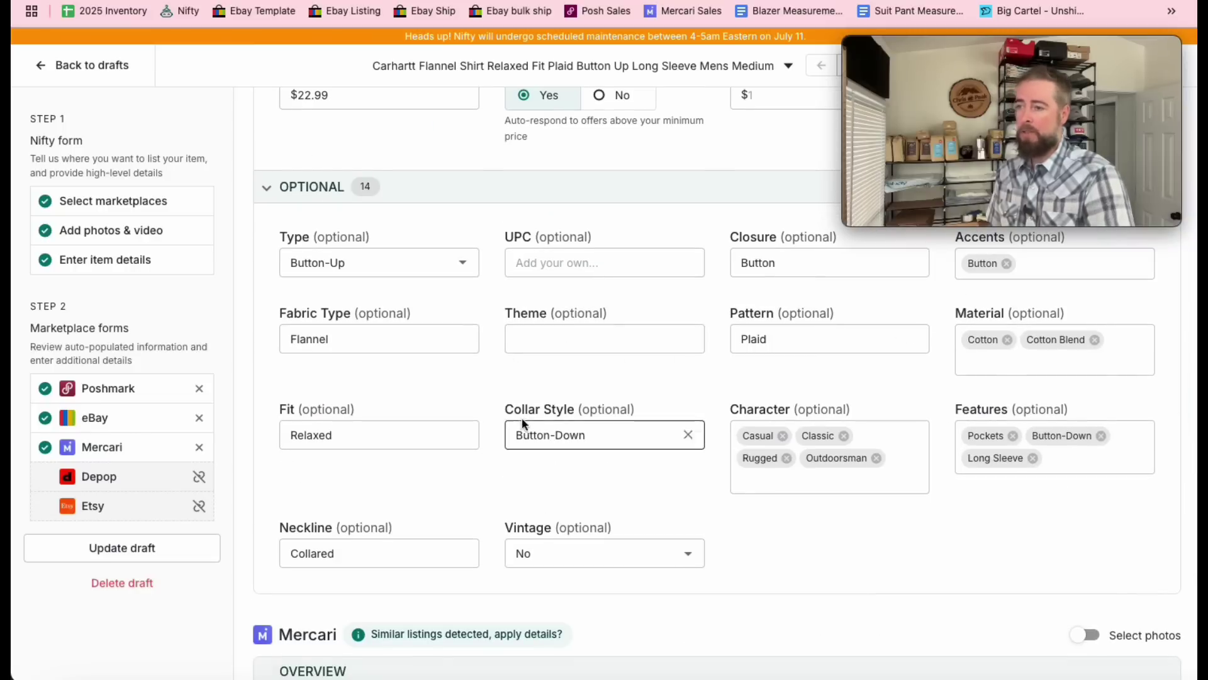
- Review the Mercari form's category, brand, size, shipping, package and pricing details, and the marketplaces the flannel shirt will be listed on
{"action": "scroll", "coordinate": [514, 416], "scroll_direction": "down", "scroll_amount": 5}
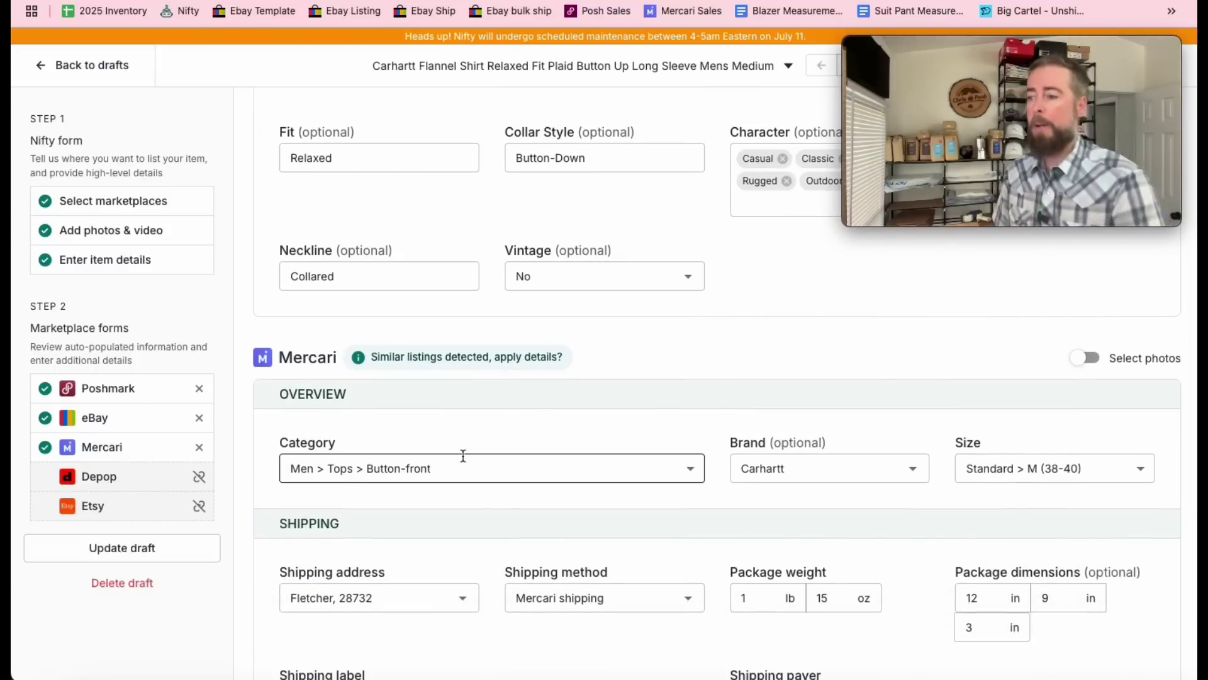
{"action": "scroll", "coordinate": [464, 456], "scroll_direction": "down", "scroll_amount": 2}
{"action": "scroll", "coordinate": [458, 482], "scroll_direction": "down", "scroll_amount": 1}
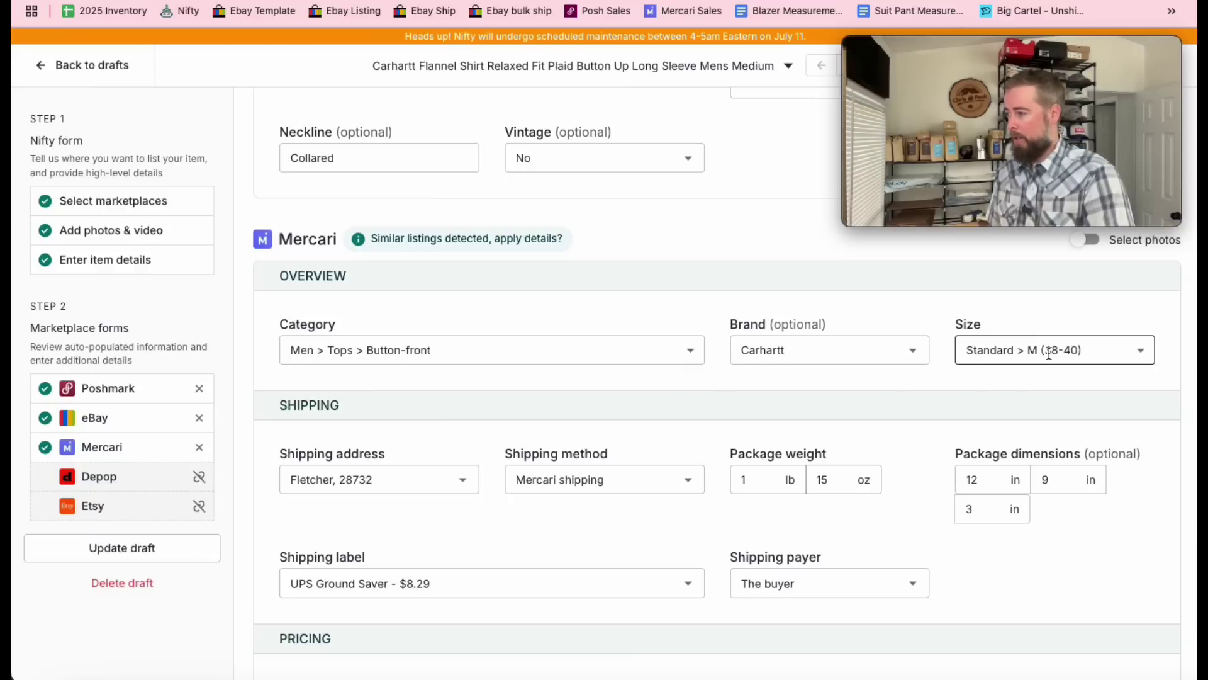
{"action": "scroll", "coordinate": [520, 478], "scroll_direction": "down", "scroll_amount": 1}
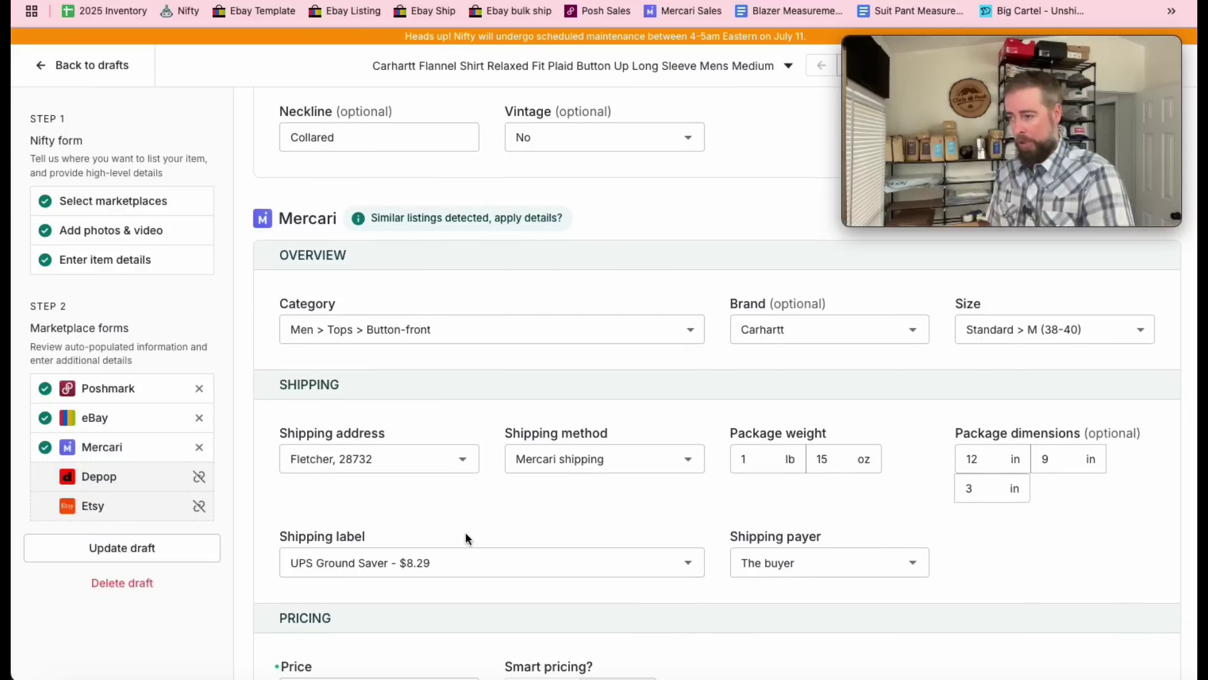
{"action": "scroll", "coordinate": [466, 537], "scroll_direction": "down", "scroll_amount": 1}
{"action": "scroll", "coordinate": [553, 482], "scroll_direction": "down", "scroll_amount": 2}
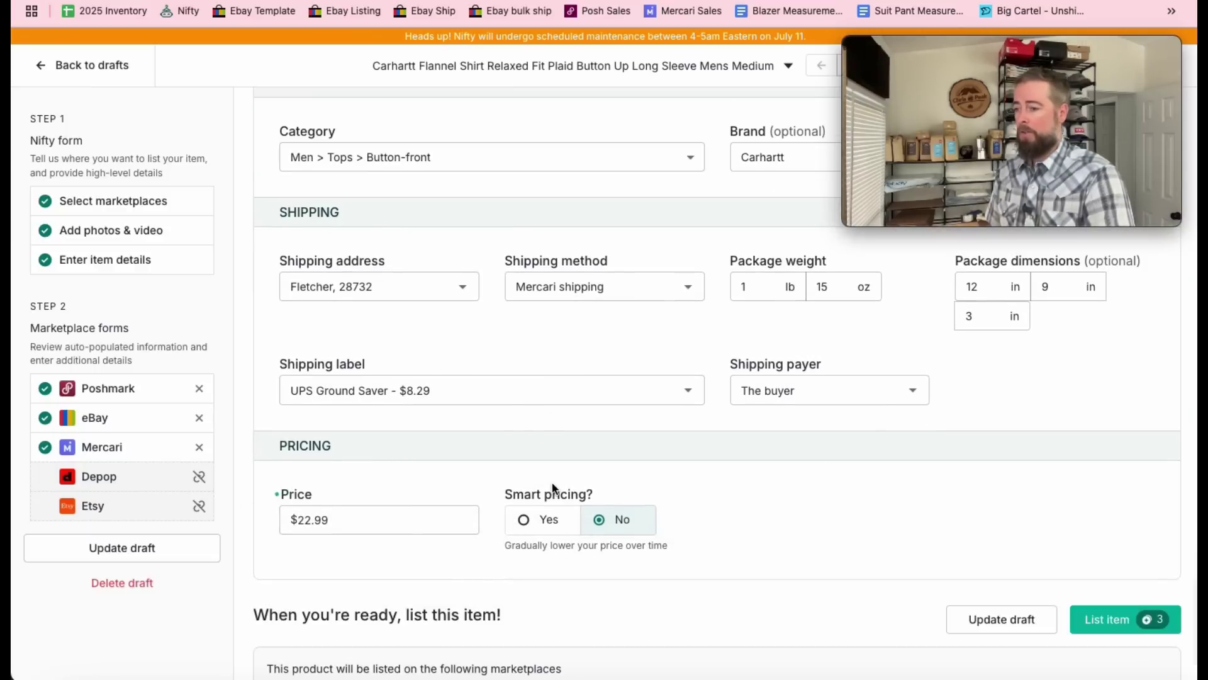
{"action": "scroll", "coordinate": [551, 483], "scroll_direction": "down", "scroll_amount": 5}
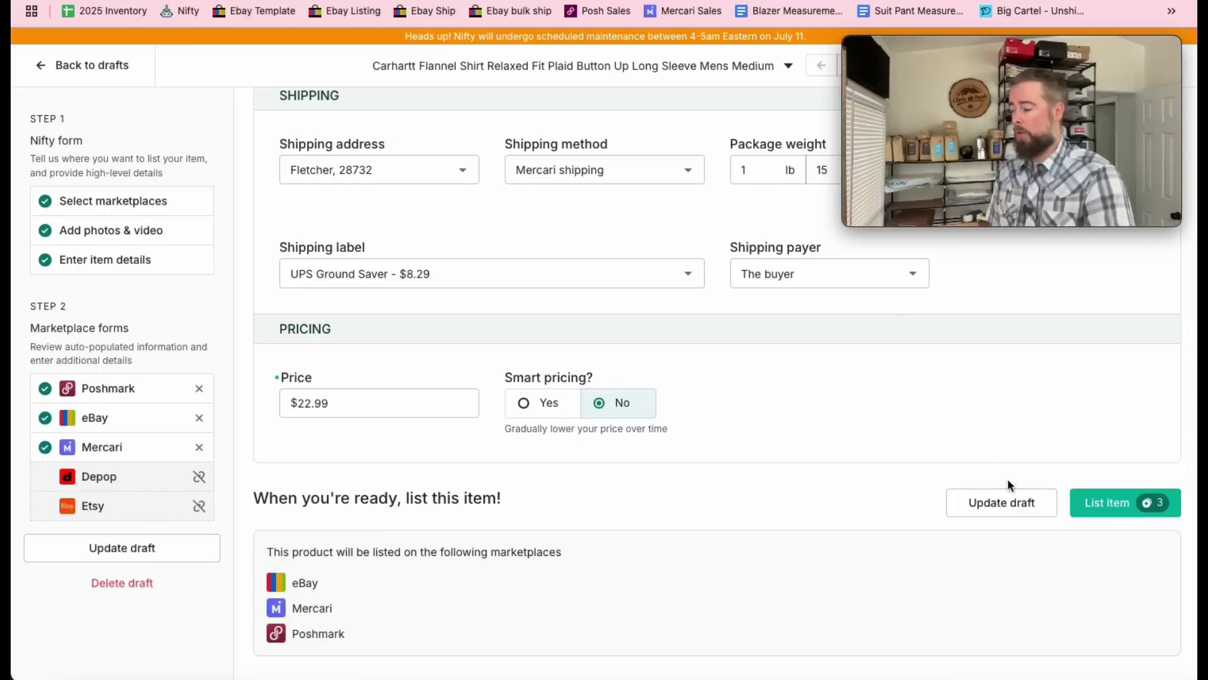
- List the flannel shirt on eBay, Mercari and Poshmark and dismiss the listing confirmation
{"action": "left_click", "coordinate": [1111, 508]}
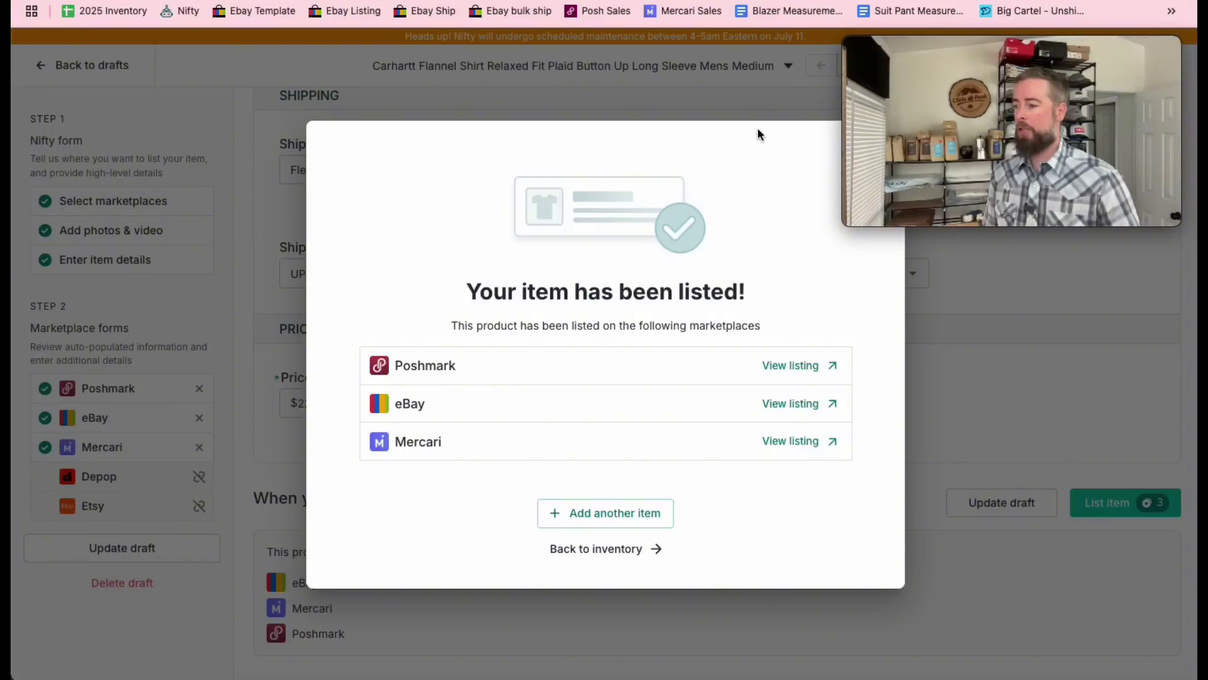
{"action": "left_click_drag", "start_coordinate": [964, 48], "coordinate": [966, 481]}
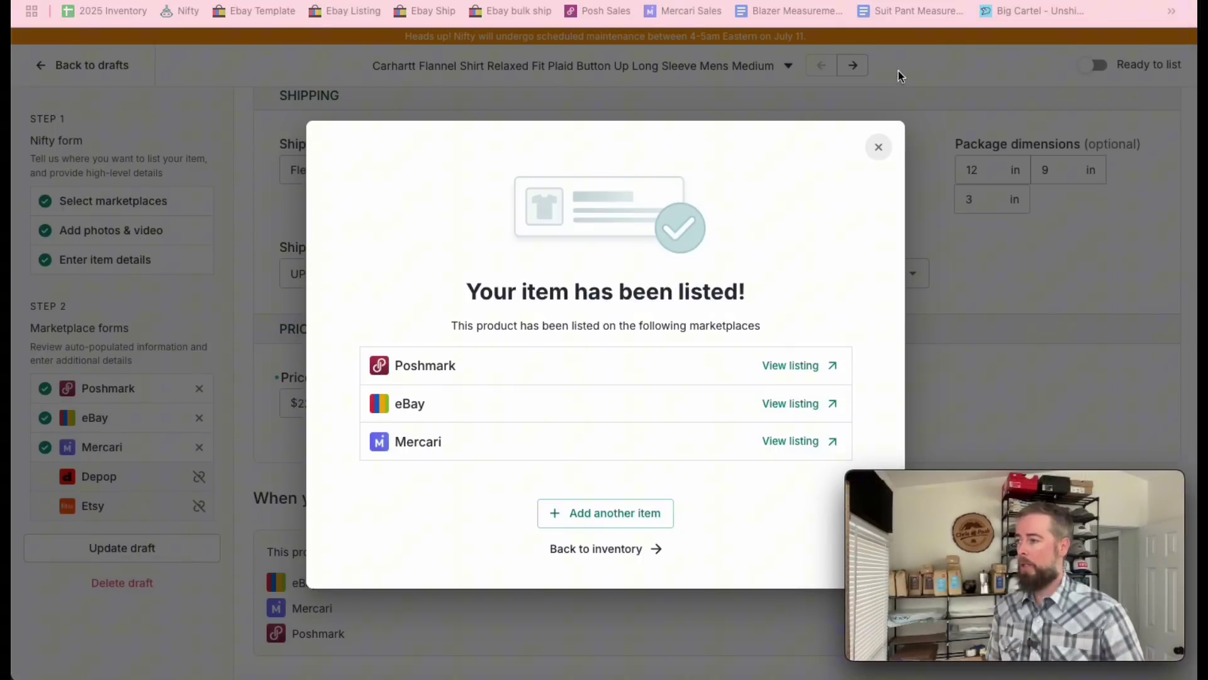
{"action": "left_click", "coordinate": [879, 150]}
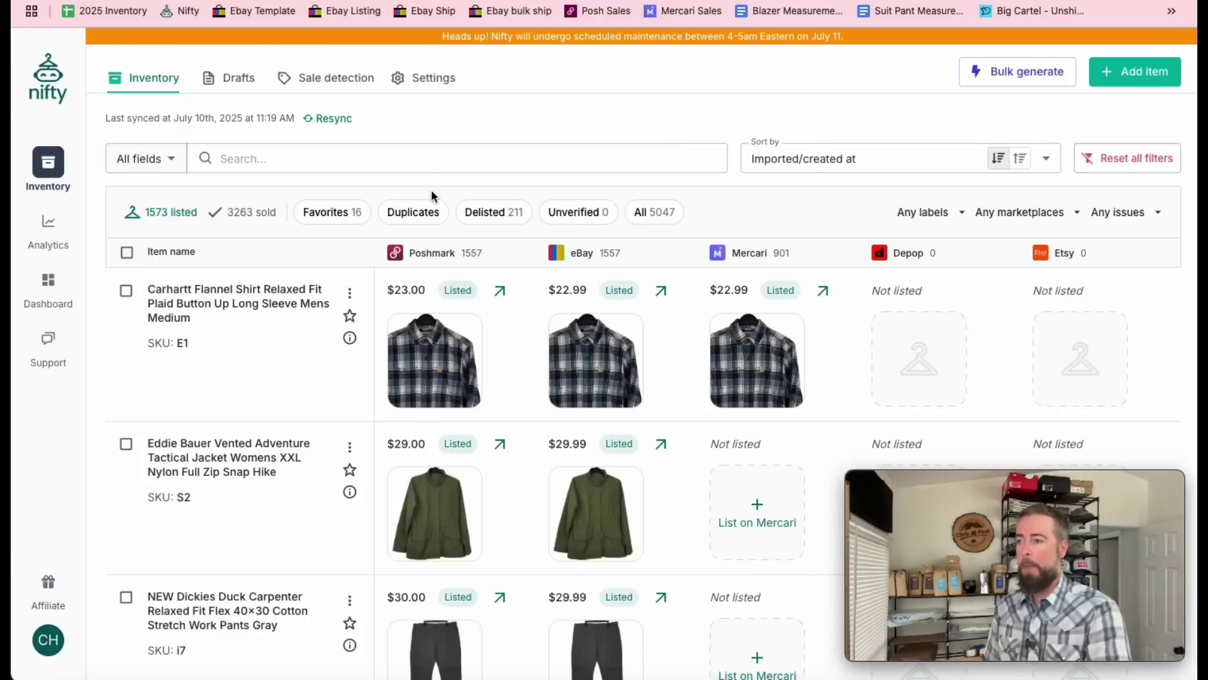
- Start a bulk AI generation and add the Cinch jeans photos to Item 1
{"action": "left_click", "coordinate": [999, 72]}
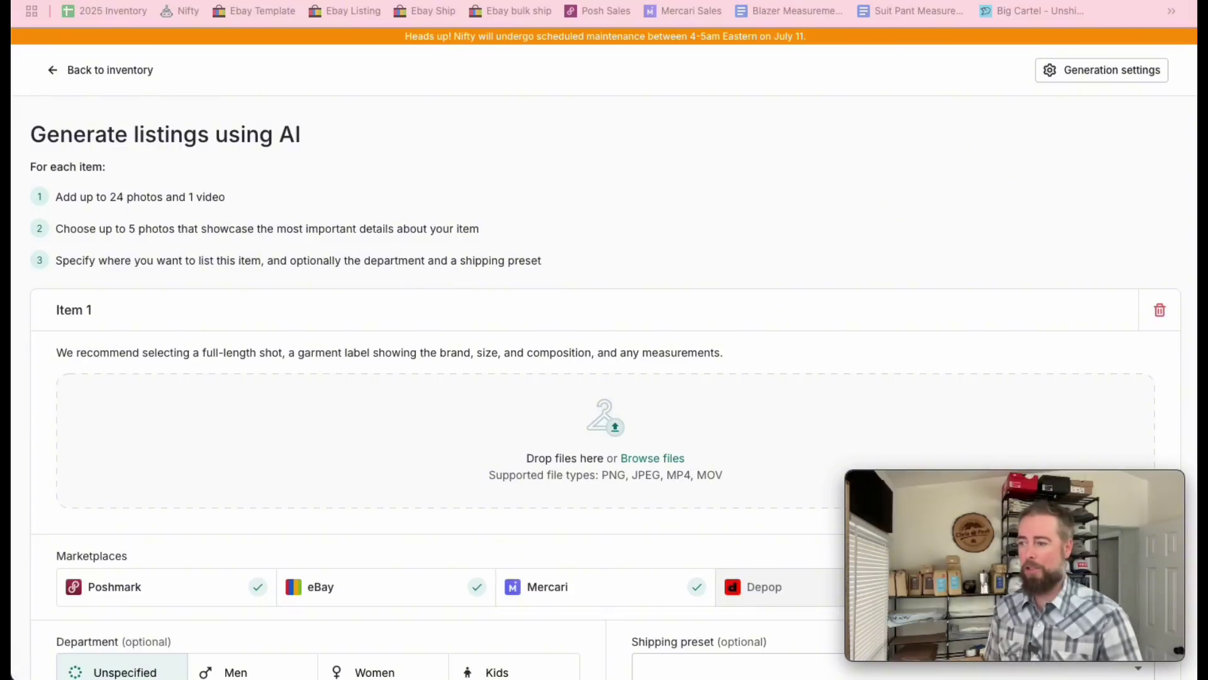
{"action": "left_click_drag", "start_coordinate": [11, 302], "coordinate": [243, 413]}
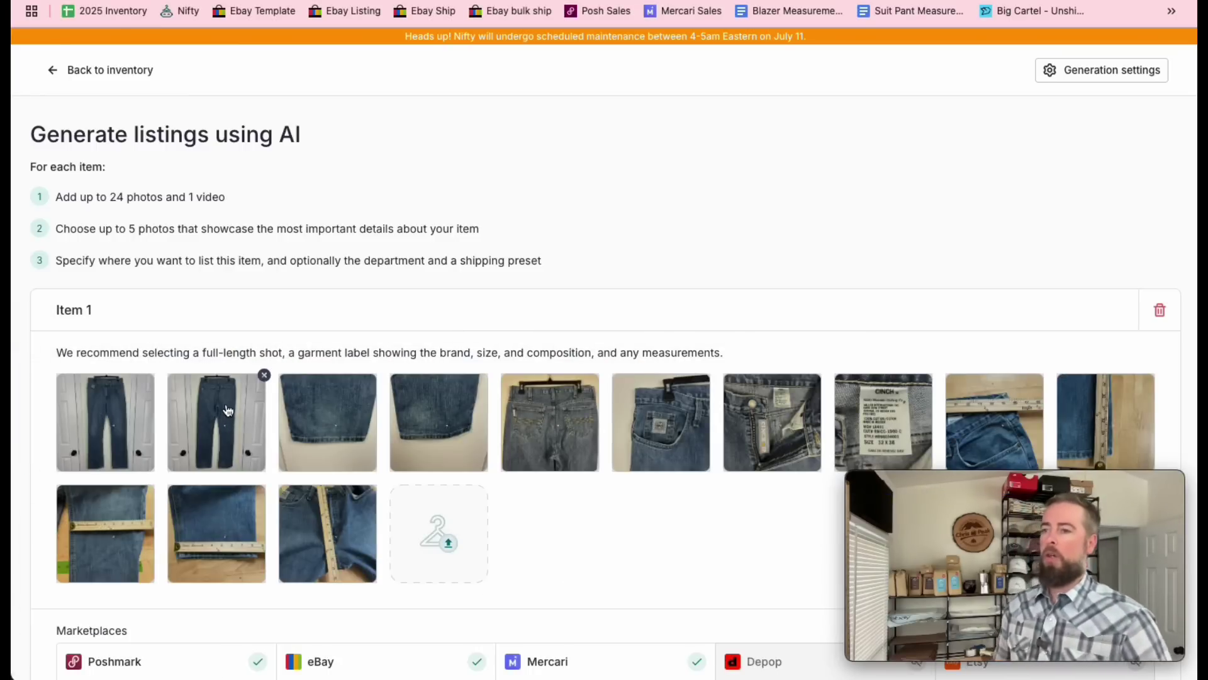
- Set Item 1's department to Men and its shipping preset to Pants/Sweaters $8.95
{"action": "scroll", "coordinate": [334, 472], "scroll_direction": "down", "scroll_amount": 3}
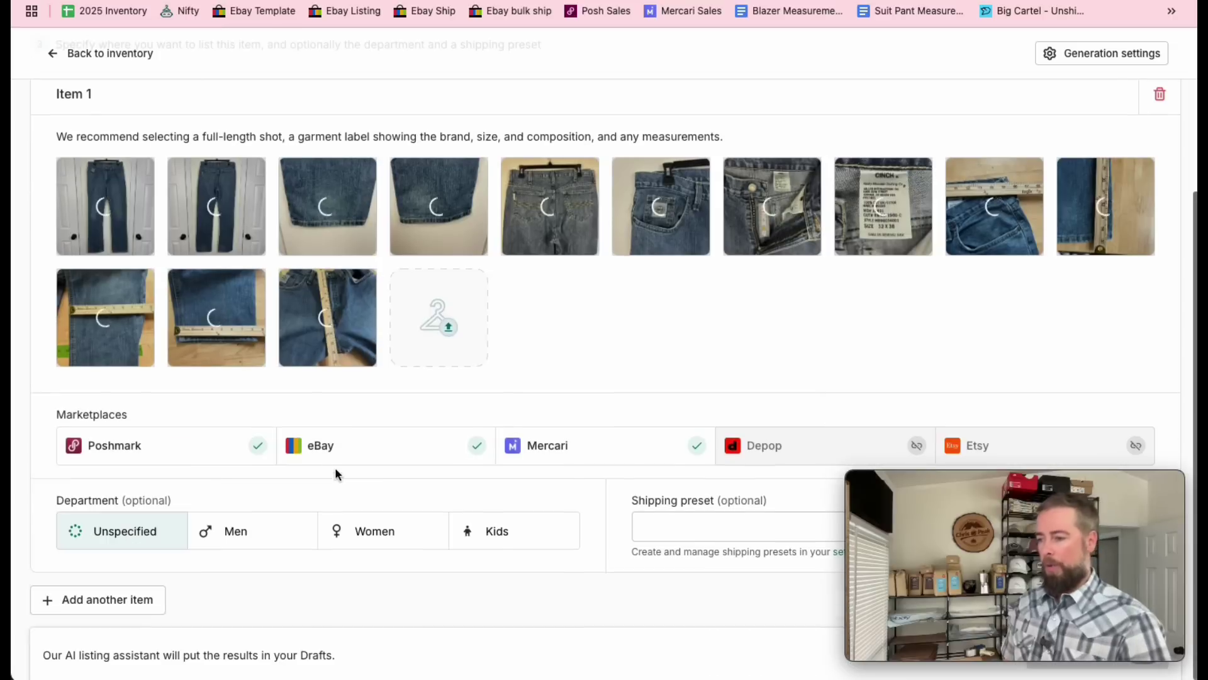
{"action": "left_click", "coordinate": [263, 538]}
{"action": "left_click_drag", "start_coordinate": [965, 524], "coordinate": [954, 71]}
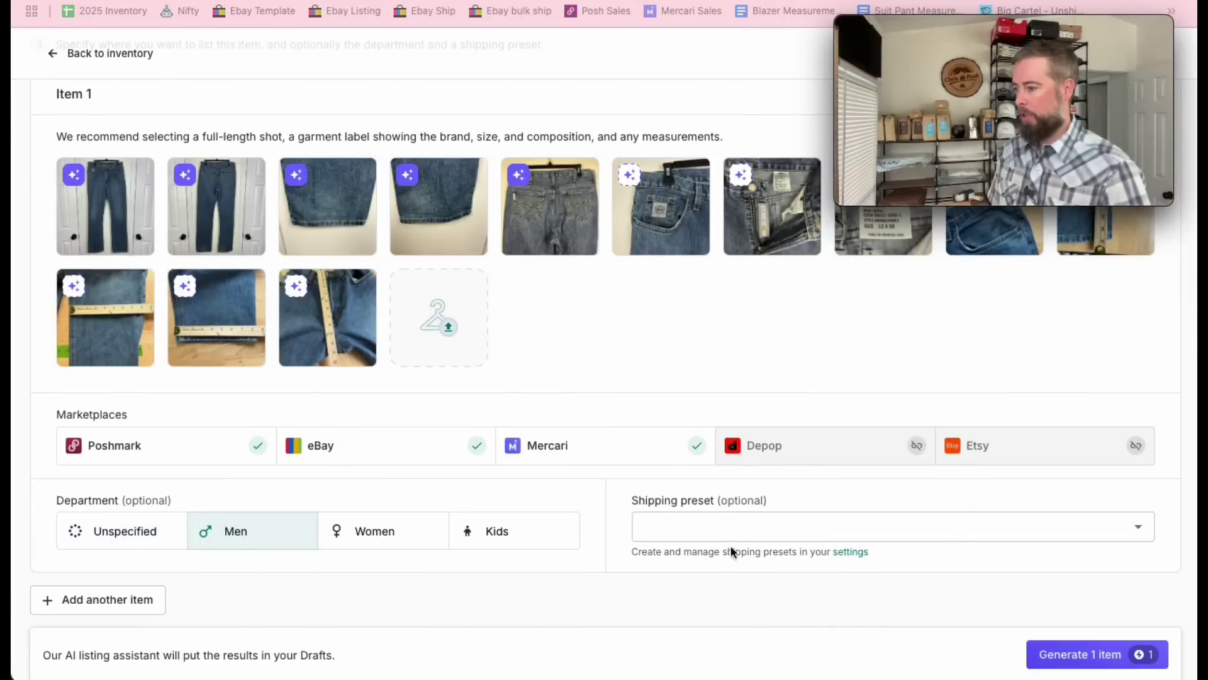
{"action": "left_click", "coordinate": [747, 518]}
{"action": "left_click", "coordinate": [742, 553]}
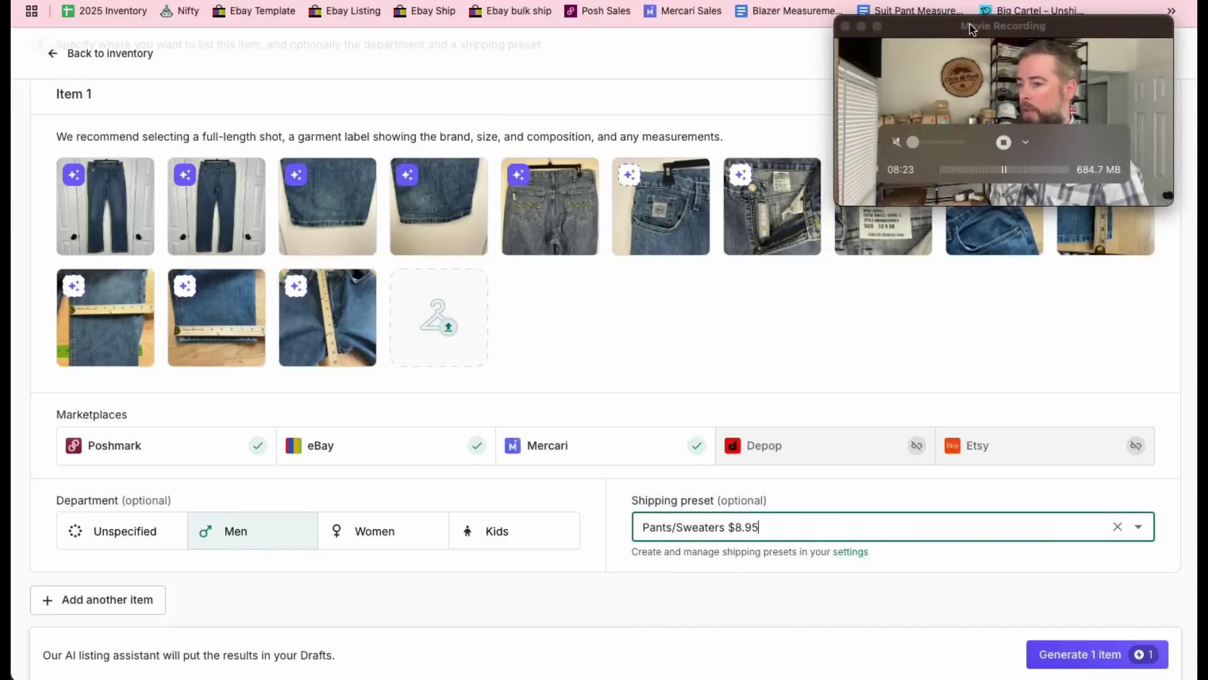
- Reorder the jeans photos so both leg-hem shots come last and the front pocket shot precedes the rear-view close-up
{"action": "scroll", "coordinate": [800, 334], "scroll_direction": "up", "scroll_amount": 2}
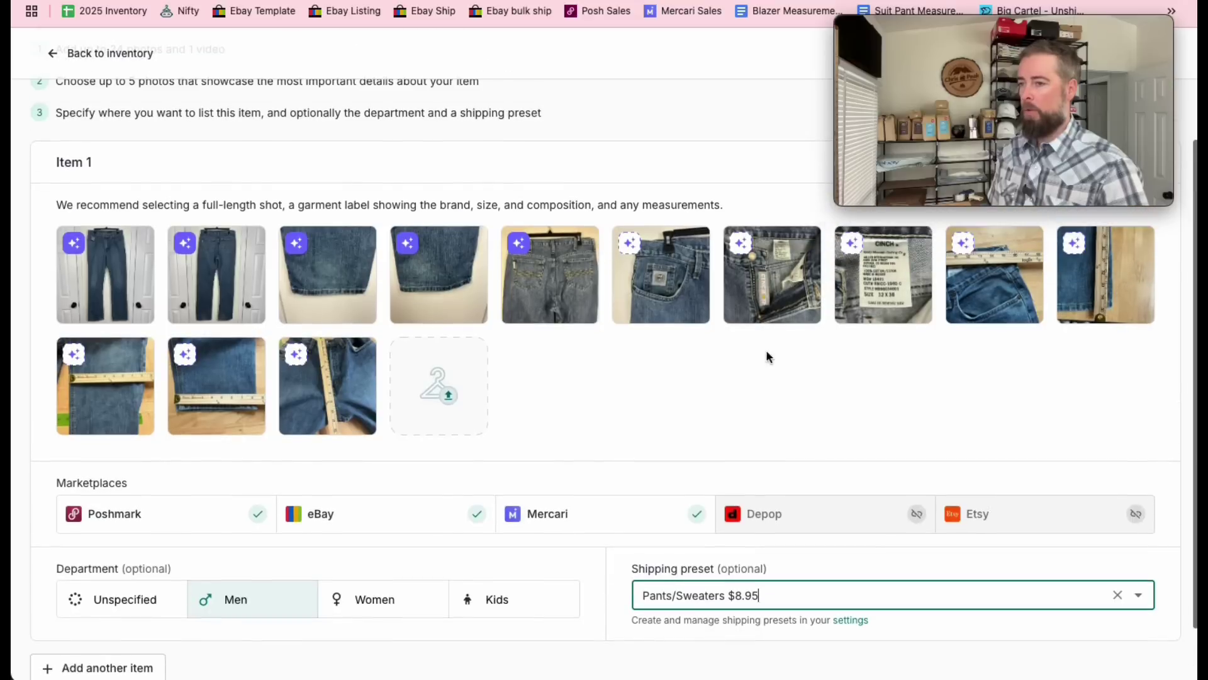
{"action": "mouse_move", "coordinate": [253, 388]}
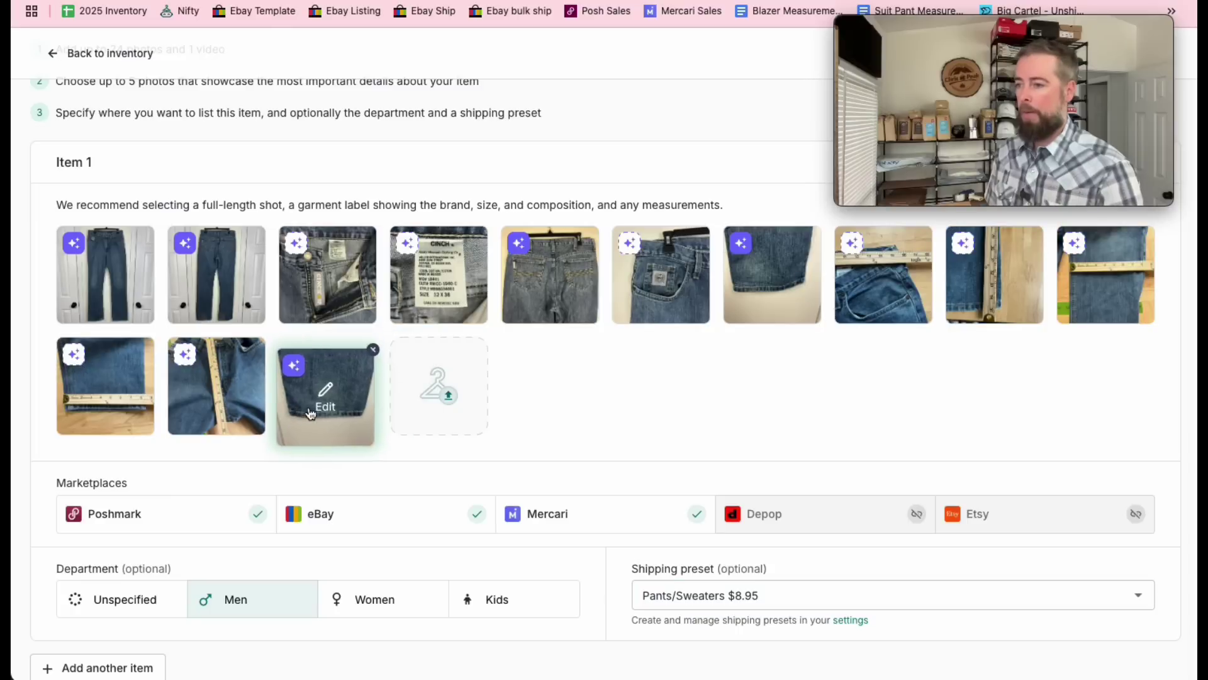
{"action": "left_click_drag", "start_coordinate": [318, 402], "coordinate": [782, 321]}
{"action": "left_click_drag", "start_coordinate": [772, 274], "coordinate": [327, 385]}
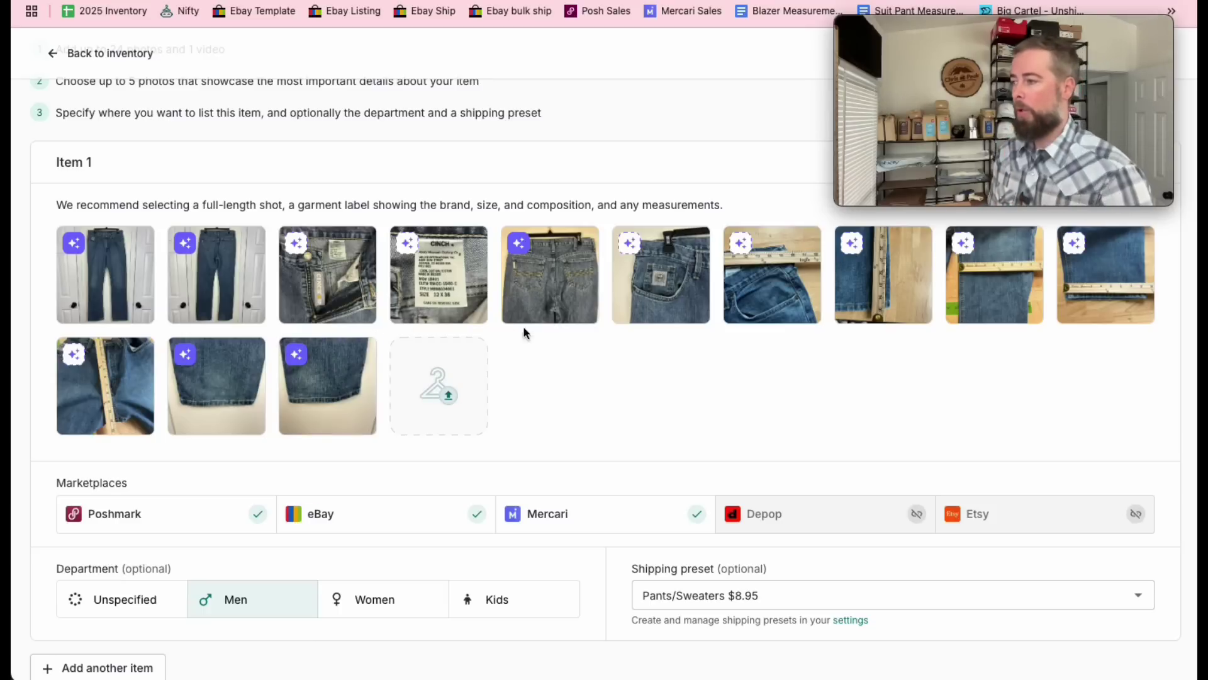
{"action": "left_click_drag", "start_coordinate": [628, 285], "coordinate": [519, 281]}
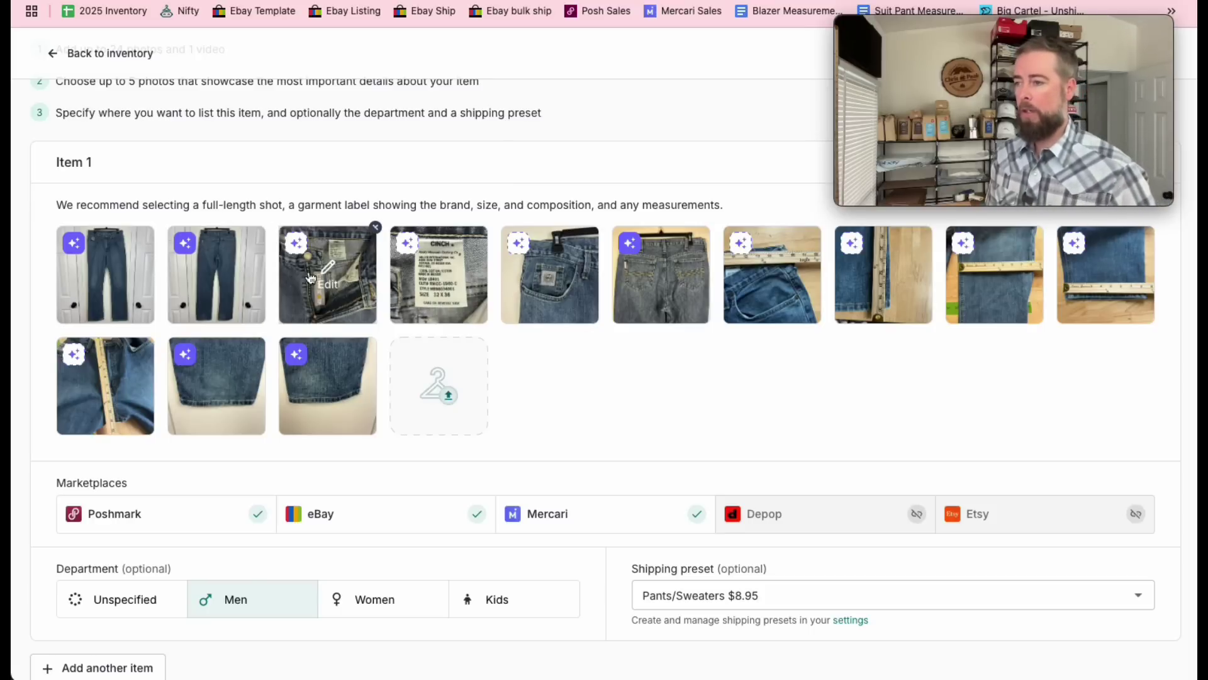
- Choose the two full-length shots, the fly, the garment label and the rear-view close-up as the AI reference photos, deselecting the hem shots
{"action": "left_click", "coordinate": [406, 245]}
{"action": "left_click", "coordinate": [185, 243]}
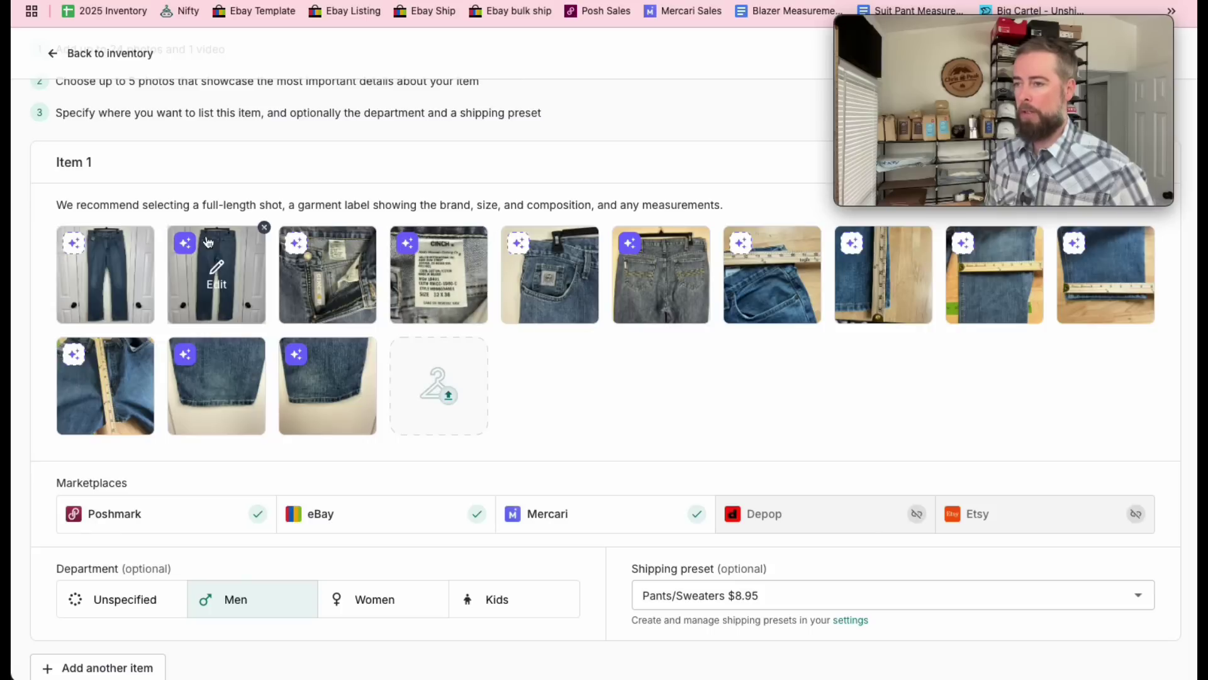
{"action": "left_click", "coordinate": [73, 243]}
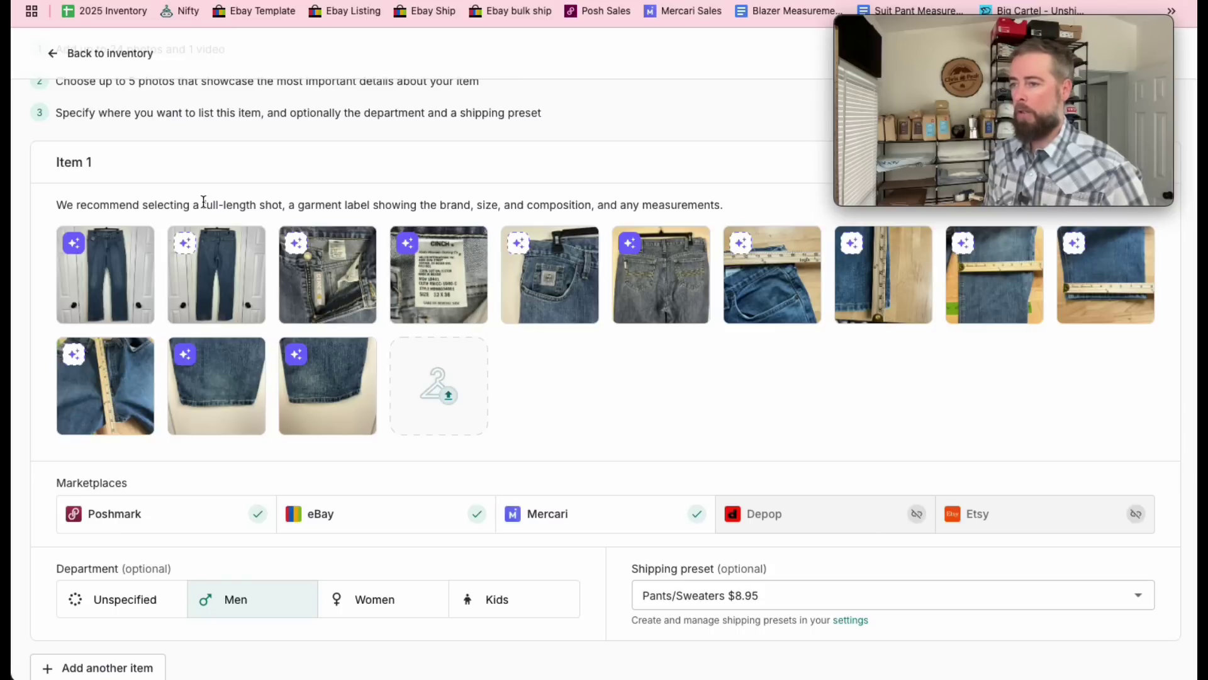
{"action": "left_click", "coordinate": [186, 243]}
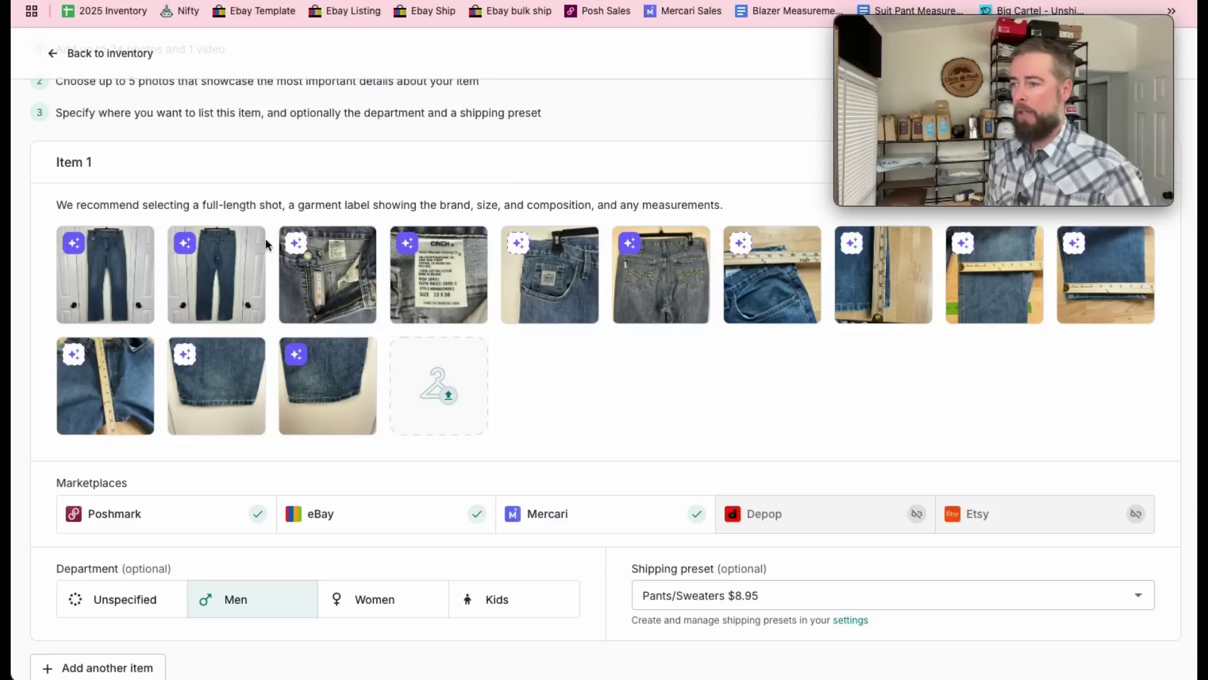
{"action": "left_click", "coordinate": [296, 243]}
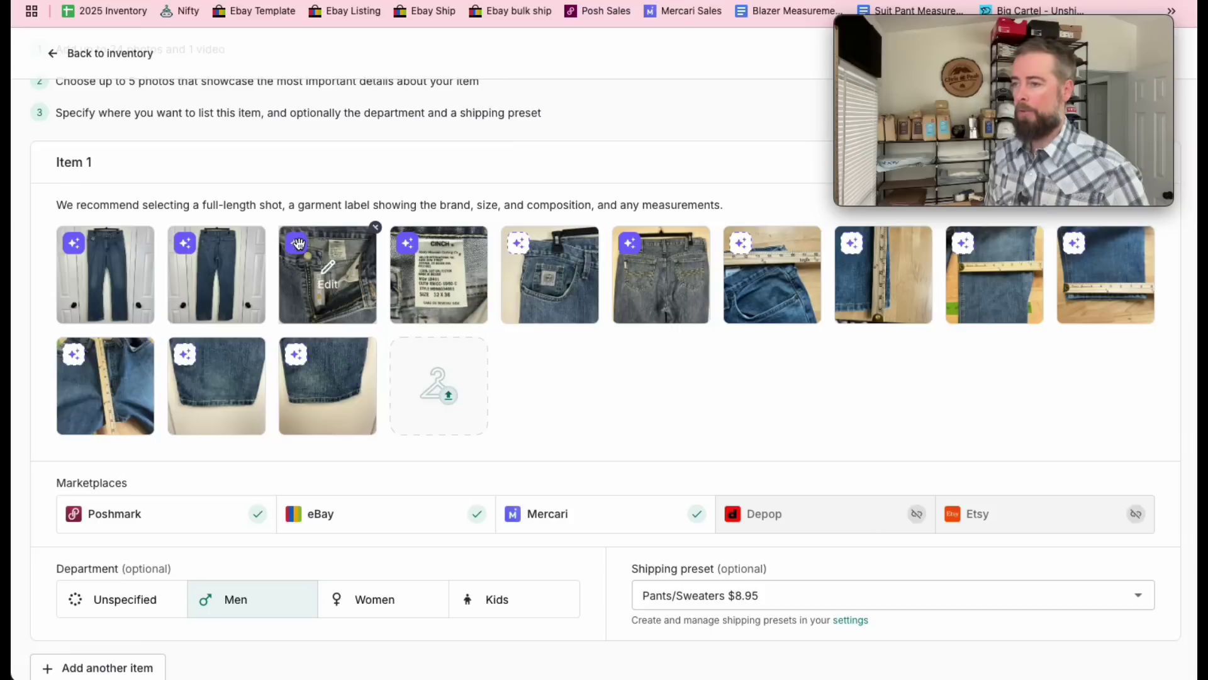
- Remove the background from the first full-length jeans photo and save the edited image
{"action": "scroll", "coordinate": [374, 340], "scroll_direction": "down", "scroll_amount": 1}
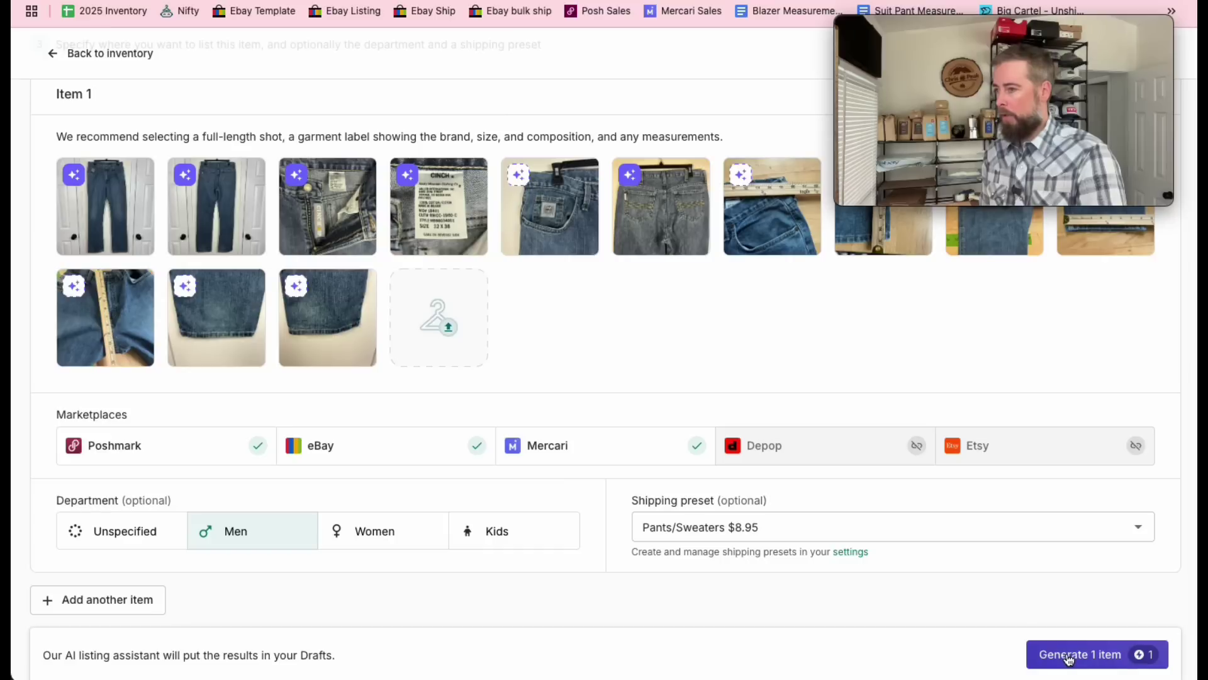
{"action": "left_click", "coordinate": [106, 207]}
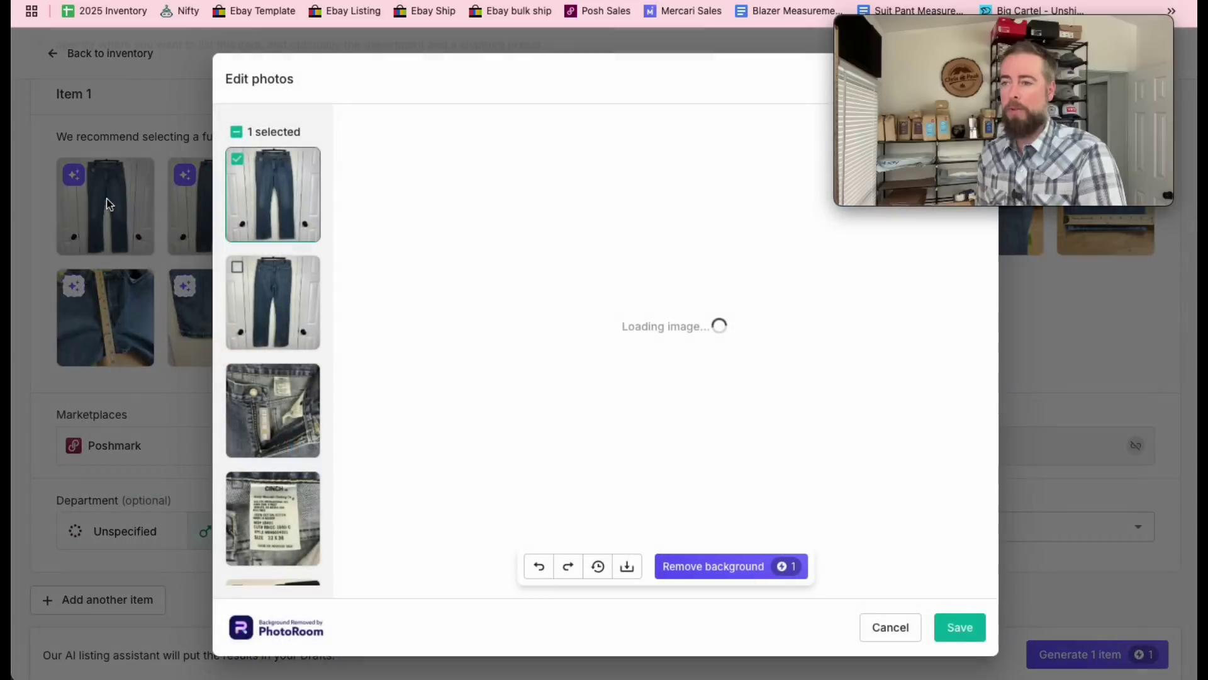
{"action": "left_click", "coordinate": [729, 568]}
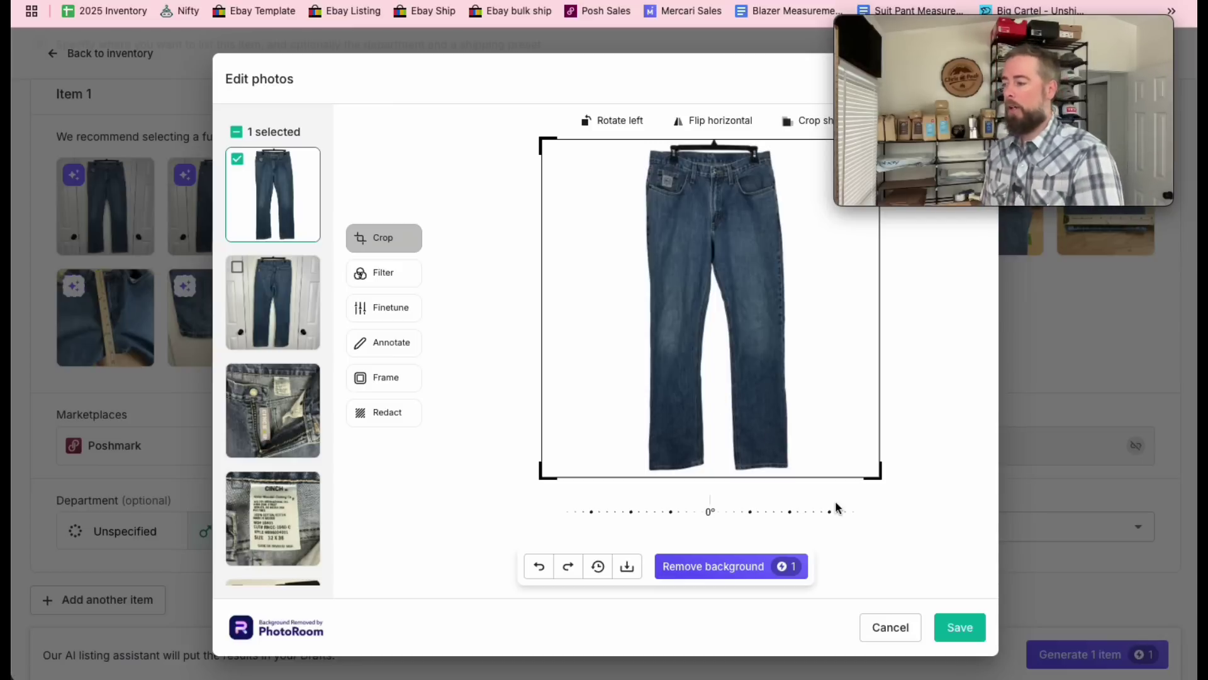
{"action": "left_click", "coordinate": [965, 626]}
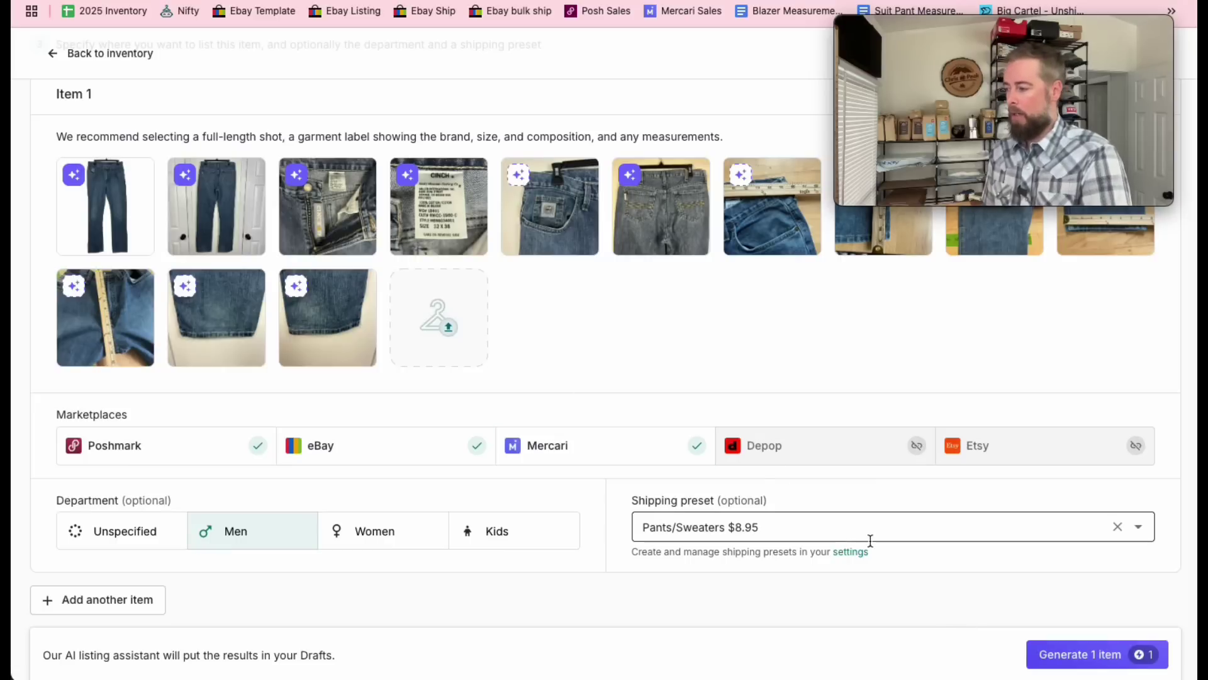
- Generate the jeans listing with AI and open the resulting Cinch jeans draft
{"action": "left_click", "coordinate": [1098, 656]}
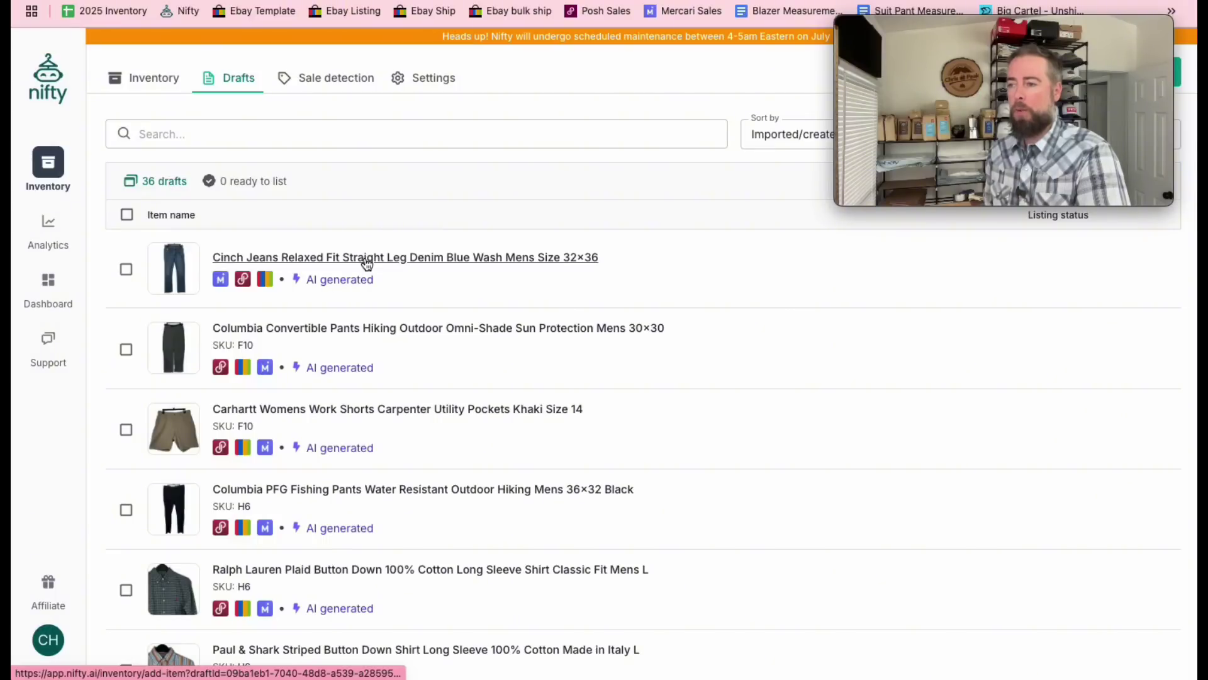
{"action": "left_click", "coordinate": [367, 258]}
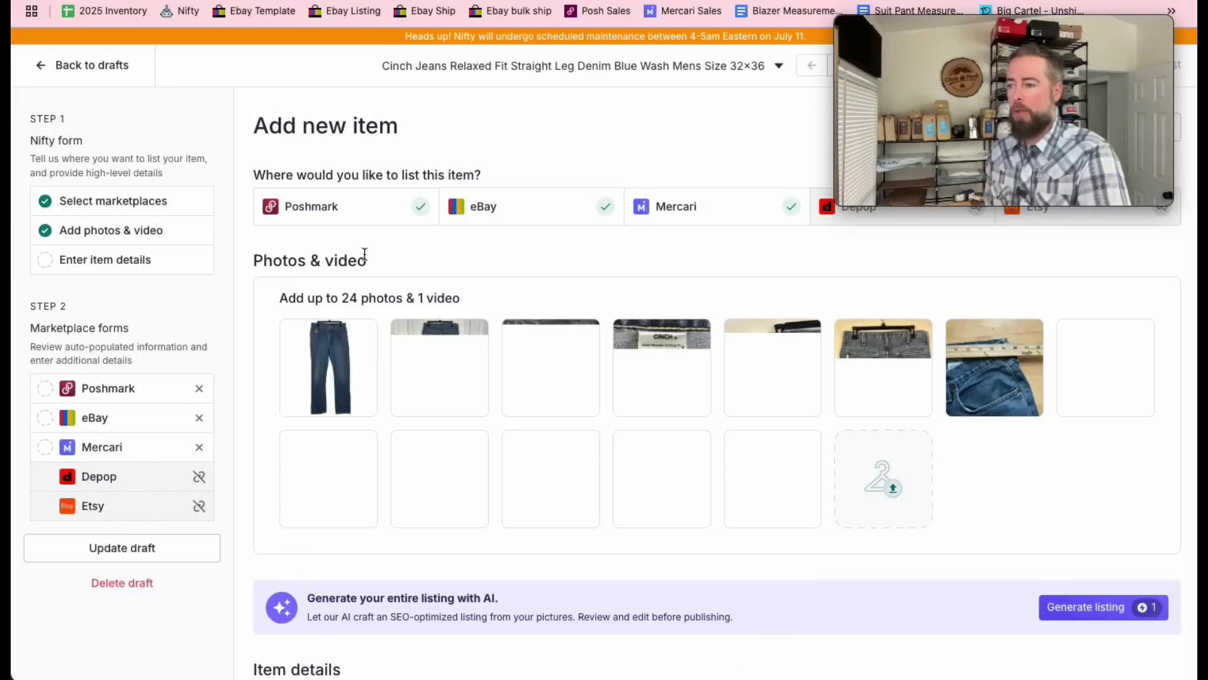
- Review the jeans draft's full title and check its size against the garment label photo
{"action": "scroll", "coordinate": [361, 307], "scroll_direction": "down", "scroll_amount": 6}
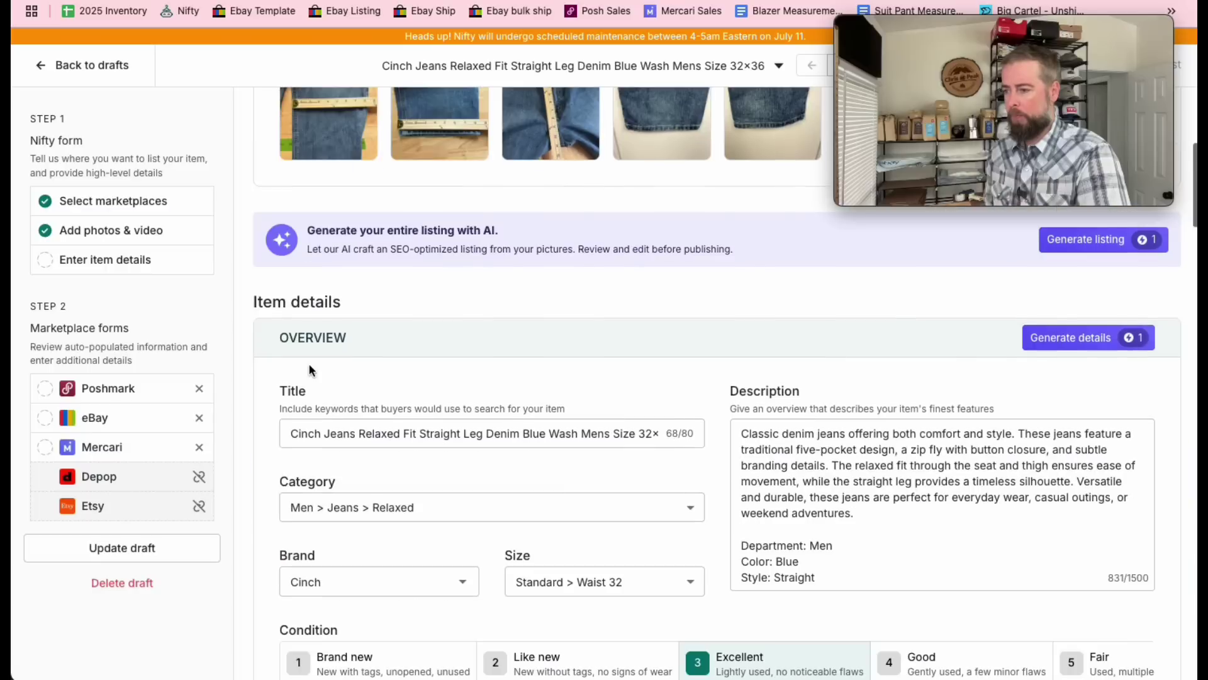
{"action": "left_click", "coordinate": [394, 431]}
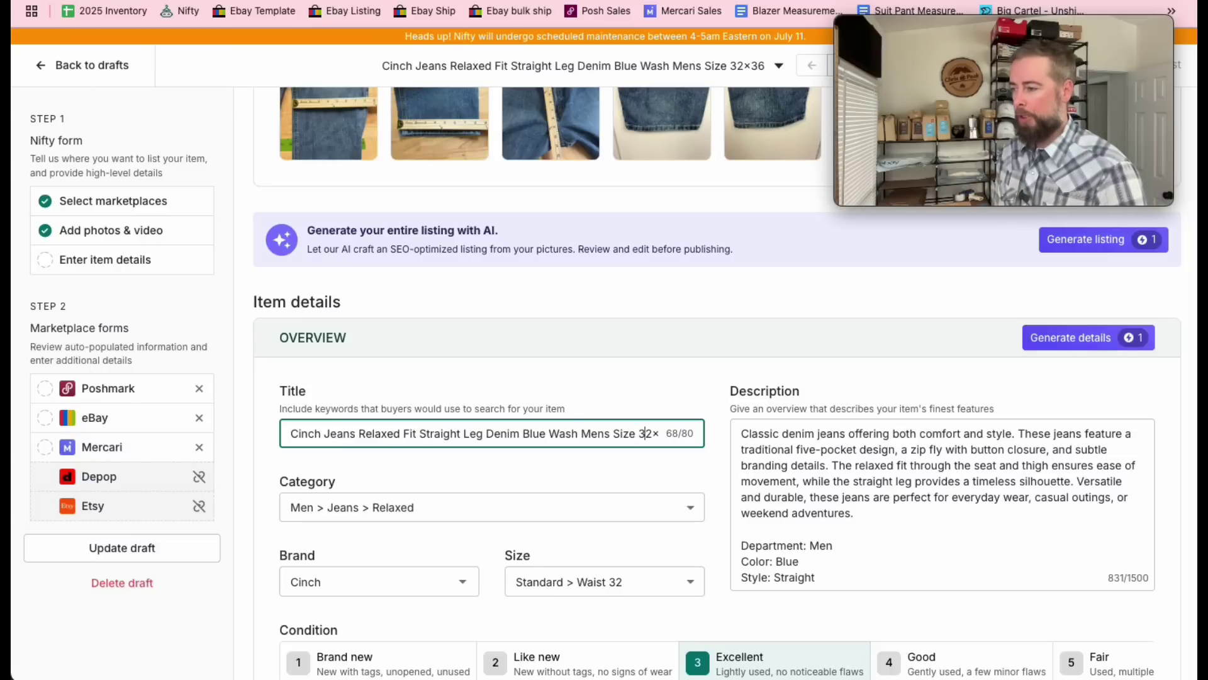
{"action": "key", "text": "End"}
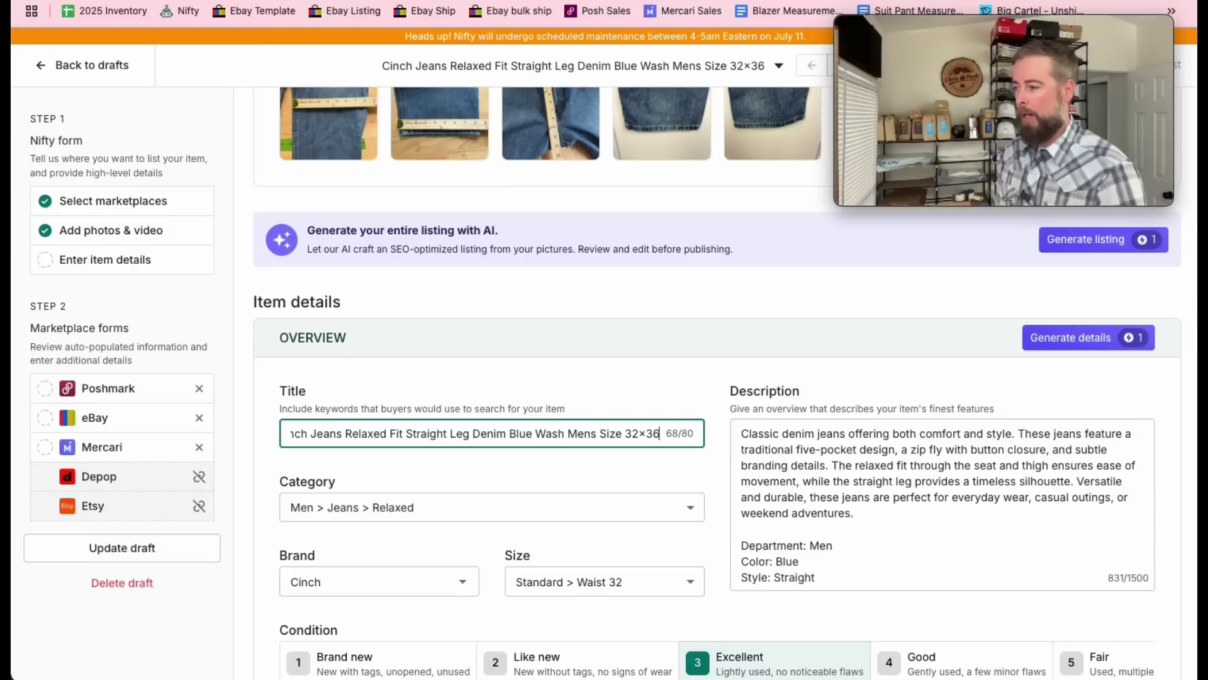
{"action": "left_click", "coordinate": [742, 431]}
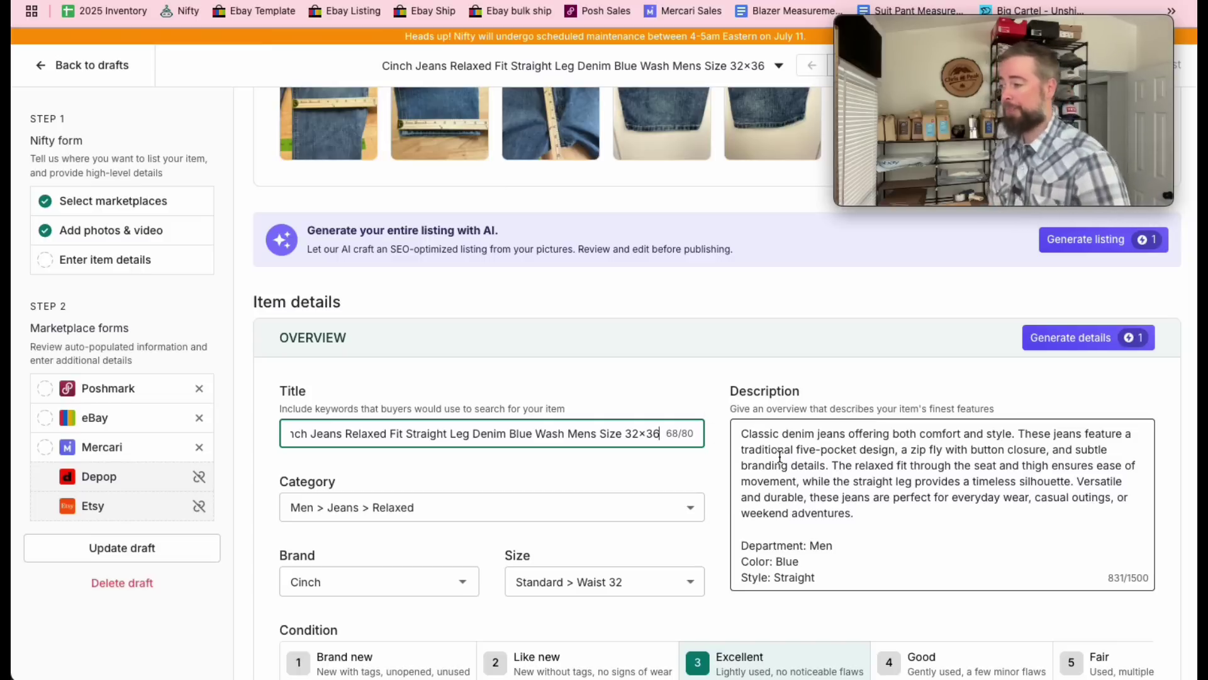
{"action": "scroll", "coordinate": [666, 348], "scroll_direction": "up", "scroll_amount": 5}
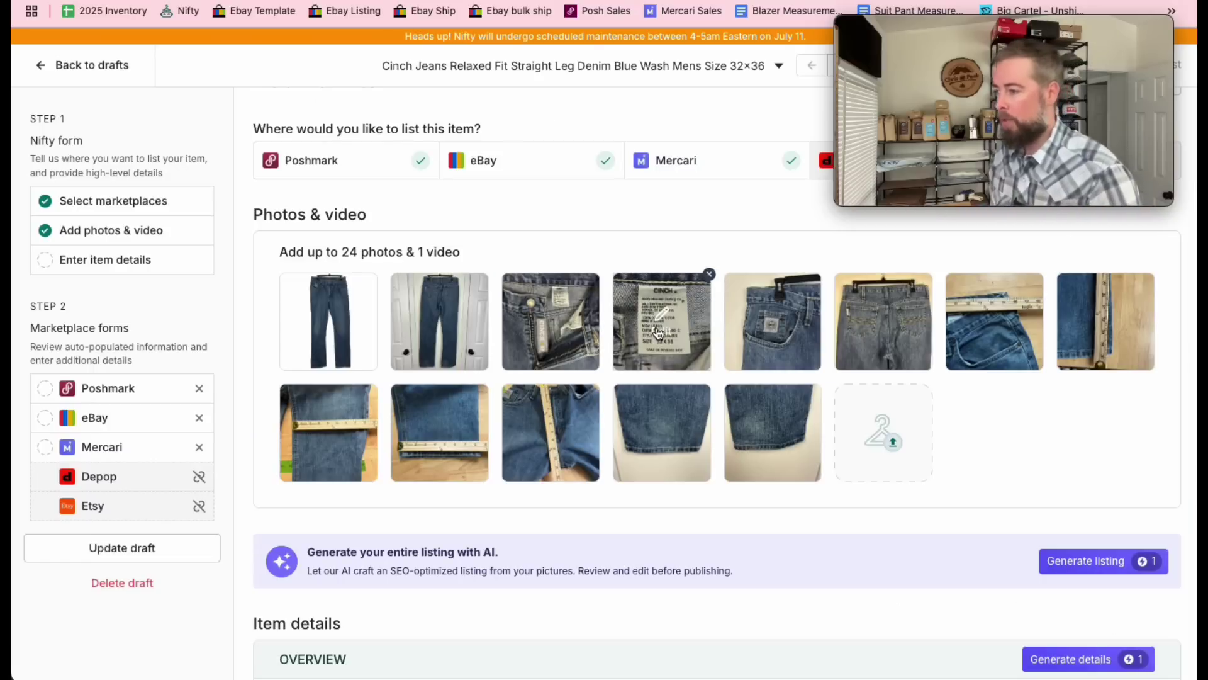
{"action": "left_click", "coordinate": [662, 327]}
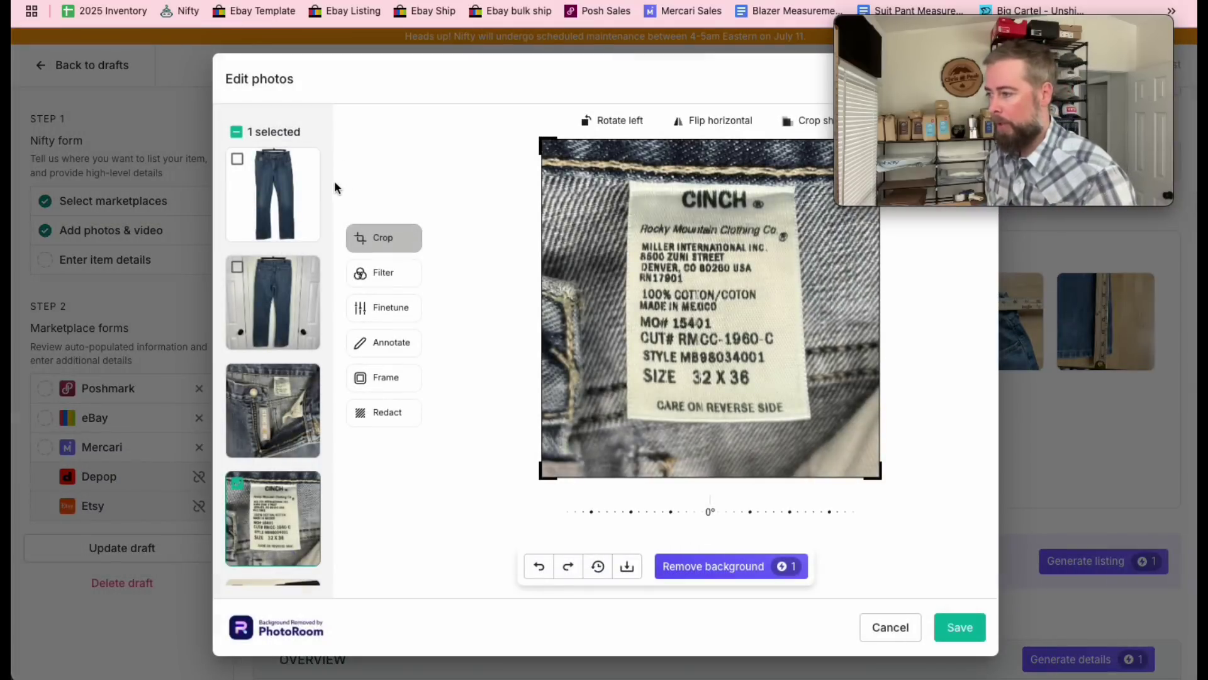
{"action": "left_click_drag", "start_coordinate": [902, 29], "coordinate": [111, 508]}
- Read through the AI-generated description of the Cinch jeans, including its list of item attributes
{"action": "left_click_drag", "start_coordinate": [789, 340], "coordinate": [884, 403]}
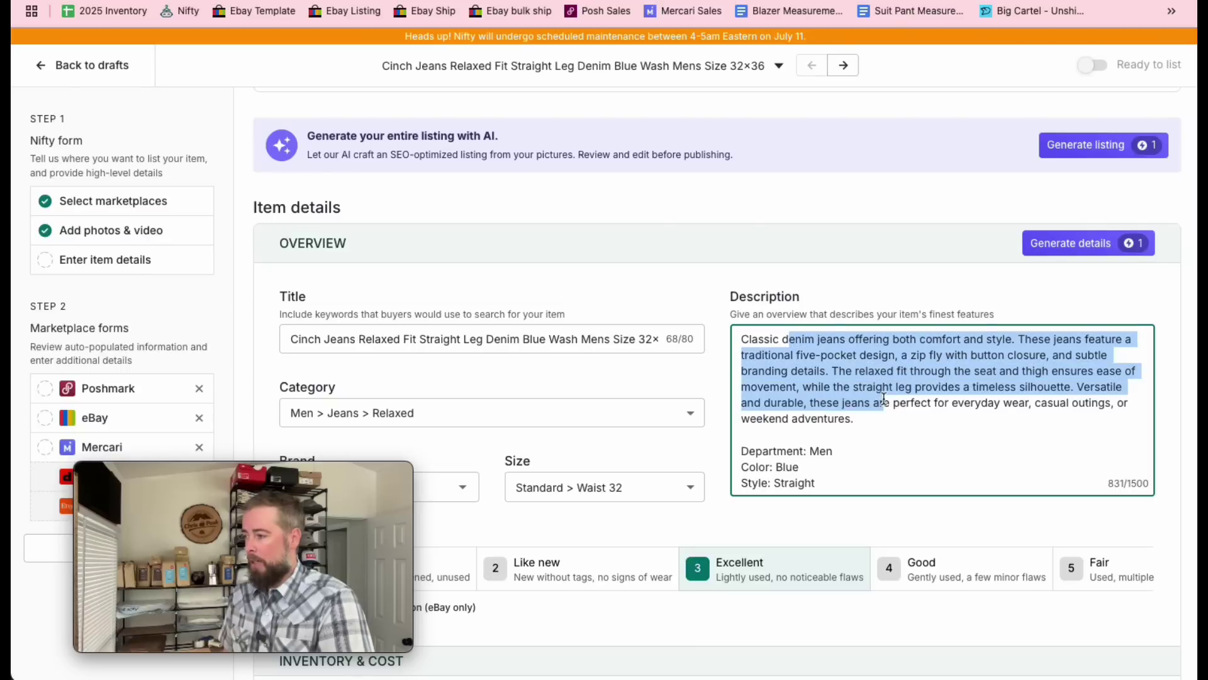
{"action": "left_click", "coordinate": [883, 406]}
{"action": "scroll", "coordinate": [881, 412], "scroll_direction": "down", "scroll_amount": 5}
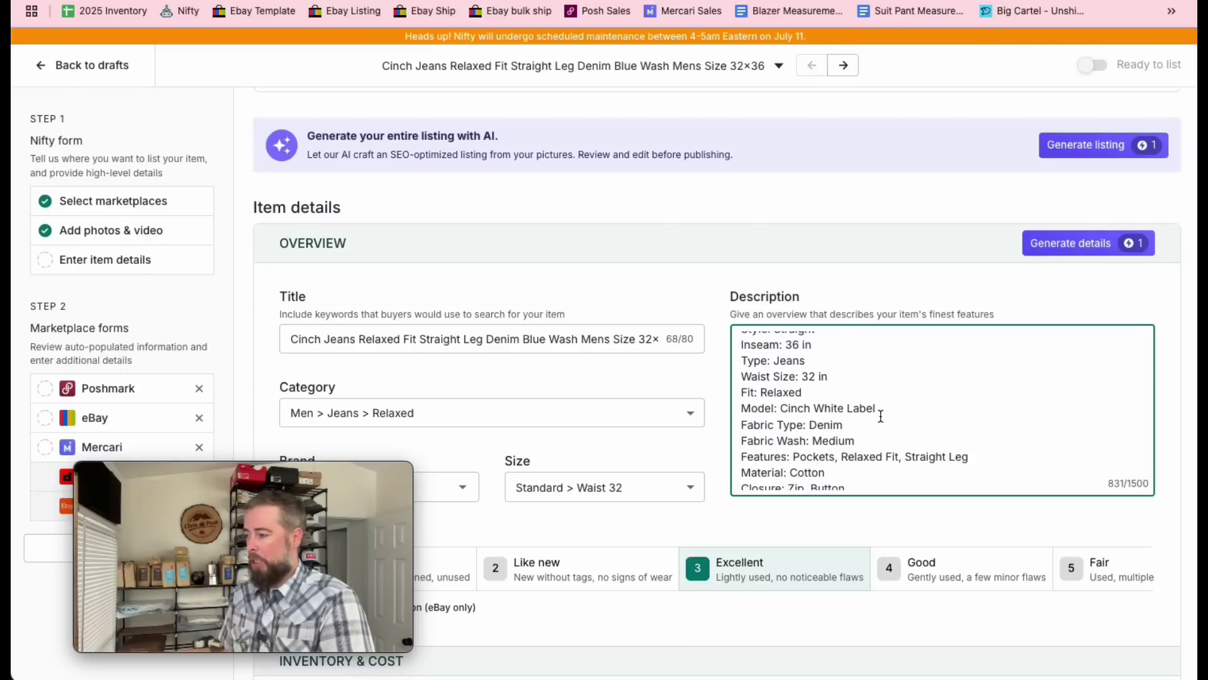
- Read the description's remaining attributes and keywords, and open the garment label photo to check the style number
{"action": "scroll", "coordinate": [821, 396], "scroll_direction": "down", "scroll_amount": 3}
{"action": "scroll", "coordinate": [821, 402], "scroll_direction": "down", "scroll_amount": 2}
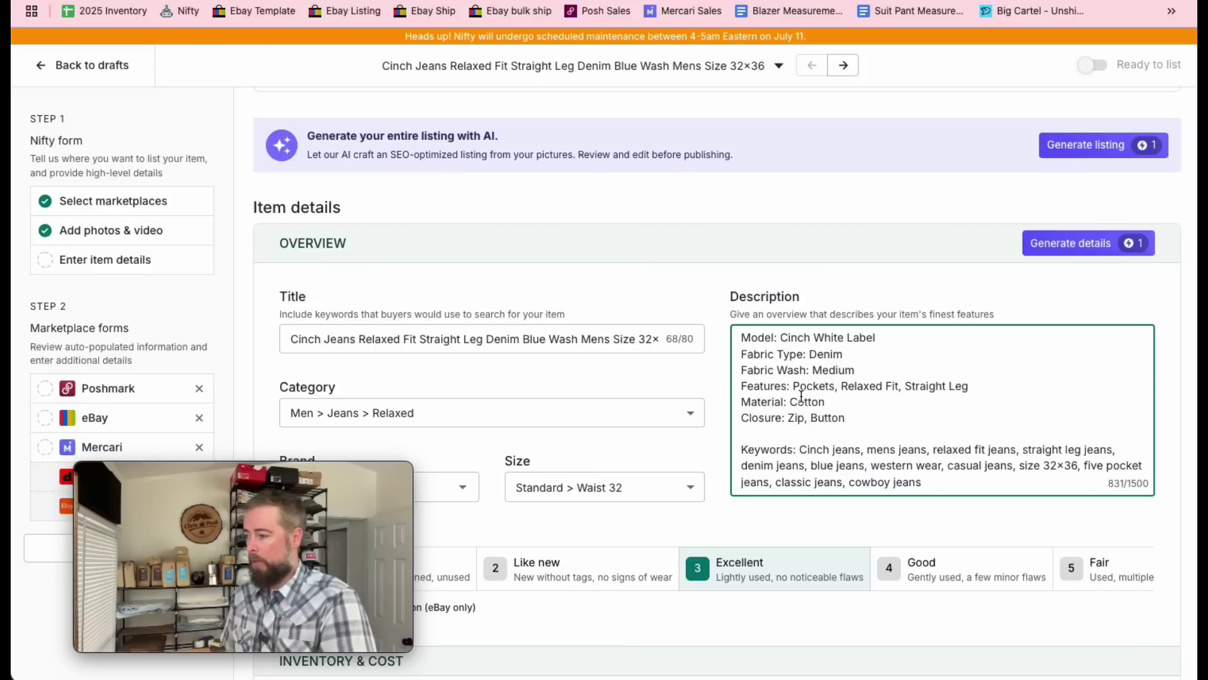
{"action": "scroll", "coordinate": [962, 426], "scroll_direction": "up", "scroll_amount": 12}
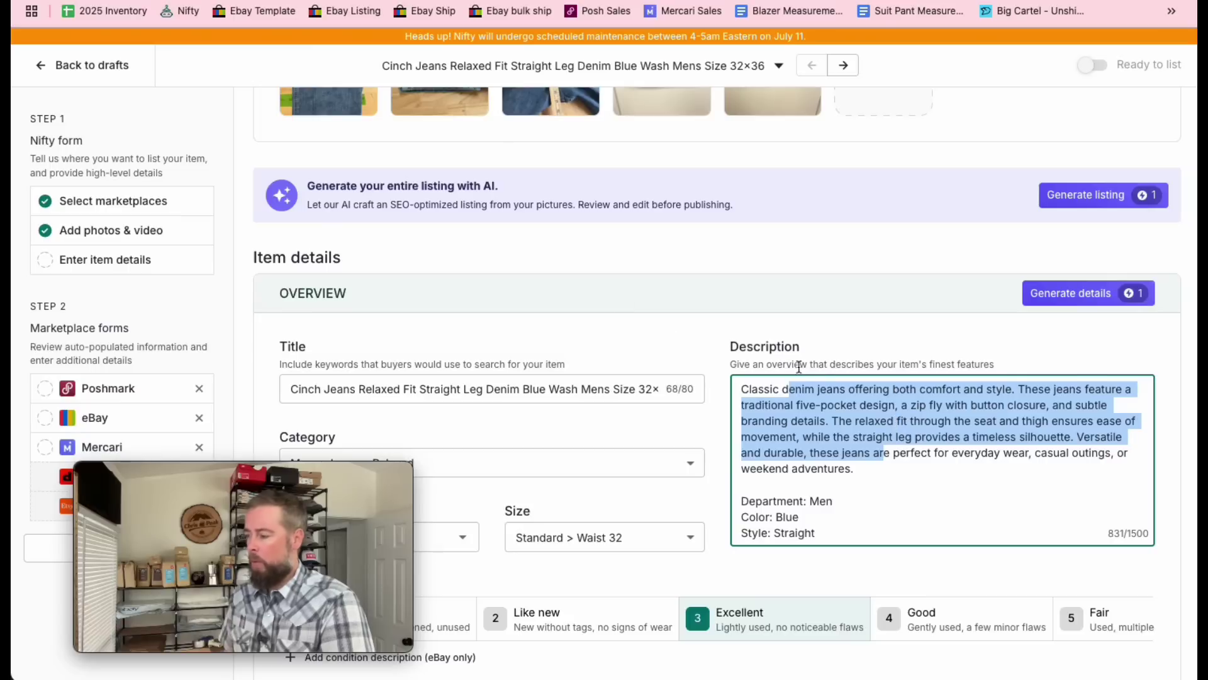
{"action": "scroll", "coordinate": [818, 416], "scroll_direction": "down", "scroll_amount": 2}
{"action": "scroll", "coordinate": [747, 240], "scroll_direction": "up", "scroll_amount": 5}
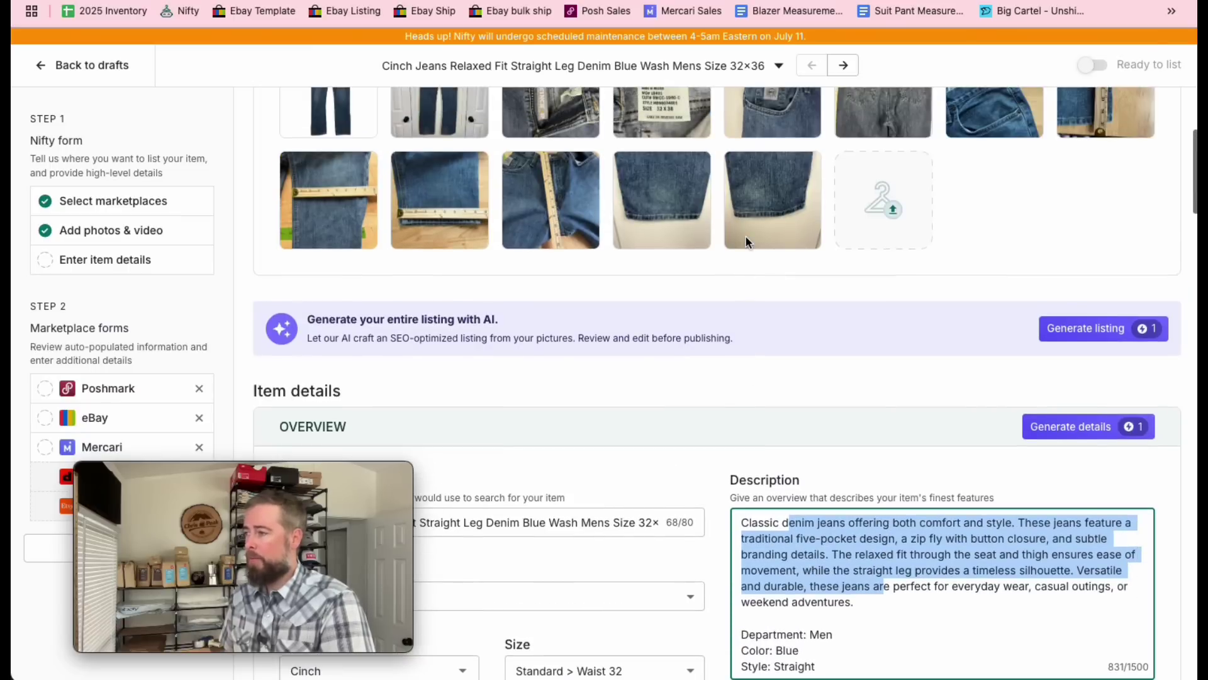
{"action": "scroll", "coordinate": [745, 237], "scroll_direction": "up", "scroll_amount": 2}
{"action": "scroll", "coordinate": [692, 226], "scroll_direction": "up", "scroll_amount": 1}
{"action": "left_click", "coordinate": [670, 221]}
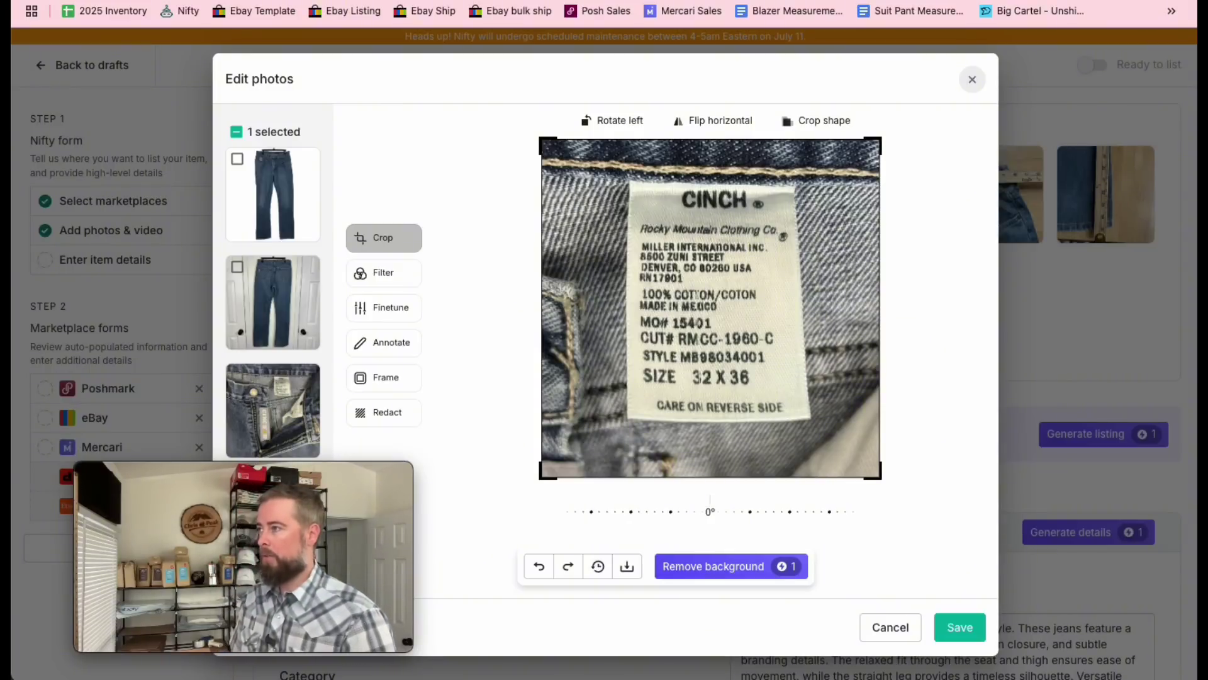
- Search Google in a new tab for "mb98034001 cinch" and look through the results for the jeans' model name
{"action": "key", "text": "super+t"}
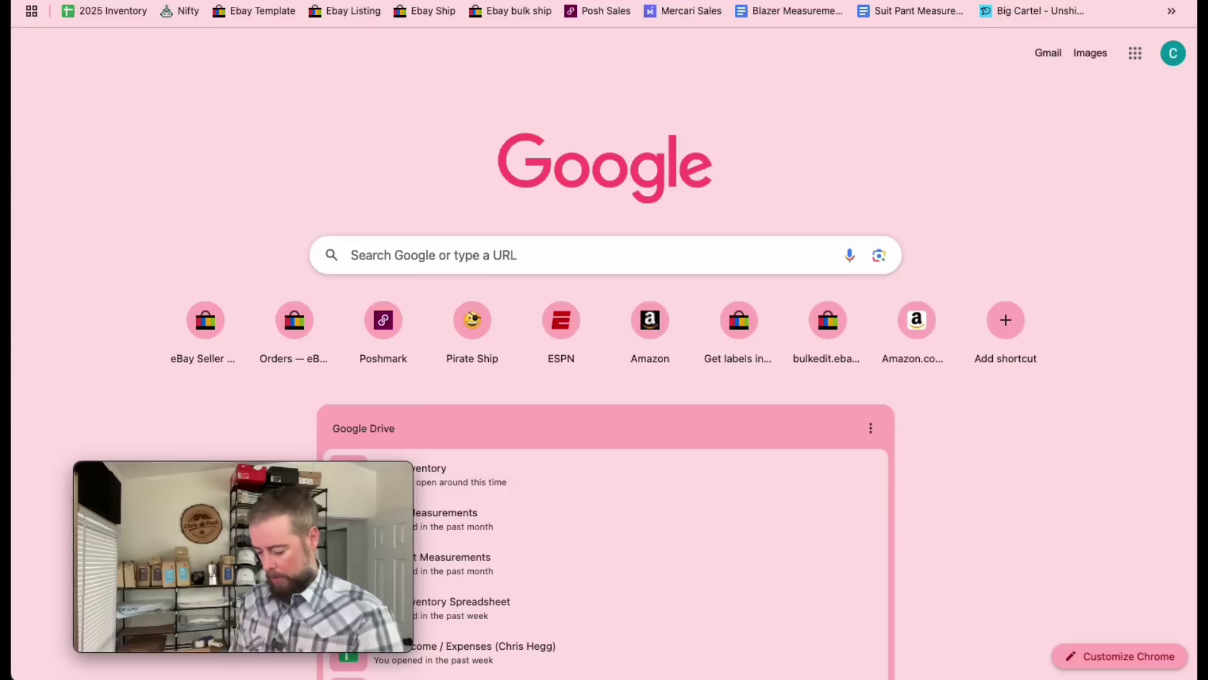
{"action": "type", "text": "mb98"}
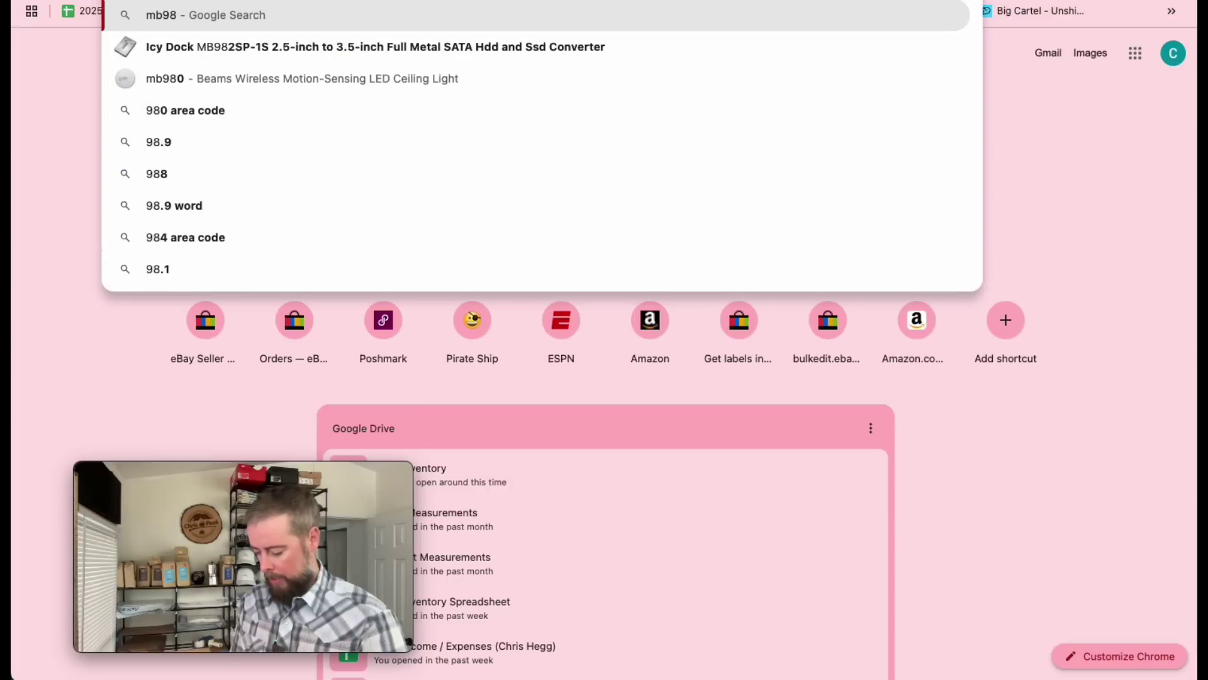
{"action": "type", "text": "034001"}
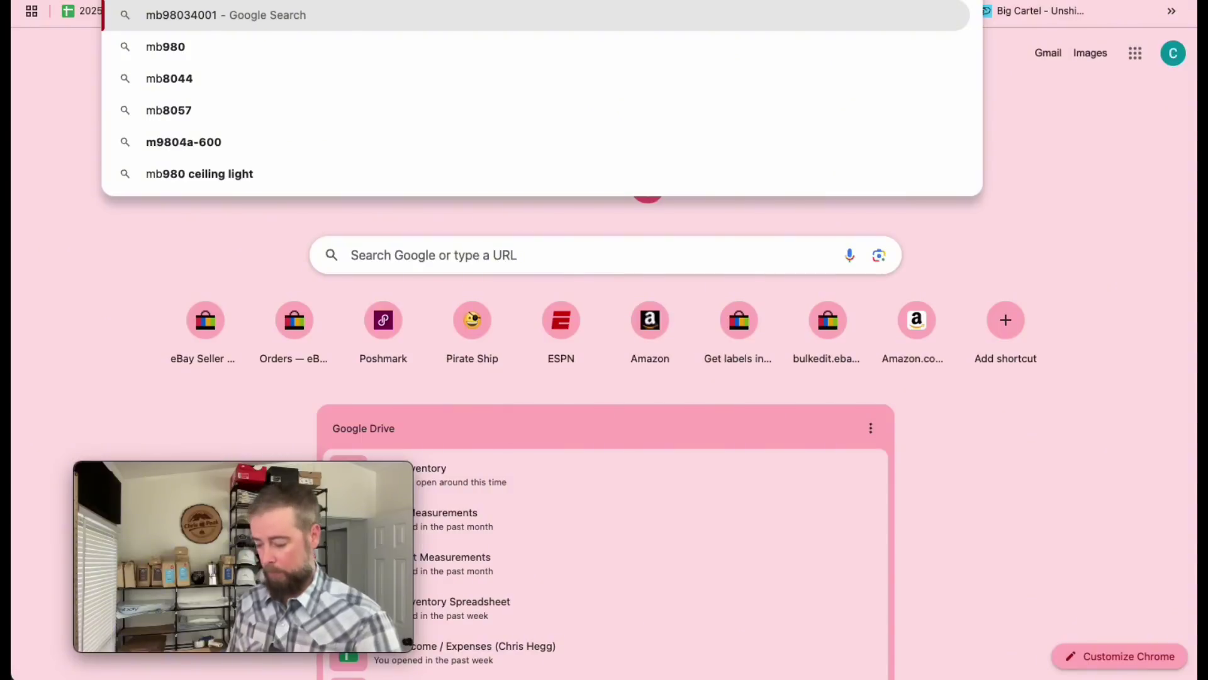
{"action": "type", "text": " cinch"}
{"action": "key", "text": "BackSpace"}
{"action": "key", "text": "BackSpace"}
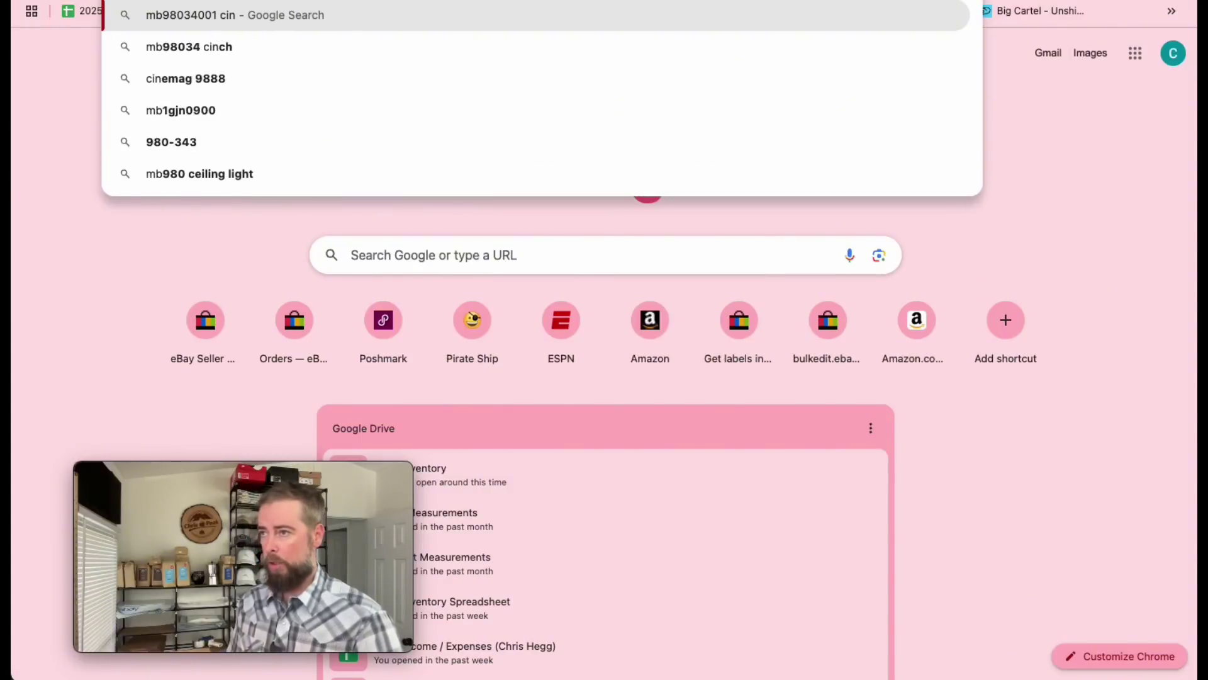
{"action": "type", "text": "ch"}
{"action": "key", "text": "BackSpace"}
{"action": "key", "text": "BackSpace"}
{"action": "type", "text": "ch"}
{"action": "key", "text": "Return"}
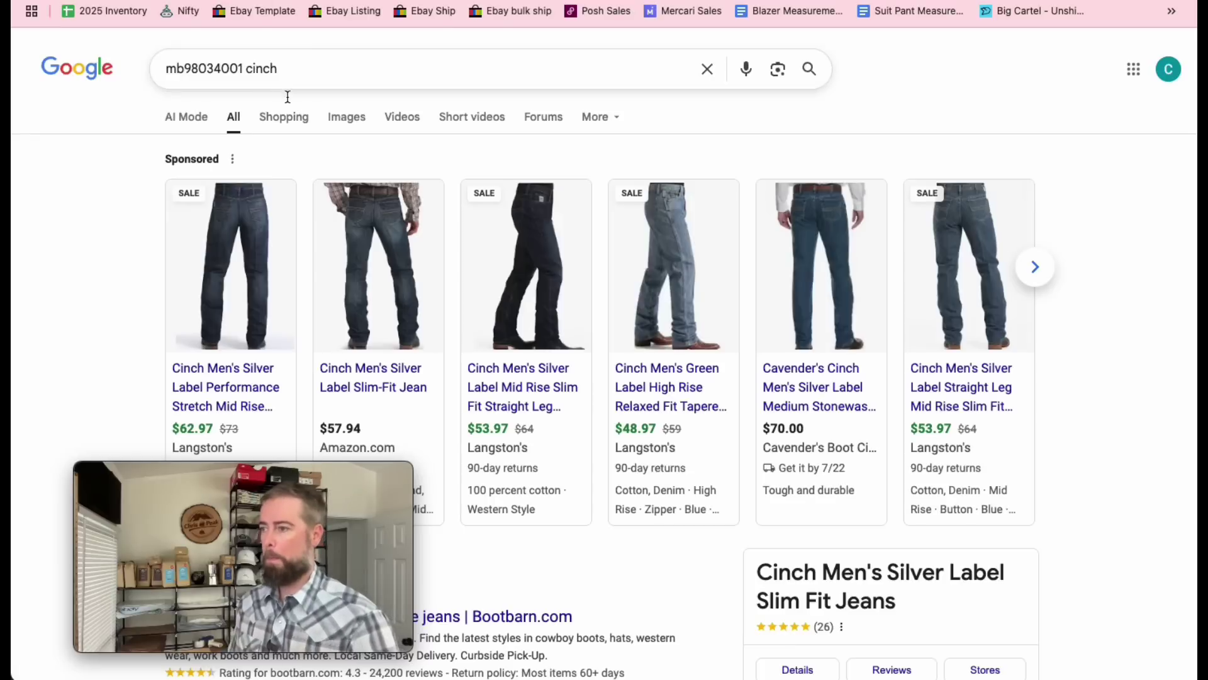
{"action": "scroll", "coordinate": [324, 299], "scroll_direction": "down", "scroll_amount": 6}
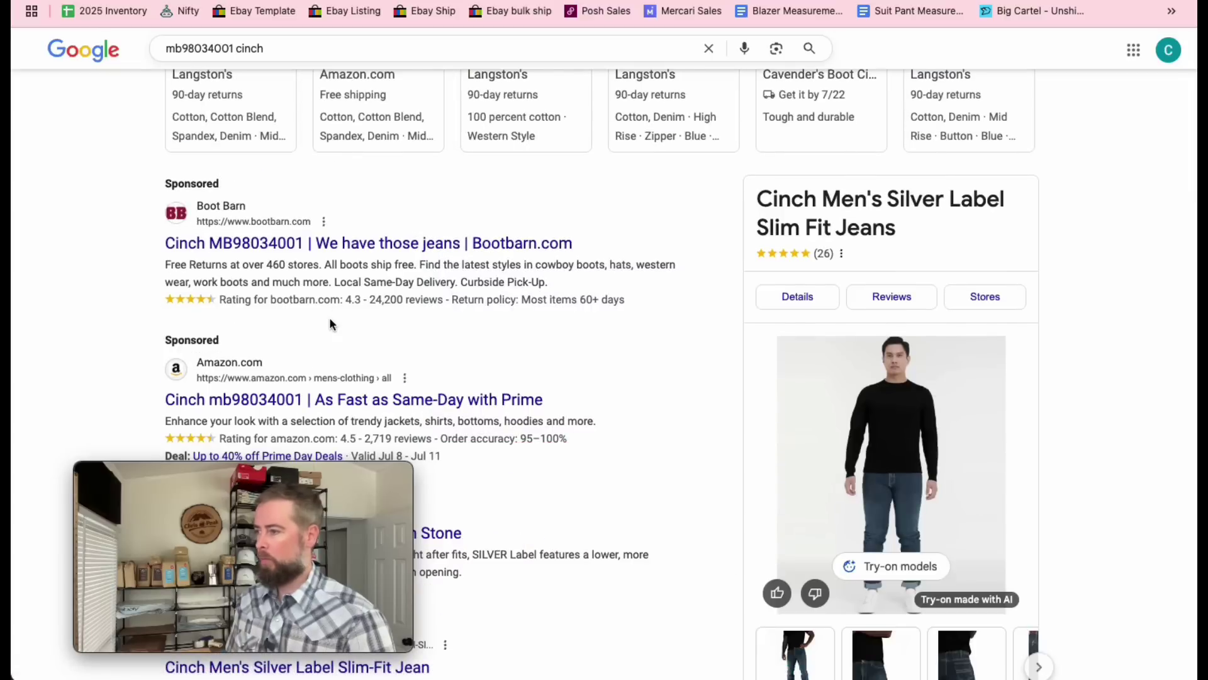
{"action": "scroll", "coordinate": [329, 318], "scroll_direction": "up", "scroll_amount": 4}
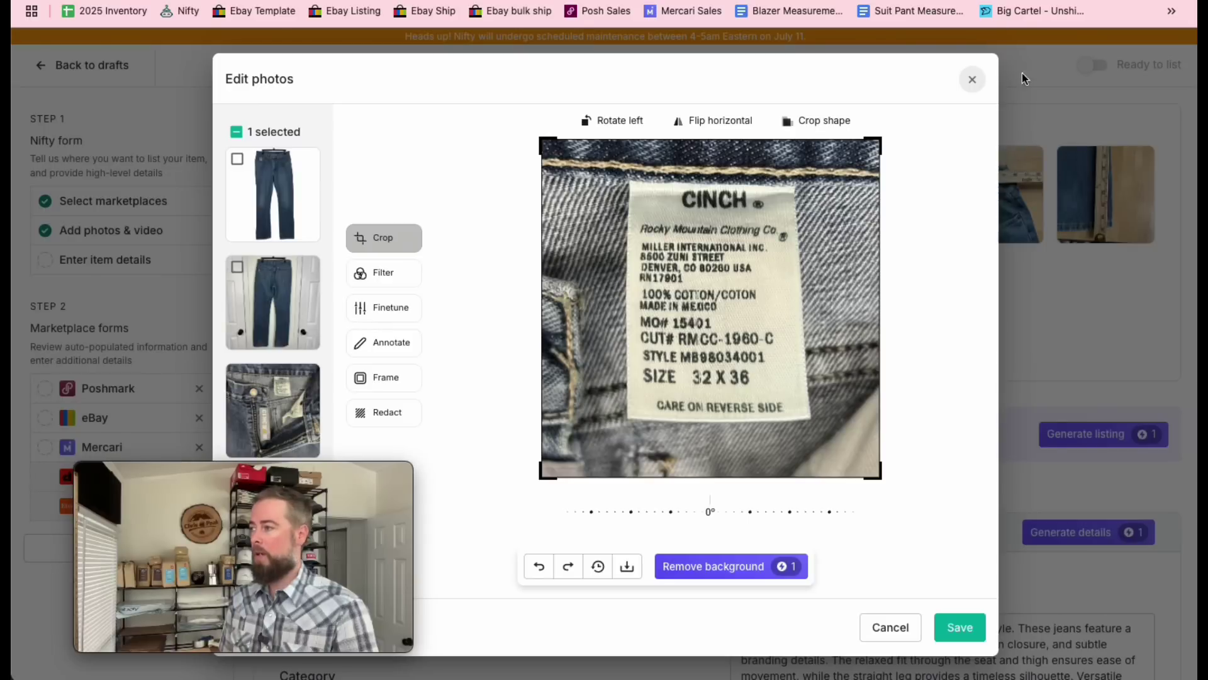
- Close the label photo and remove "Wash" and "Size" from the jeans listing's title
{"action": "left_click", "coordinate": [974, 80]}
{"action": "scroll", "coordinate": [443, 418], "scroll_direction": "down", "scroll_amount": 4}
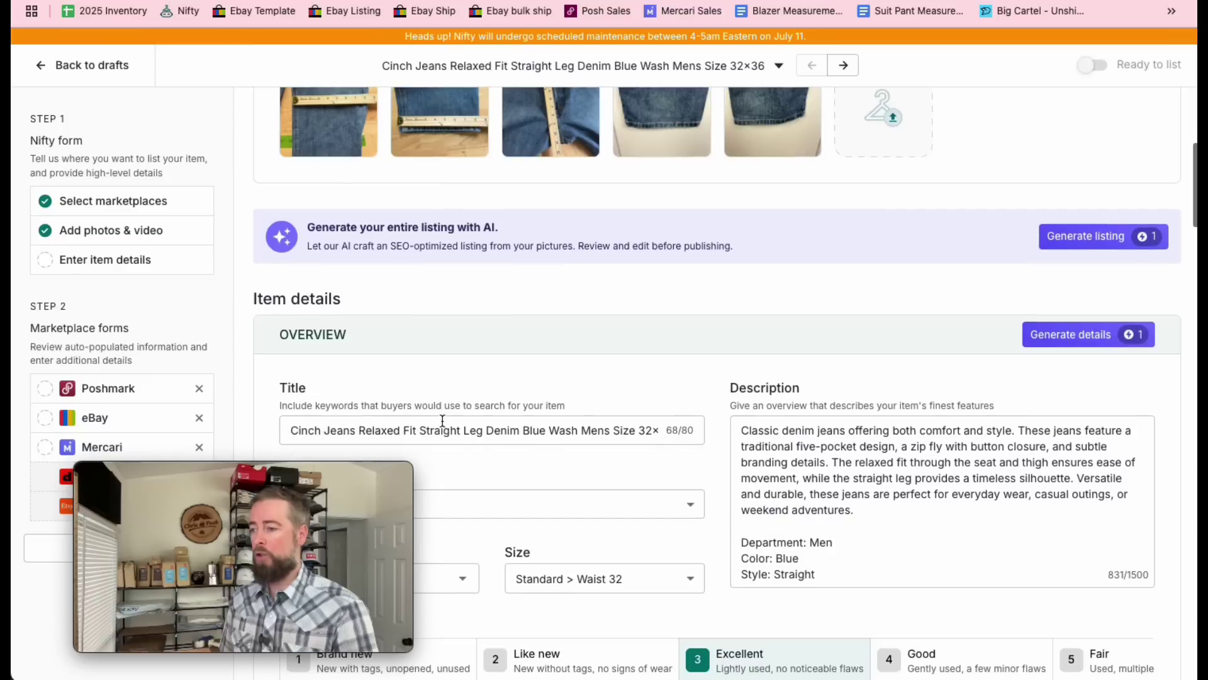
{"action": "left_click", "coordinate": [442, 420]}
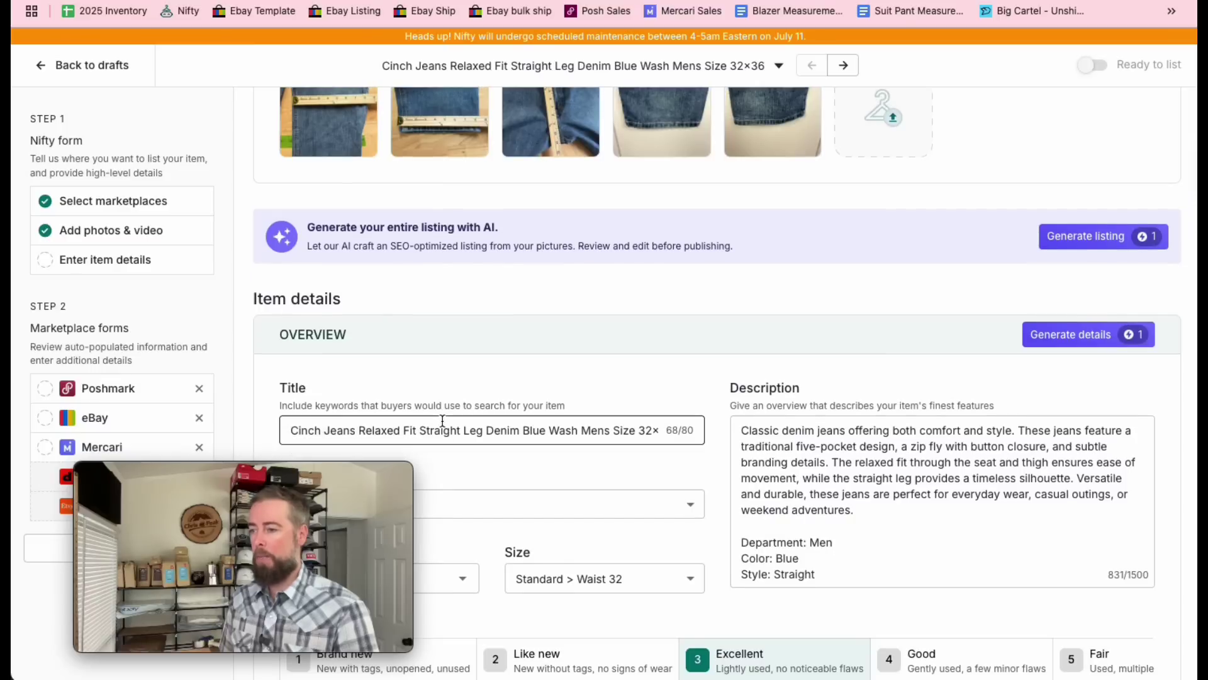
{"action": "left_click", "coordinate": [637, 432]}
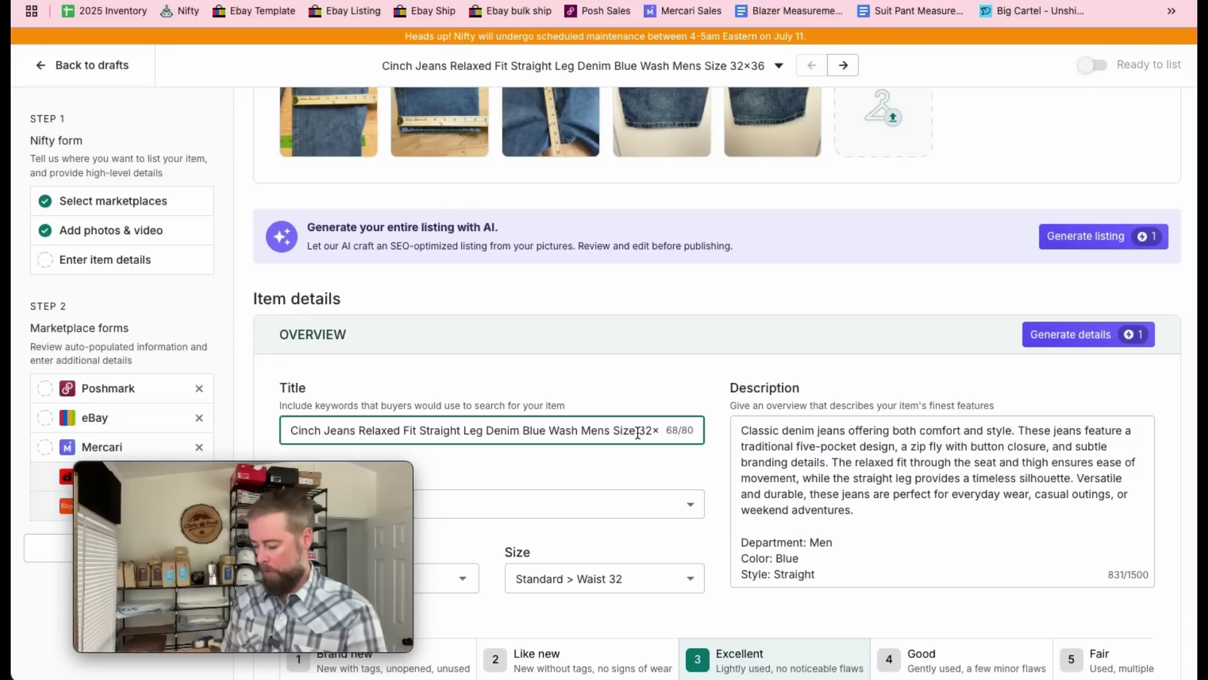
{"action": "key", "text": "BackSpace"}
{"action": "key", "text": "BackSpace"}
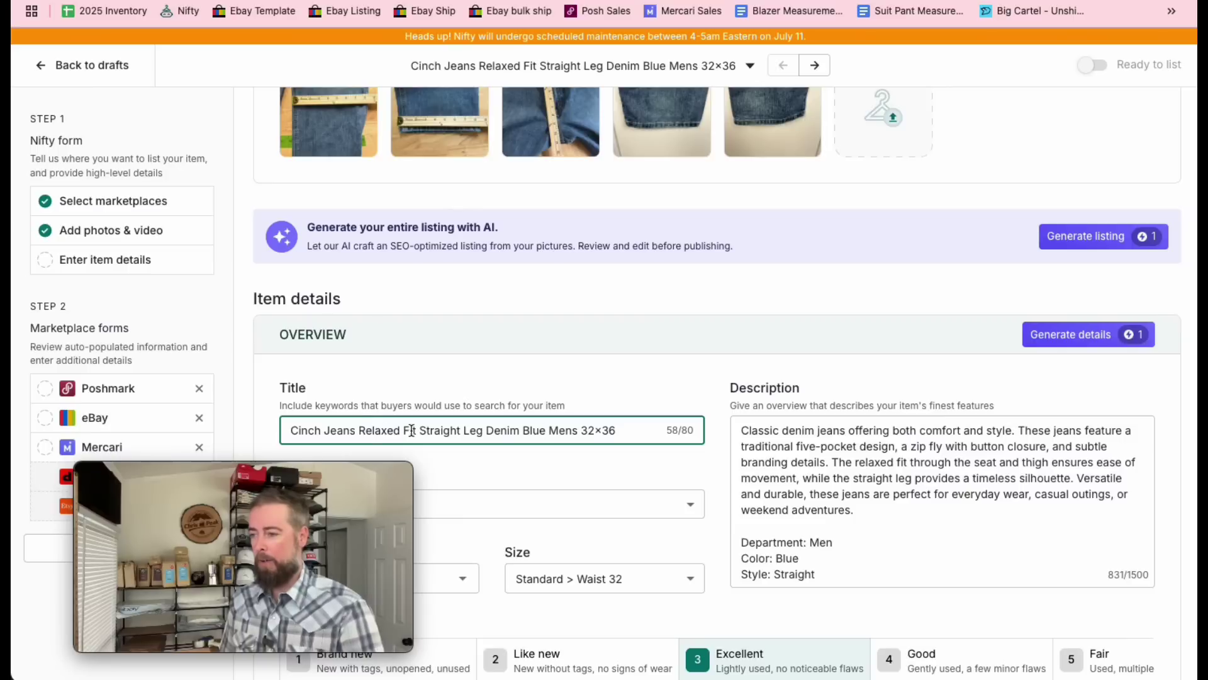
- Insert "Silver Tab Performance" before "Relaxed" in the title and remove the word "Fit"
{"action": "right_click", "coordinate": [362, 429]}
{"action": "left_click", "coordinate": [359, 428]}
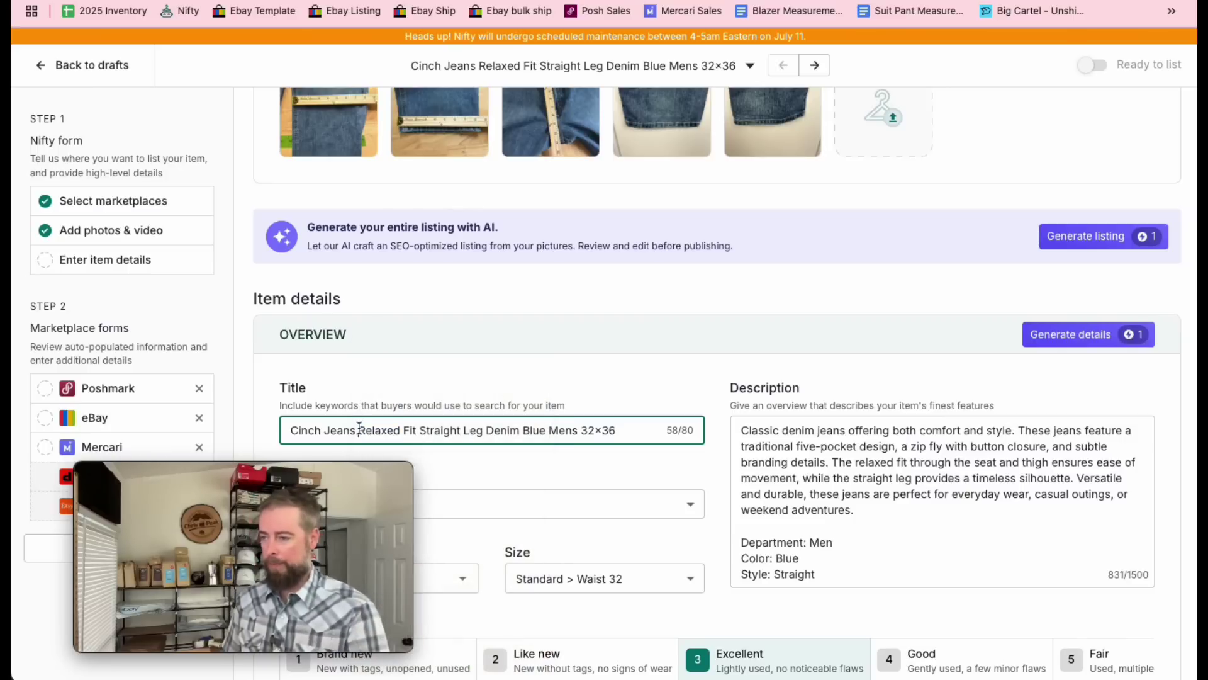
{"action": "type", "text": "Silver"}
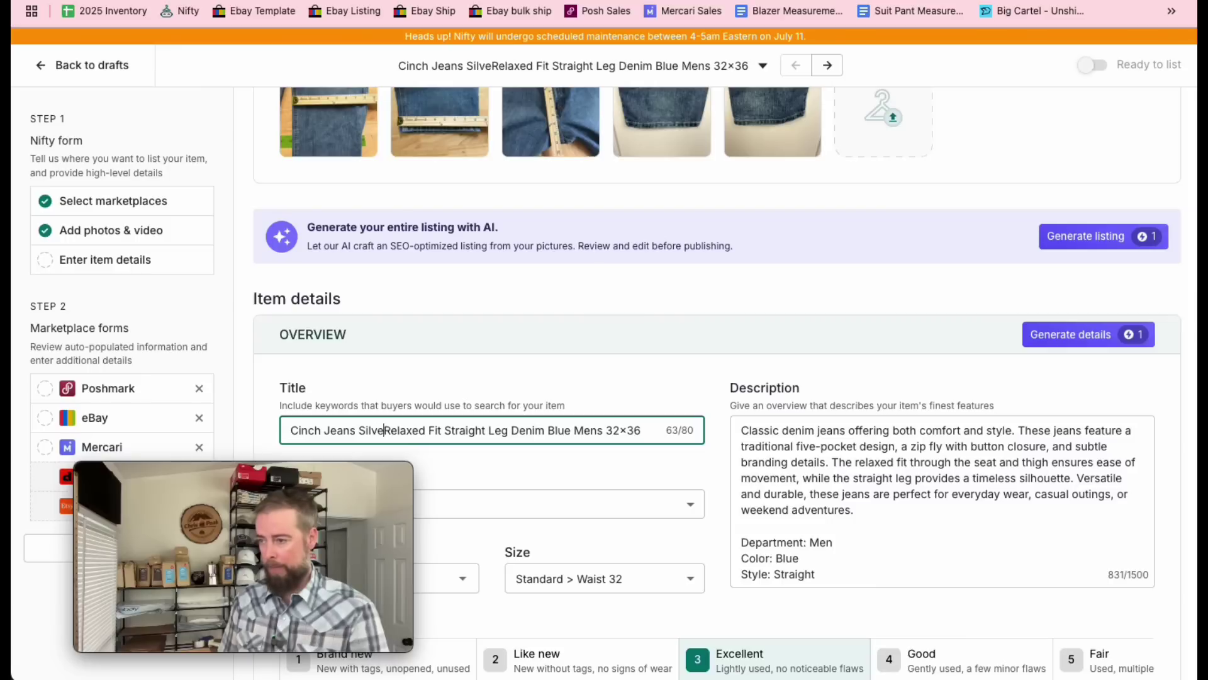
{"action": "type", "text": " Tab "}
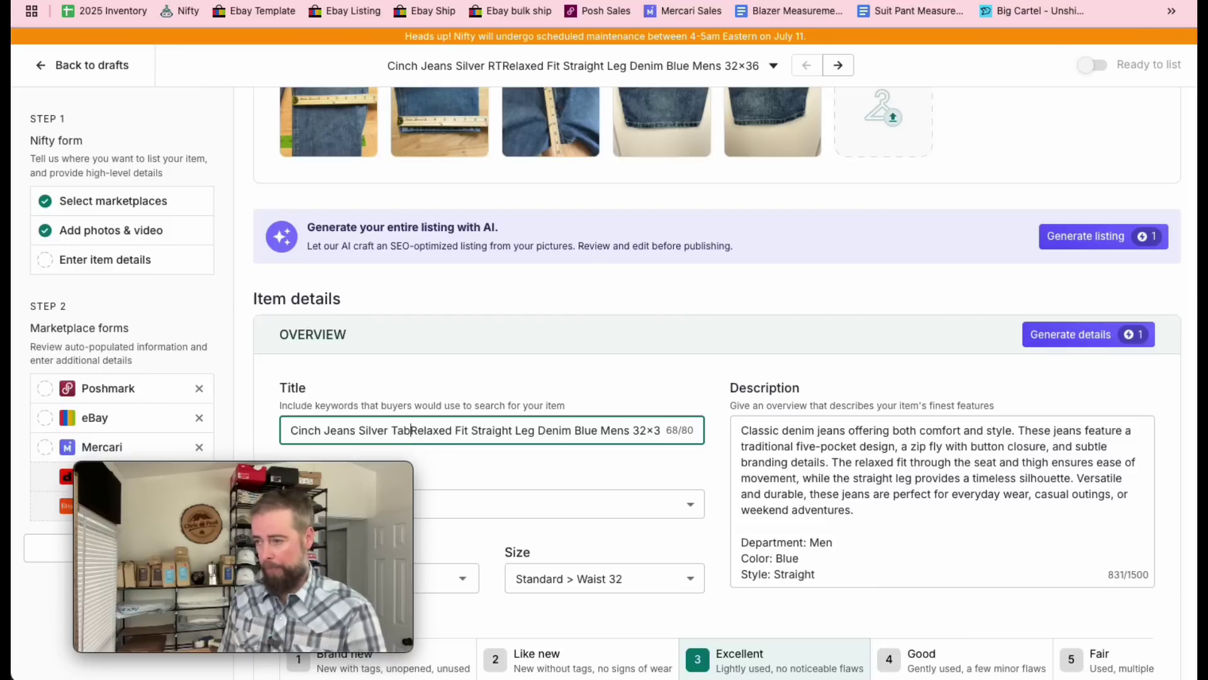
{"action": "type", "text": "Perfo"}
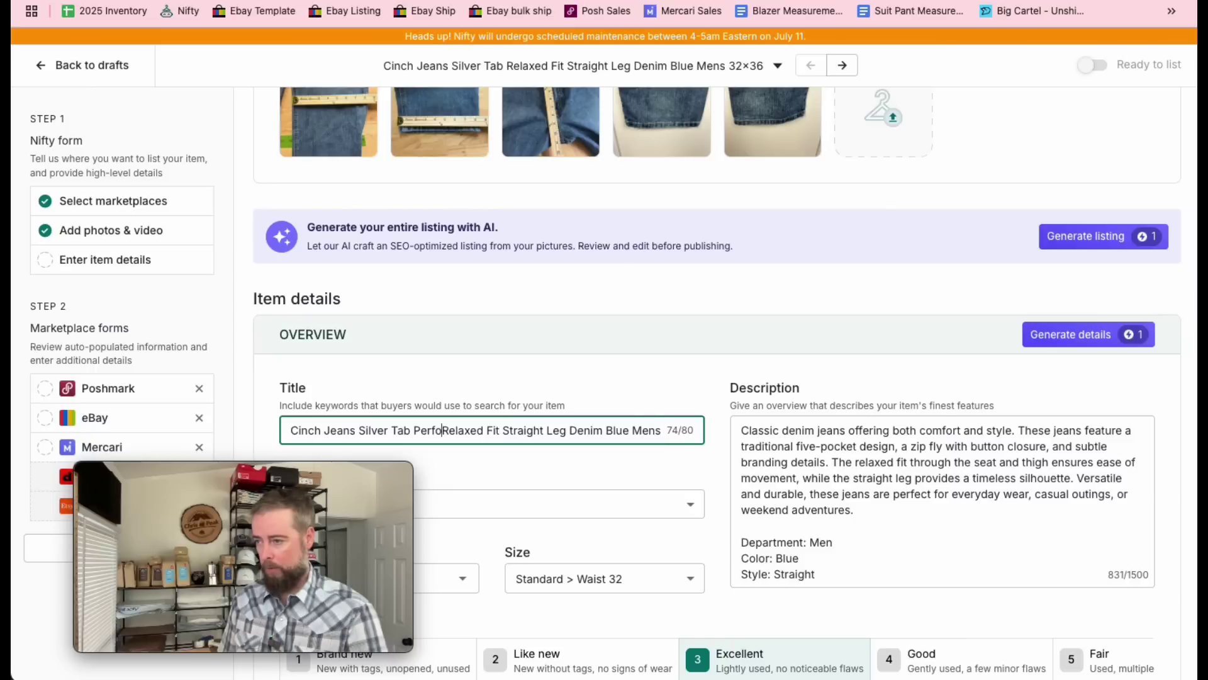
{"action": "type", "text": "rmance"}
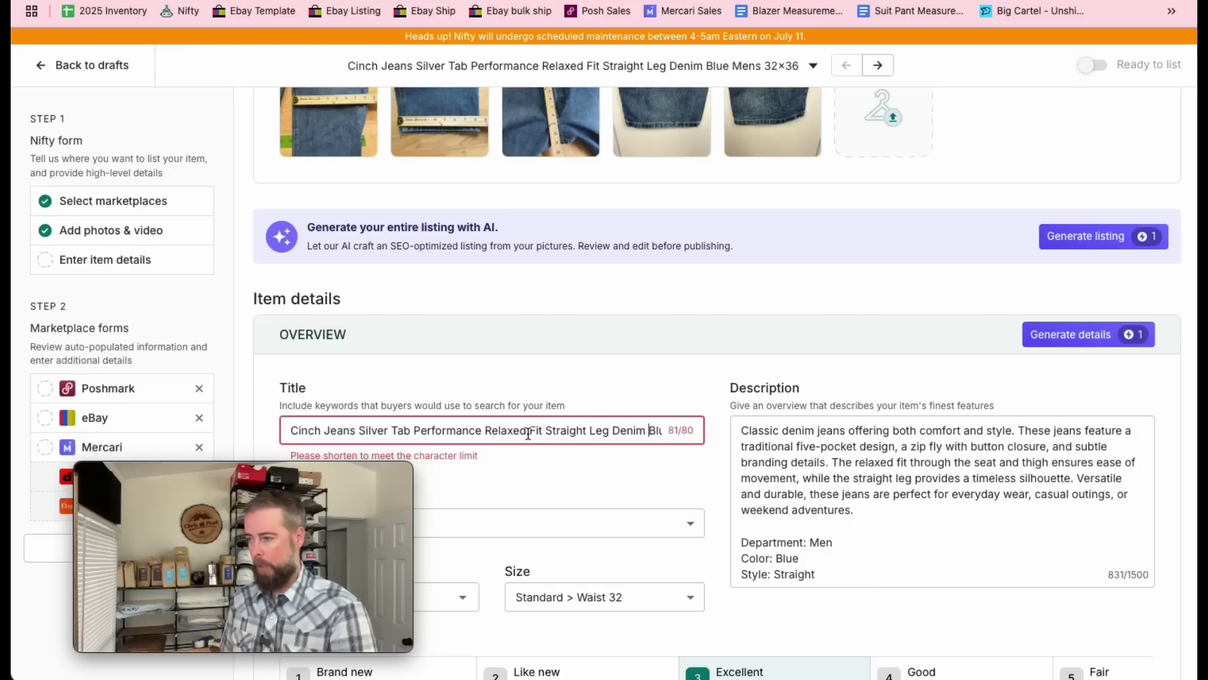
{"action": "key", "text": "BackSpace"}
{"action": "key", "text": "BackSpace"}
{"action": "key", "text": "BackSpace"}
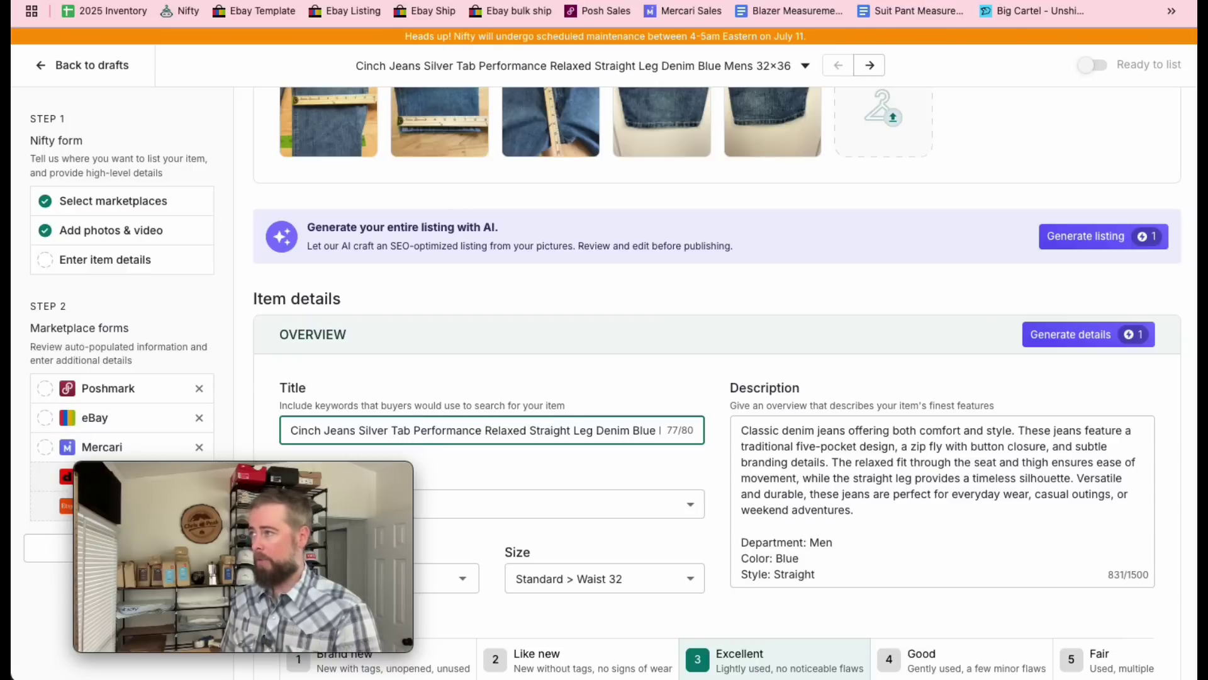
- Check the model name in the Google results, replace "Tab" with "Label" in the title, and review the title's end
{"action": "left_click", "coordinate": [793, 1]}
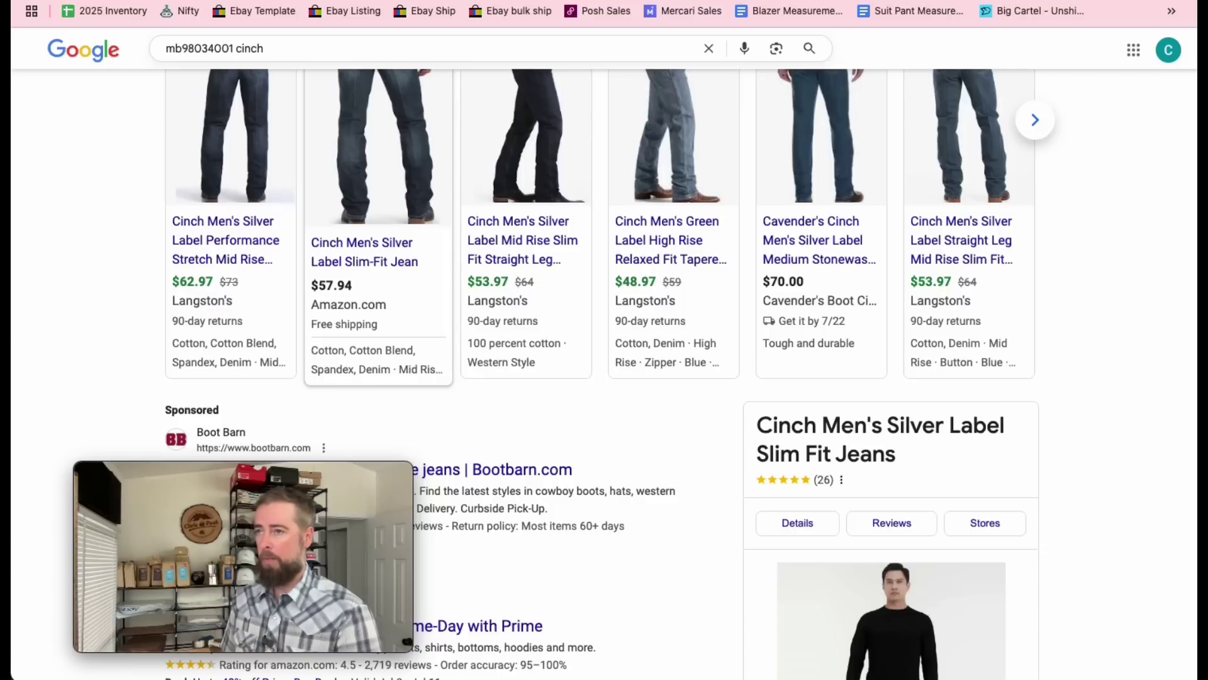
{"action": "type", "text": "abel Performance Relaxed Straight Leg Denim Blu"}
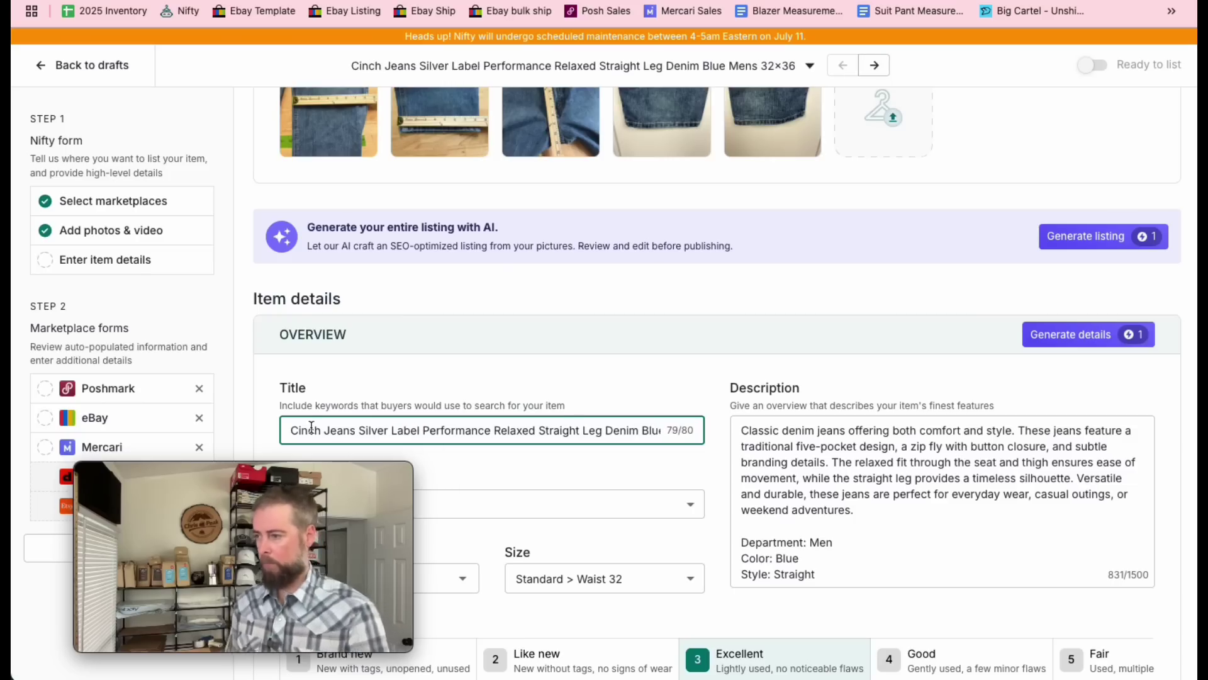
{"action": "scroll", "coordinate": [431, 242], "scroll_direction": "down", "scroll_amount": 4}
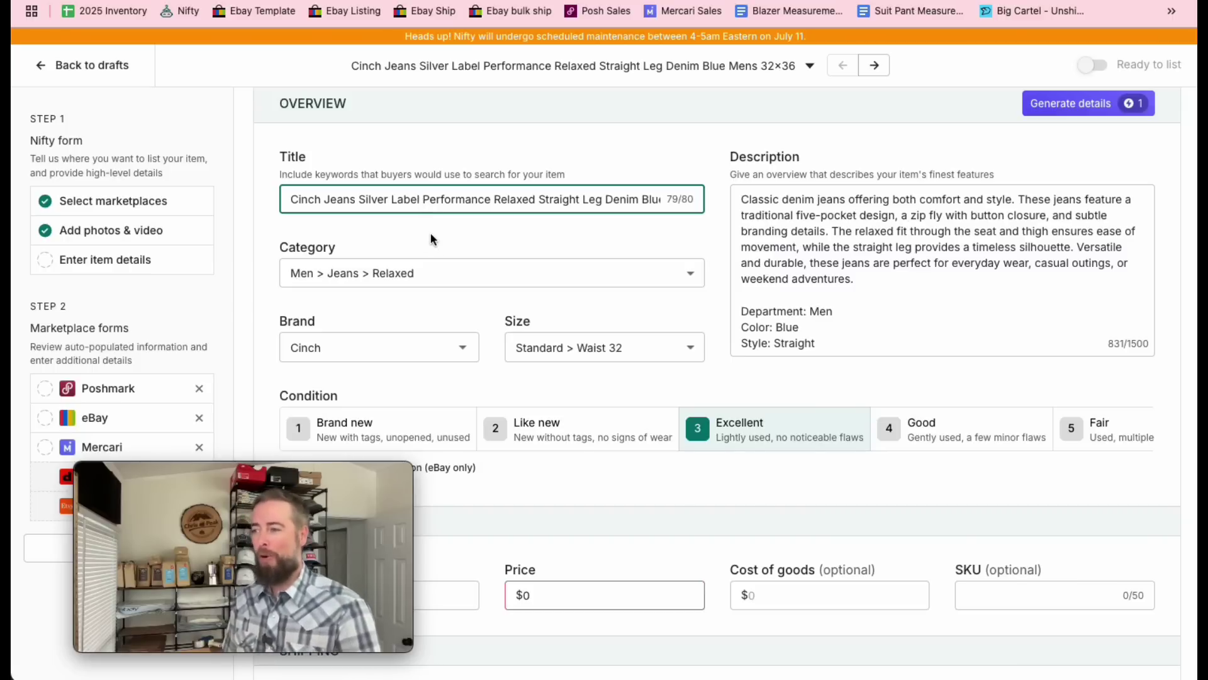
{"action": "key", "text": "Right"}
{"action": "key", "text": "Right"}
{"action": "key", "text": "Right"}
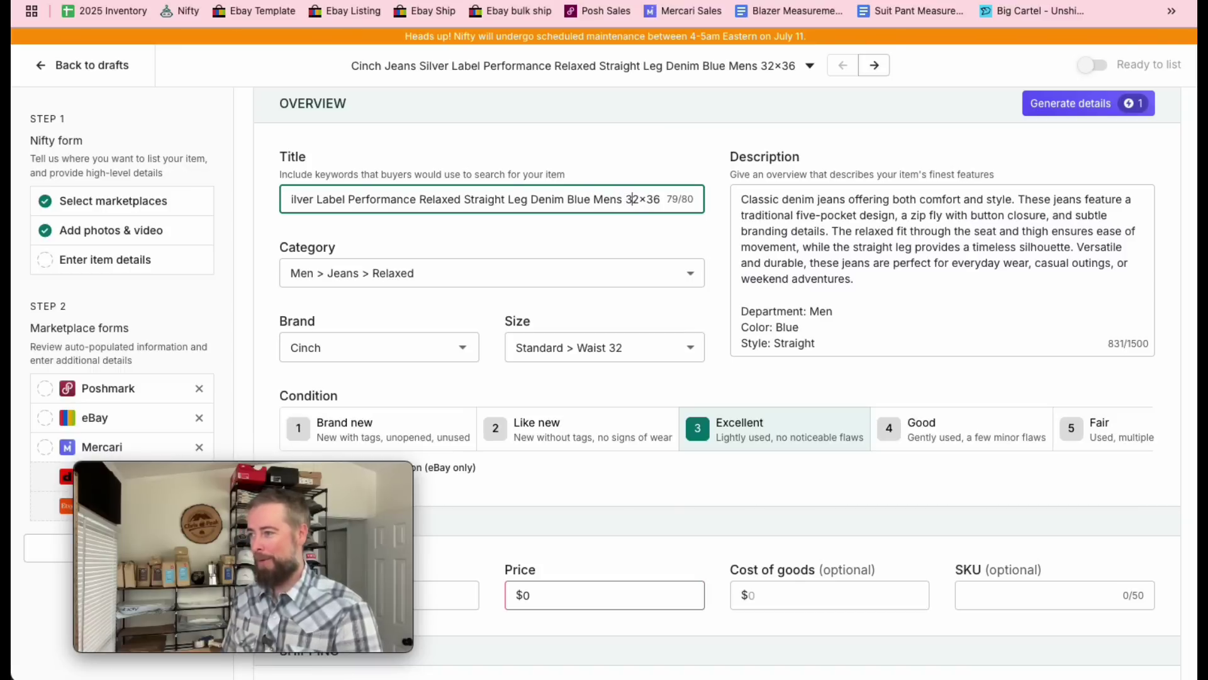
- Add "Excellent used condition. No rips, stains, or pulls." and, on its own line, "*Measurements in photos" below the description's opening paragraph
{"action": "left_click", "coordinate": [813, 292]}
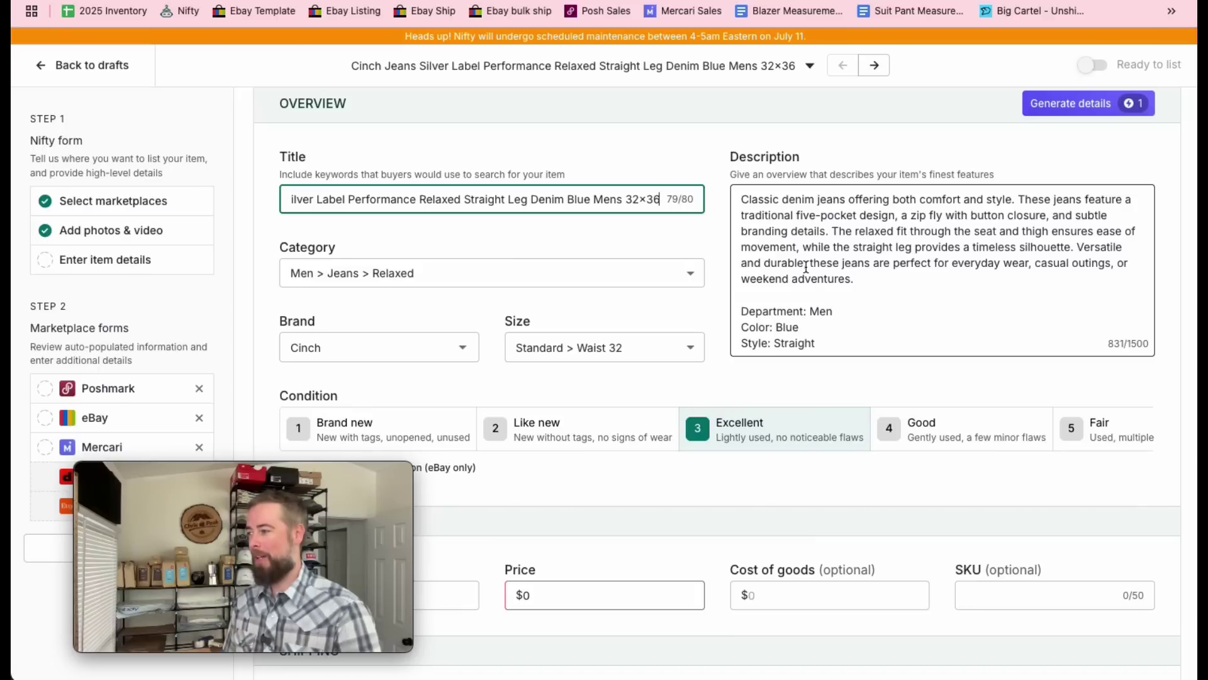
{"action": "left_click", "coordinate": [868, 282]}
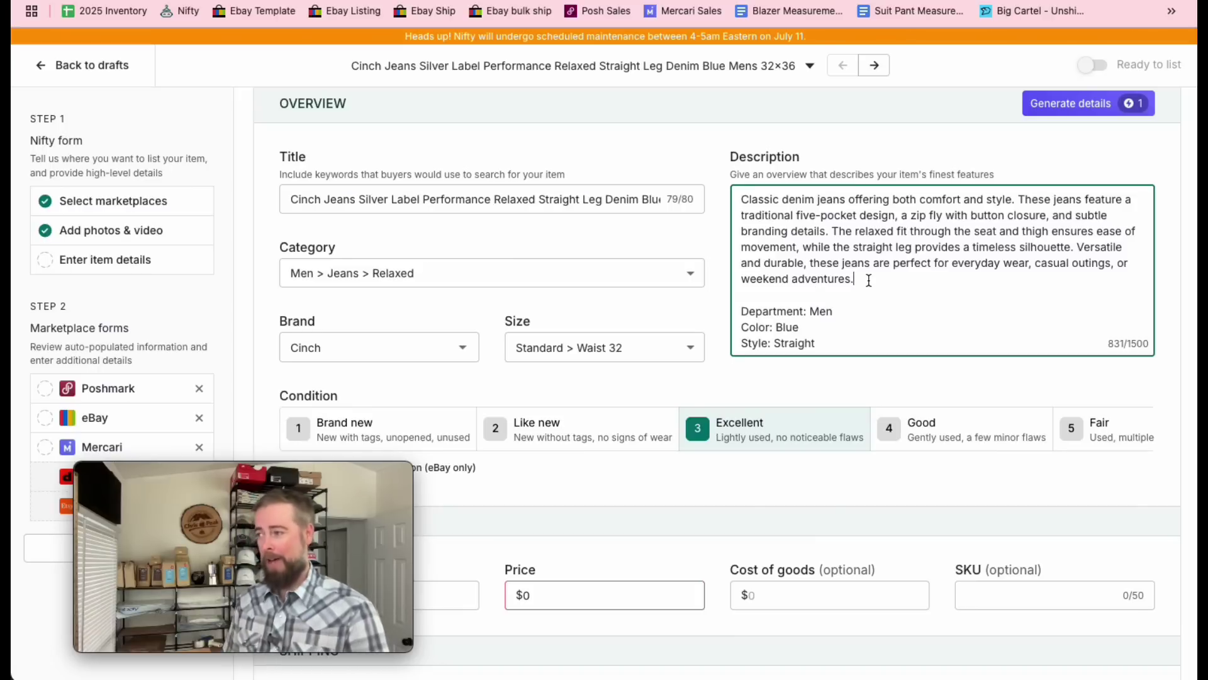
{"action": "key", "text": "Return"}
{"action": "key", "text": "Return"}
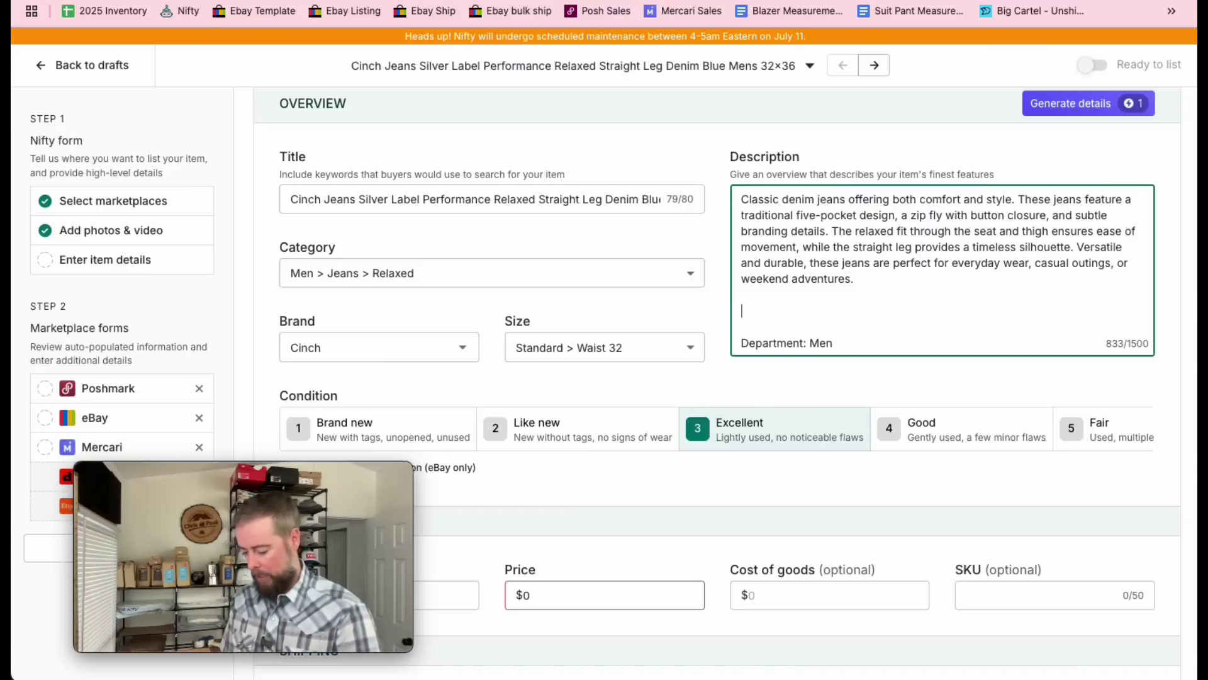
{"action": "type", "text": "*"}
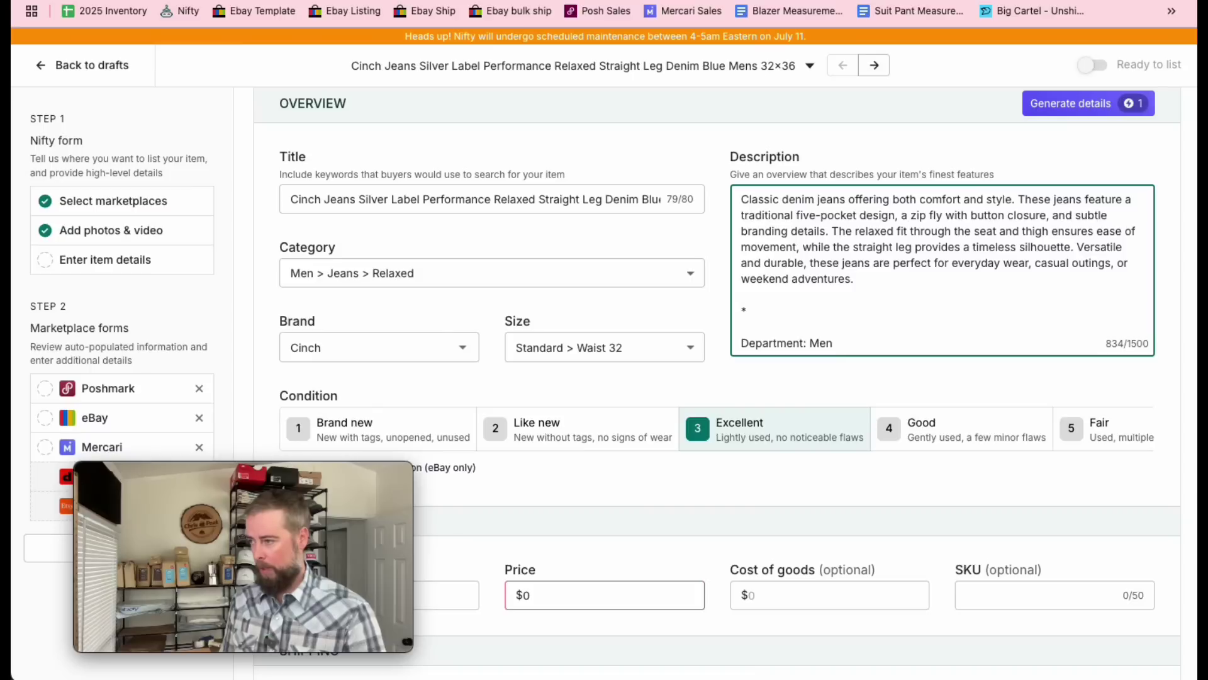
{"action": "type", "text": "ains, or pulls."}
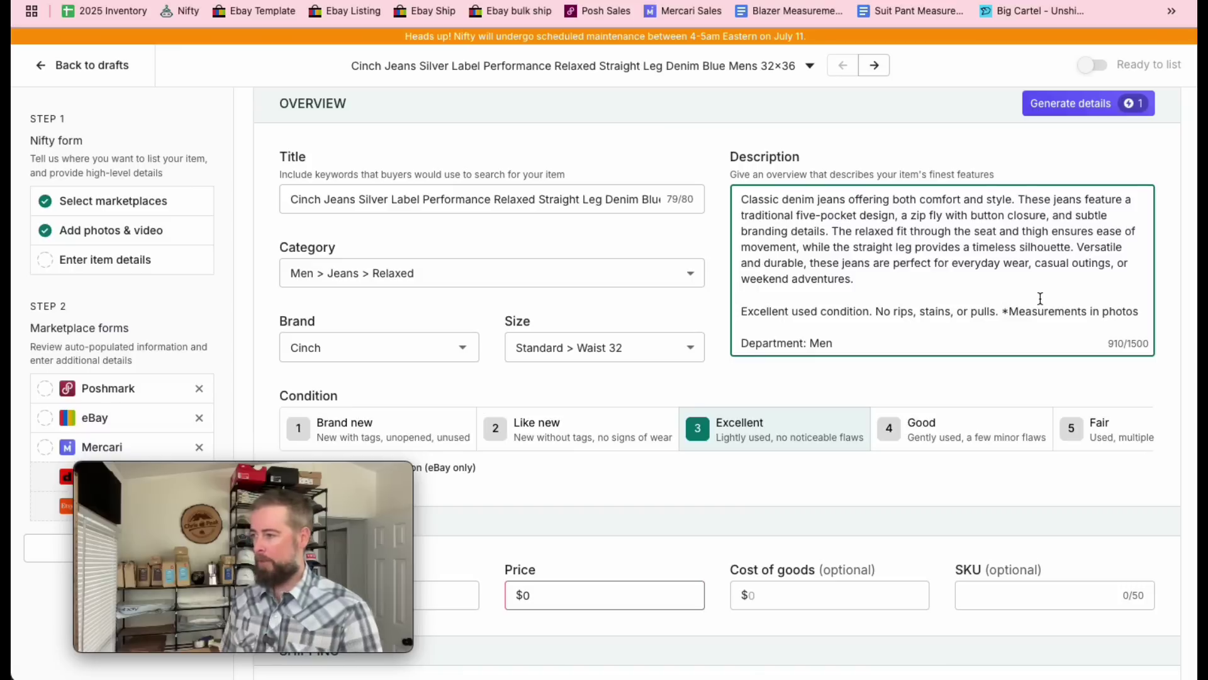
{"action": "key", "text": "Return"}
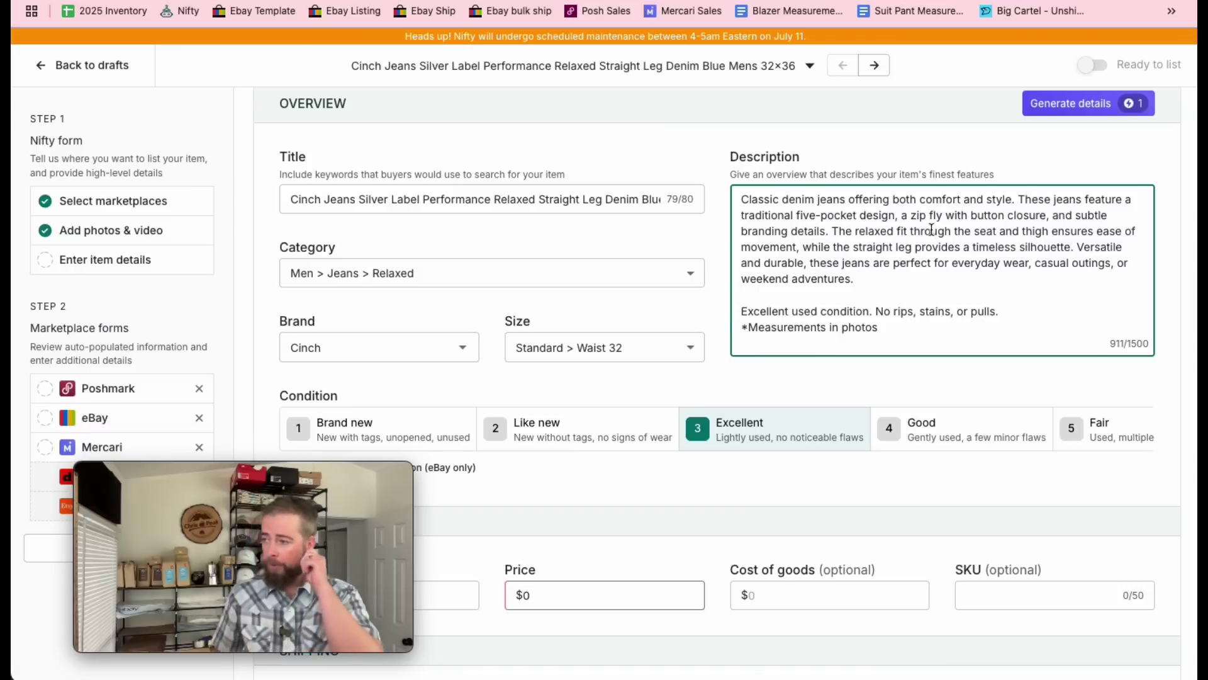
- Review the jeans' description, set the price to $27.99, and enter E1 as the SKU
{"action": "scroll", "coordinate": [813, 295], "scroll_direction": "down", "scroll_amount": 1}
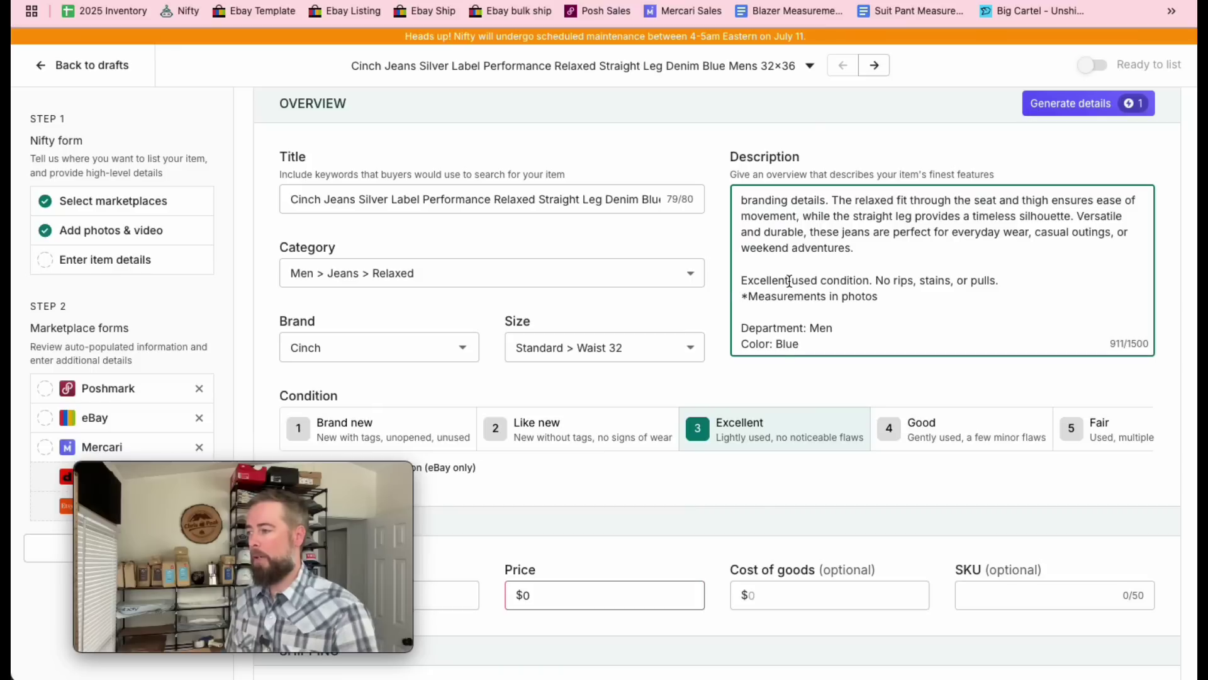
{"action": "scroll", "coordinate": [779, 312], "scroll_direction": "down", "scroll_amount": 5}
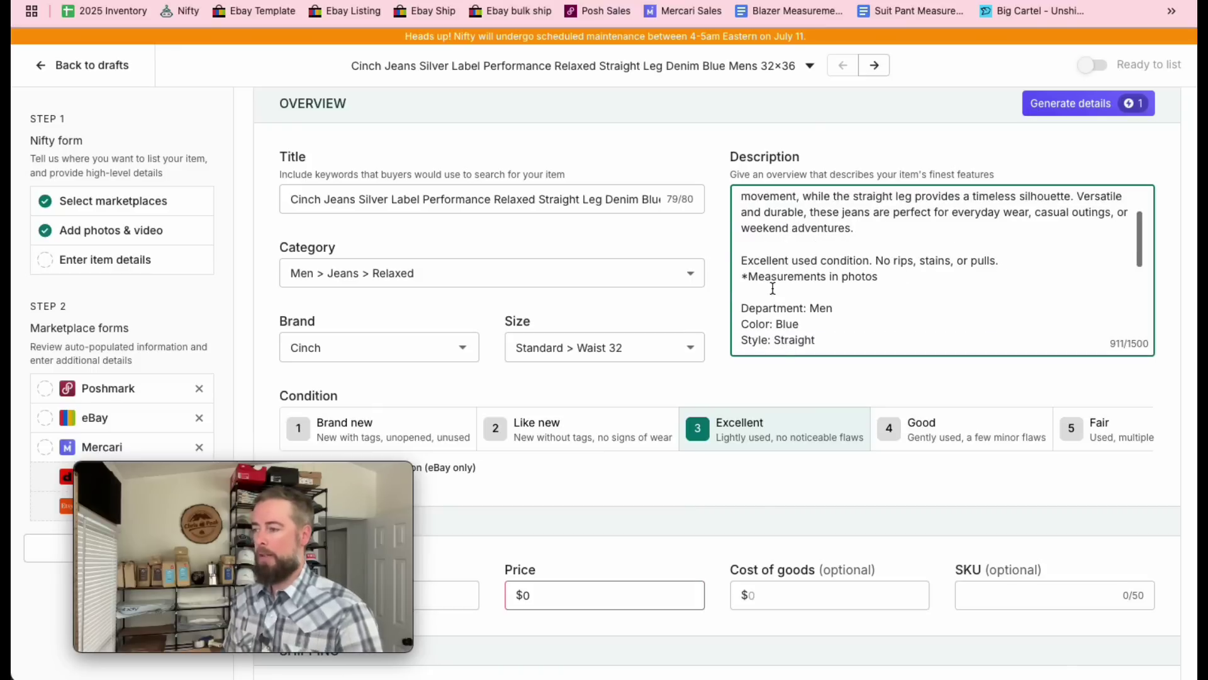
{"action": "scroll", "coordinate": [558, 403], "scroll_direction": "down", "scroll_amount": 2}
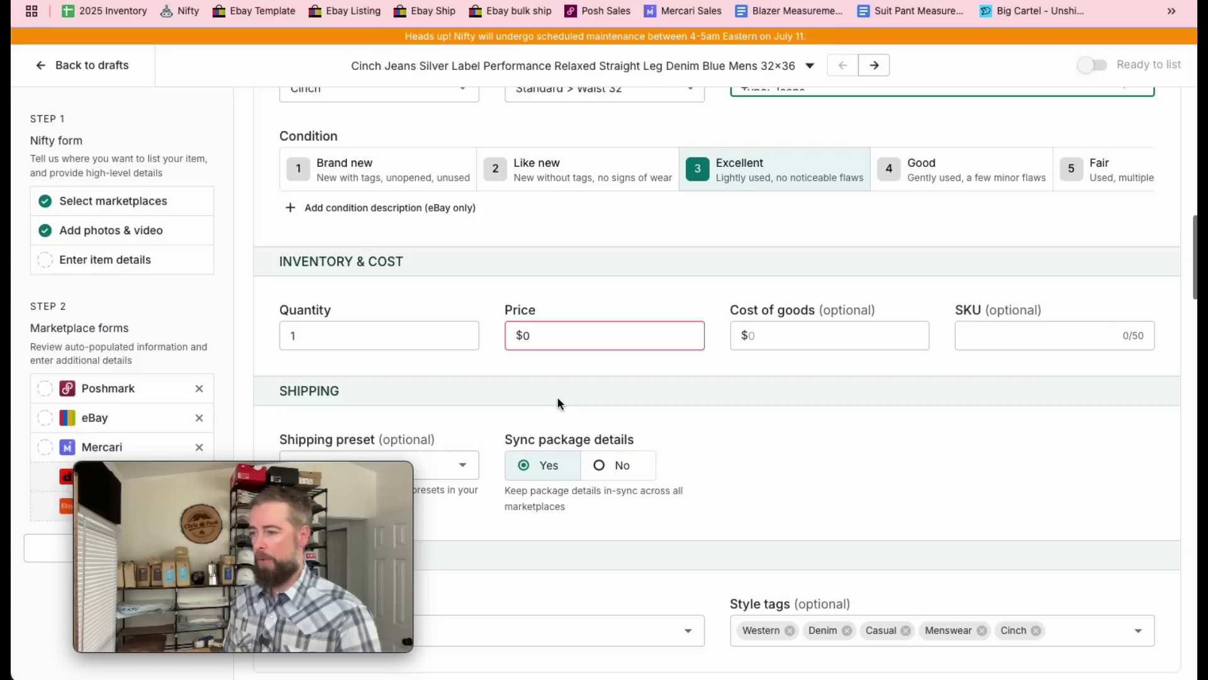
{"action": "left_click", "coordinate": [558, 338]}
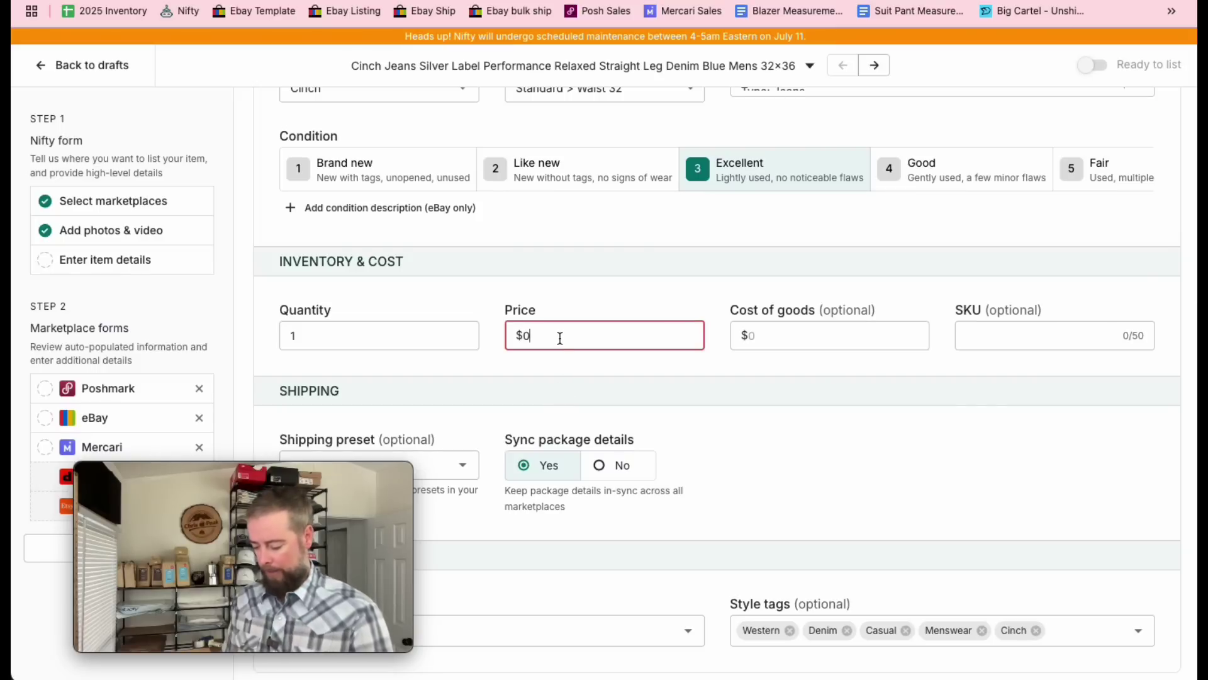
{"action": "type", "text": "28"}
{"action": "key", "text": "BackSpace"}
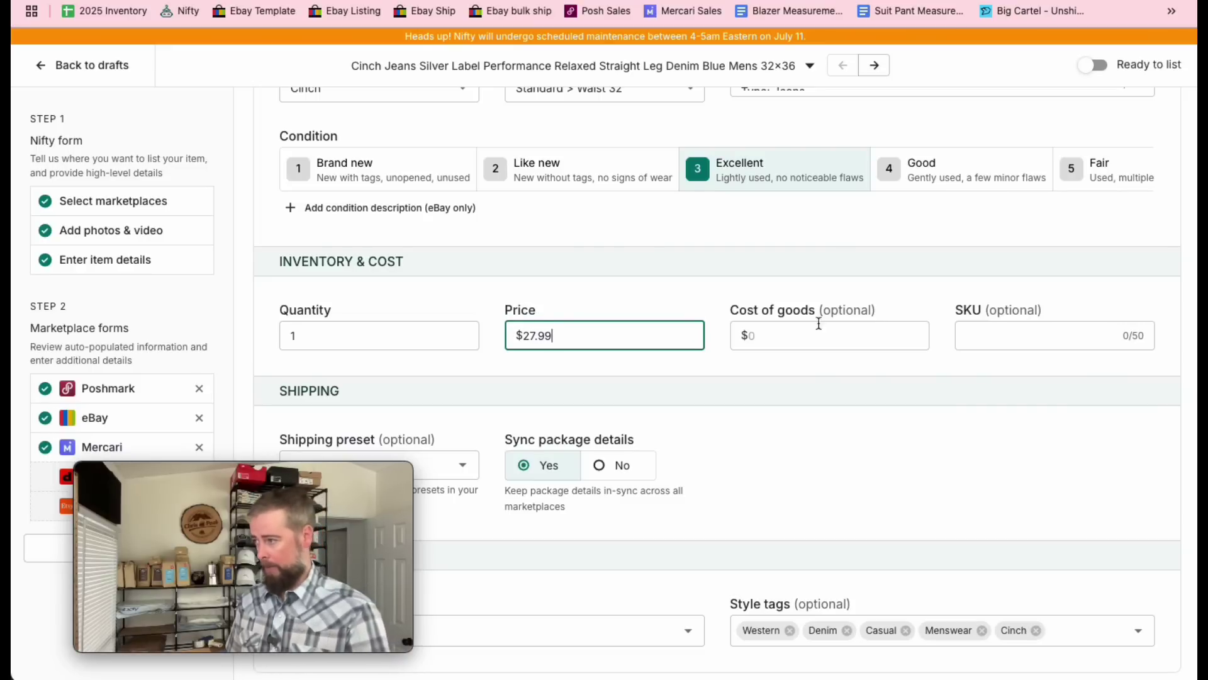
{"action": "left_click", "coordinate": [972, 326]}
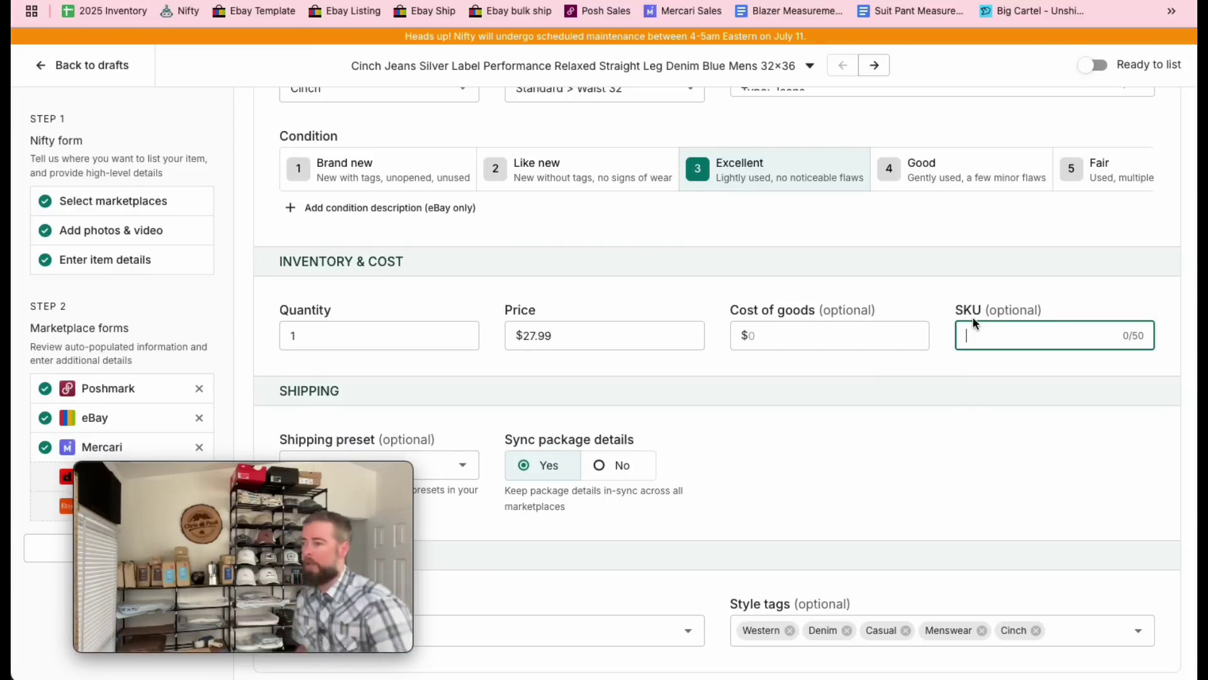
{"action": "type", "text": "E1"}
- Change the jeans' Poshmark category to Men > Jeans > Straight
{"action": "scroll", "coordinate": [778, 412], "scroll_direction": "down", "scroll_amount": 5}
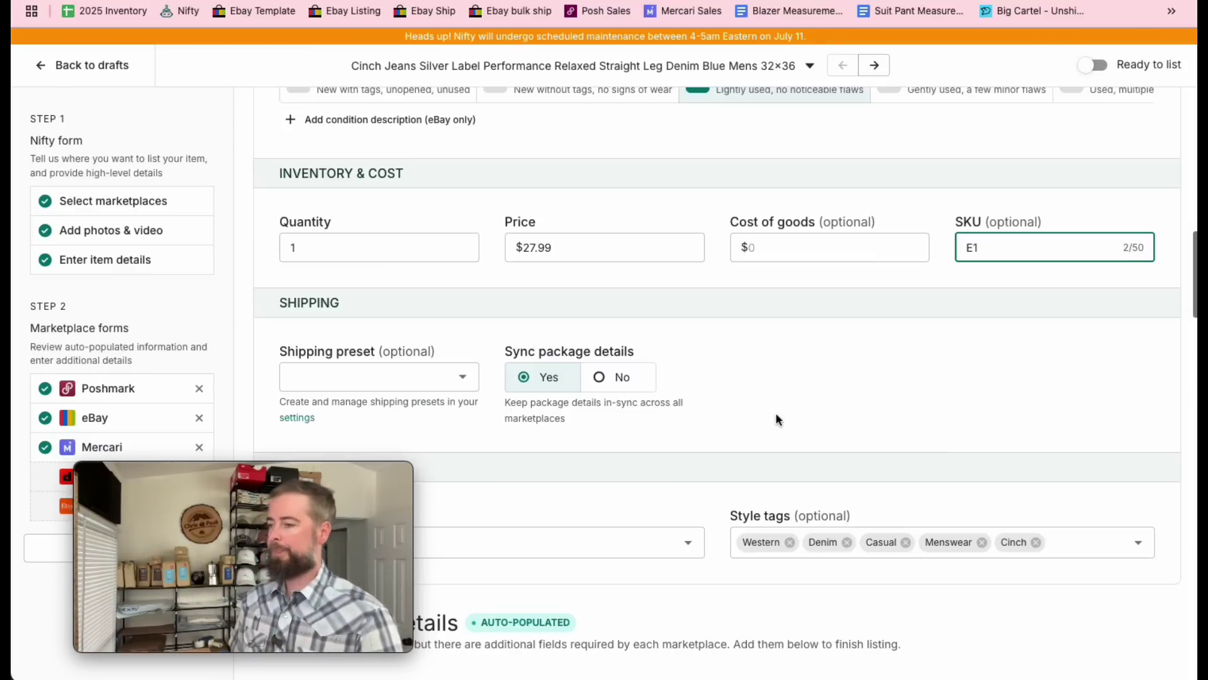
{"action": "scroll", "coordinate": [716, 381], "scroll_direction": "down", "scroll_amount": 5}
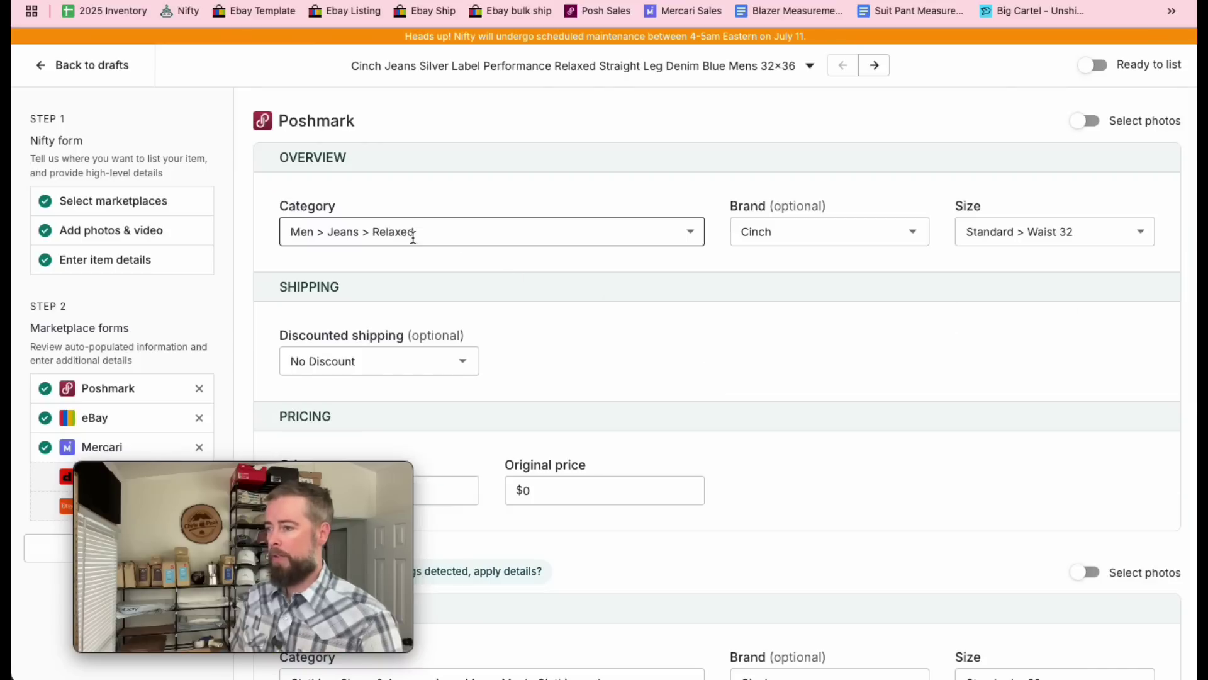
{"action": "left_click", "coordinate": [461, 231]}
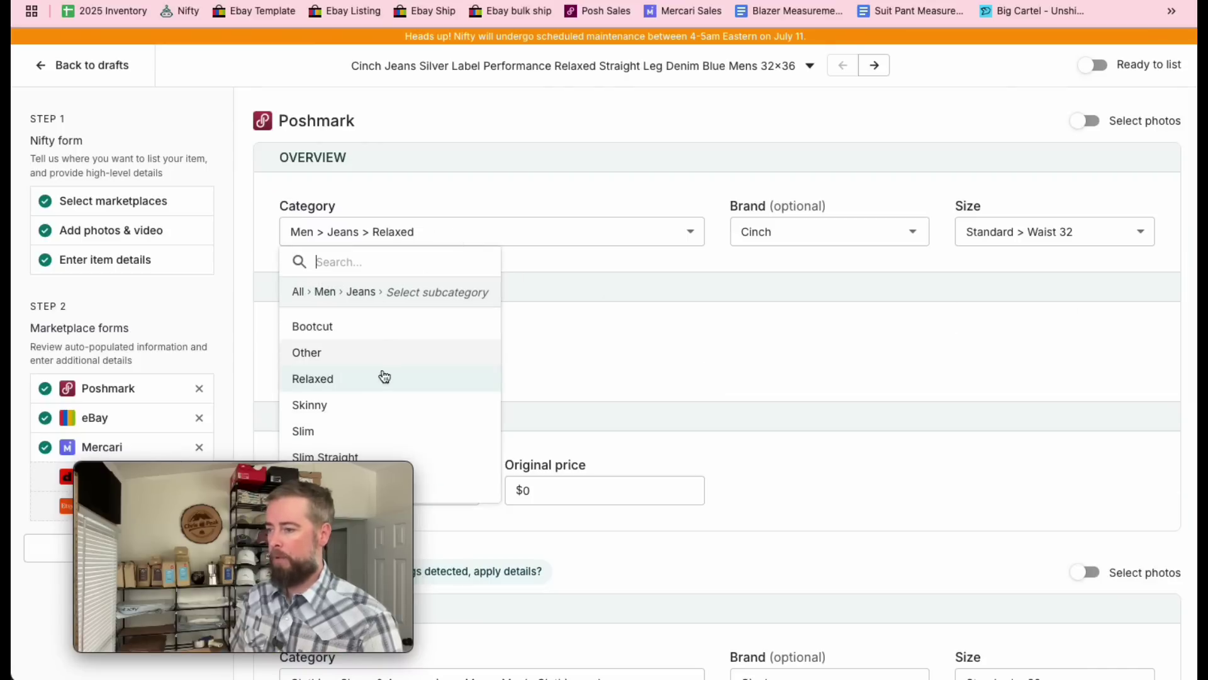
{"action": "left_click_drag", "start_coordinate": [327, 470], "coordinate": [1080, 471]}
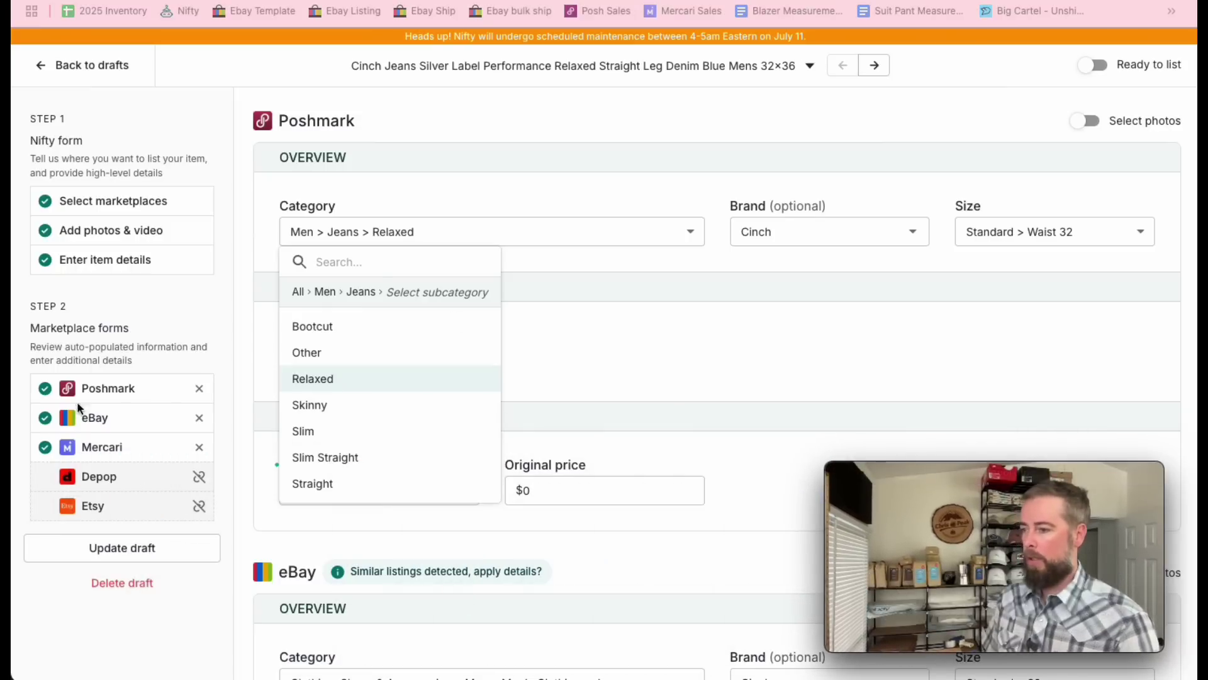
{"action": "left_click", "coordinate": [328, 485]}
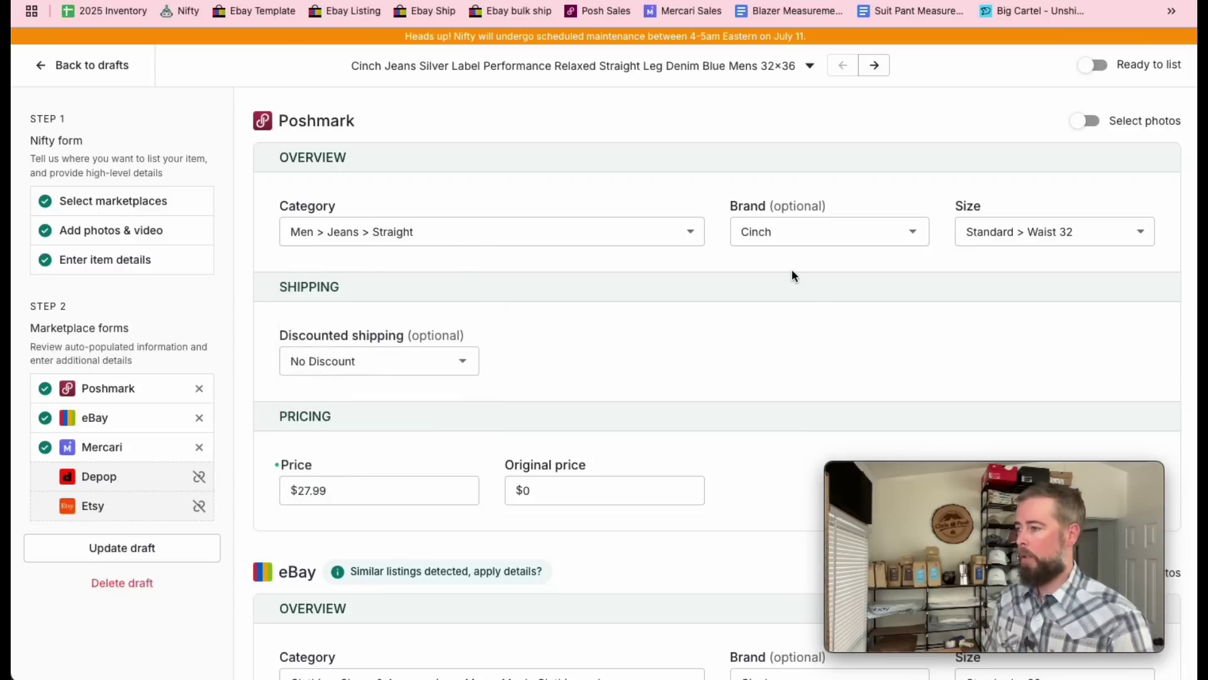
- Check the eBay item details and change the Mercari category to Men > Jeans > Classic, straight leg
{"action": "scroll", "coordinate": [832, 265], "scroll_direction": "down", "scroll_amount": 5}
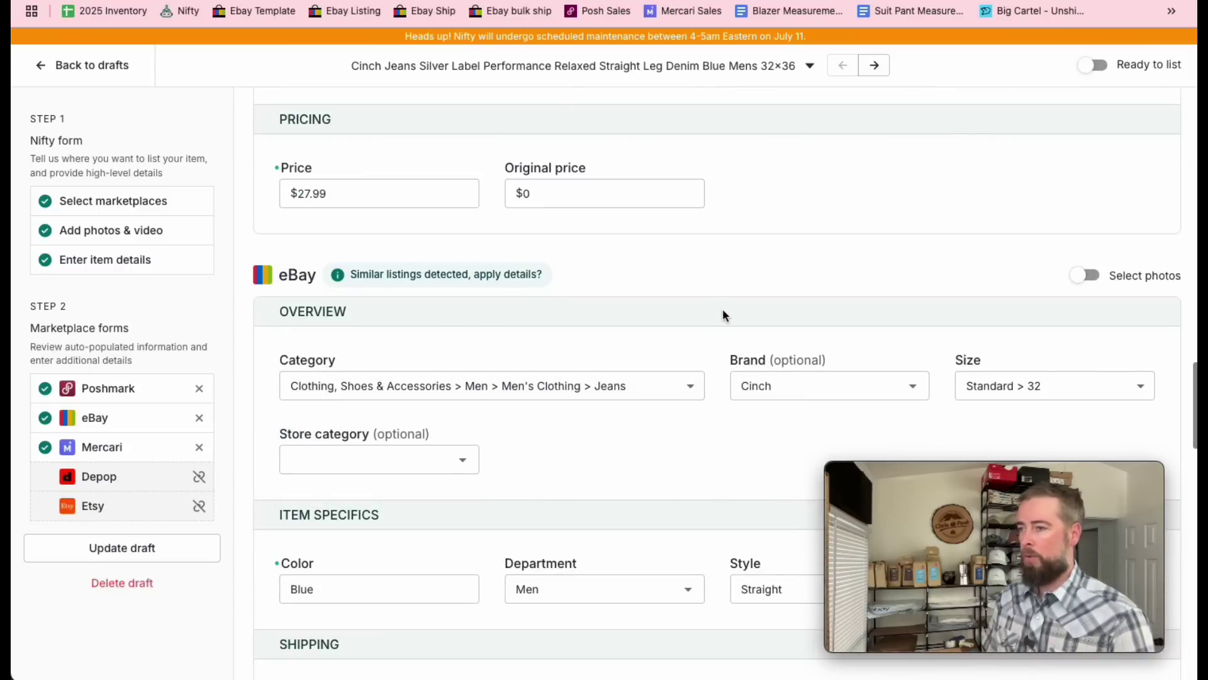
{"action": "scroll", "coordinate": [468, 278], "scroll_direction": "down", "scroll_amount": 4}
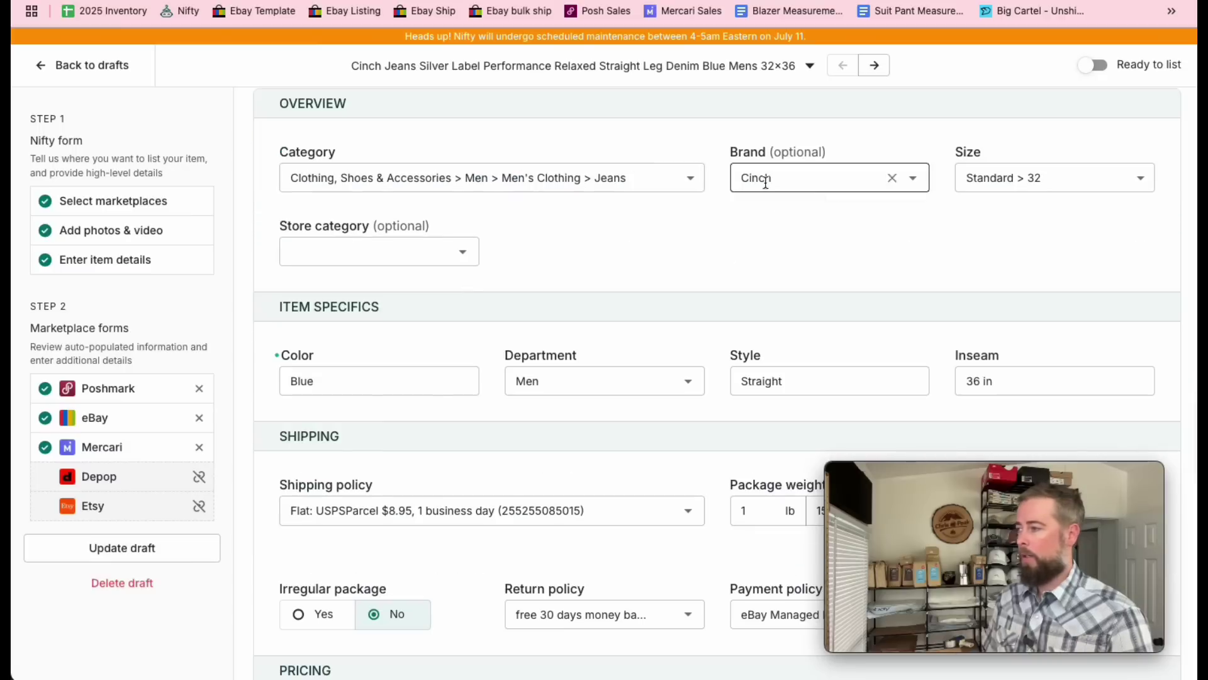
{"action": "scroll", "coordinate": [614, 288], "scroll_direction": "down", "scroll_amount": 1}
{"action": "scroll", "coordinate": [417, 288], "scroll_direction": "down", "scroll_amount": 1}
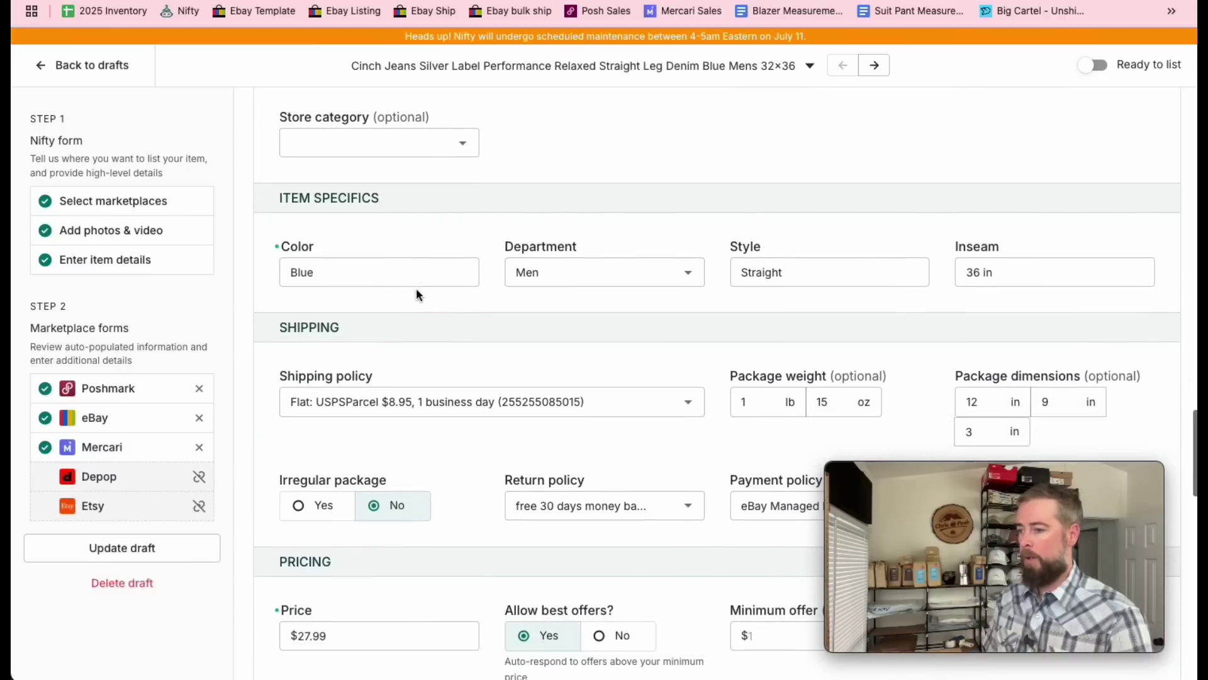
{"action": "scroll", "coordinate": [414, 287], "scroll_direction": "down", "scroll_amount": 4}
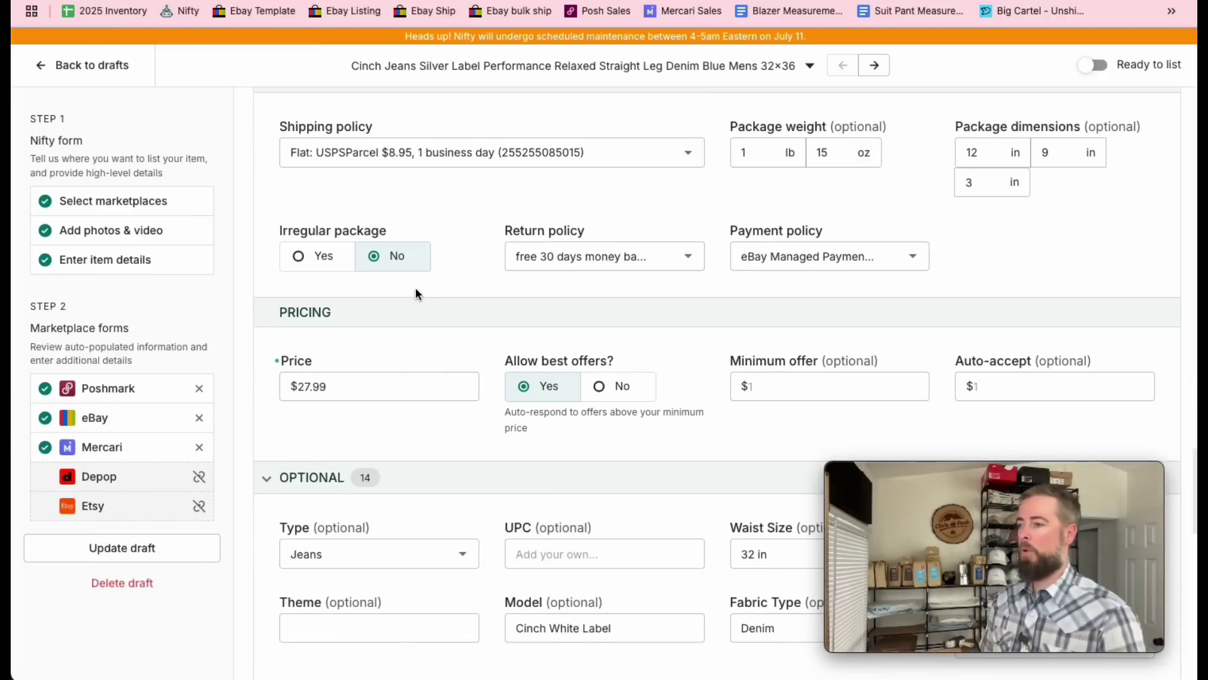
{"action": "scroll", "coordinate": [414, 296], "scroll_direction": "down", "scroll_amount": 7}
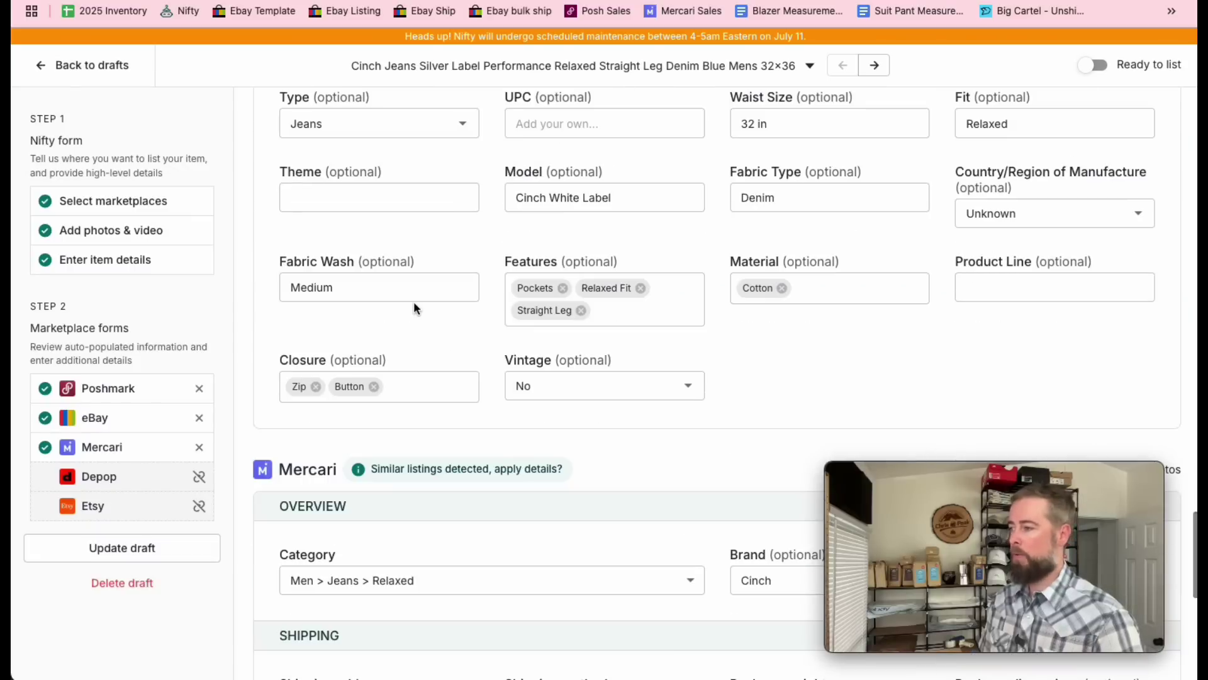
{"action": "scroll", "coordinate": [416, 312], "scroll_direction": "down", "scroll_amount": 5}
{"action": "scroll", "coordinate": [420, 319], "scroll_direction": "down", "scroll_amount": 2}
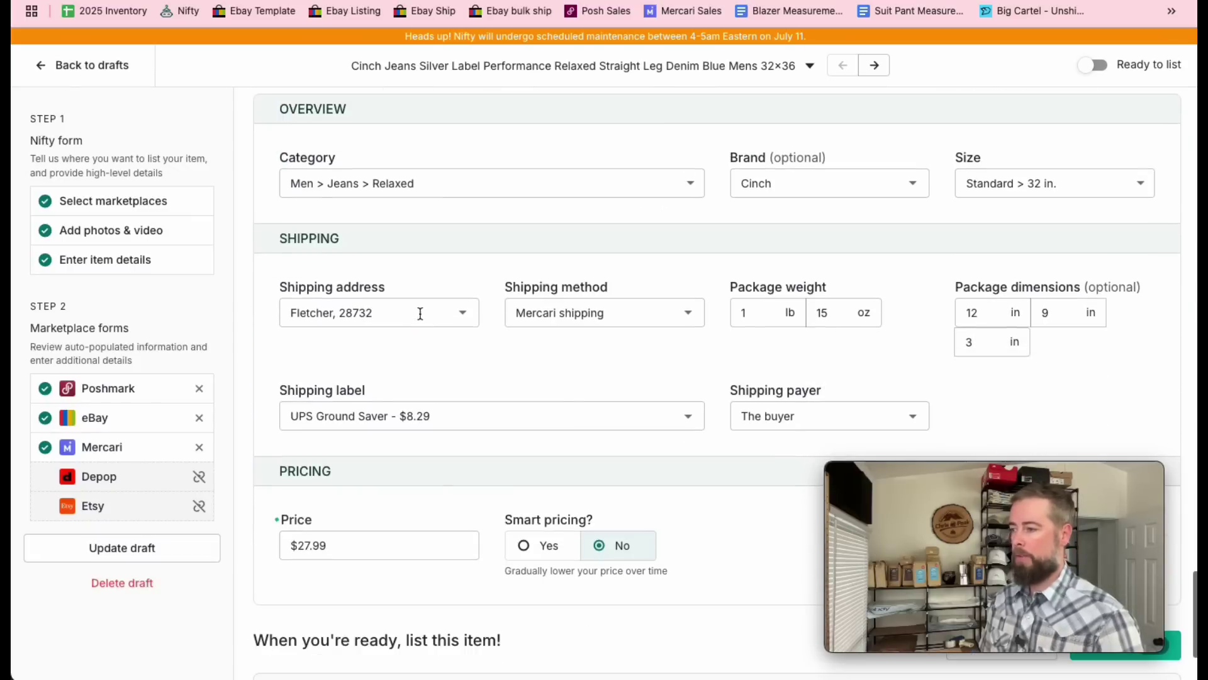
{"action": "left_click", "coordinate": [462, 183]}
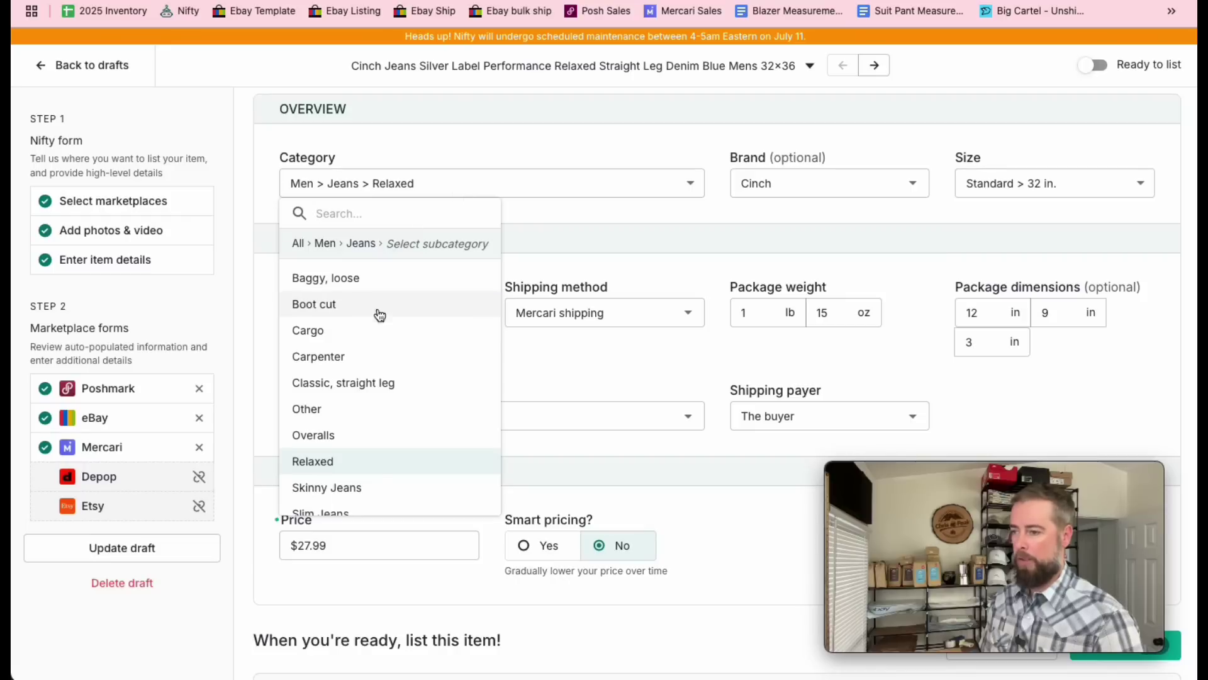
{"action": "left_click", "coordinate": [365, 384]}
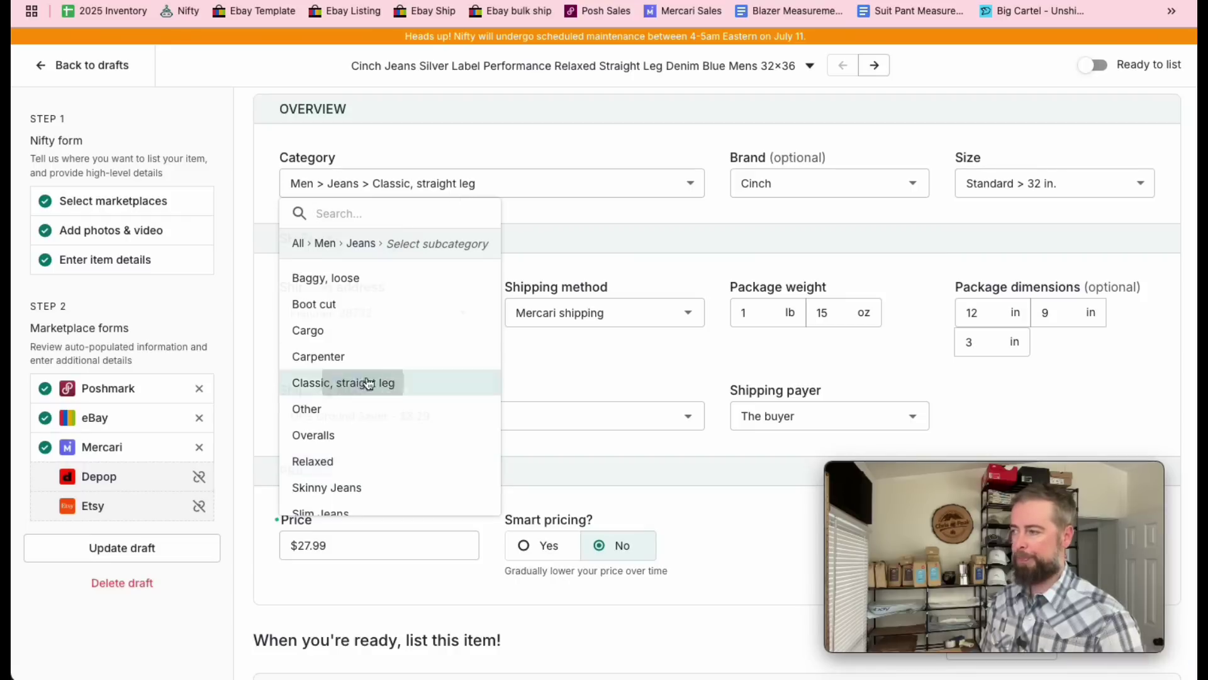
- Review the Mercari shipping and pricing, and list the jeans on eBay, Mercari and Poshmark
{"action": "scroll", "coordinate": [626, 222], "scroll_direction": "down", "scroll_amount": 2}
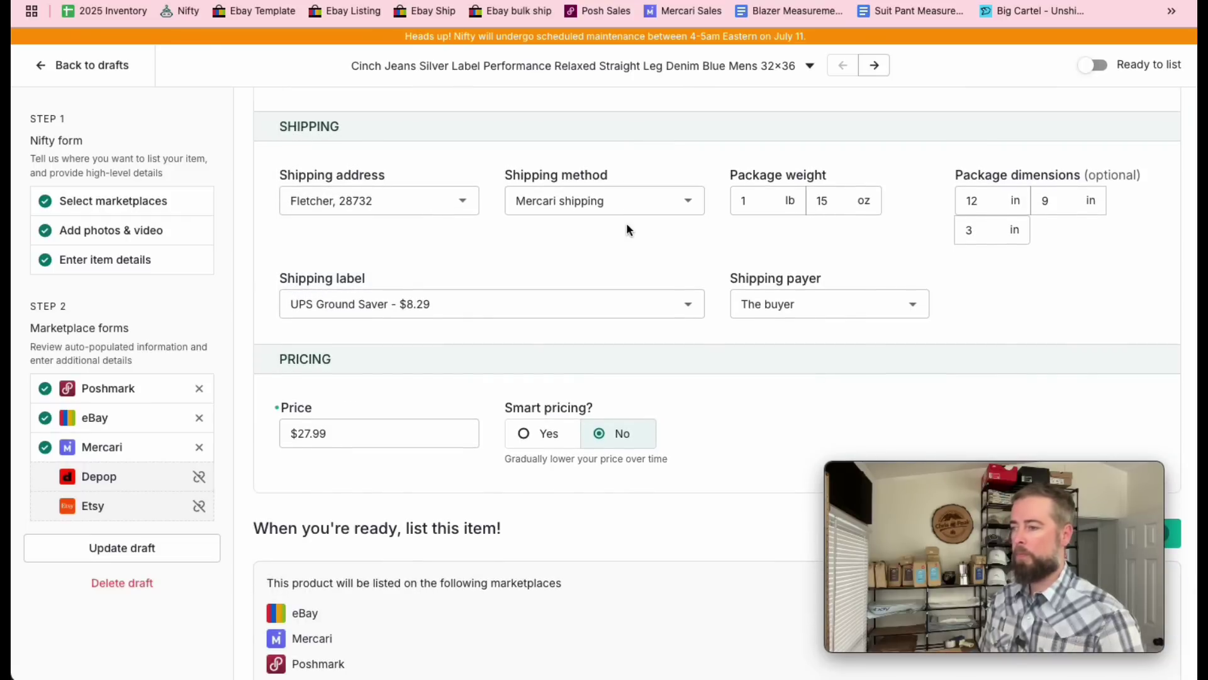
{"action": "scroll", "coordinate": [626, 221], "scroll_direction": "down", "scroll_amount": 1}
{"action": "scroll", "coordinate": [605, 230], "scroll_direction": "up", "scroll_amount": 14}
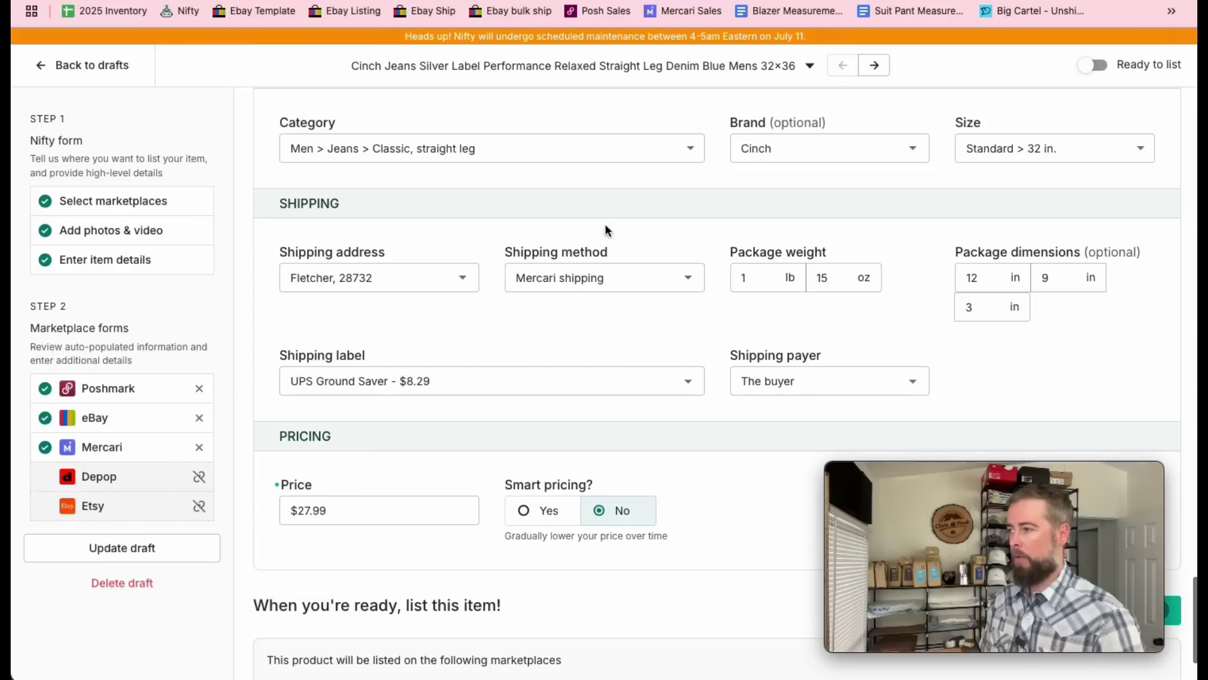
{"action": "scroll", "coordinate": [605, 230], "scroll_direction": "down", "scroll_amount": 14}
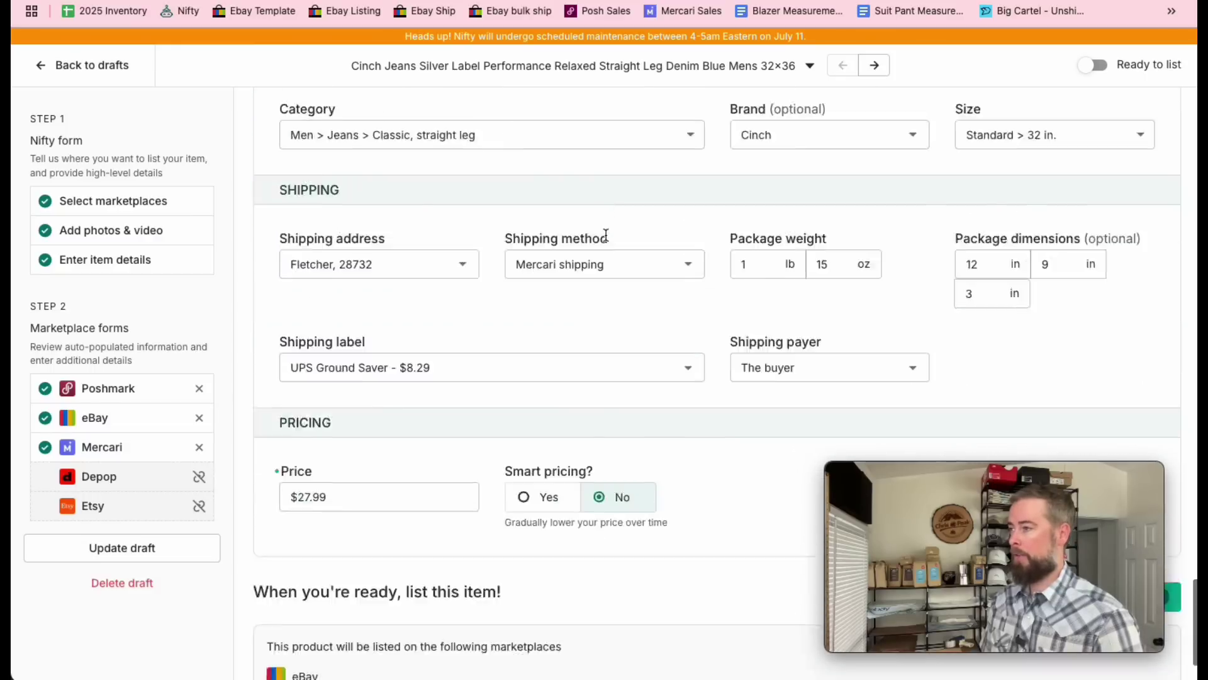
{"action": "left_click_drag", "start_coordinate": [977, 469], "coordinate": [205, 483]}
{"action": "left_click", "coordinate": [1105, 519]}
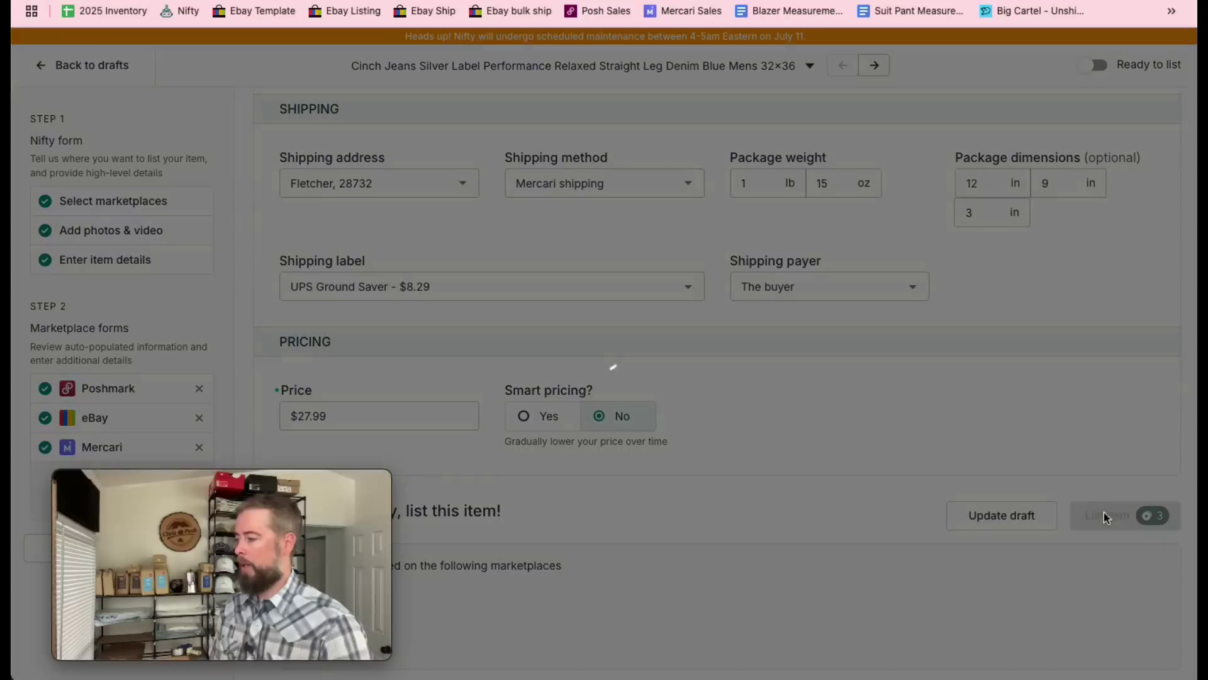
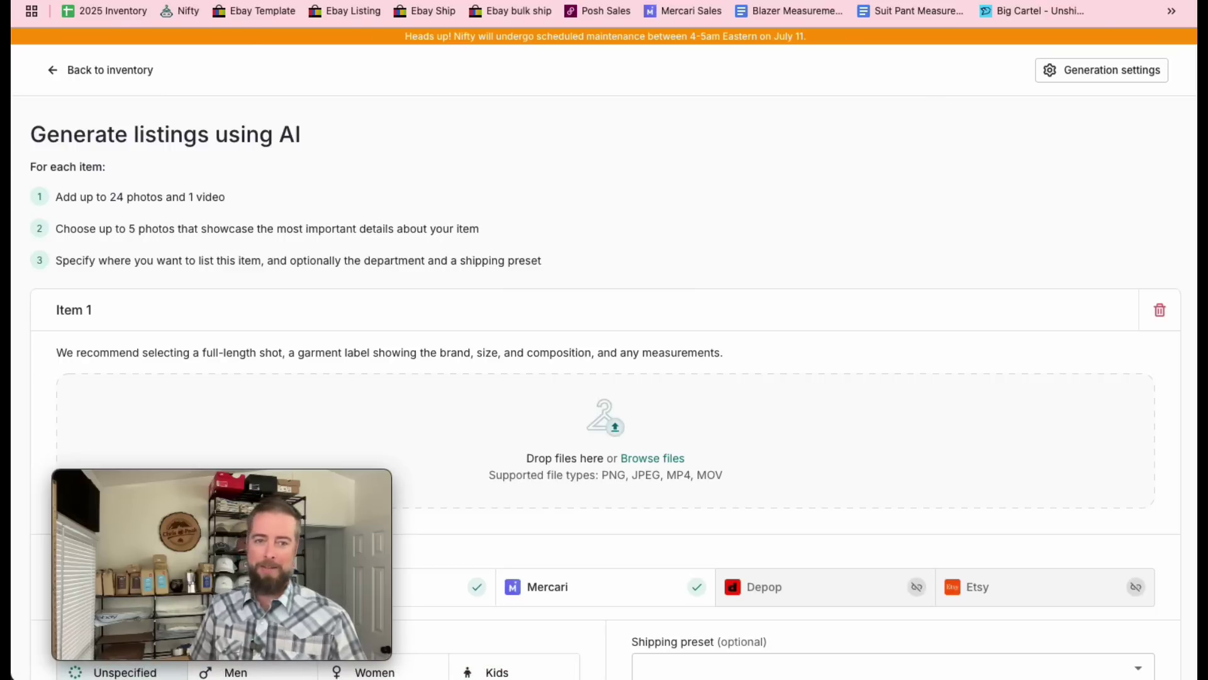
- Add the brown blazer's photos to Item 1 on the AI listing generation page
{"action": "left_click_drag", "start_coordinate": [11, 368], "coordinate": [321, 413]}
{"action": "left_click_drag", "start_coordinate": [348, 488], "coordinate": [1124, 81]}
{"action": "scroll", "coordinate": [694, 488], "scroll_direction": "down", "scroll_amount": 5}
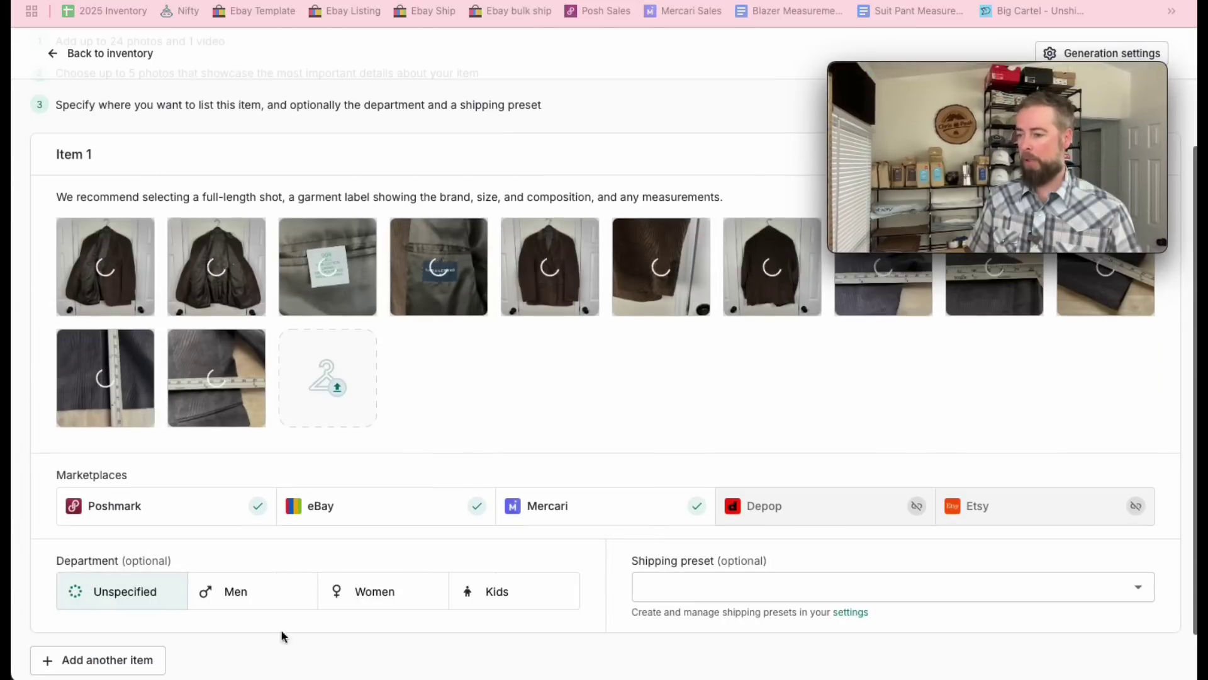
- Set Item 1's department to Men and its shipping preset to Blazers / Shoes $9.95
{"action": "left_click", "coordinate": [238, 587]}
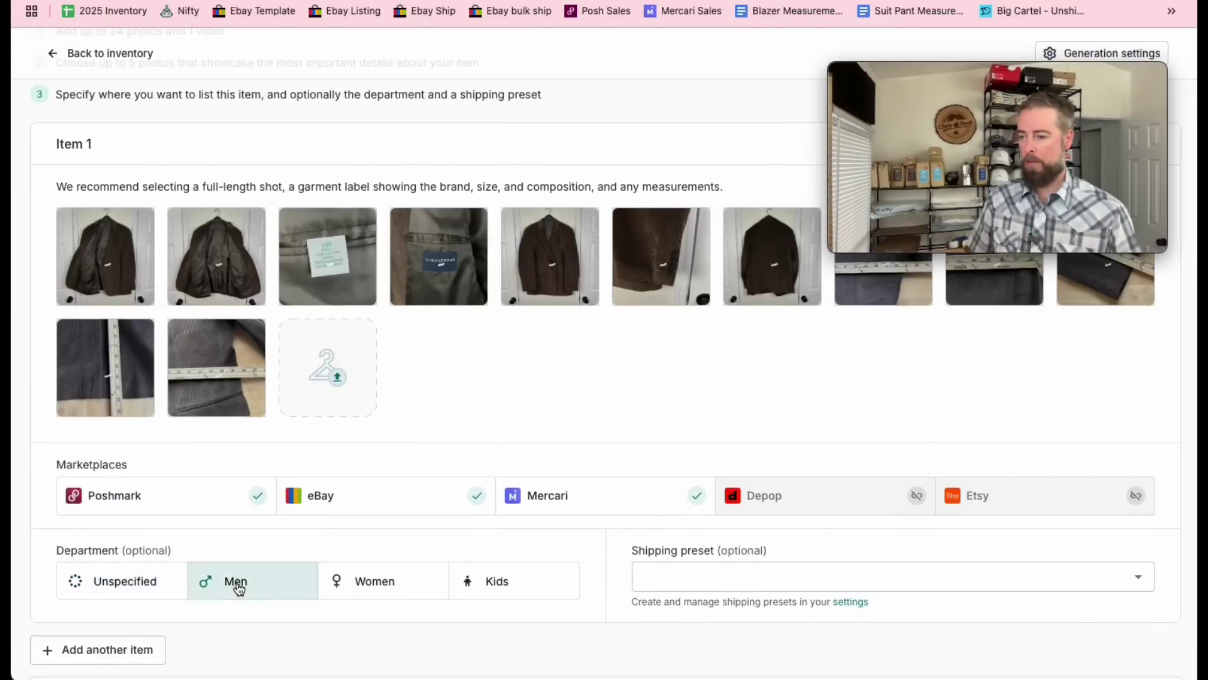
{"action": "scroll", "coordinate": [574, 585], "scroll_direction": "down", "scroll_amount": 1}
{"action": "left_click", "coordinate": [751, 535]}
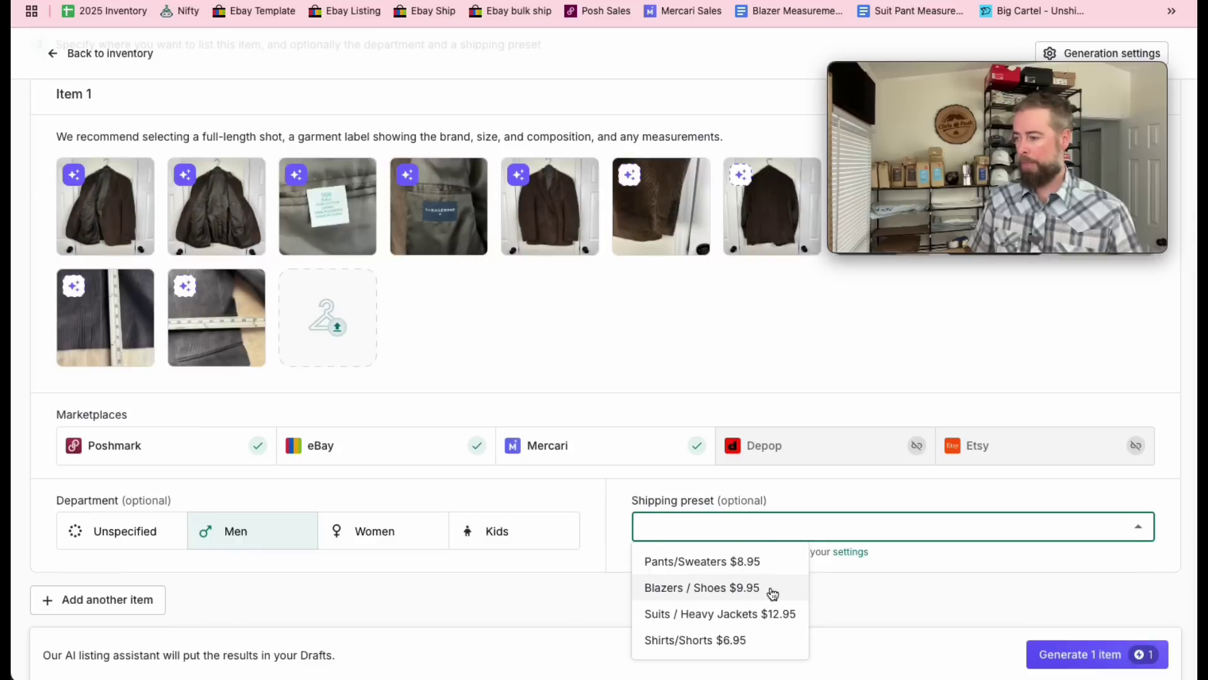
{"action": "left_click", "coordinate": [710, 588]}
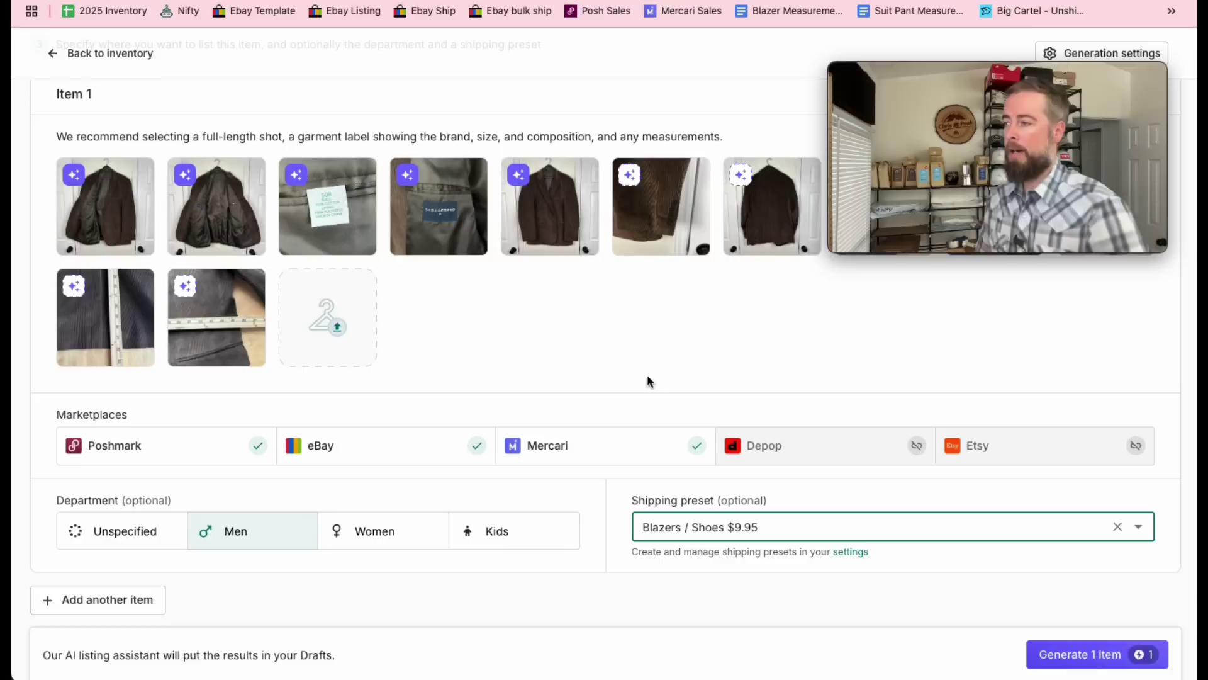
{"action": "left_click_drag", "start_coordinate": [1010, 74], "coordinate": [235, 480]}
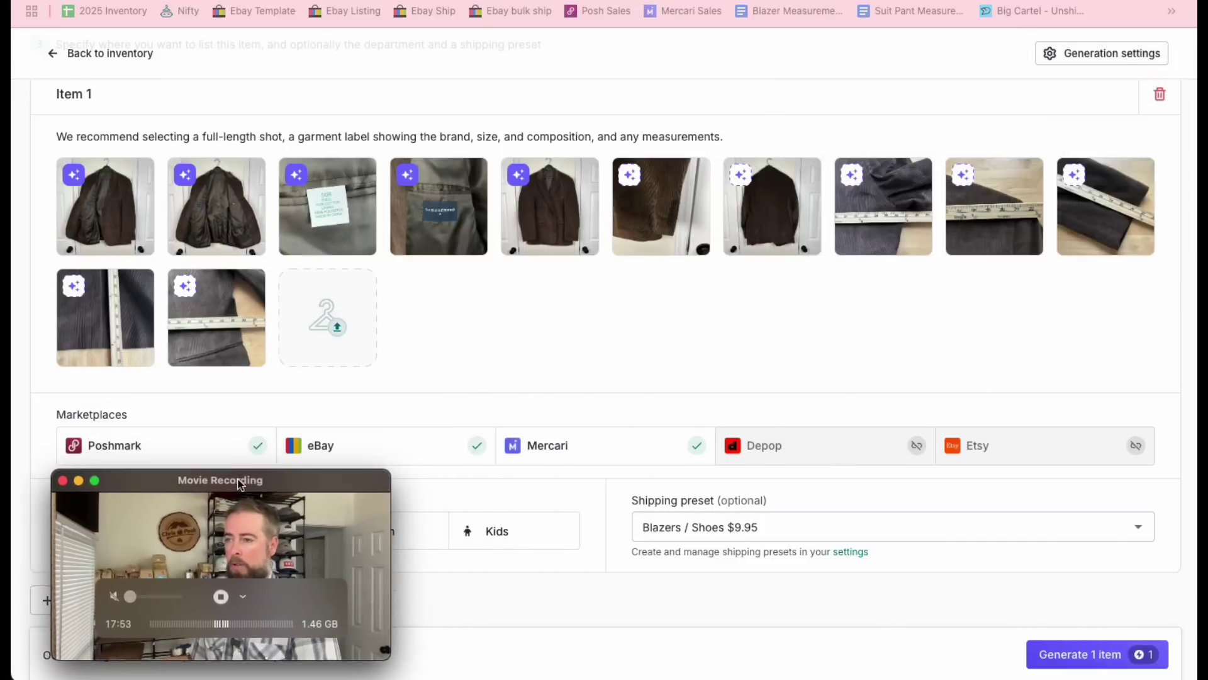
{"action": "left_click", "coordinate": [765, 274]}
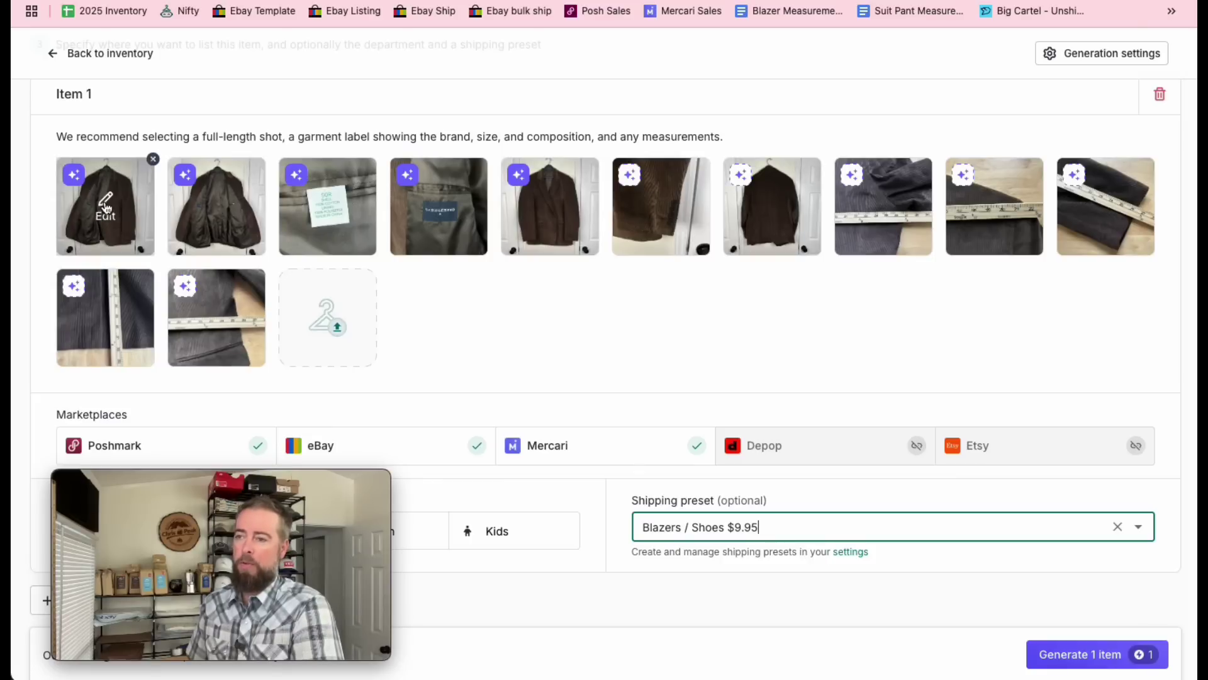
- Remove the background from the first blazer photo and enlarge the jacket within the crop frame
{"action": "left_click", "coordinate": [105, 209]}
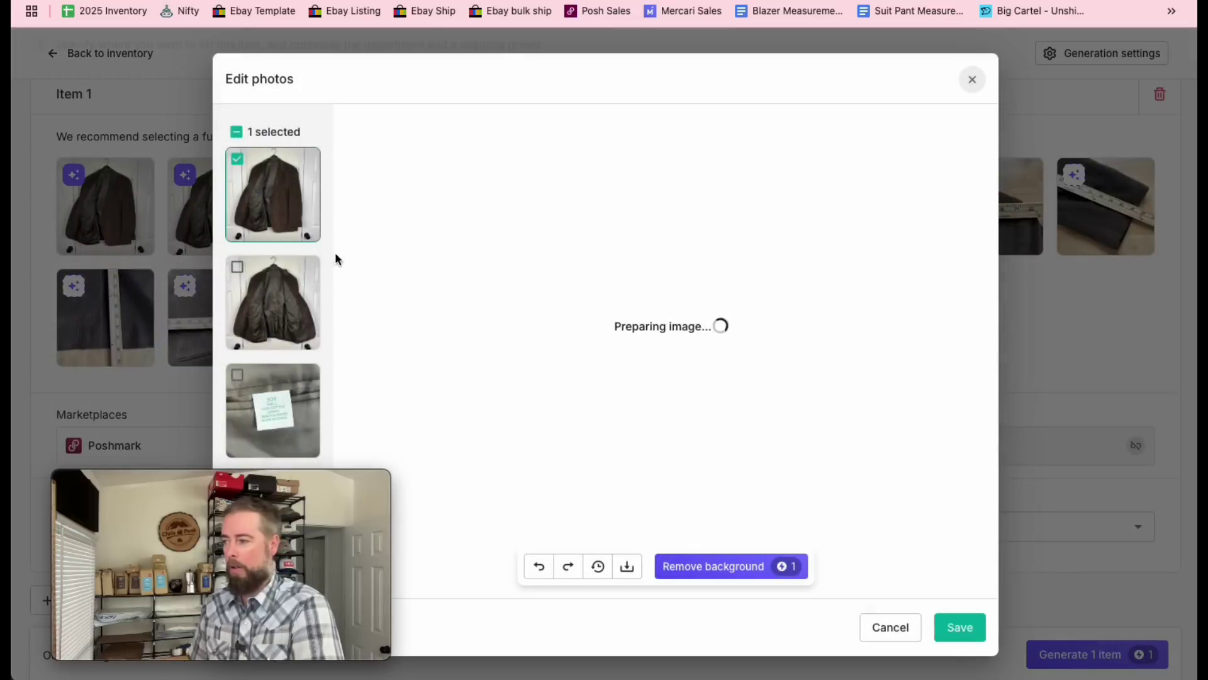
{"action": "left_click", "coordinate": [730, 565]}
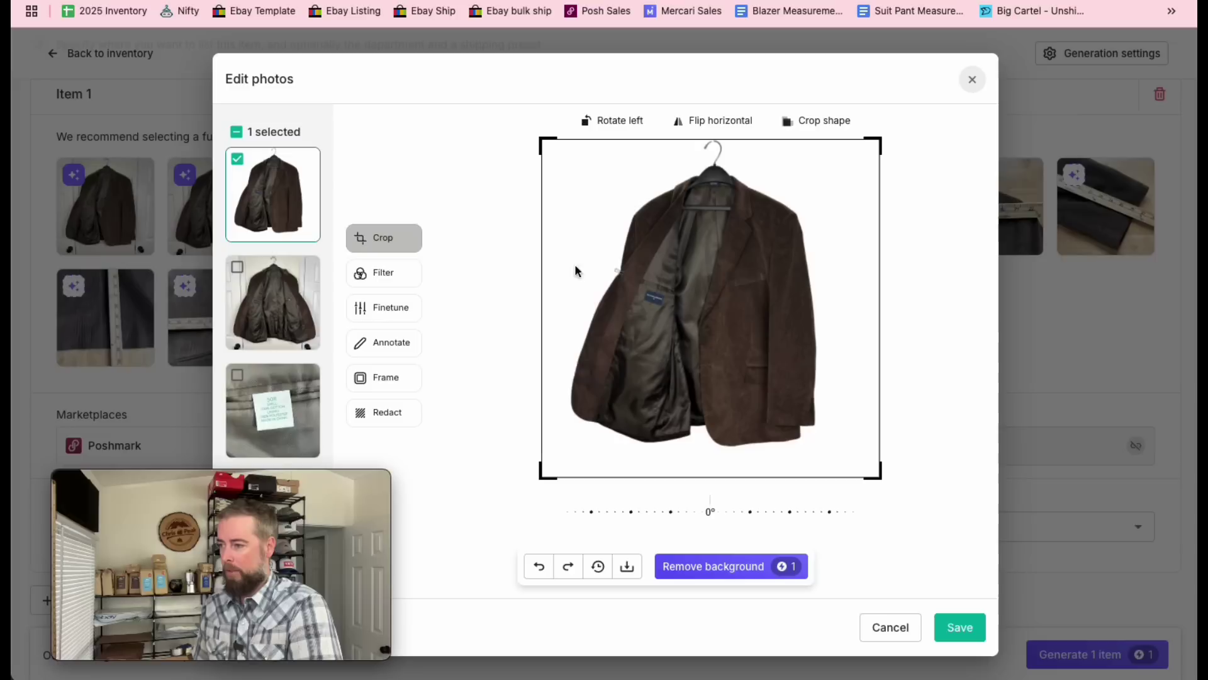
{"action": "scroll", "coordinate": [721, 297], "scroll_direction": "up", "scroll_amount": 3}
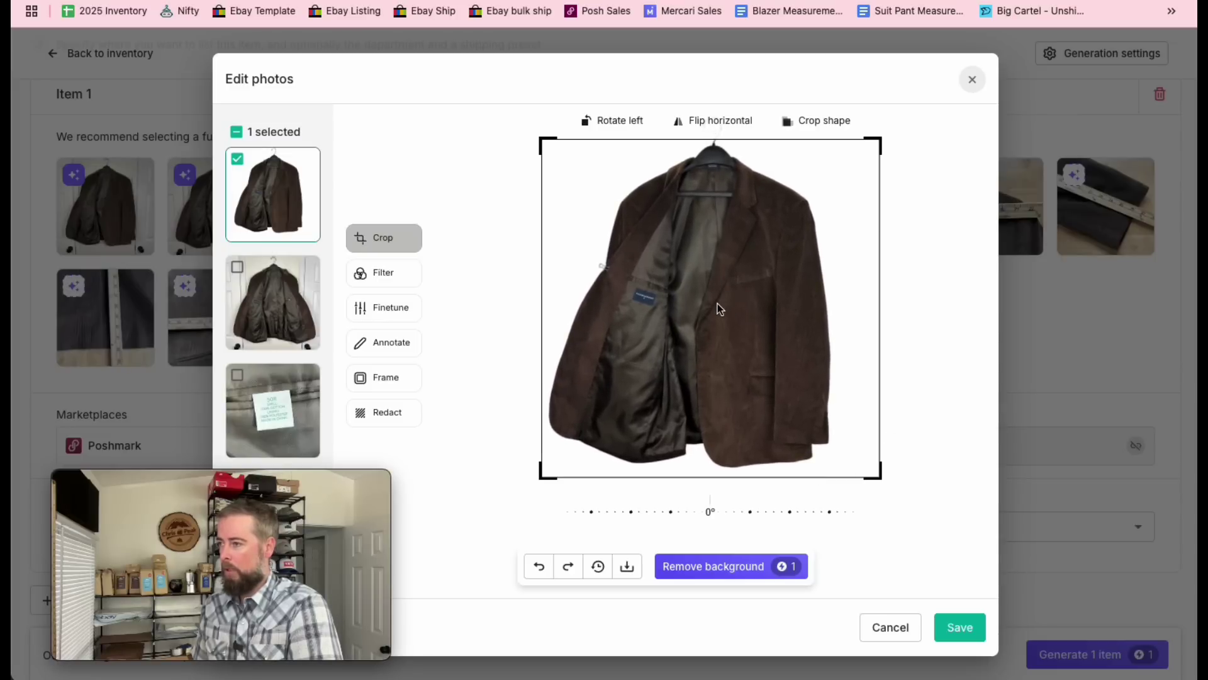
{"action": "scroll", "coordinate": [724, 309], "scroll_direction": "up", "scroll_amount": 2}
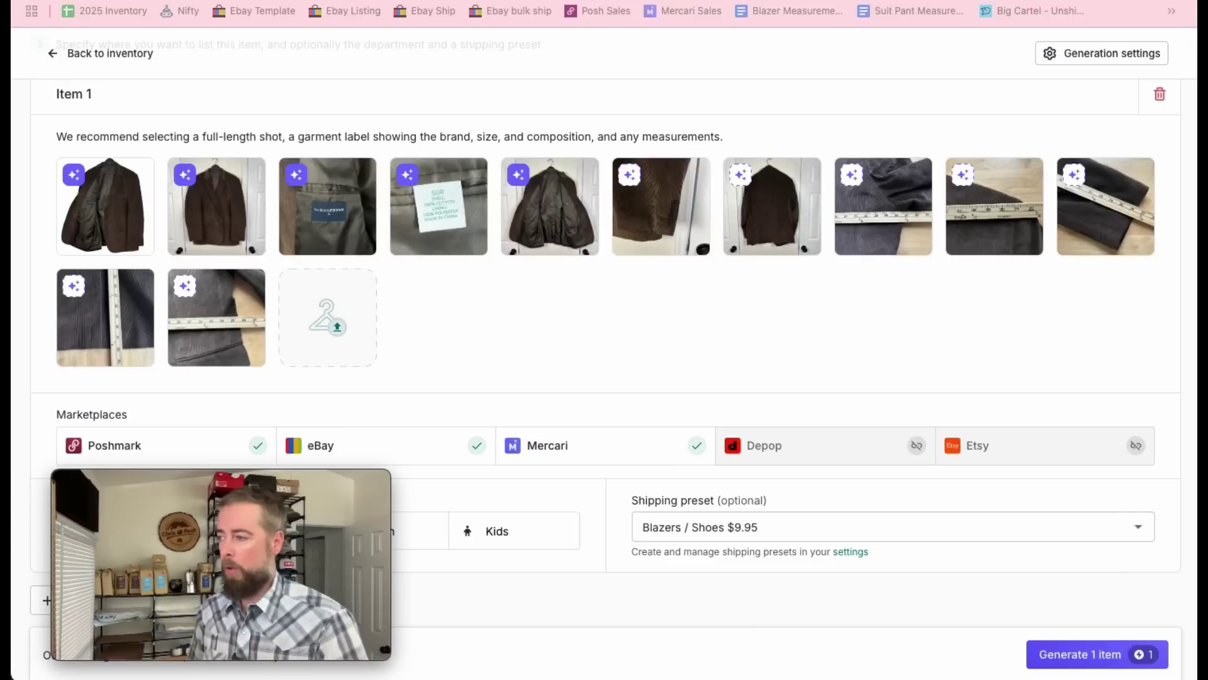
- Add the blazer measurement guide image to Item 1's photos, directly before the measuring-tape shots
{"action": "left_click_drag", "start_coordinate": [11, 81], "coordinate": [878, 218]}
{"action": "left_click", "coordinate": [875, 203]}
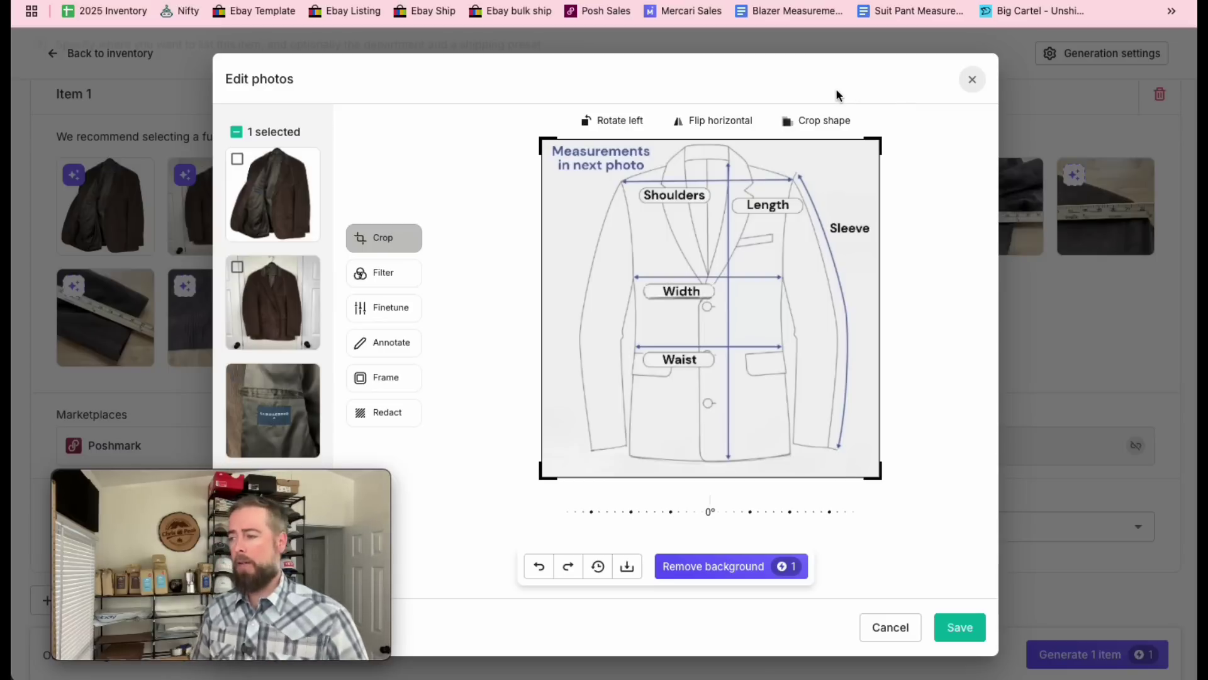
{"action": "left_click", "coordinate": [972, 81]}
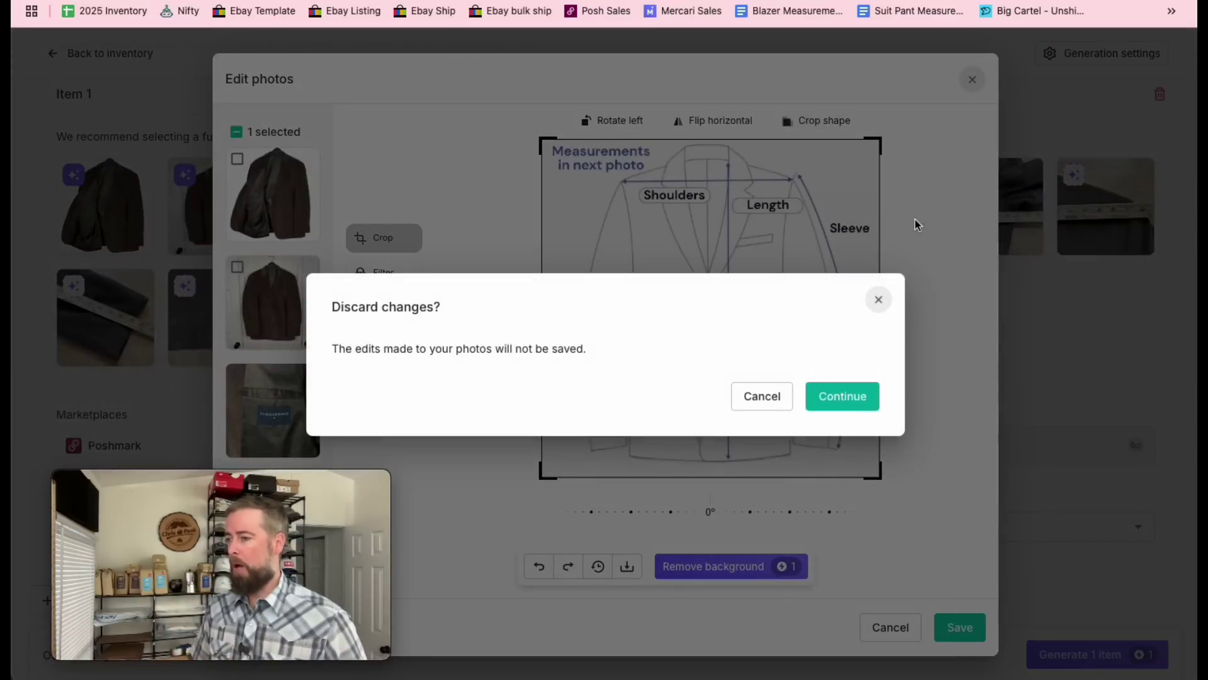
{"action": "left_click", "coordinate": [829, 400]}
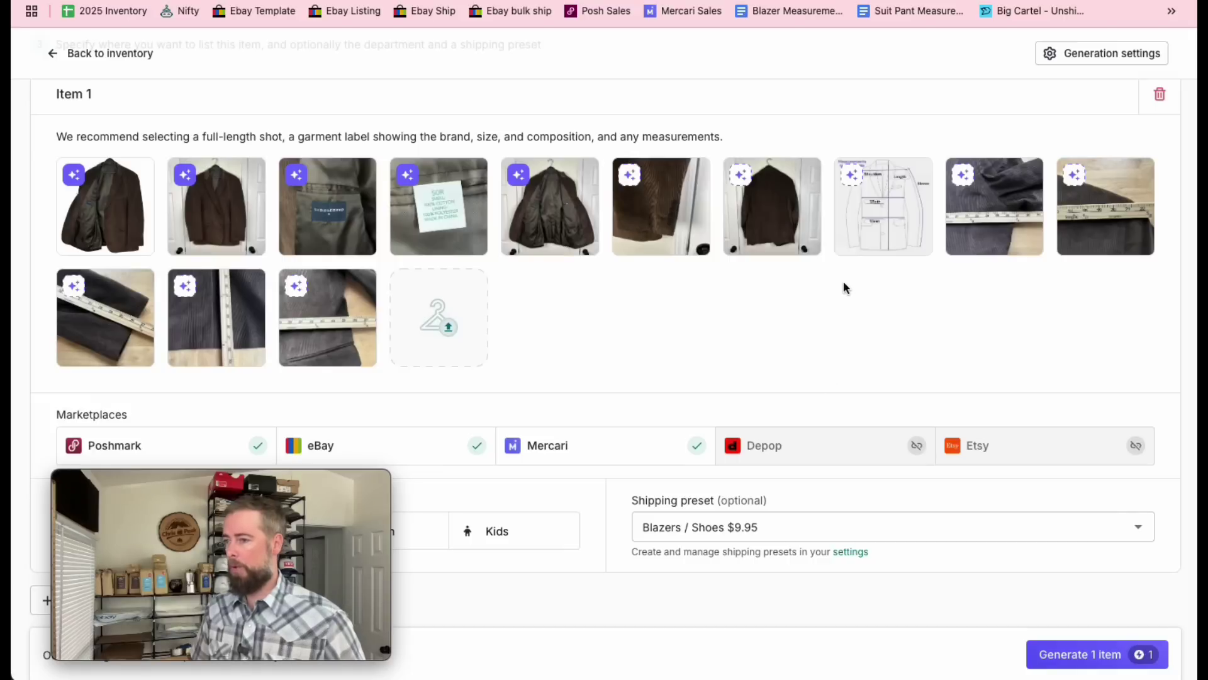
- Enlarge the jacket within the crop frame of the second, front-view blazer photo and save the edit
{"action": "mouse_move", "coordinate": [115, 234]}
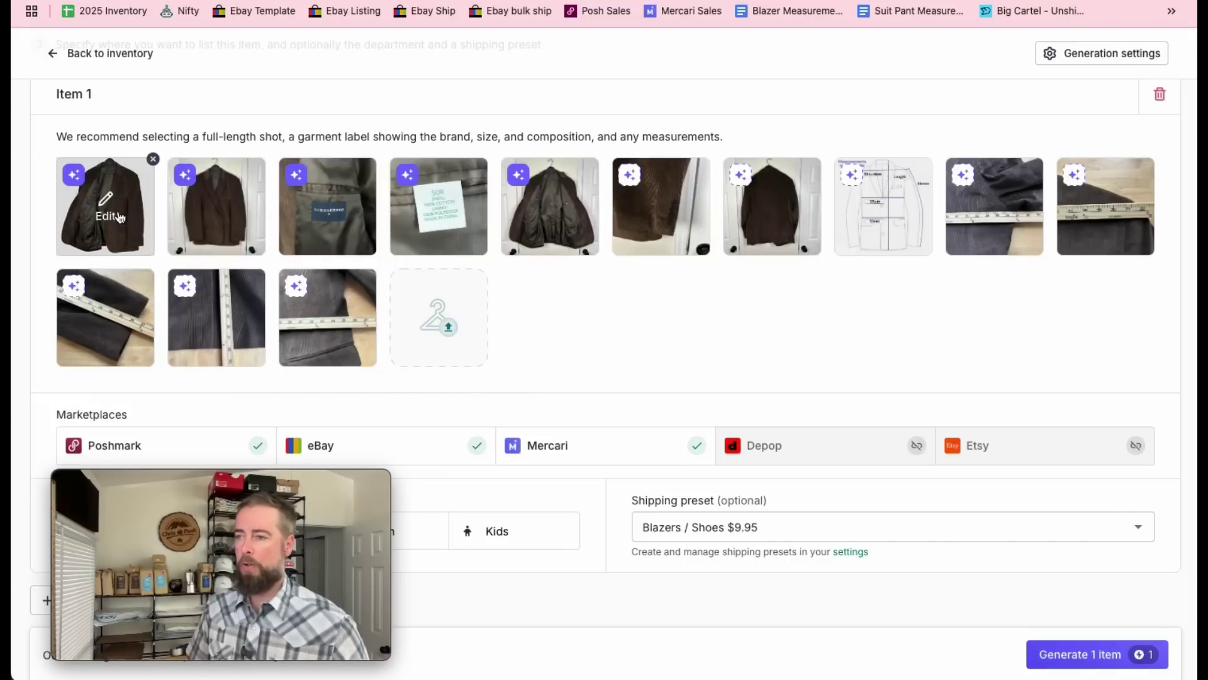
{"action": "left_click", "coordinate": [211, 221]}
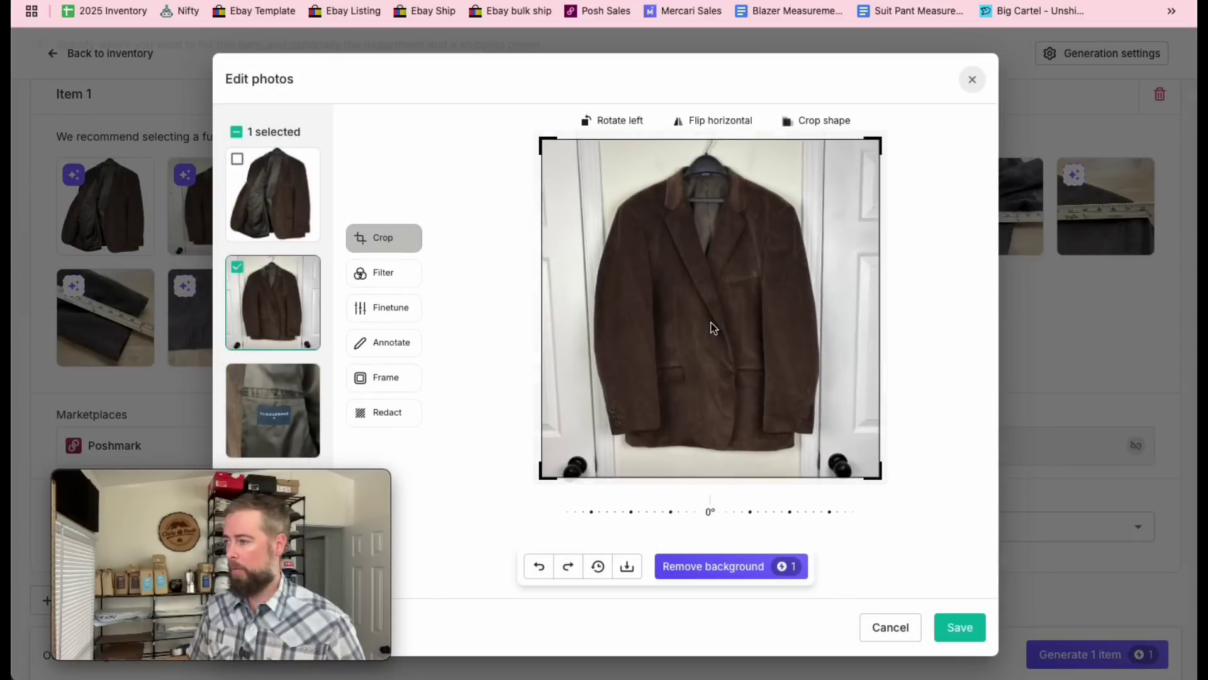
{"action": "scroll", "coordinate": [713, 327], "scroll_direction": "up", "scroll_amount": 2}
{"action": "scroll", "coordinate": [713, 318], "scroll_direction": "down", "scroll_amount": 1}
{"action": "scroll", "coordinate": [715, 321], "scroll_direction": "down", "scroll_amount": 1}
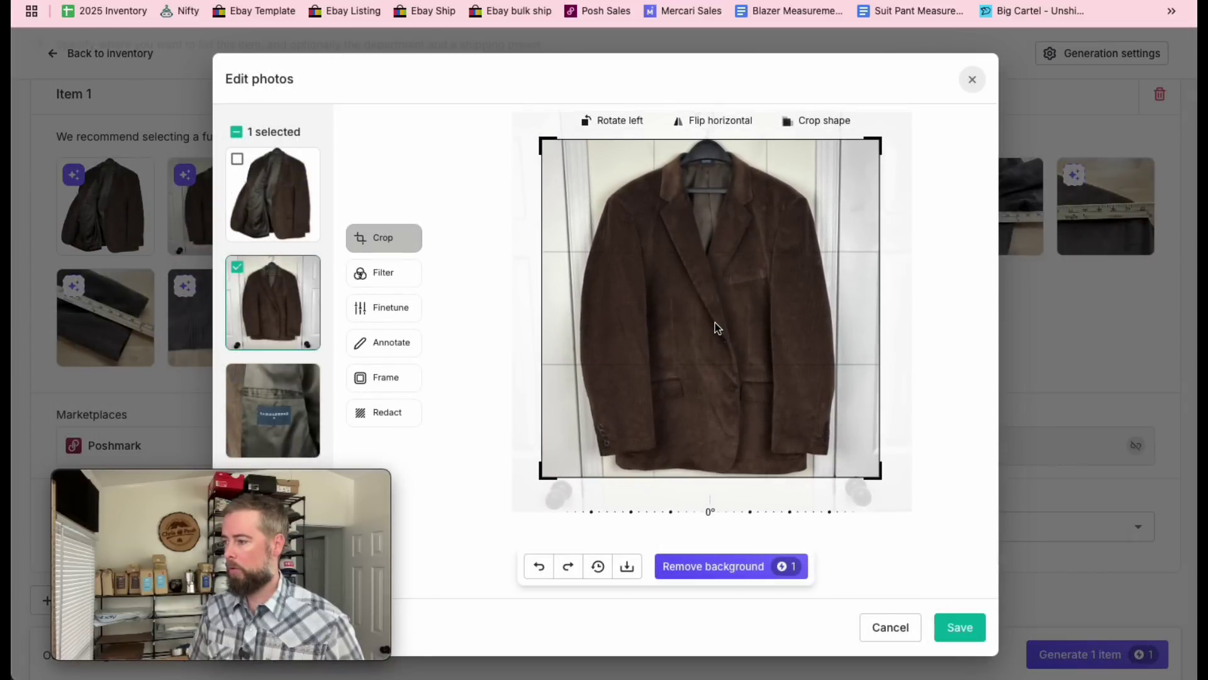
{"action": "left_click", "coordinate": [949, 630]}
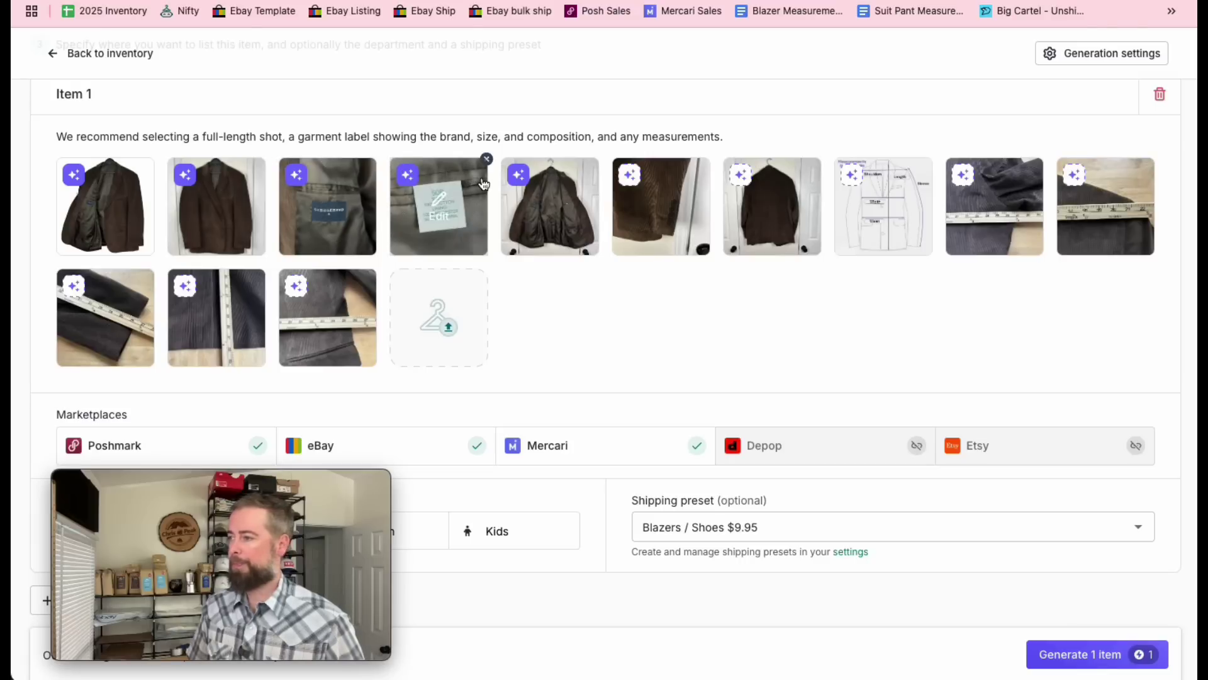
- Generate the AI listing for Item 1 and open the resulting Saddlebred corduroy blazer draft
{"action": "left_click", "coordinate": [1078, 655]}
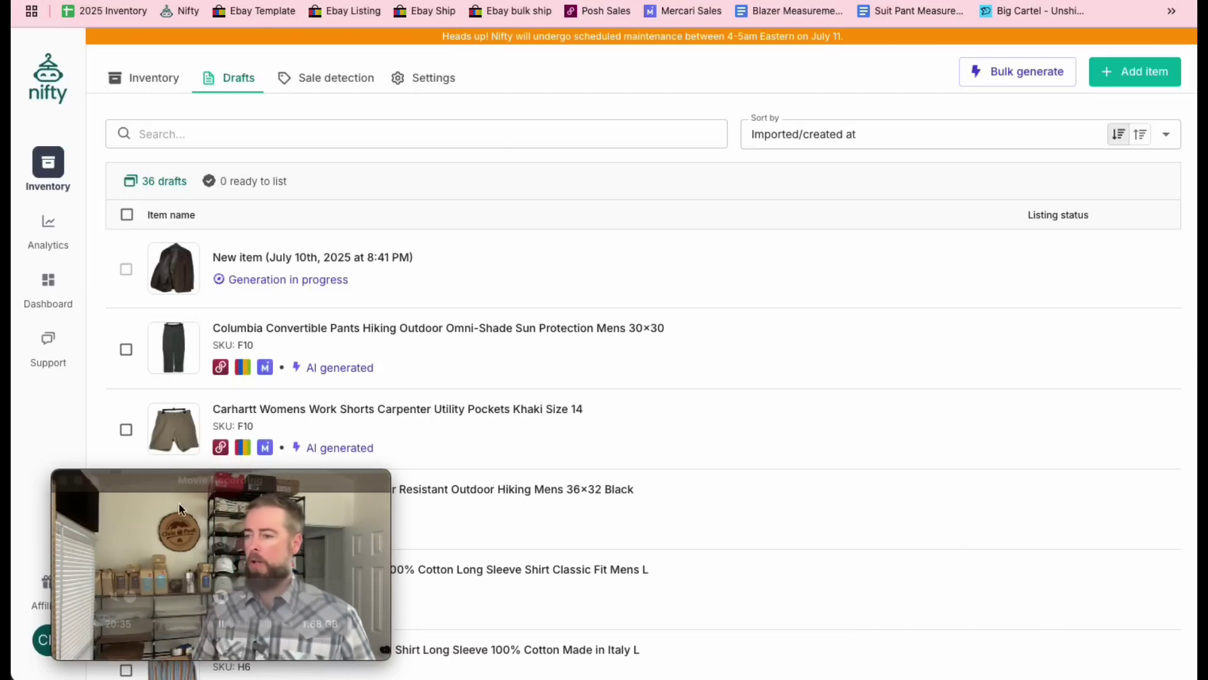
{"action": "left_click_drag", "start_coordinate": [228, 478], "coordinate": [1018, 52]}
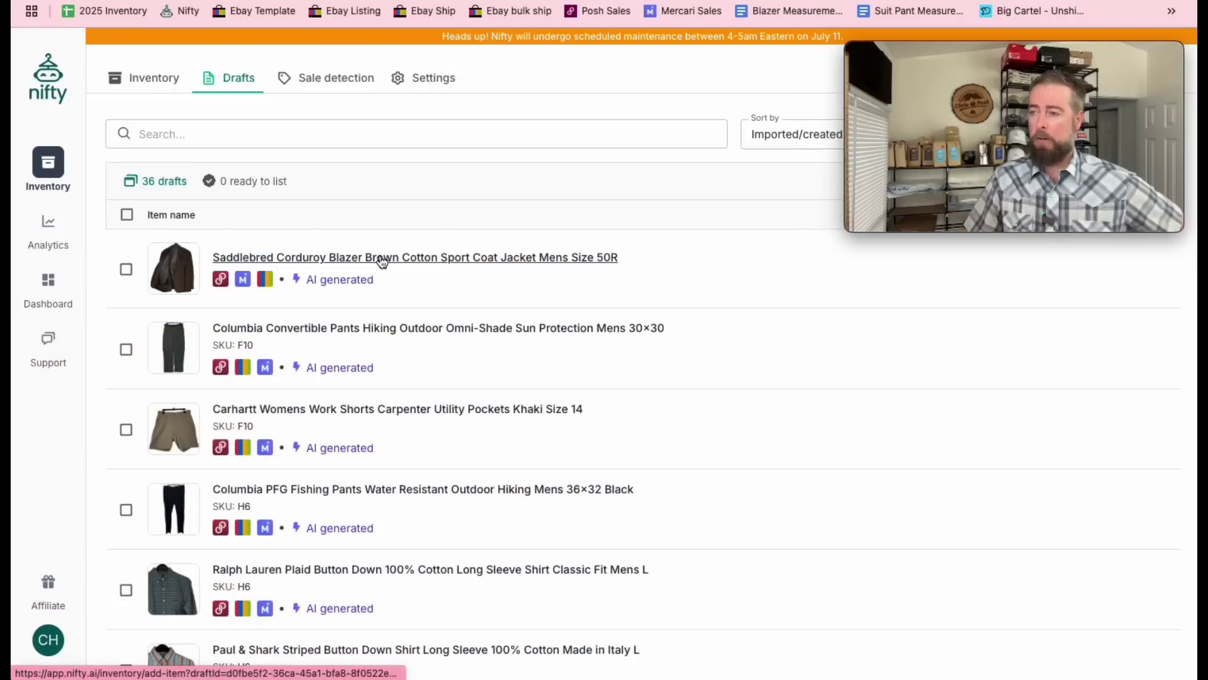
{"action": "left_click", "coordinate": [382, 258]}
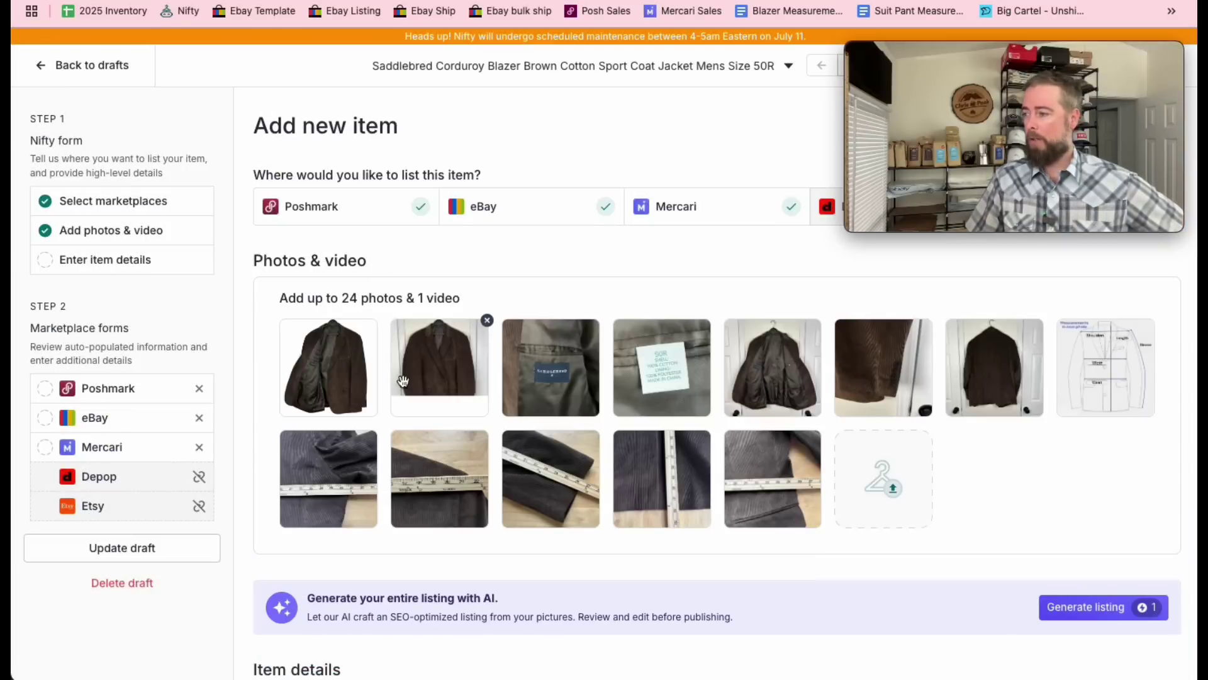
- Check the blazer draft's generated title all the way to its end
{"action": "scroll", "coordinate": [429, 515], "scroll_direction": "down", "scroll_amount": 5}
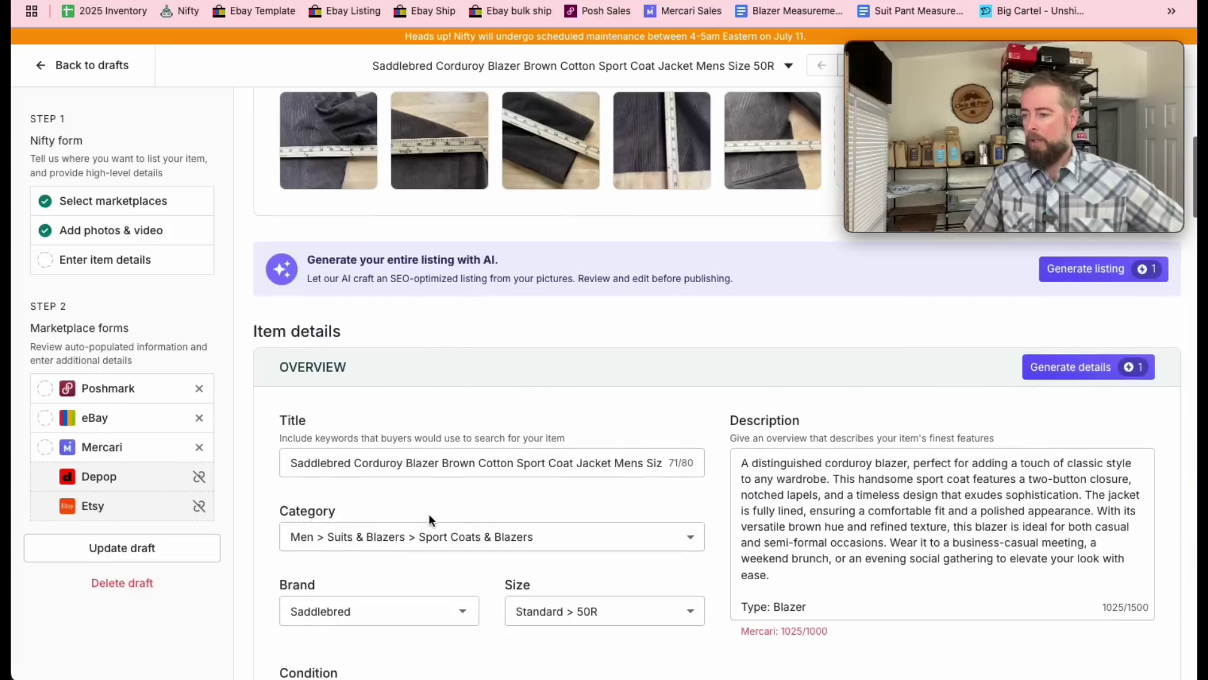
{"action": "left_click", "coordinate": [377, 464]}
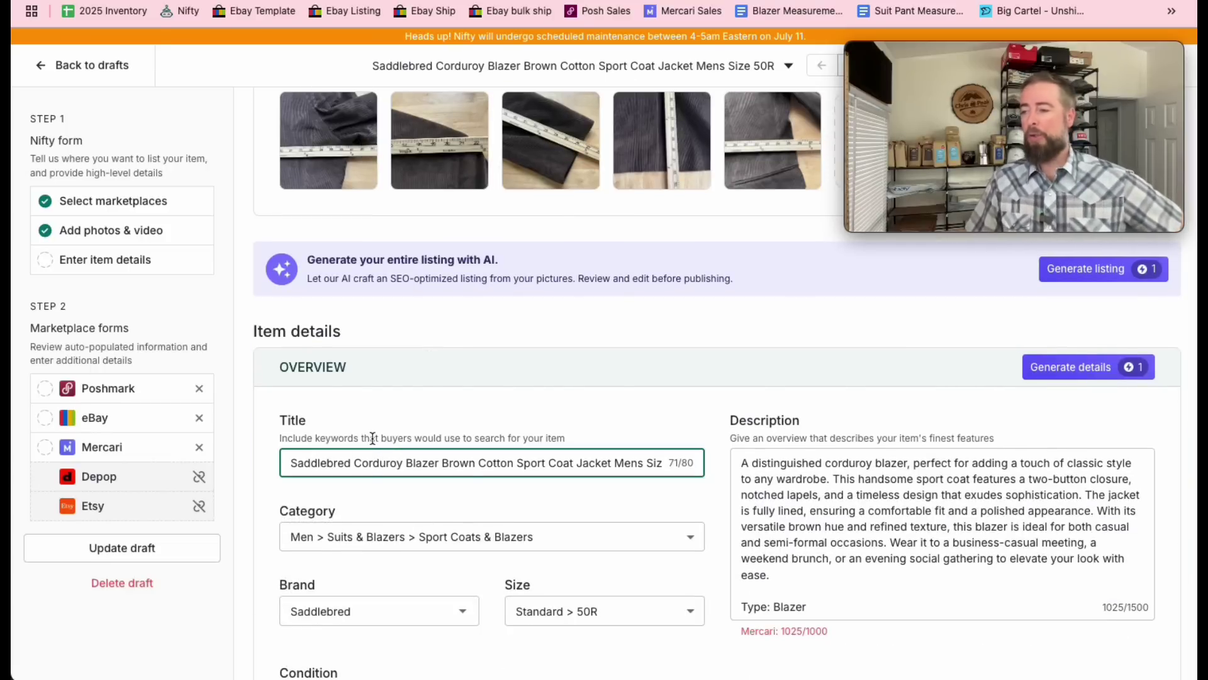
{"action": "key", "text": "Right"}
{"action": "key", "text": "Right"}
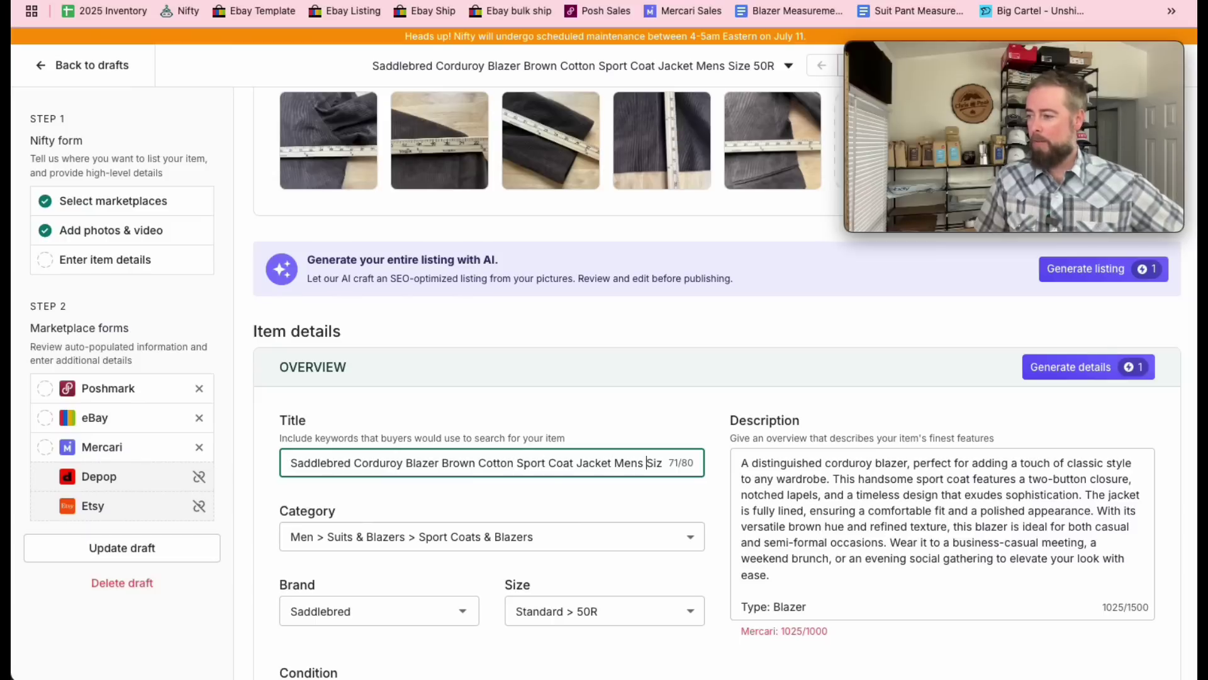
{"action": "key", "text": "Right"}
{"action": "key", "text": "Right"}
{"action": "key", "text": "Right"}
{"action": "key", "text": "Right"}
{"action": "key", "text": "Right"}
{"action": "key", "text": "Right"}
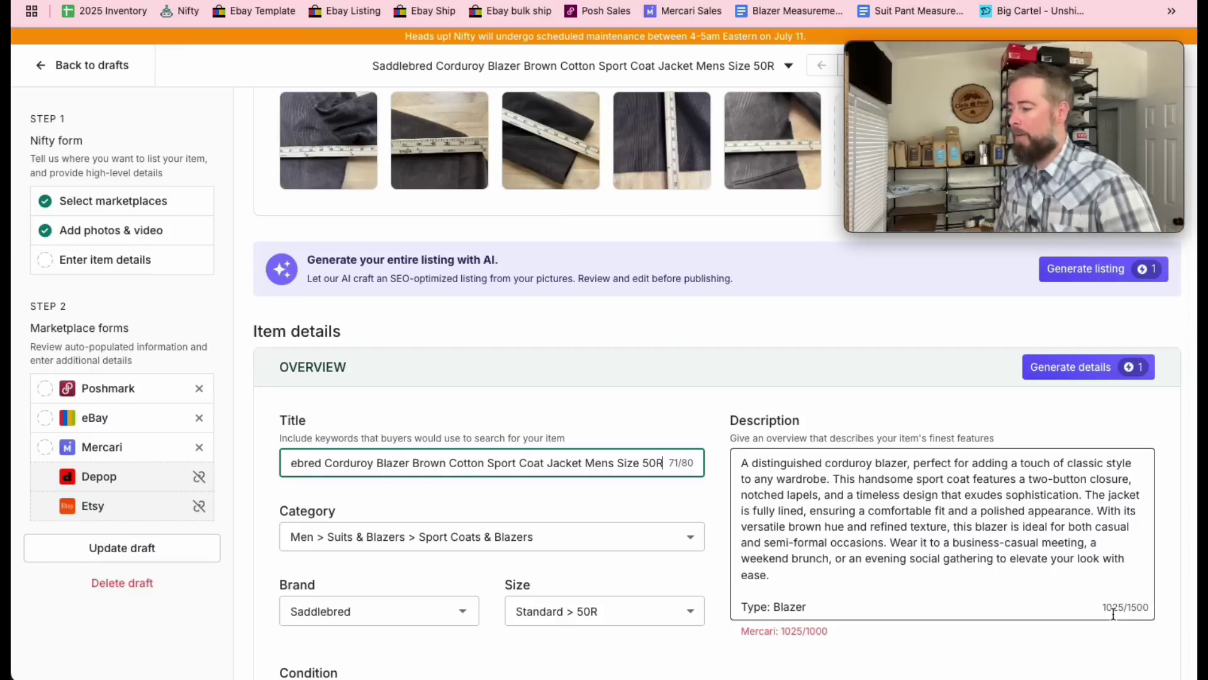
- Insert "Excellent used condition. No rips, stains, or pulls." and "*Measurements in photos" on separate lines above the description's Type line
{"action": "scroll", "coordinate": [928, 517], "scroll_direction": "down", "scroll_amount": 1}
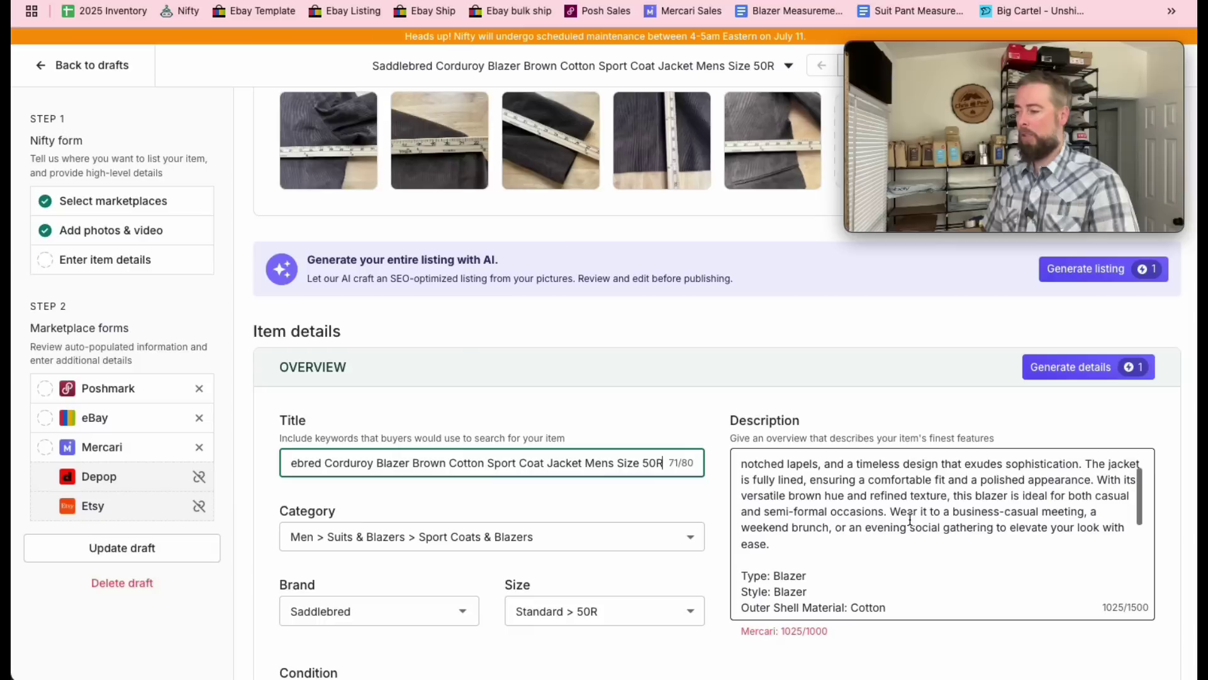
{"action": "left_click", "coordinate": [858, 535]}
{"action": "key", "text": "Return"}
{"action": "type", "text": "*Me"}
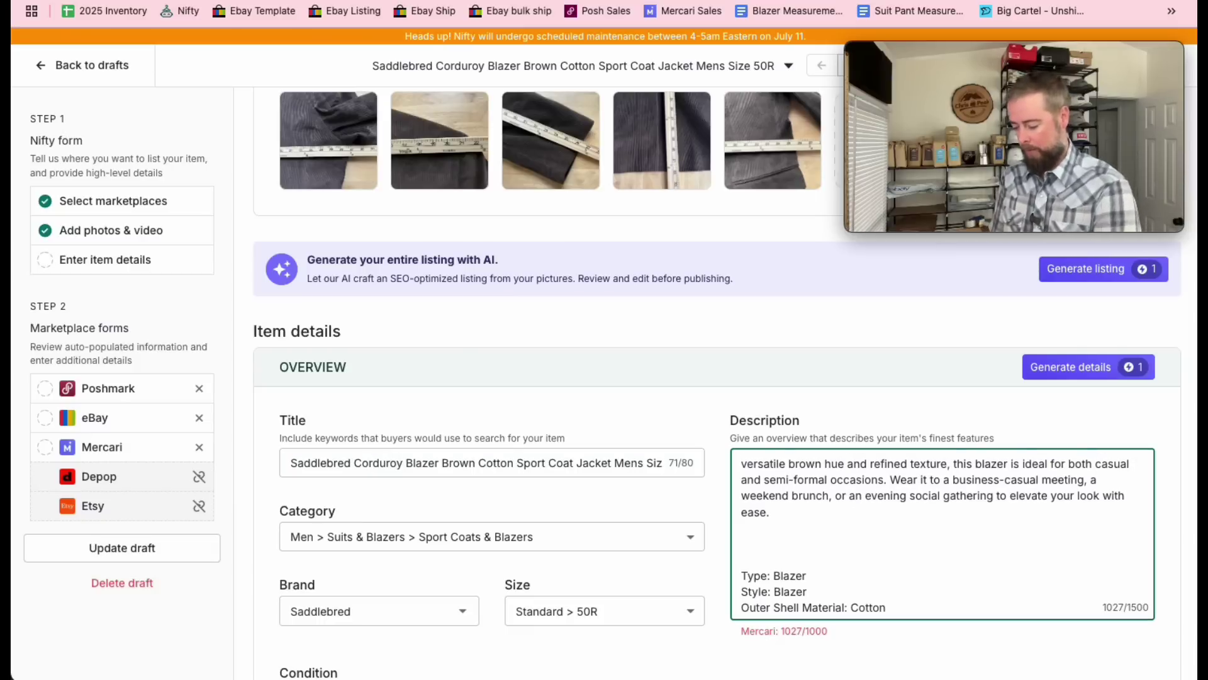
{"action": "type", "text": "ai"}
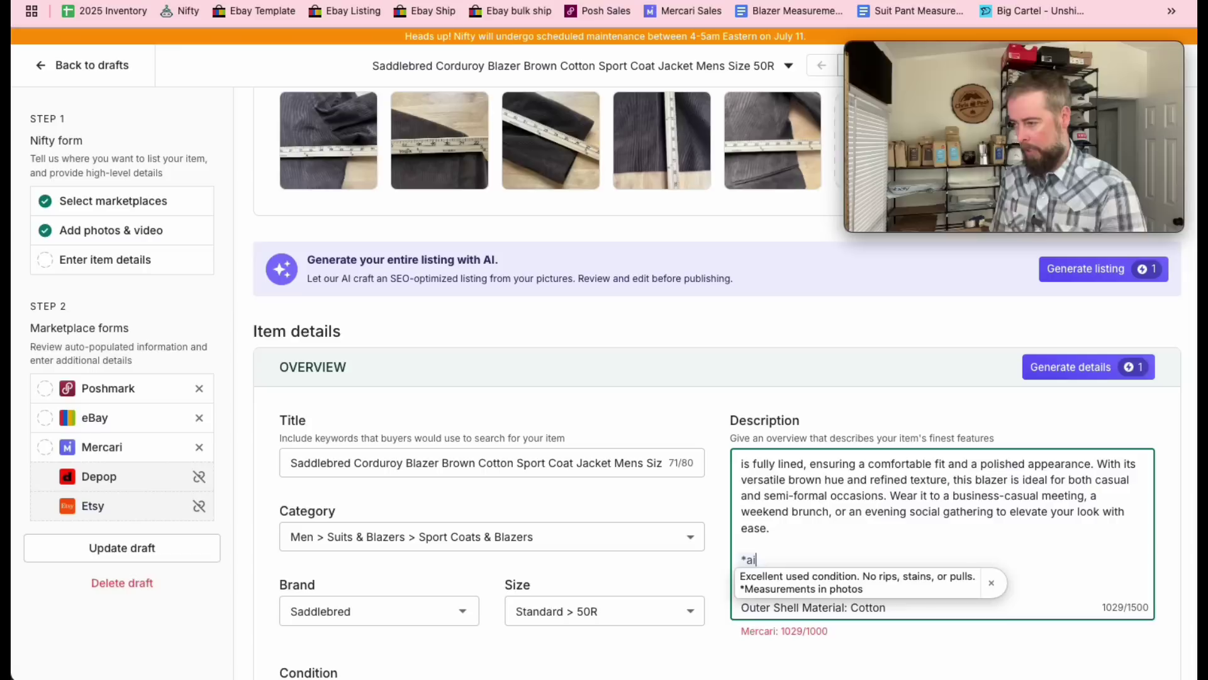
{"action": "key", "text": "Return"}
{"action": "key", "text": "Return"}
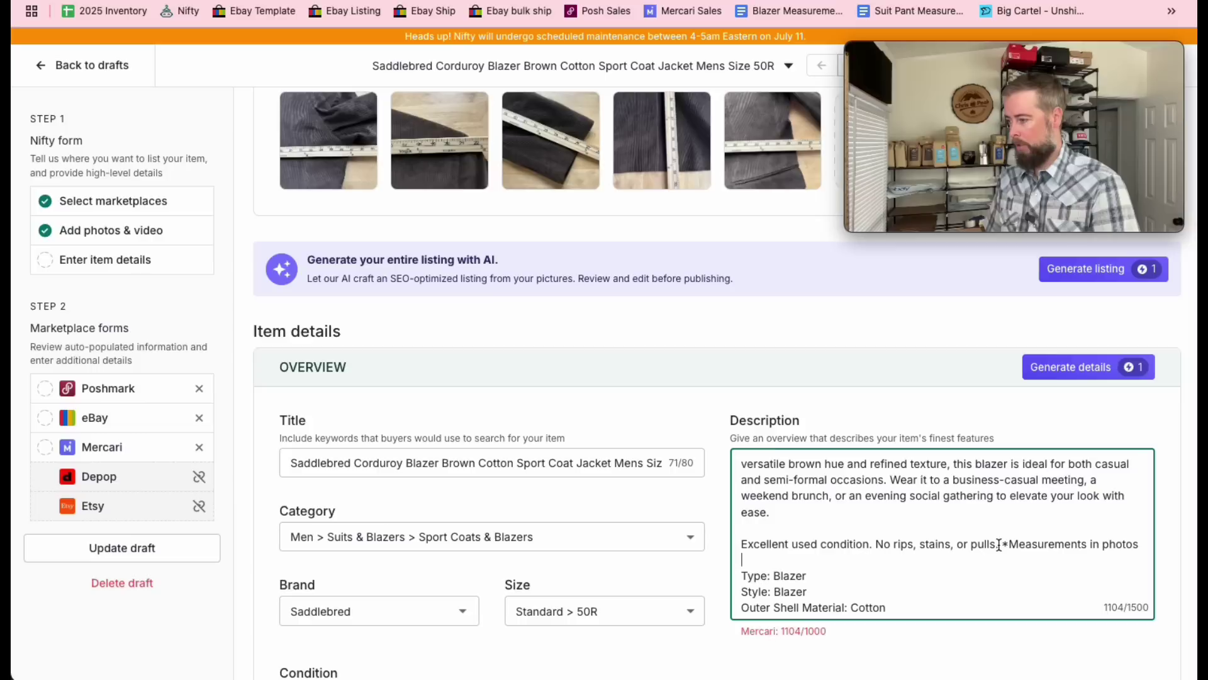
{"action": "key", "text": "Return"}
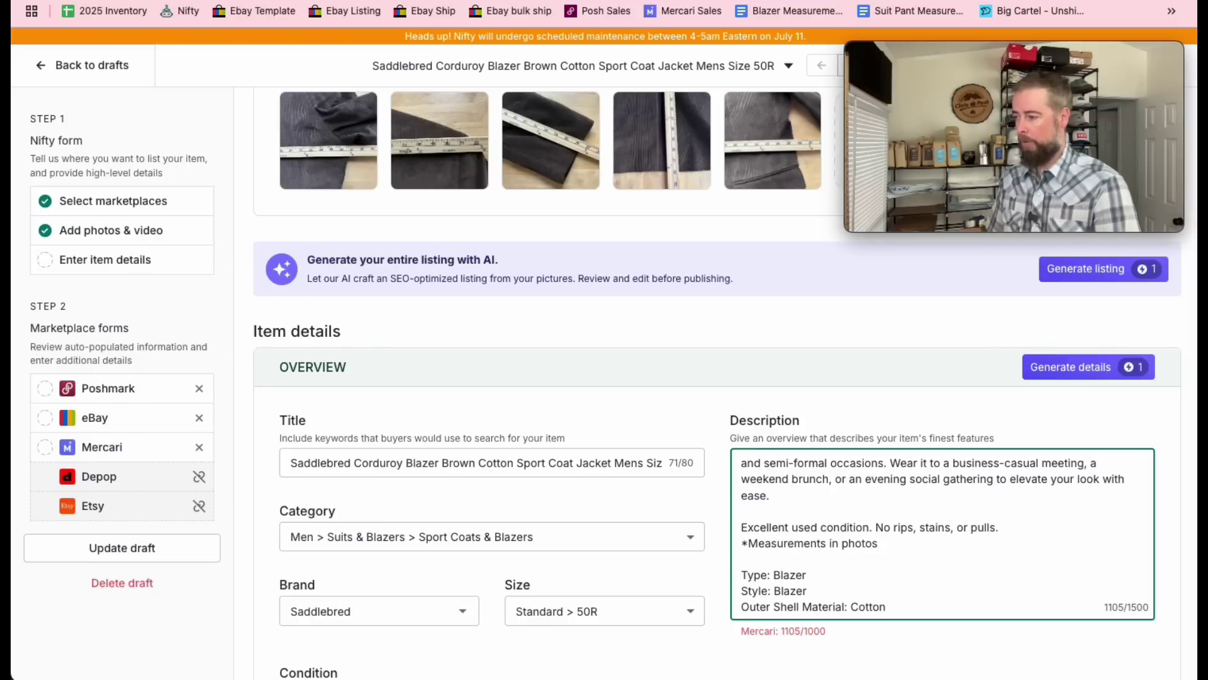
- Add the line "Vent: Single Vent" below the Closure line in the description's attribute list
{"action": "scroll", "coordinate": [837, 499], "scroll_direction": "down", "scroll_amount": 5}
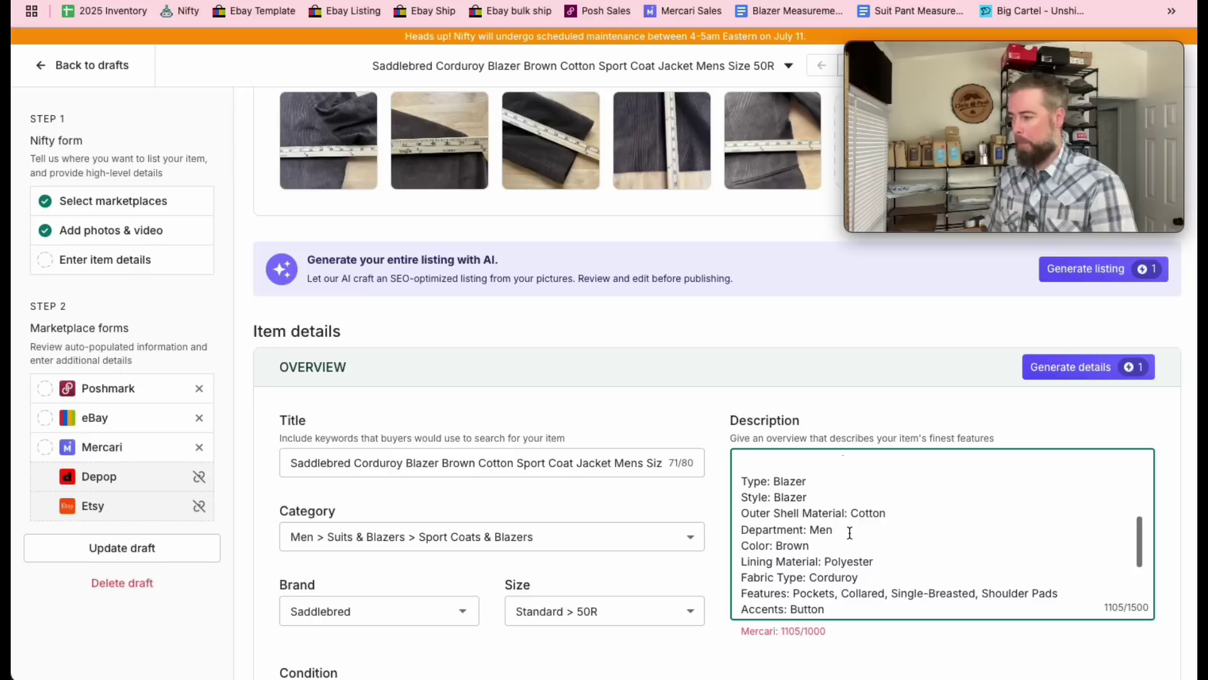
{"action": "scroll", "coordinate": [841, 563], "scroll_direction": "down", "scroll_amount": 5}
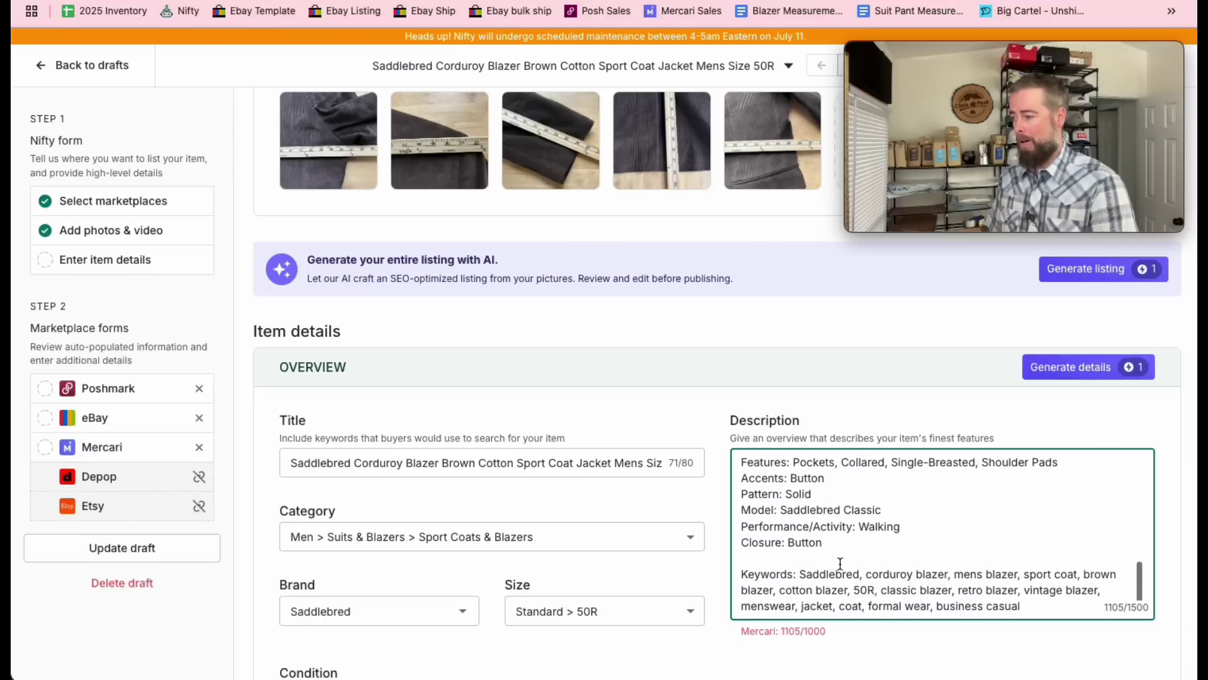
{"action": "scroll", "coordinate": [837, 551], "scroll_direction": "up", "scroll_amount": 6}
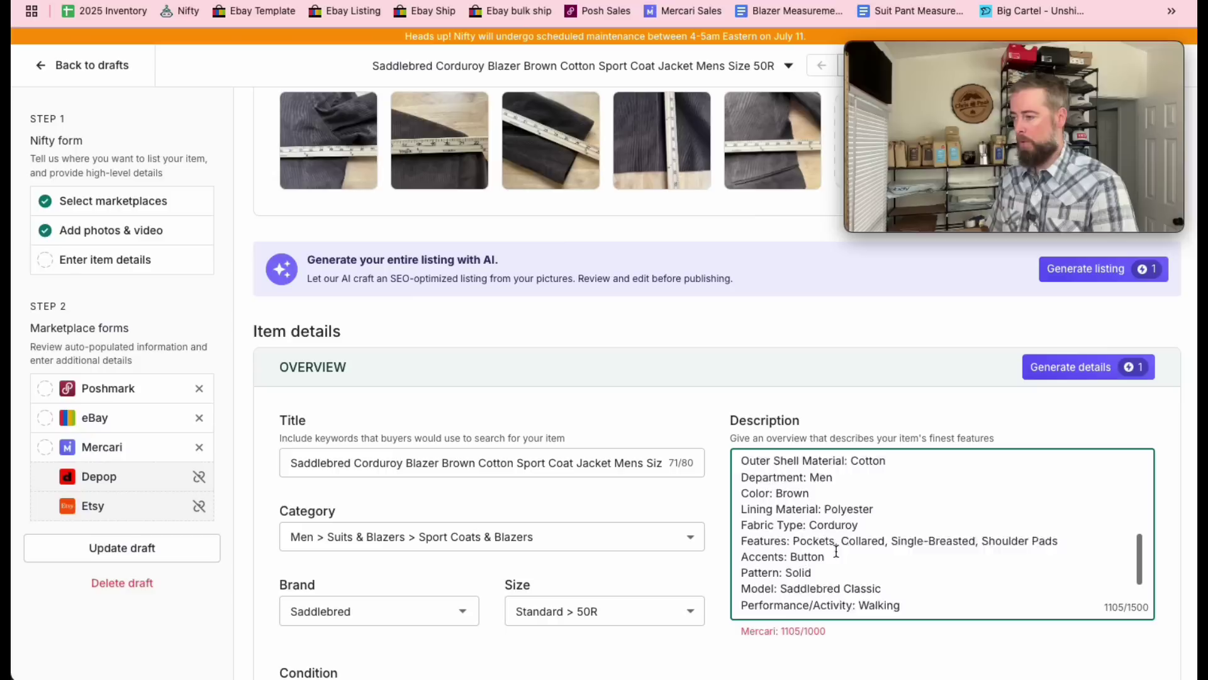
{"action": "scroll", "coordinate": [836, 551], "scroll_direction": "down", "scroll_amount": 2}
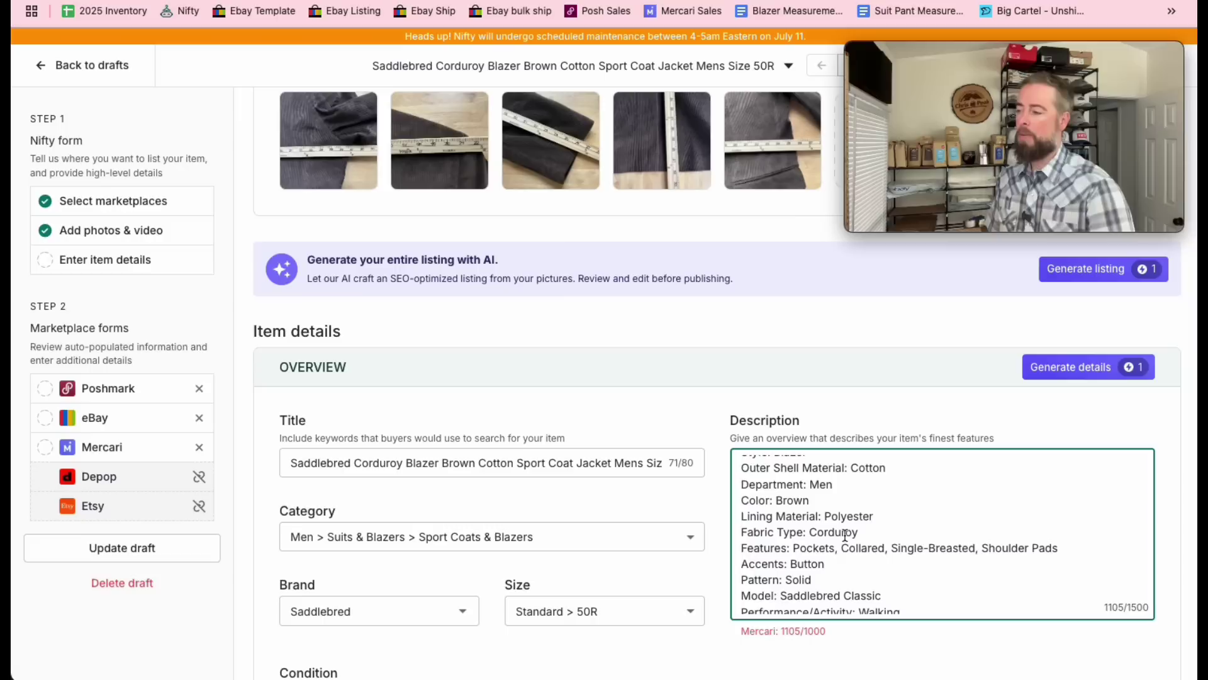
{"action": "scroll", "coordinate": [837, 542], "scroll_direction": "down", "scroll_amount": 2}
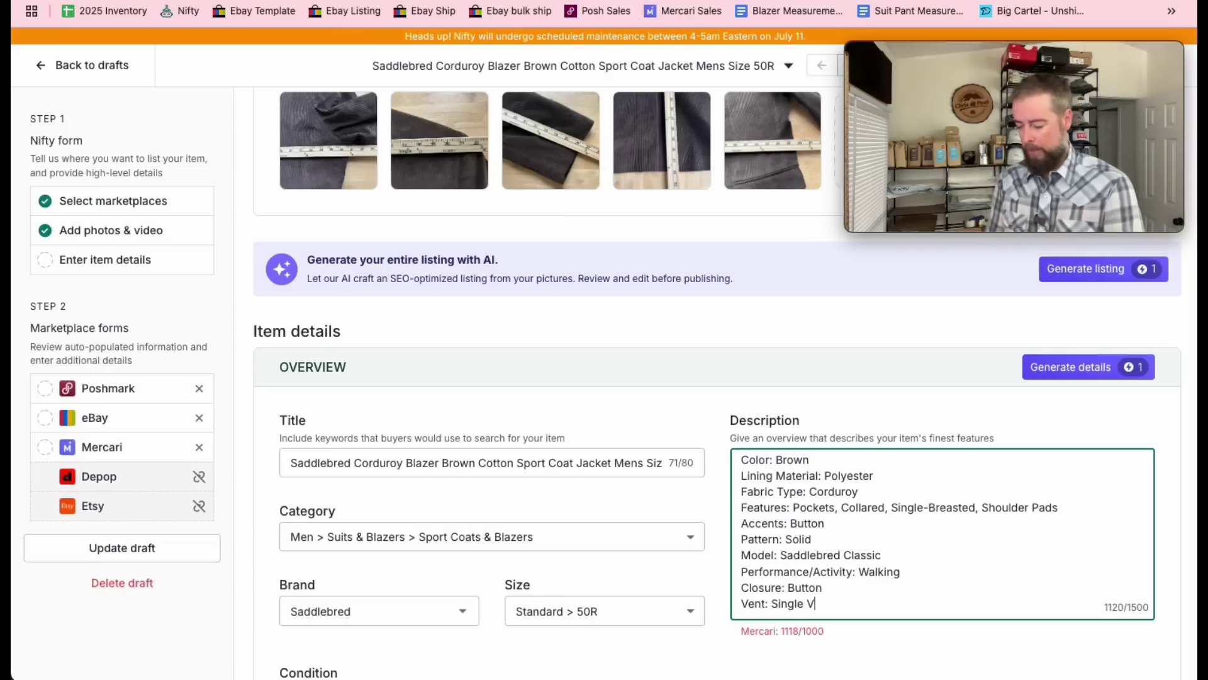
- Check the description's attributes and add the line "2 Button Front" below the Vent line
{"action": "scroll", "coordinate": [823, 511], "scroll_direction": "up", "scroll_amount": 5}
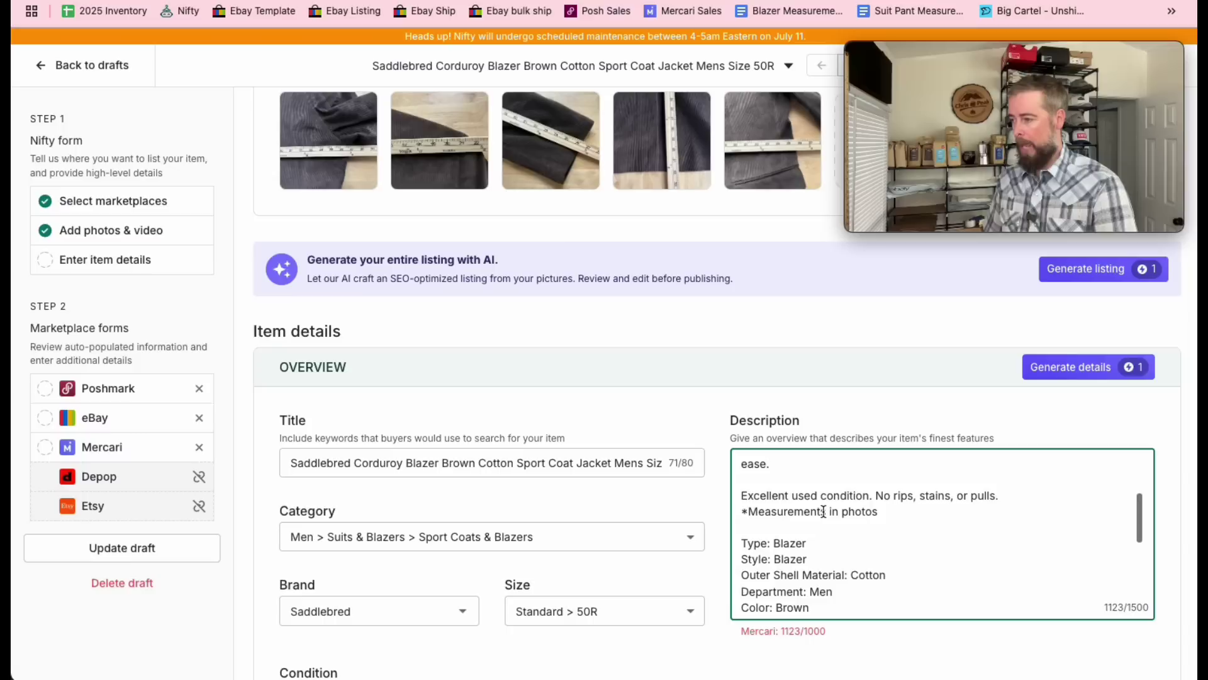
{"action": "scroll", "coordinate": [825, 516], "scroll_direction": "down", "scroll_amount": 2}
{"action": "scroll", "coordinate": [825, 517], "scroll_direction": "down", "scroll_amount": 3}
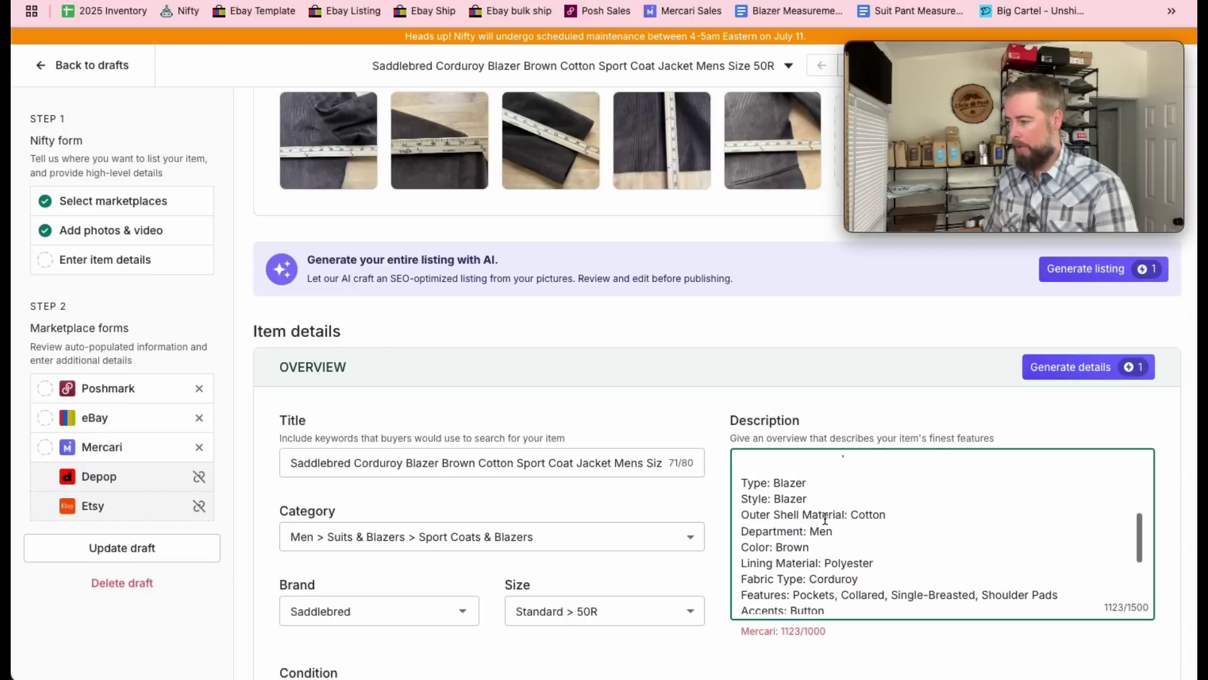
{"action": "scroll", "coordinate": [892, 560], "scroll_direction": "down", "scroll_amount": 2}
{"action": "scroll", "coordinate": [881, 561], "scroll_direction": "up", "scroll_amount": 1}
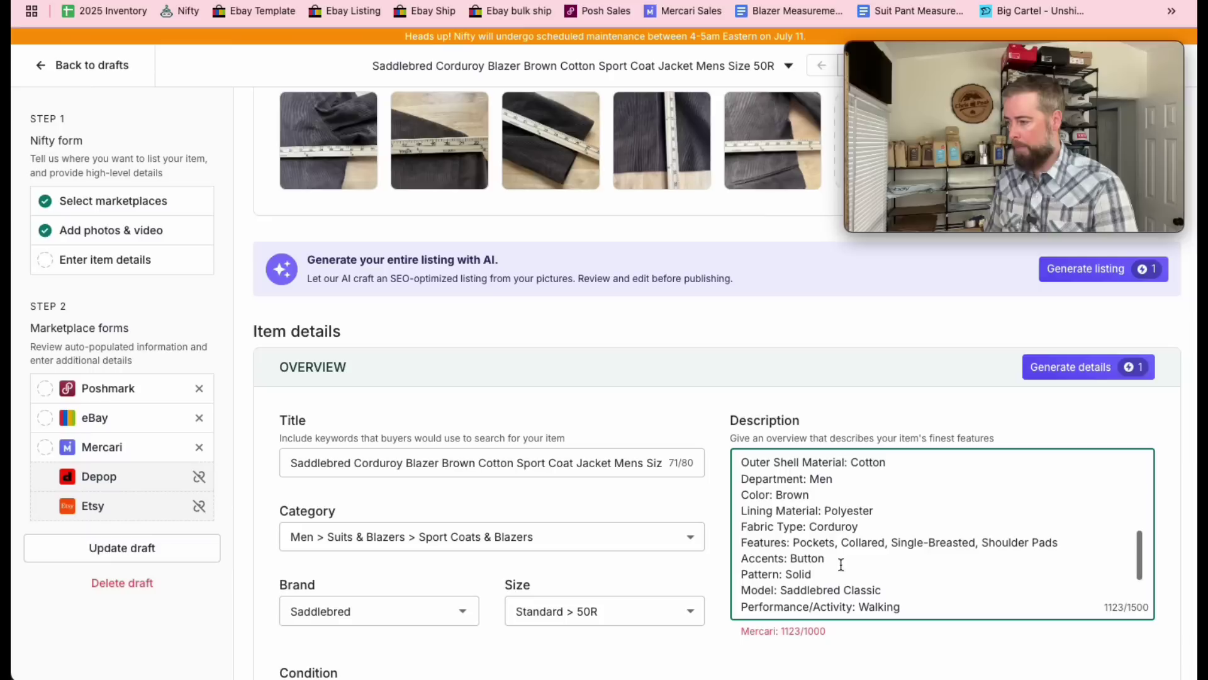
{"action": "scroll", "coordinate": [798, 567], "scroll_direction": "down", "scroll_amount": 2}
{"action": "scroll", "coordinate": [798, 564], "scroll_direction": "down", "scroll_amount": 1}
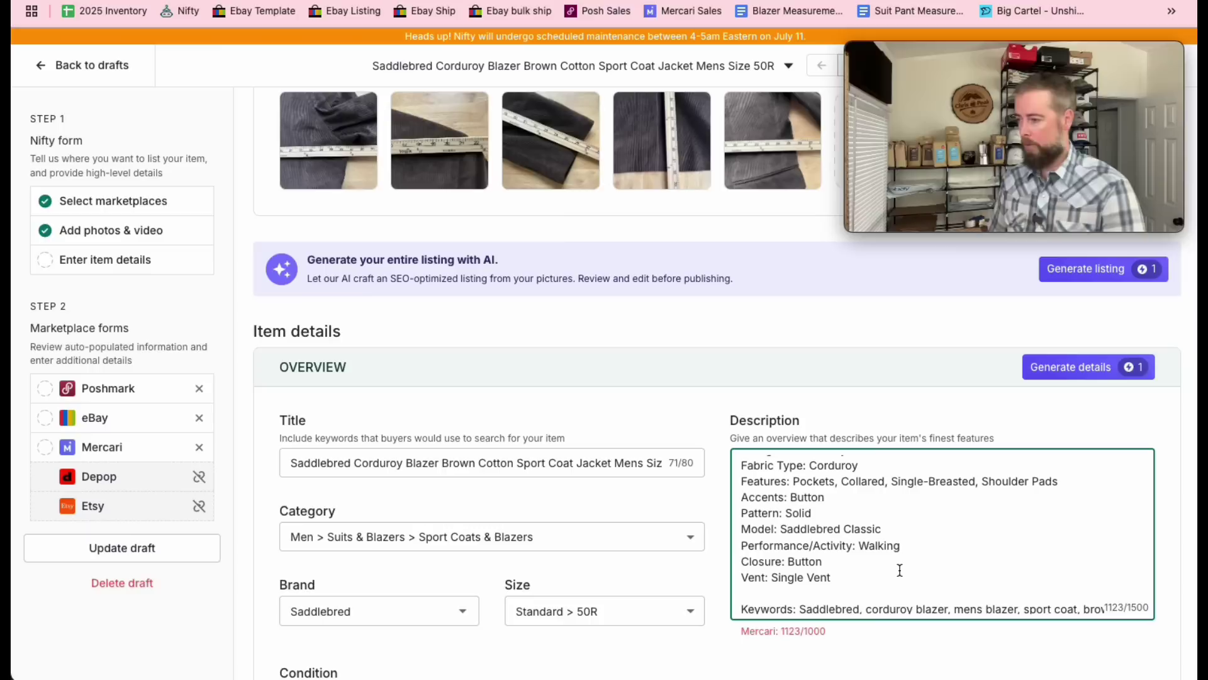
{"action": "key", "text": "Return"}
{"action": "type", "text": "2 Button Front"}
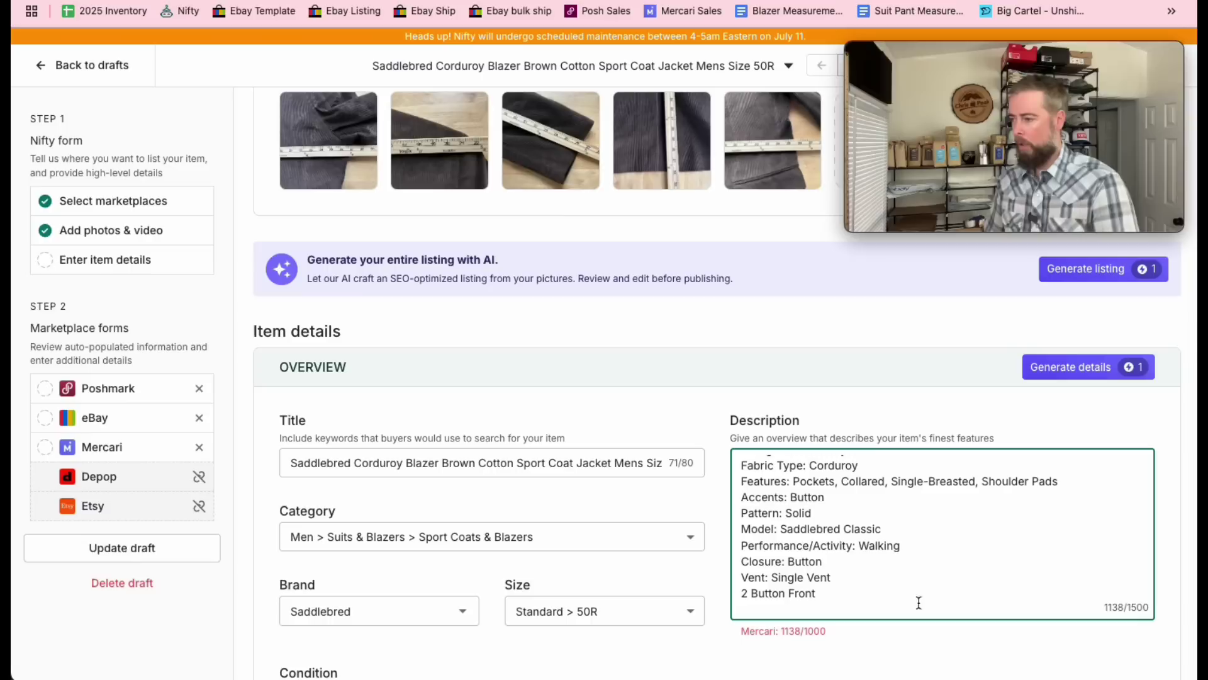
- Delete the "Style: Blazer" line from the description's attribute list
{"action": "scroll", "coordinate": [794, 549], "scroll_direction": "up", "scroll_amount": 2}
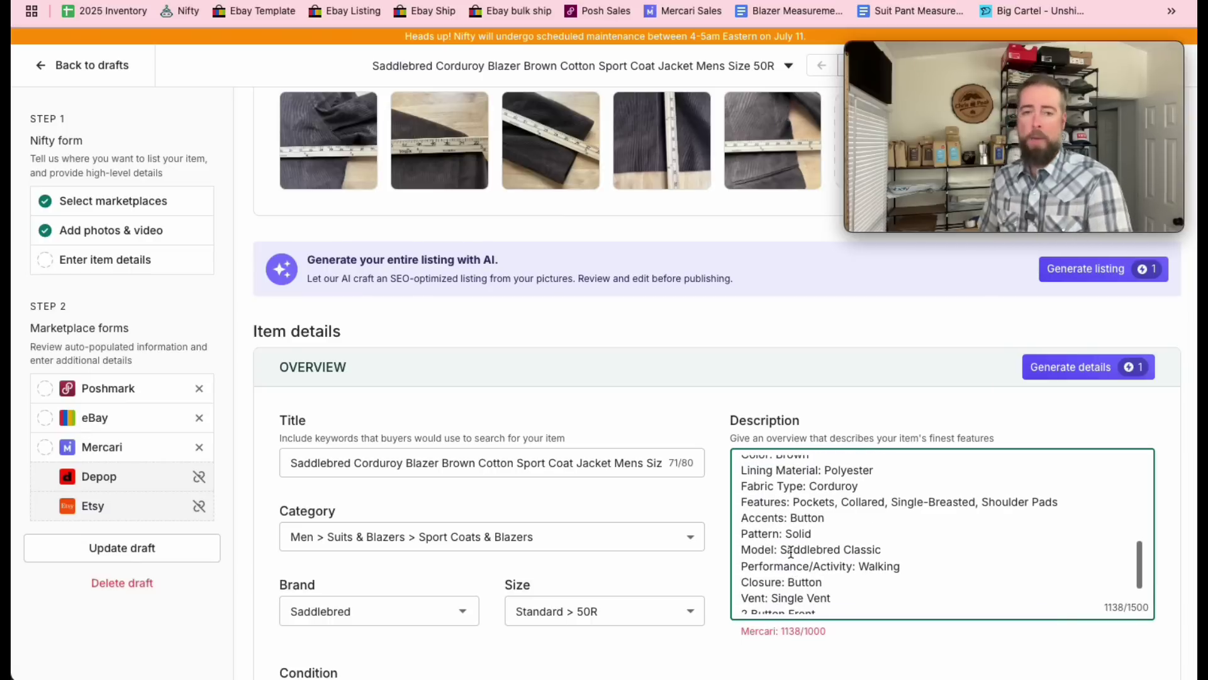
{"action": "scroll", "coordinate": [789, 557], "scroll_direction": "up", "scroll_amount": 3}
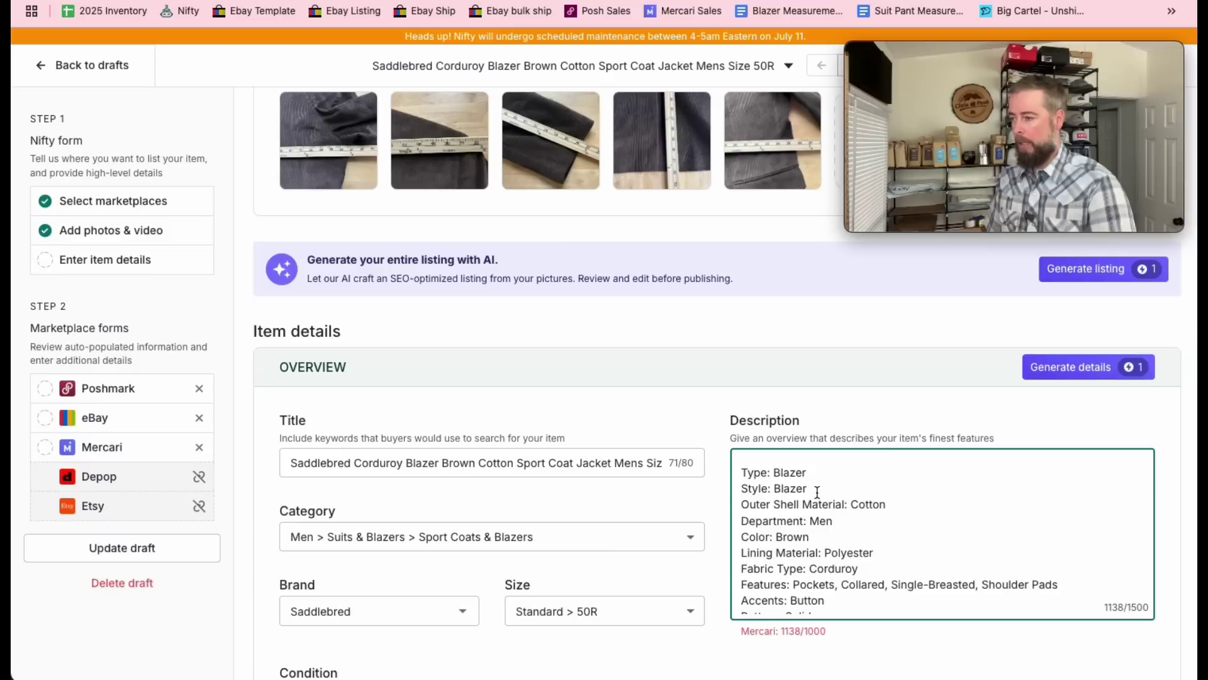
{"action": "left_click_drag", "start_coordinate": [815, 489], "coordinate": [743, 488]}
{"action": "key", "text": "BackSpace"}
{"action": "key", "text": "BackSpace"}
{"action": "scroll", "coordinate": [883, 539], "scroll_direction": "down", "scroll_amount": 1}
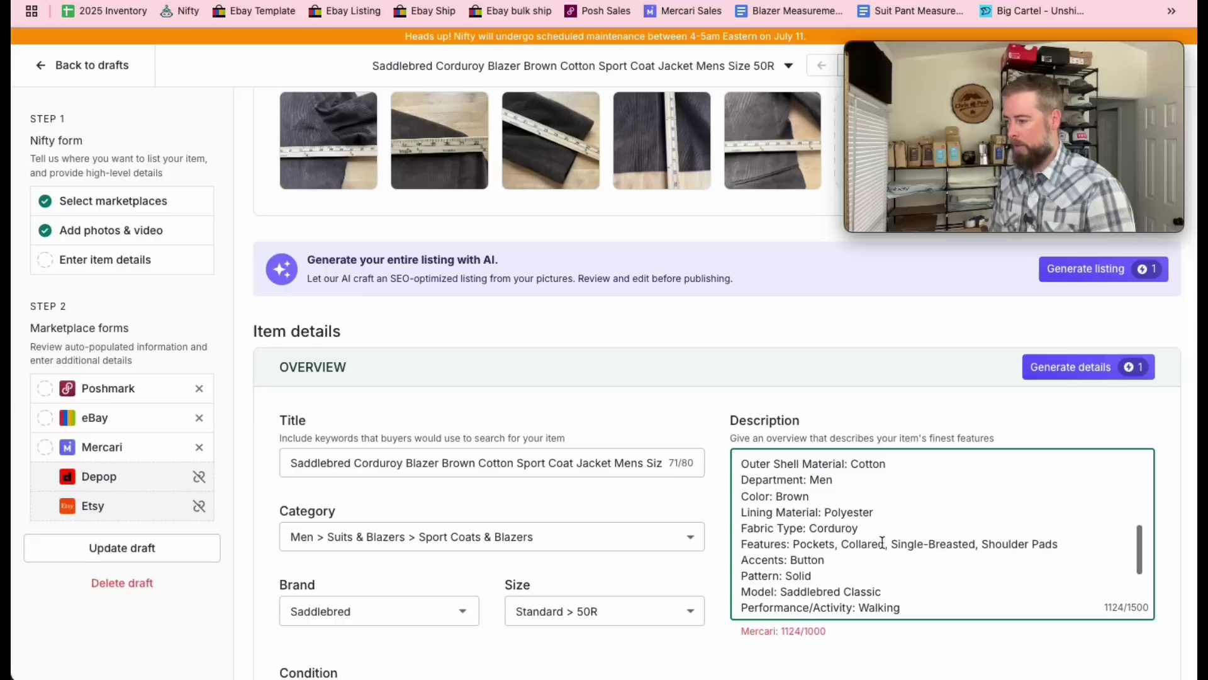
- Remove "Shoulder Pads" from the description's Features line and trim other unneeded attributes
{"action": "left_click_drag", "start_coordinate": [1060, 545], "coordinate": [989, 545]}
{"action": "key", "text": "BackSpace"}
{"action": "key", "text": "BackSpace"}
{"action": "key", "text": "BackSpace"}
{"action": "key", "text": "BackSpace"}
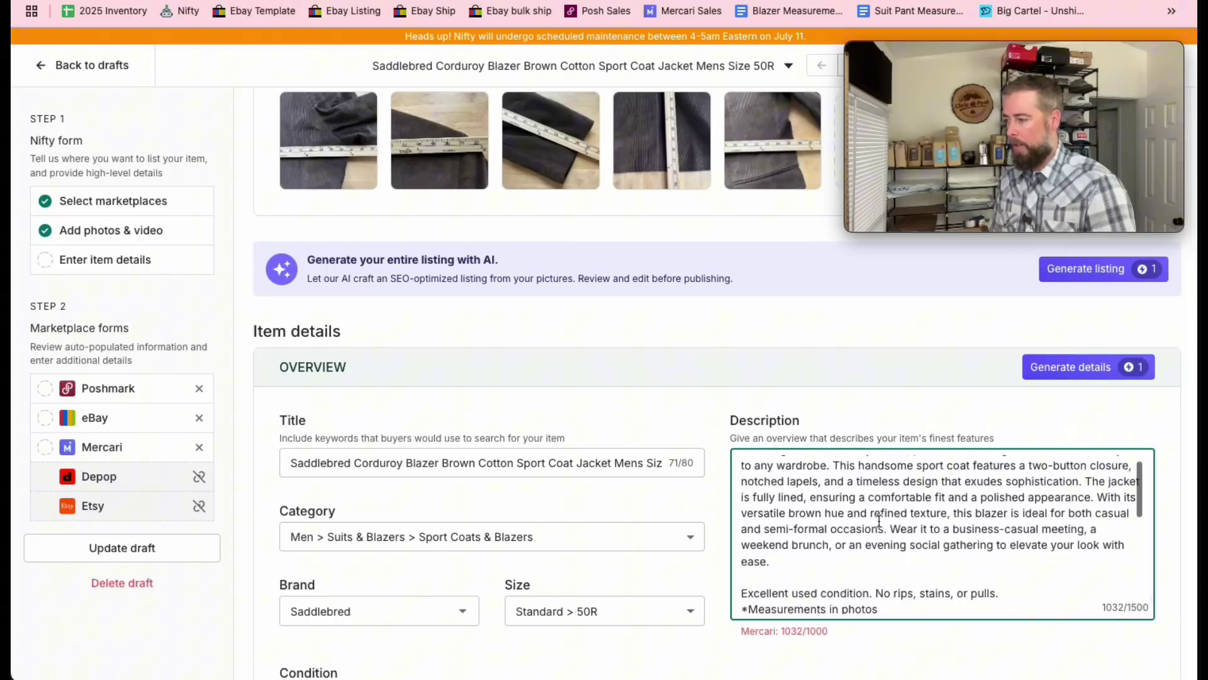
- Delete the description sentence about the versatile brown hue, refined texture and casual or semi-formal occasions
{"action": "scroll", "coordinate": [920, 541], "scroll_direction": "up", "scroll_amount": 1}
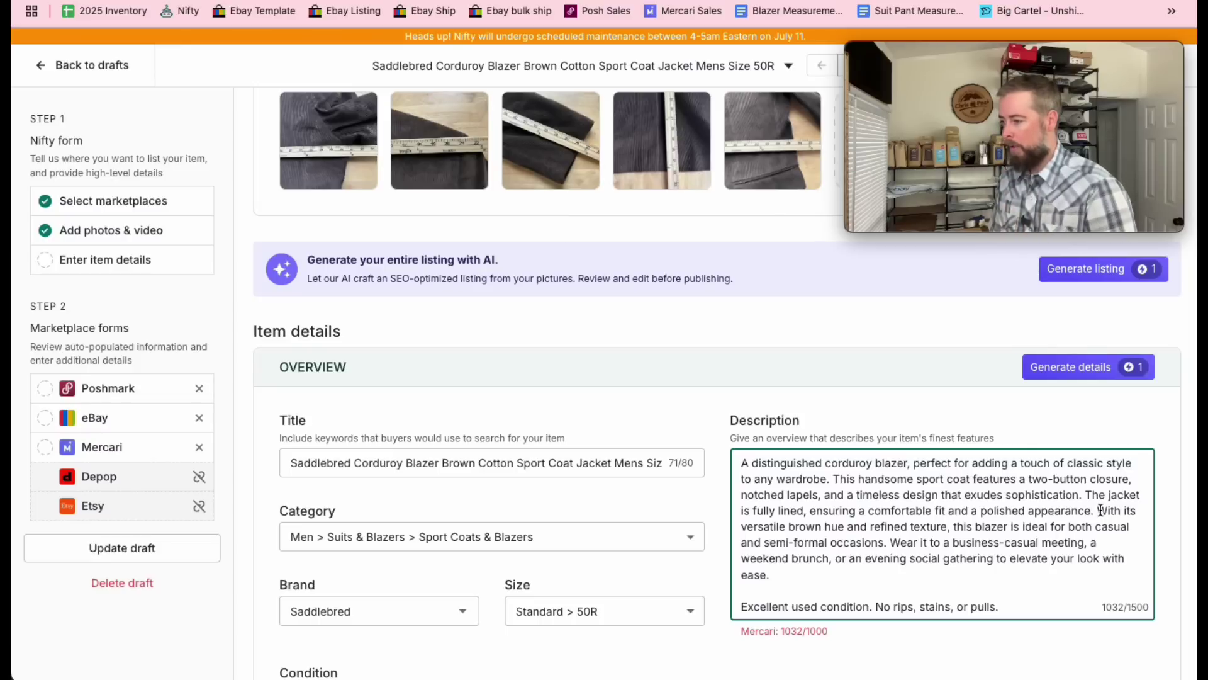
{"action": "left_click_drag", "start_coordinate": [1099, 510], "coordinate": [891, 543]}
{"action": "key", "text": "BackSpace"}
{"action": "scroll", "coordinate": [891, 543], "scroll_direction": "down", "scroll_amount": 5}
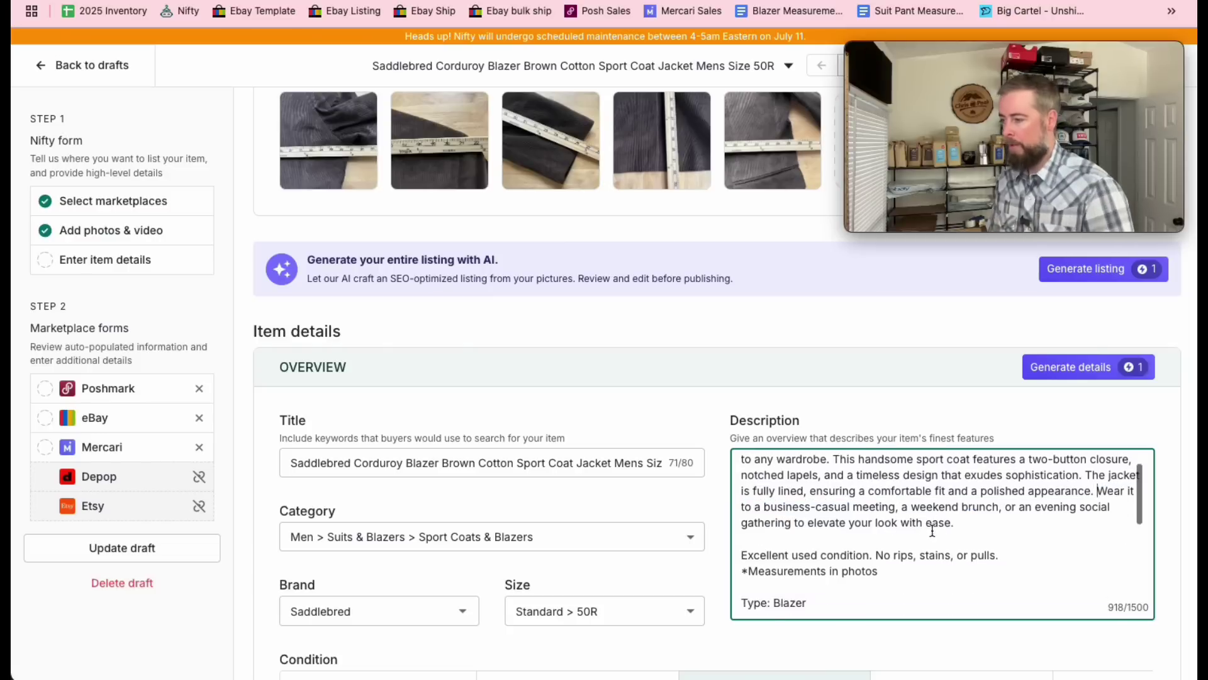
- Change the description's Vent line to read "Single Rear Vent"
{"action": "scroll", "coordinate": [849, 536], "scroll_direction": "down", "scroll_amount": 5}
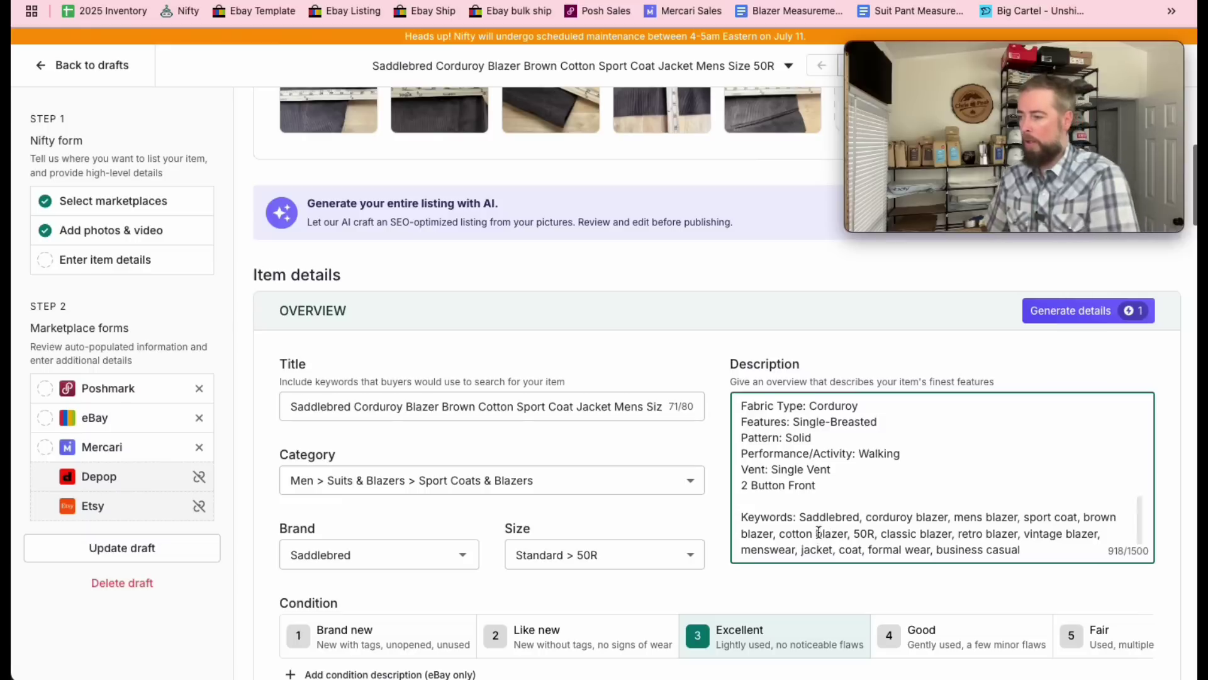
{"action": "left_click", "coordinate": [768, 469]}
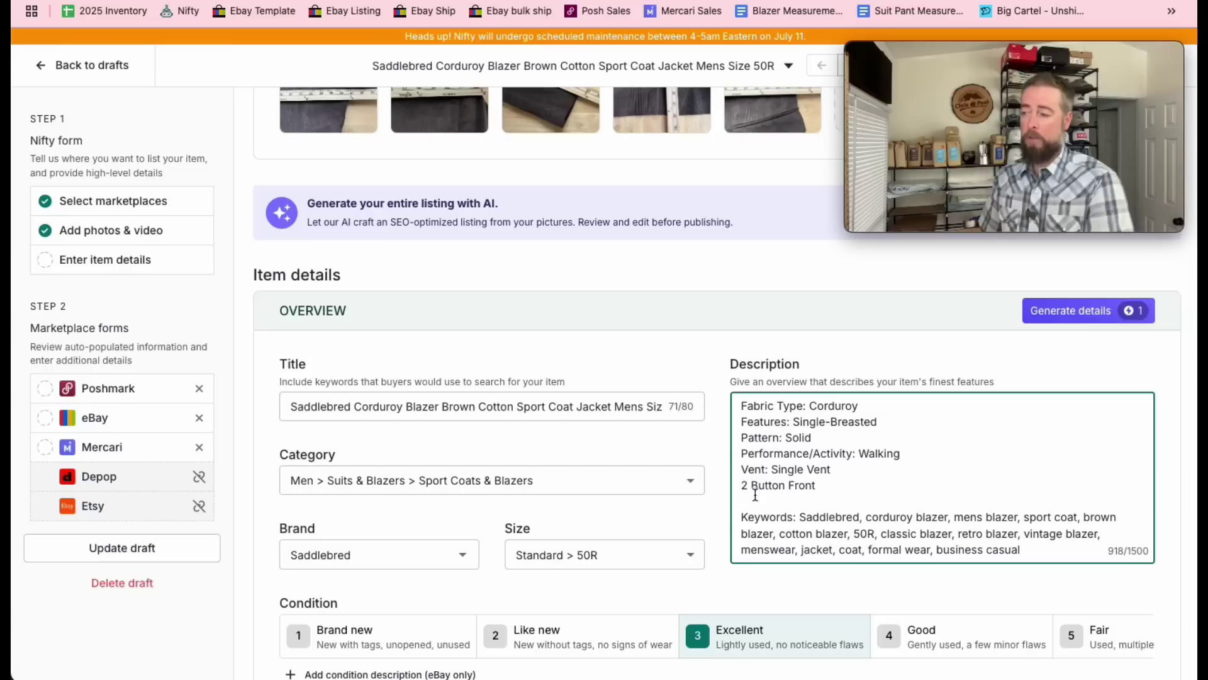
{"action": "scroll", "coordinate": [758, 499], "scroll_direction": "down", "scroll_amount": 1}
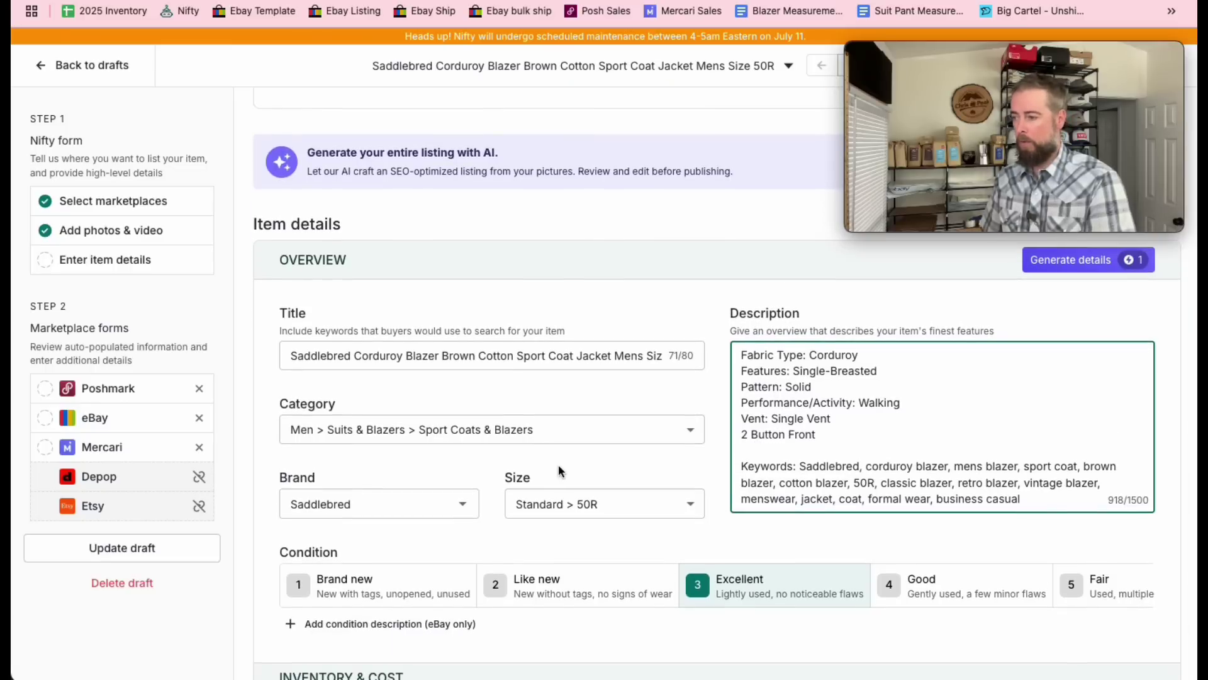
{"action": "left_click", "coordinate": [810, 419]}
{"action": "type", "text": "Rear"}
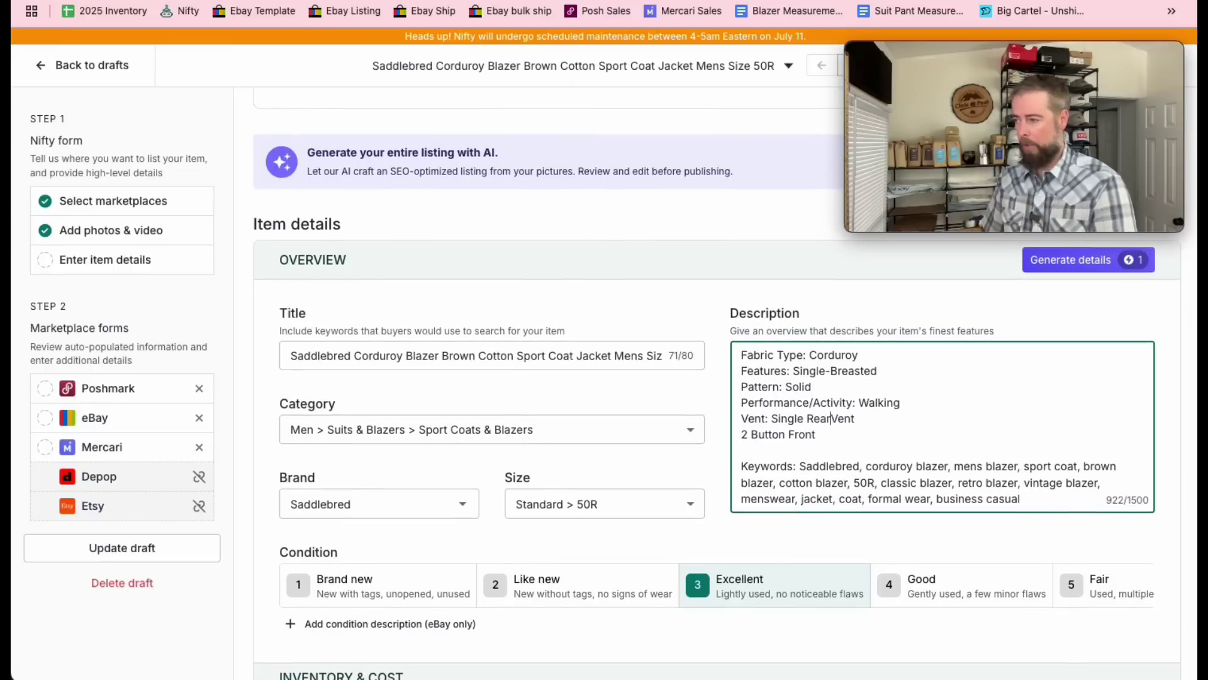
- Set the listing price to $49.99 in the inventory and cost section
{"action": "scroll", "coordinate": [774, 475], "scroll_direction": "down", "scroll_amount": 3}
{"action": "scroll", "coordinate": [775, 479], "scroll_direction": "down", "scroll_amount": 2}
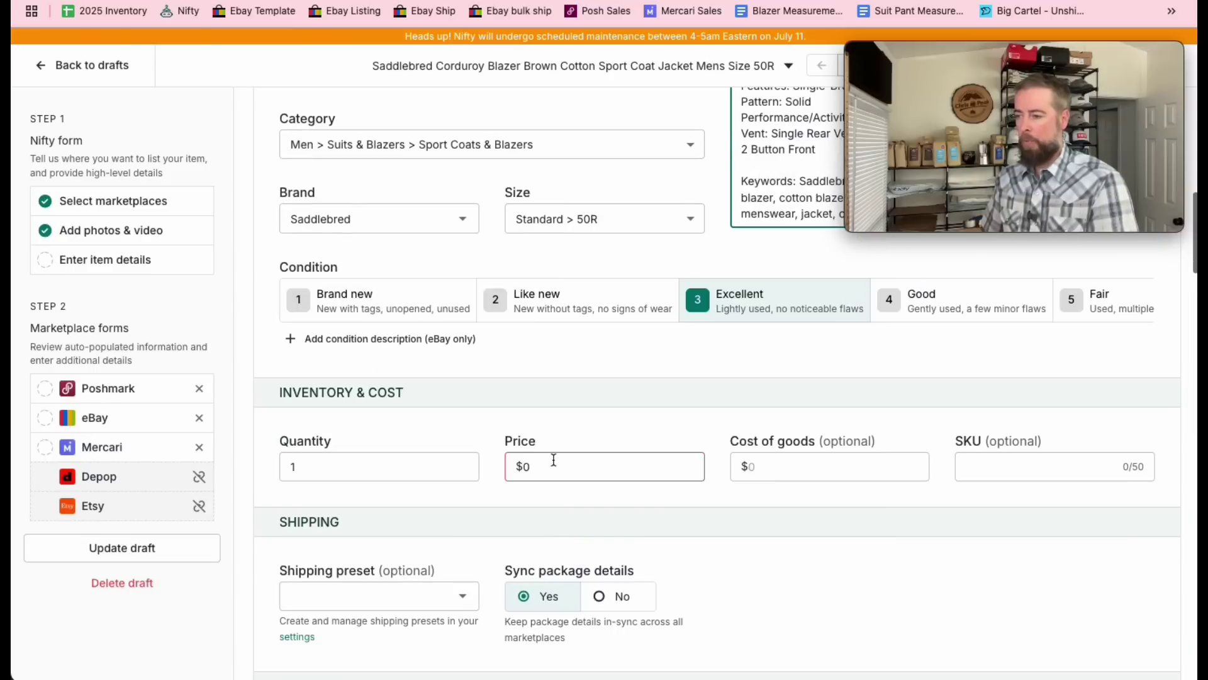
{"action": "left_click", "coordinate": [556, 460]}
{"action": "type", "text": "49.99"}
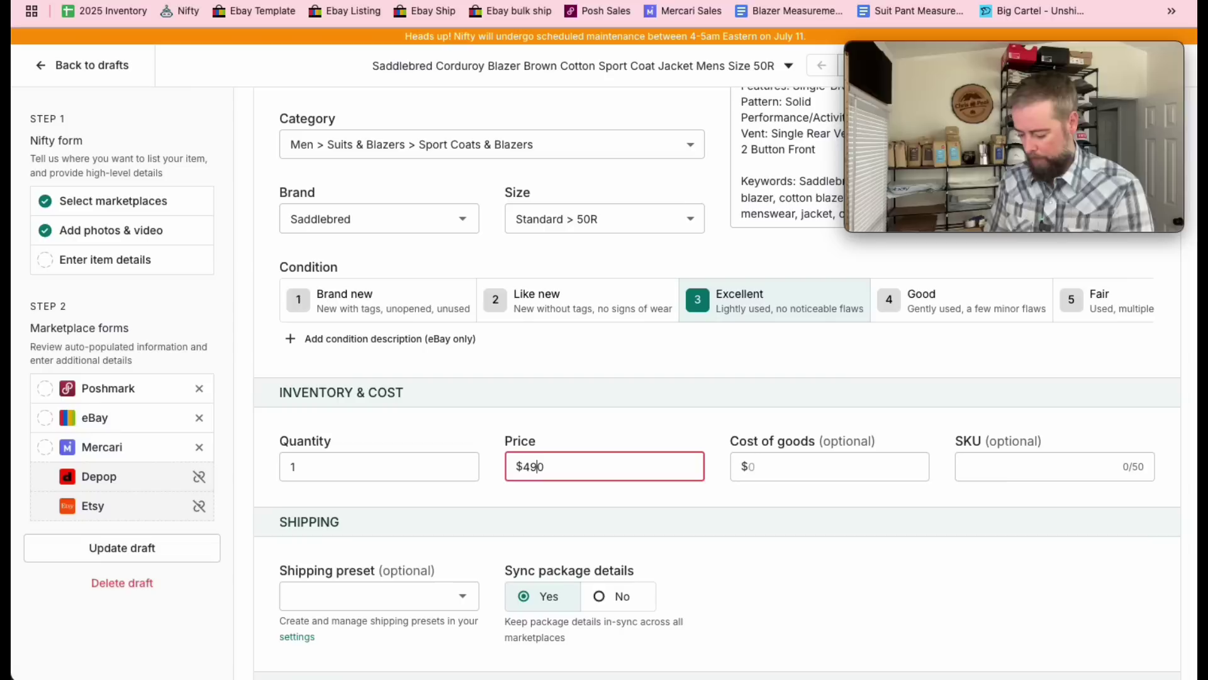
{"action": "key", "text": "Delete"}
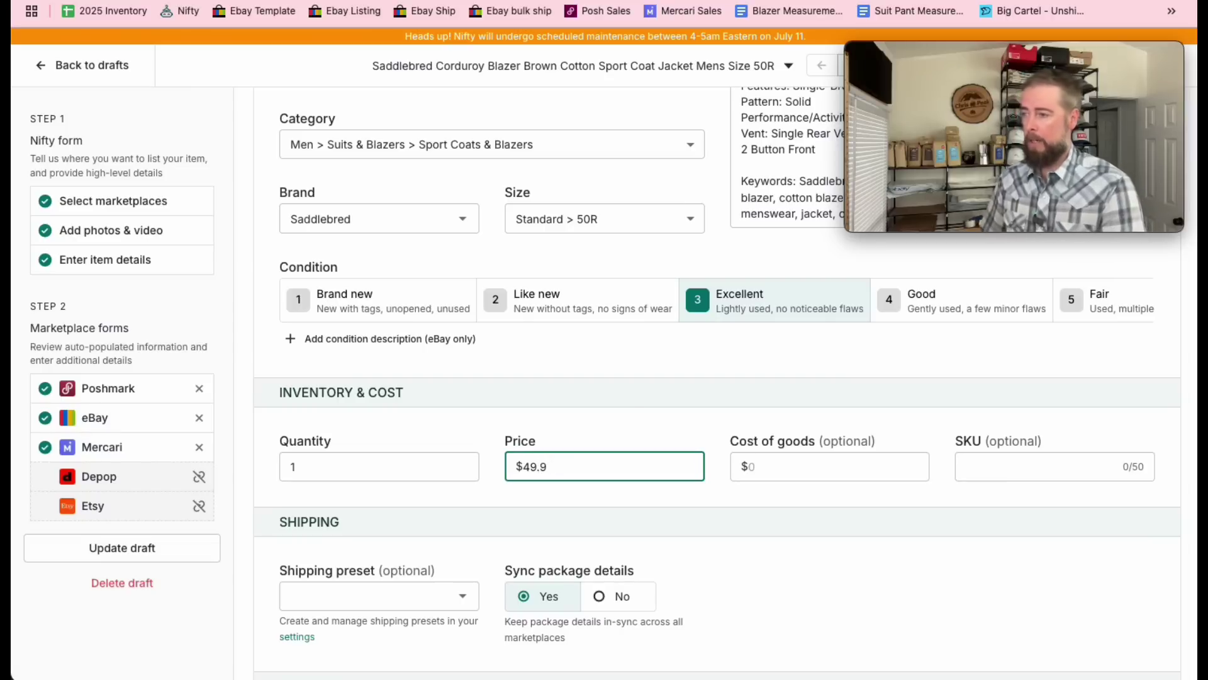
{"action": "type", "text": "9"}
{"action": "left_click", "coordinate": [538, 404]}
- Enter J5 as the item's SKU
{"action": "left_click", "coordinate": [966, 464]}
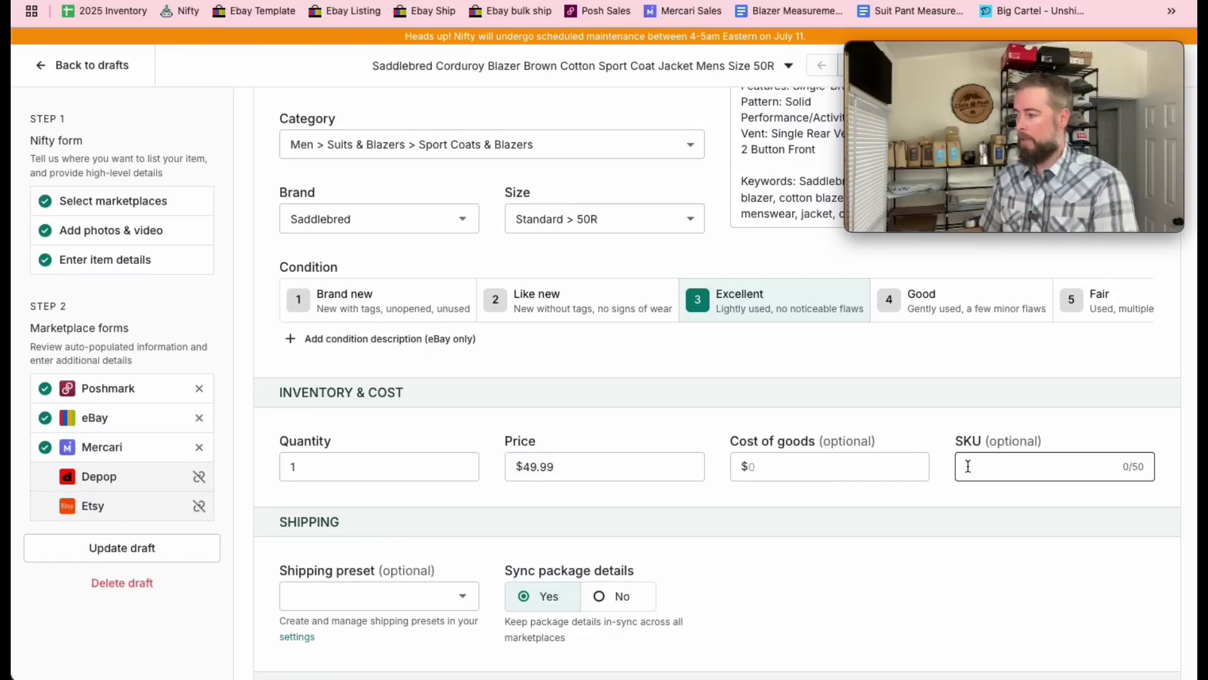
{"action": "left_click", "coordinate": [978, 470]}
{"action": "type", "text": "j"}
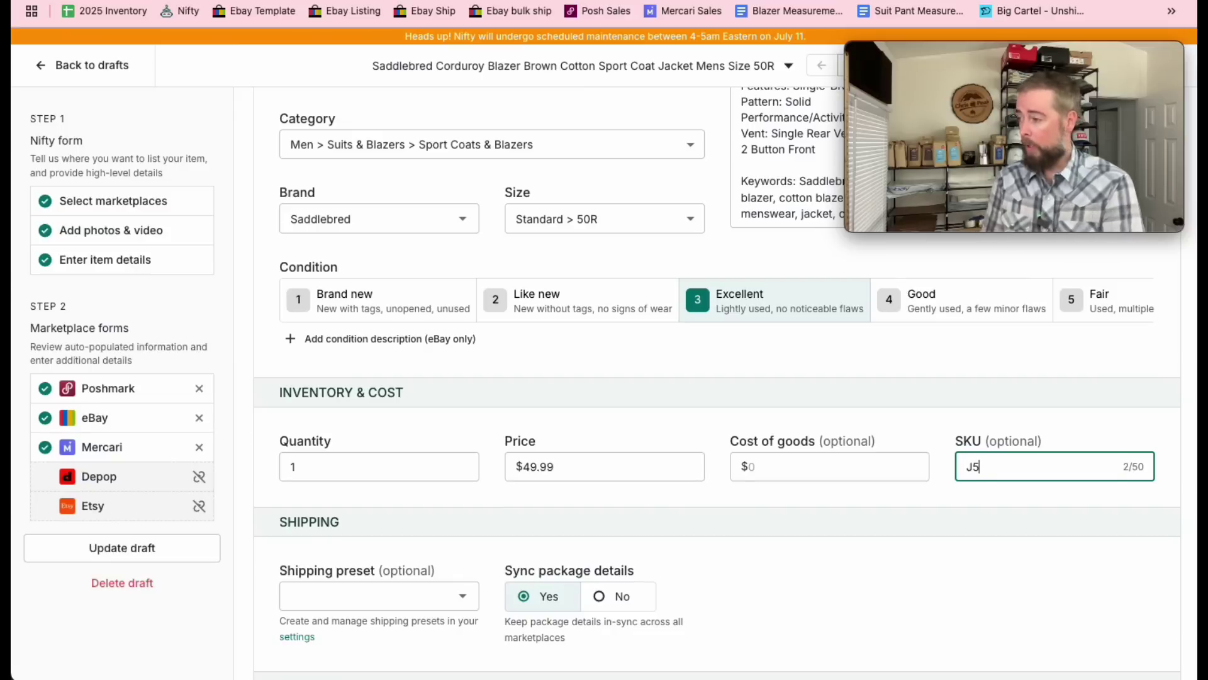
{"action": "left_click", "coordinate": [702, 417]}
- Change the eBay category to Suits & Suit Separates under Men's Clothing
{"action": "scroll", "coordinate": [640, 421], "scroll_direction": "down", "scroll_amount": 1}
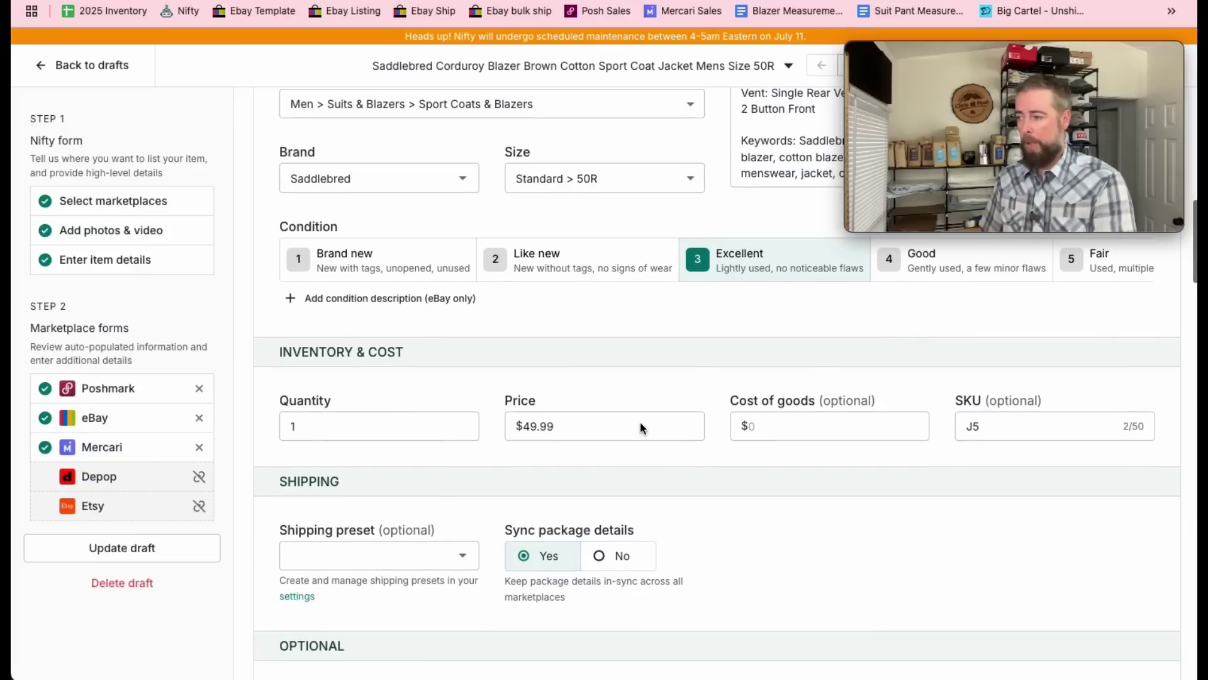
{"action": "scroll", "coordinate": [598, 451], "scroll_direction": "down", "scroll_amount": 4}
{"action": "scroll", "coordinate": [580, 452], "scroll_direction": "down", "scroll_amount": 6}
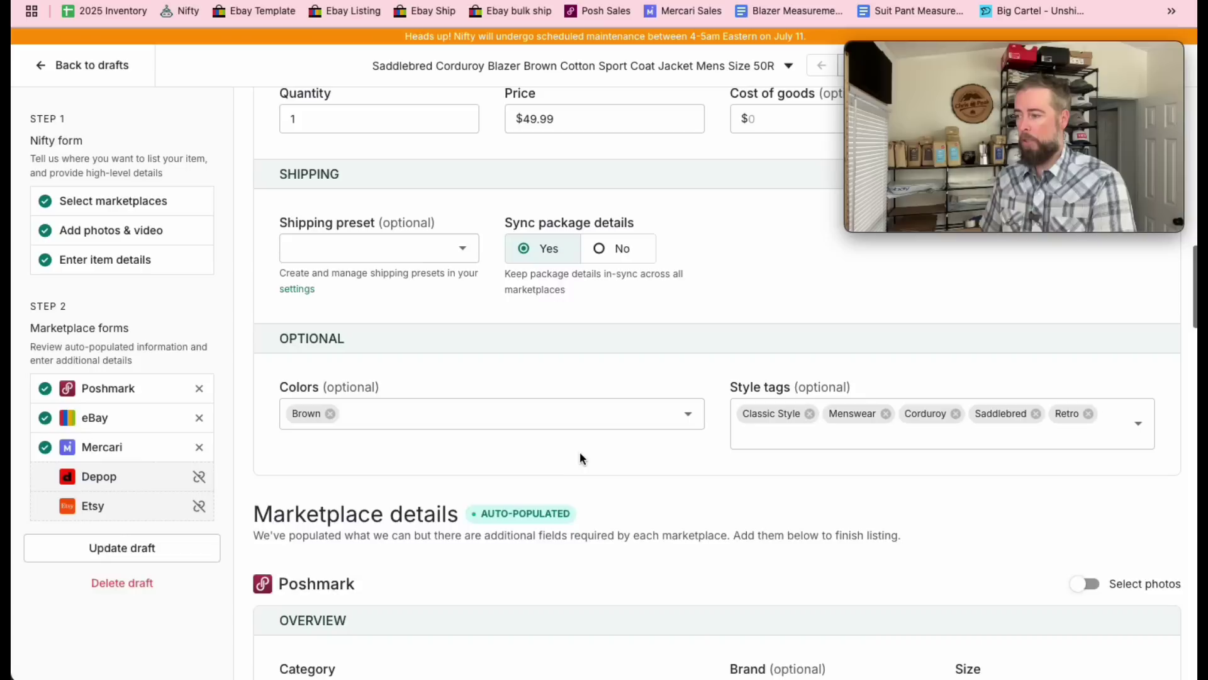
{"action": "scroll", "coordinate": [580, 453], "scroll_direction": "down", "scroll_amount": 2}
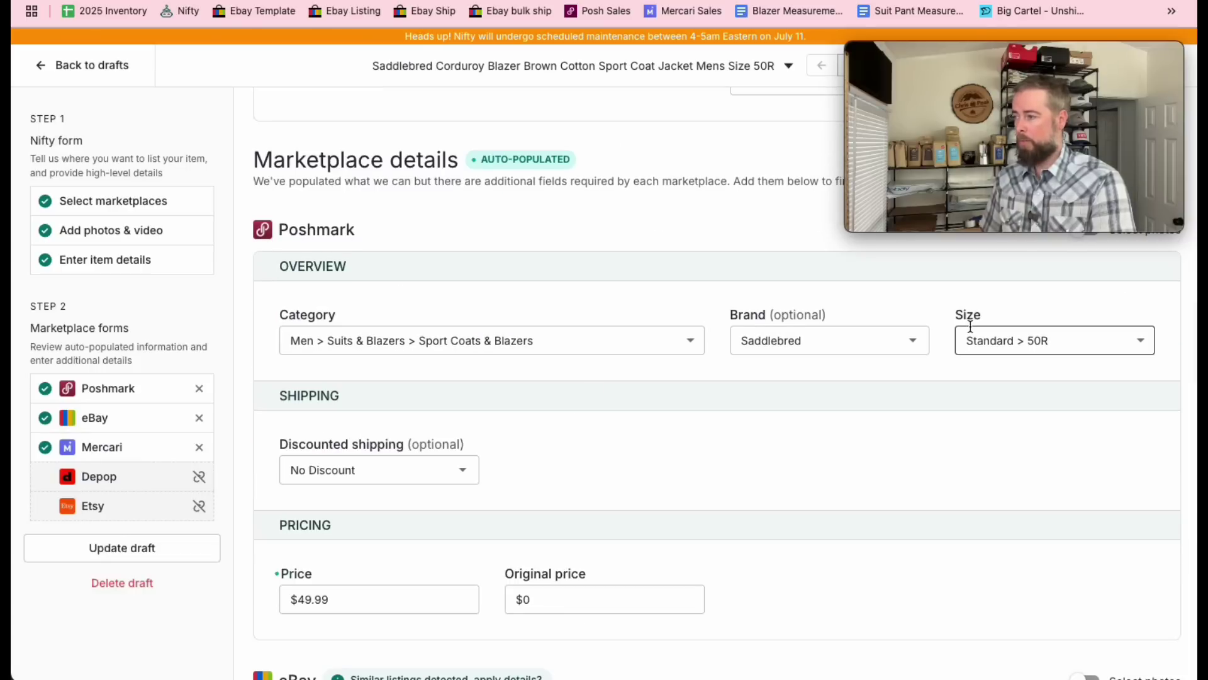
{"action": "scroll", "coordinate": [660, 371], "scroll_direction": "down", "scroll_amount": 4}
{"action": "scroll", "coordinate": [658, 376], "scroll_direction": "down", "scroll_amount": 3}
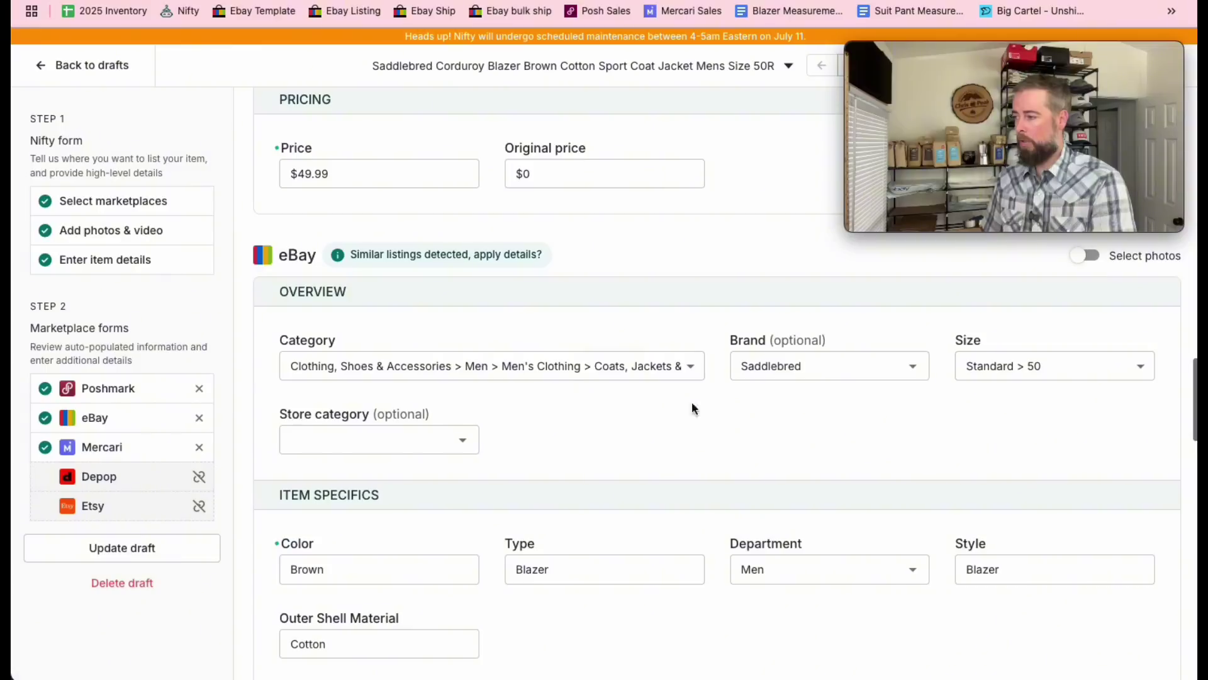
{"action": "left_click", "coordinate": [516, 369]}
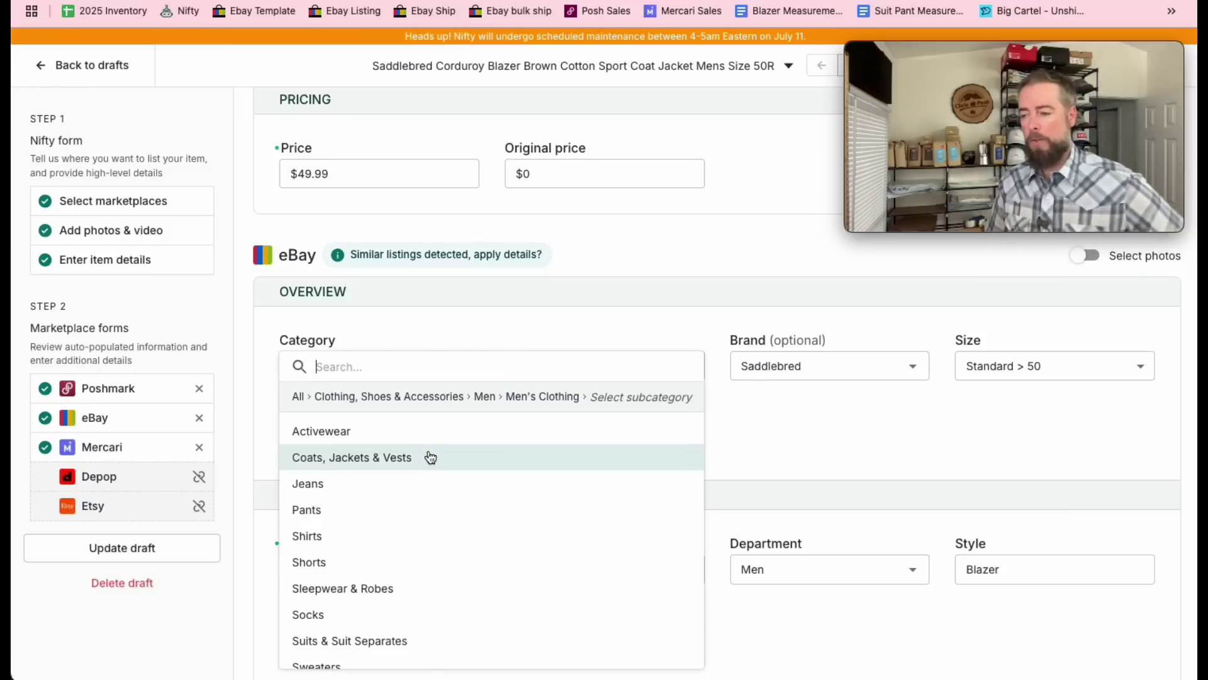
{"action": "scroll", "coordinate": [427, 459], "scroll_direction": "down", "scroll_amount": 2}
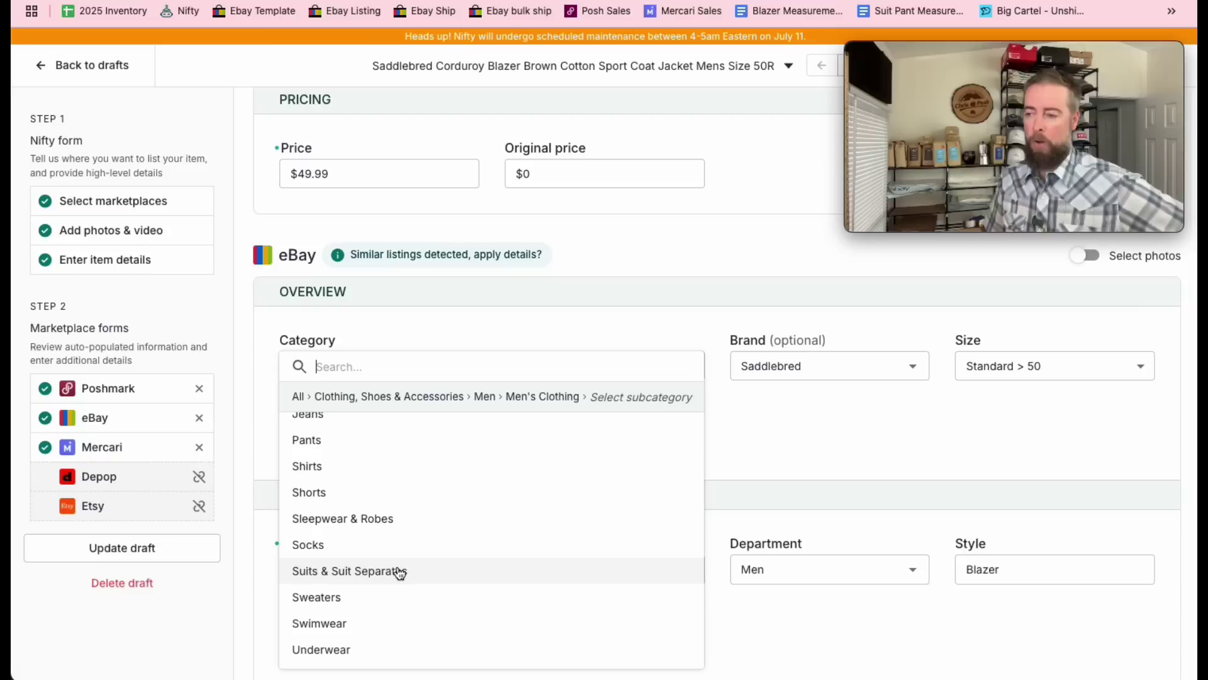
{"action": "left_click", "coordinate": [381, 577]}
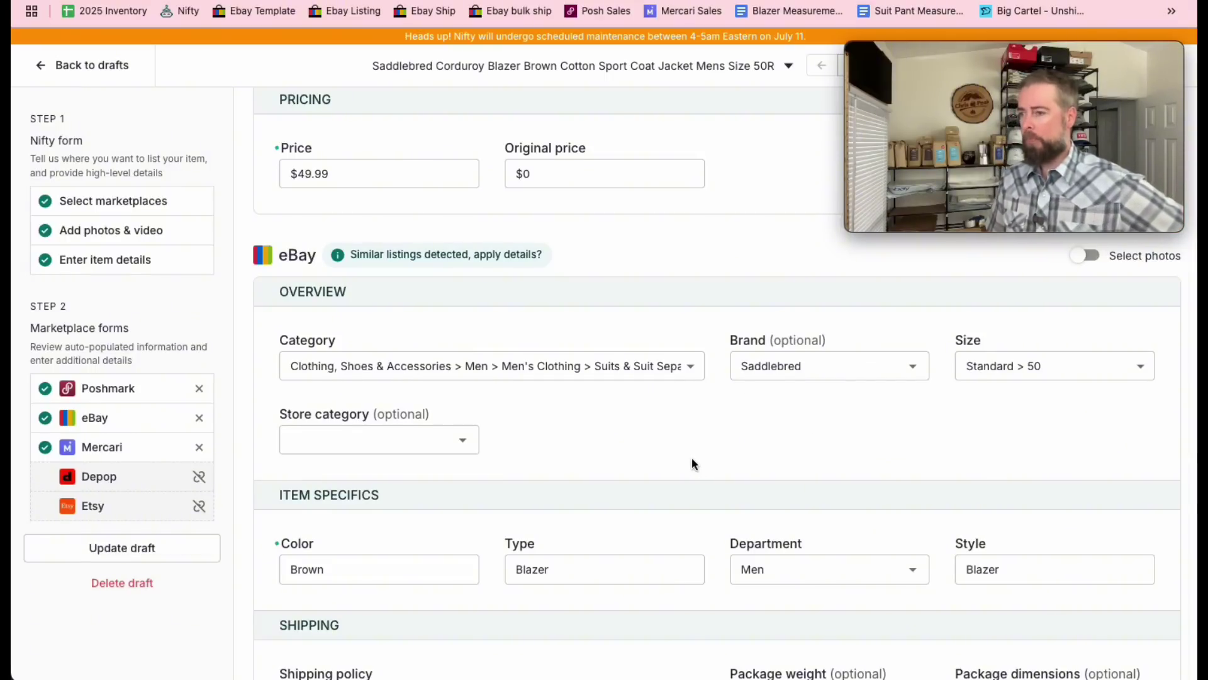
- Set the pounds value of the eBay package weight to 2 lb
{"action": "scroll", "coordinate": [692, 464], "scroll_direction": "down", "scroll_amount": 2}
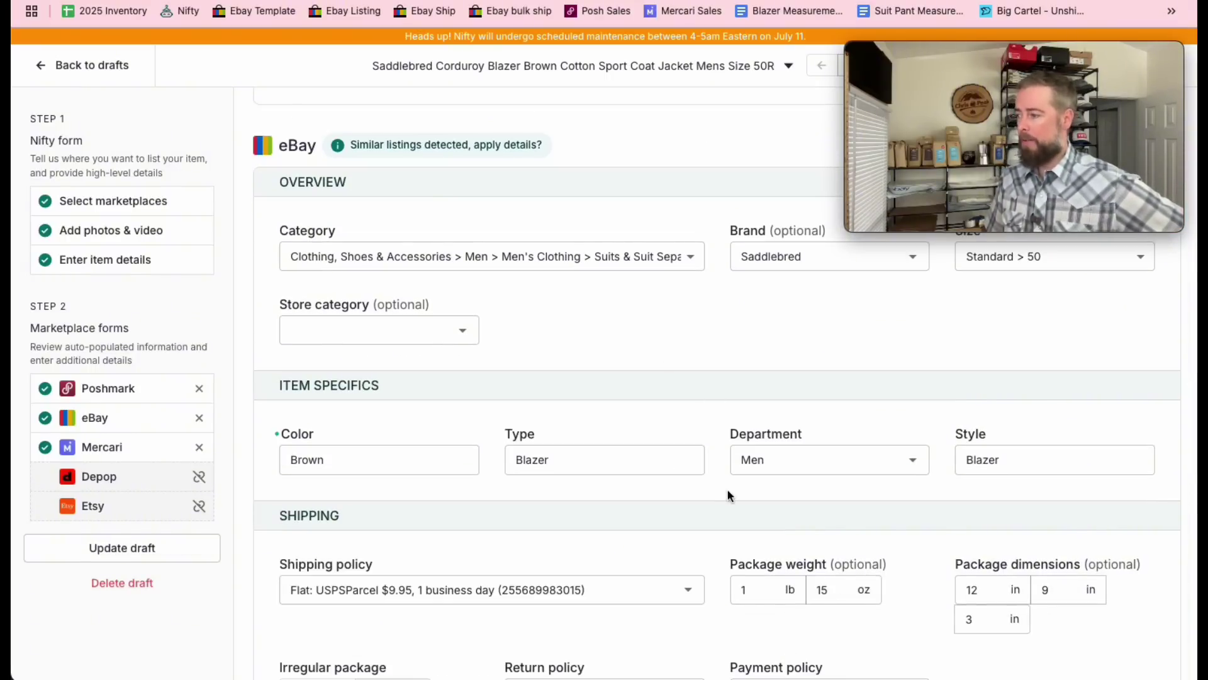
{"action": "scroll", "coordinate": [712, 481], "scroll_direction": "down", "scroll_amount": 2}
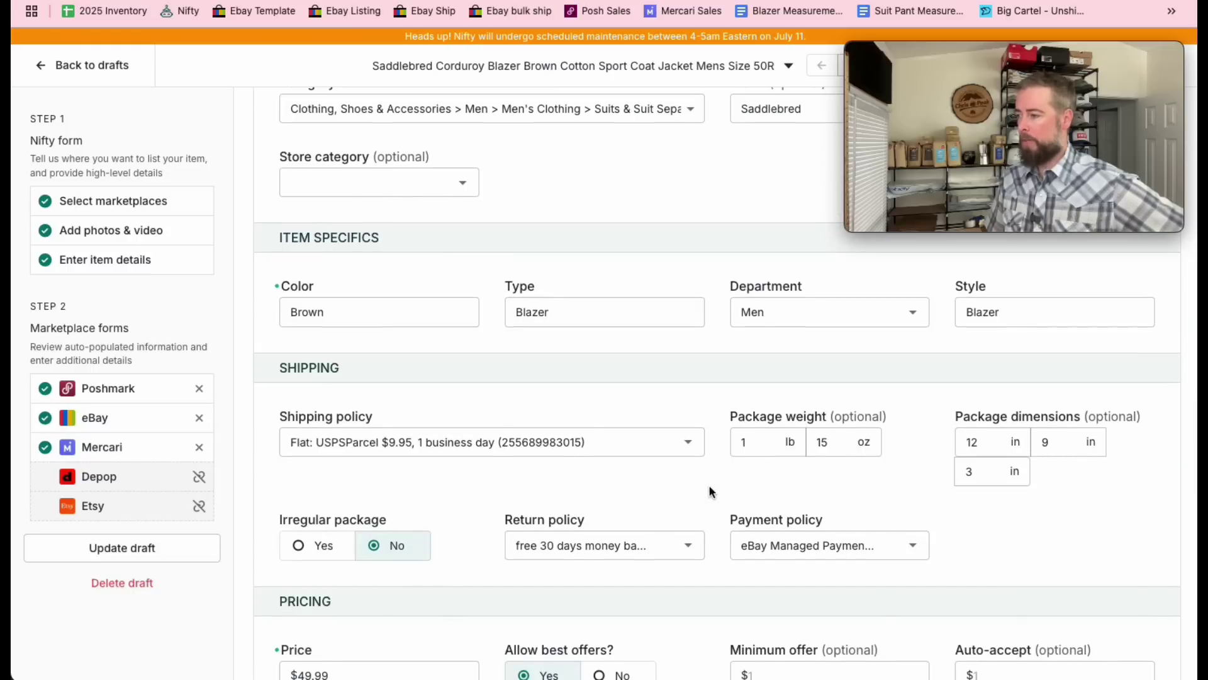
{"action": "left_click", "coordinate": [748, 446]}
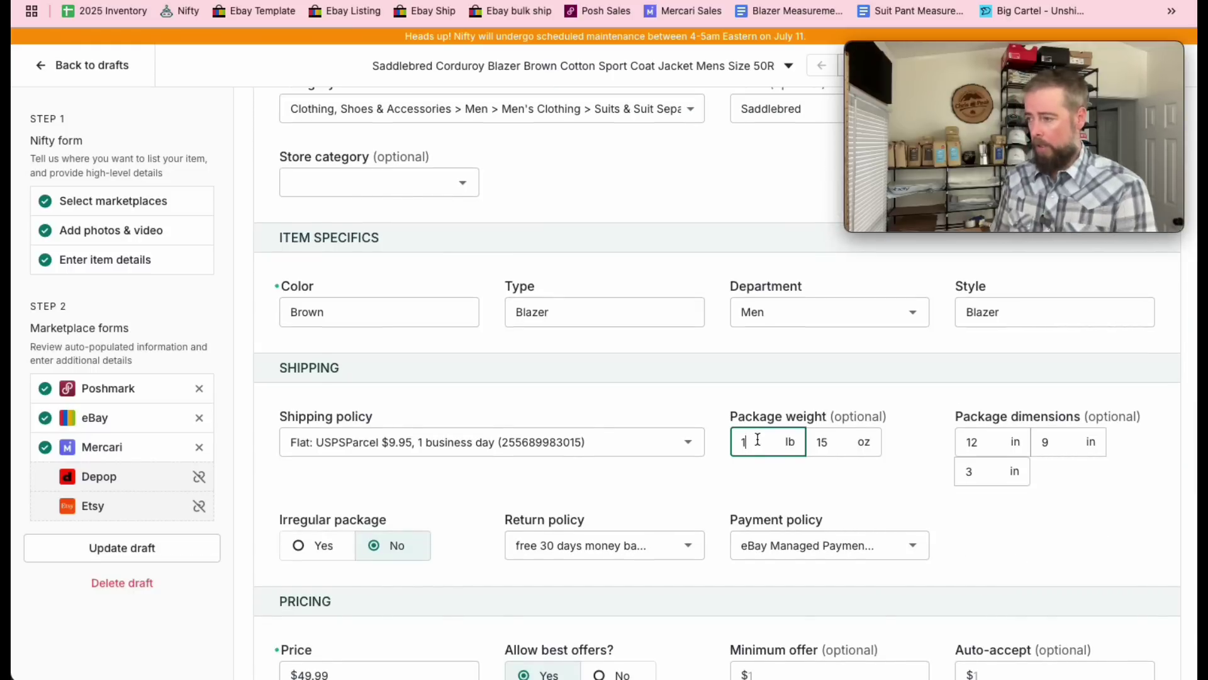
{"action": "key", "text": "BackSpace"}
{"action": "type", "text": "2"}
{"action": "left_click", "coordinate": [564, 371]}
- Choose UPS Ground Saver - $8.49 as the Mercari shipping label and list the item on eBay, Mercari and Poshmark
{"action": "scroll", "coordinate": [630, 441], "scroll_direction": "down", "scroll_amount": 8}
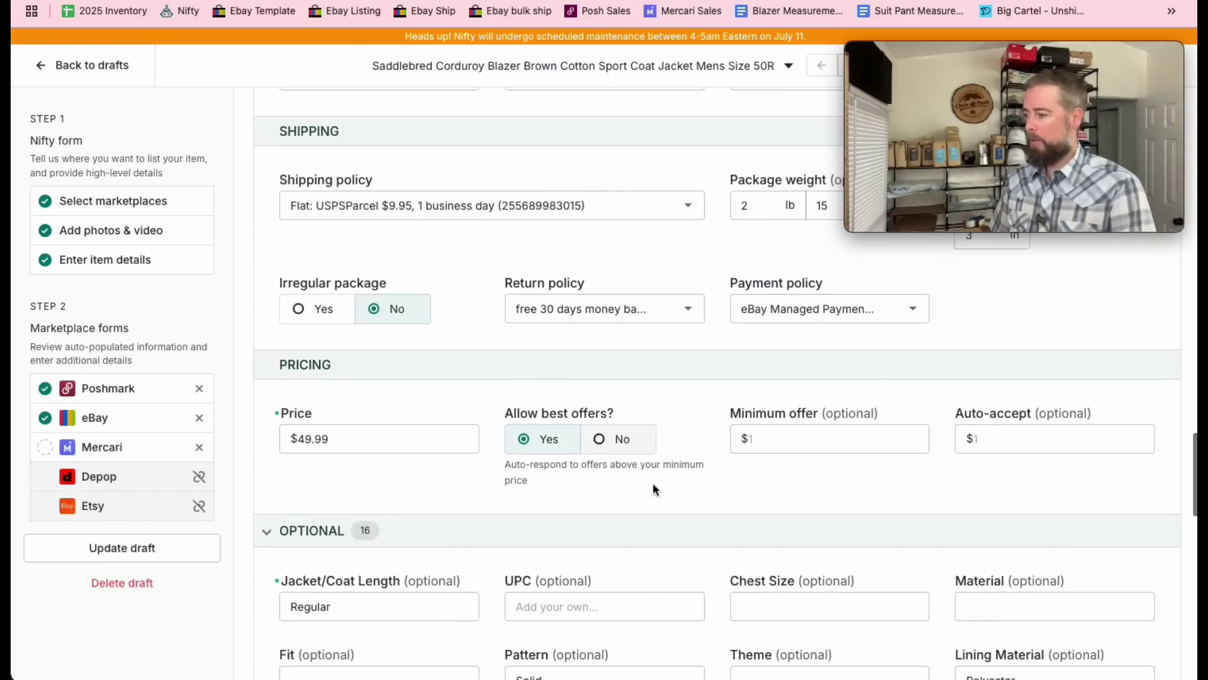
{"action": "scroll", "coordinate": [658, 468], "scroll_direction": "down", "scroll_amount": 5}
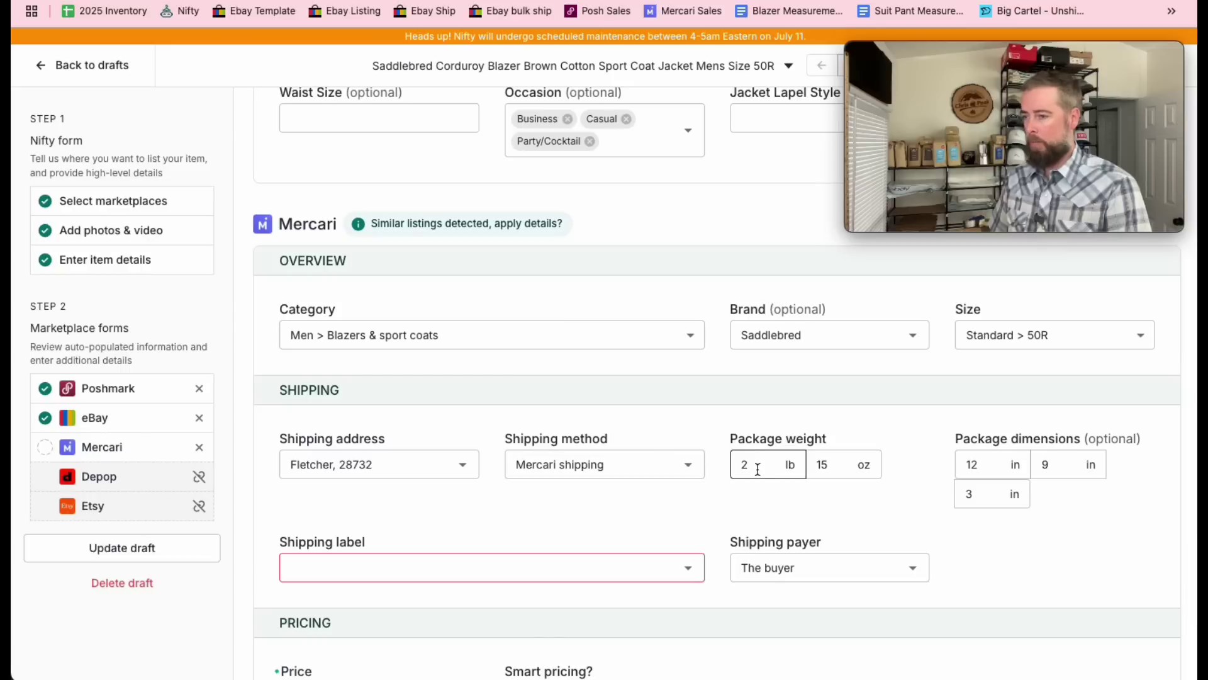
{"action": "scroll", "coordinate": [683, 376], "scroll_direction": "up", "scroll_amount": 6}
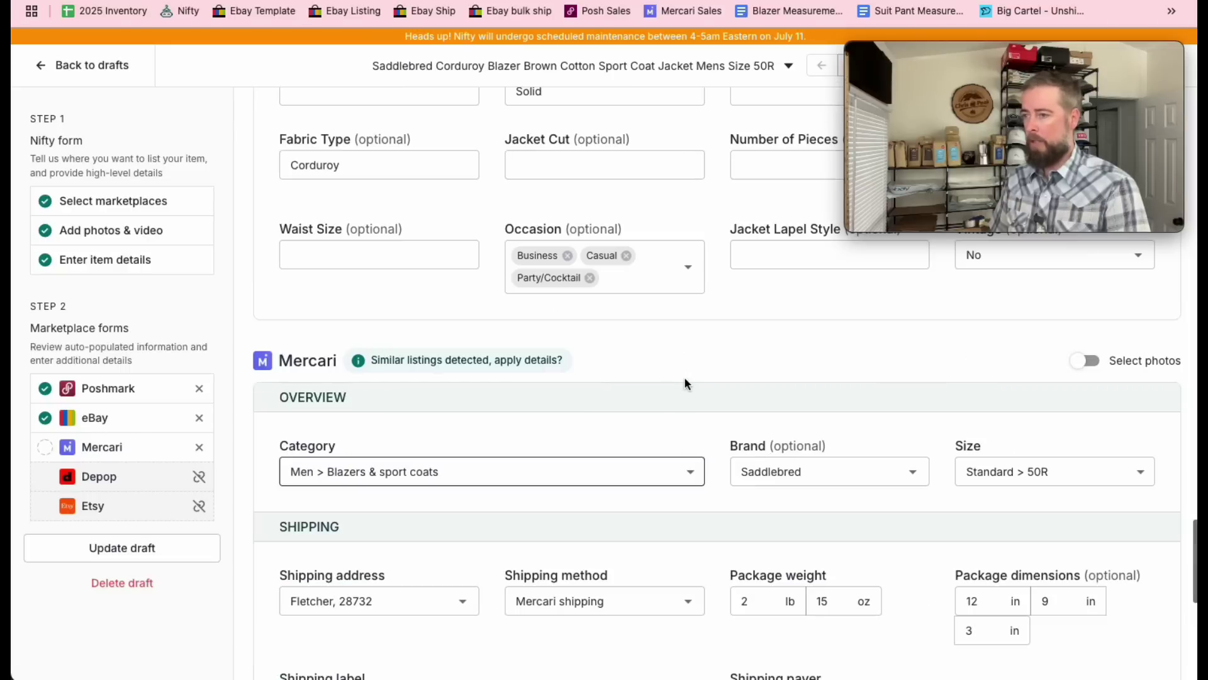
{"action": "scroll", "coordinate": [684, 380], "scroll_direction": "down", "scroll_amount": 6}
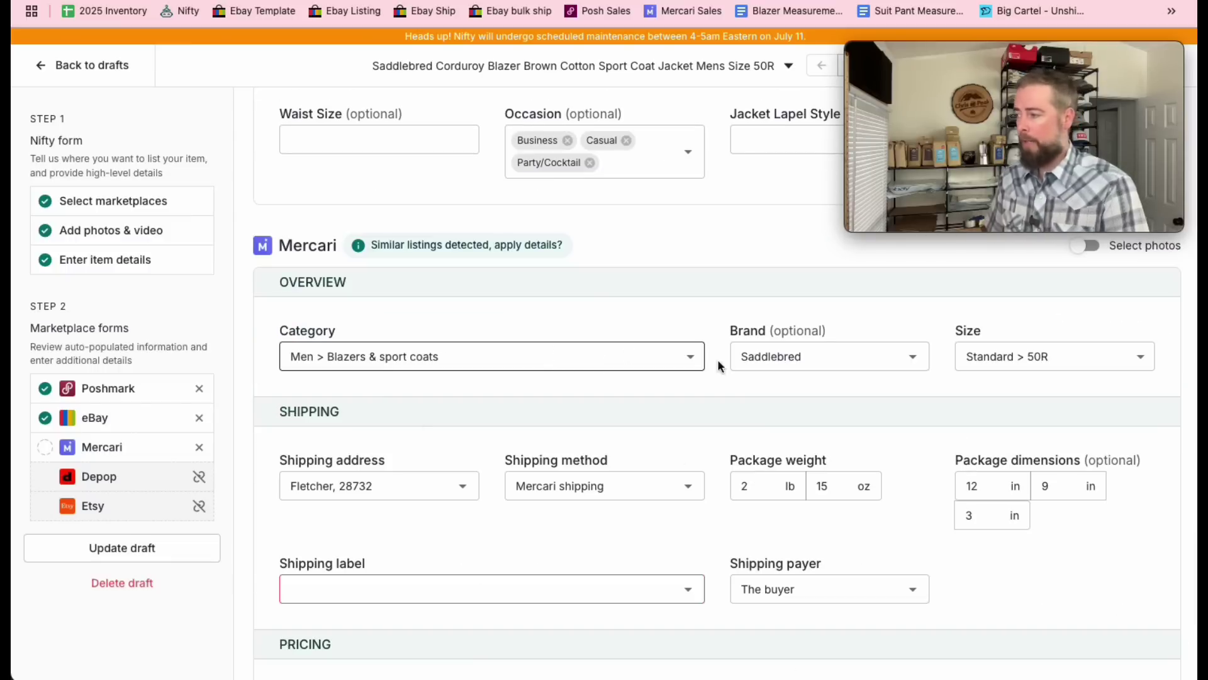
{"action": "scroll", "coordinate": [989, 357], "scroll_direction": "down", "scroll_amount": 3}
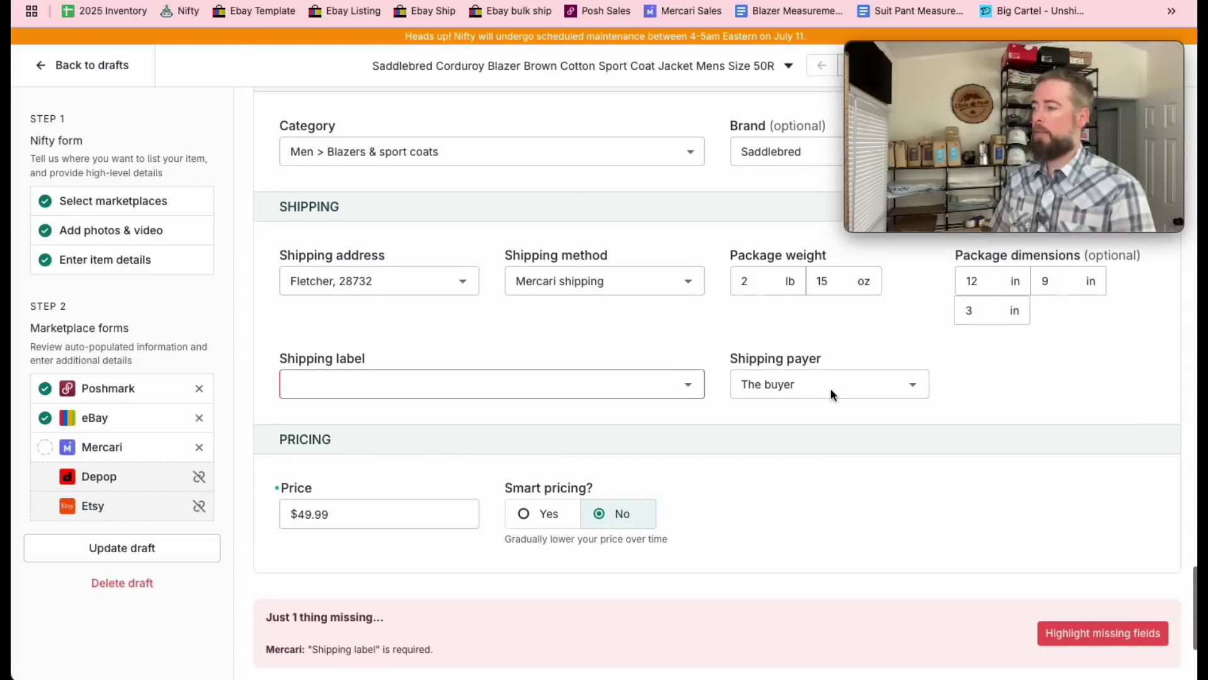
{"action": "left_click", "coordinate": [485, 391]}
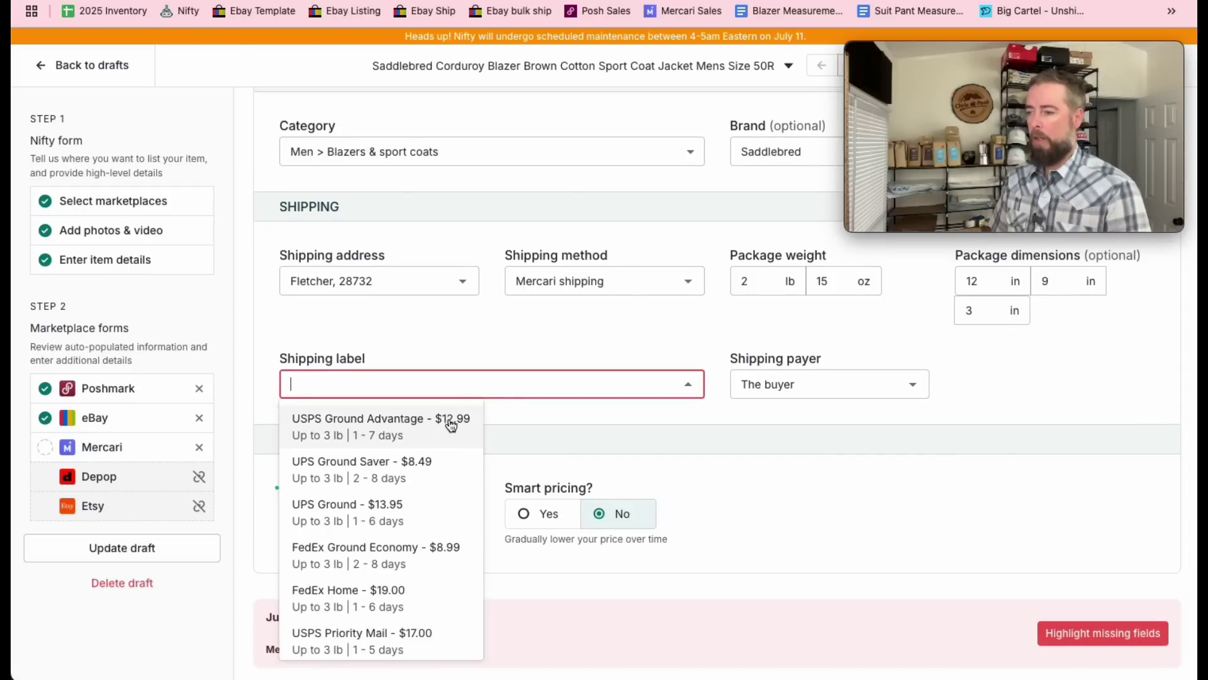
{"action": "left_click", "coordinate": [447, 463]}
{"action": "scroll", "coordinate": [986, 486], "scroll_direction": "down", "scroll_amount": 2}
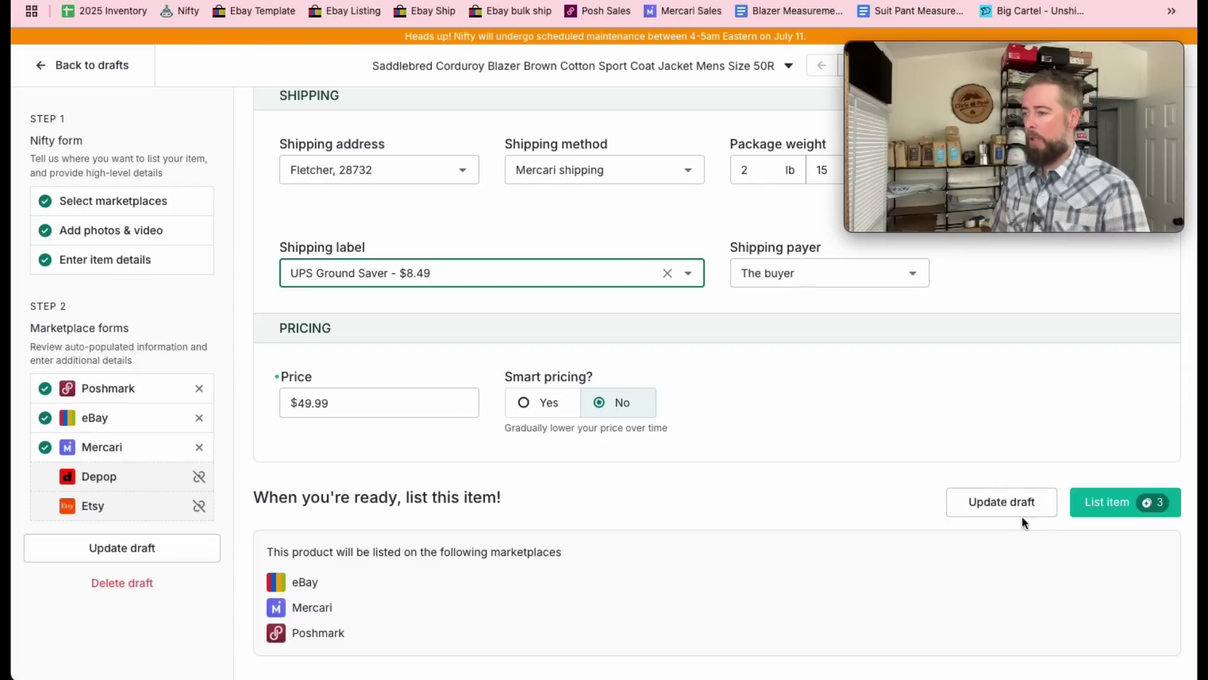
{"action": "left_click", "coordinate": [1106, 505]}
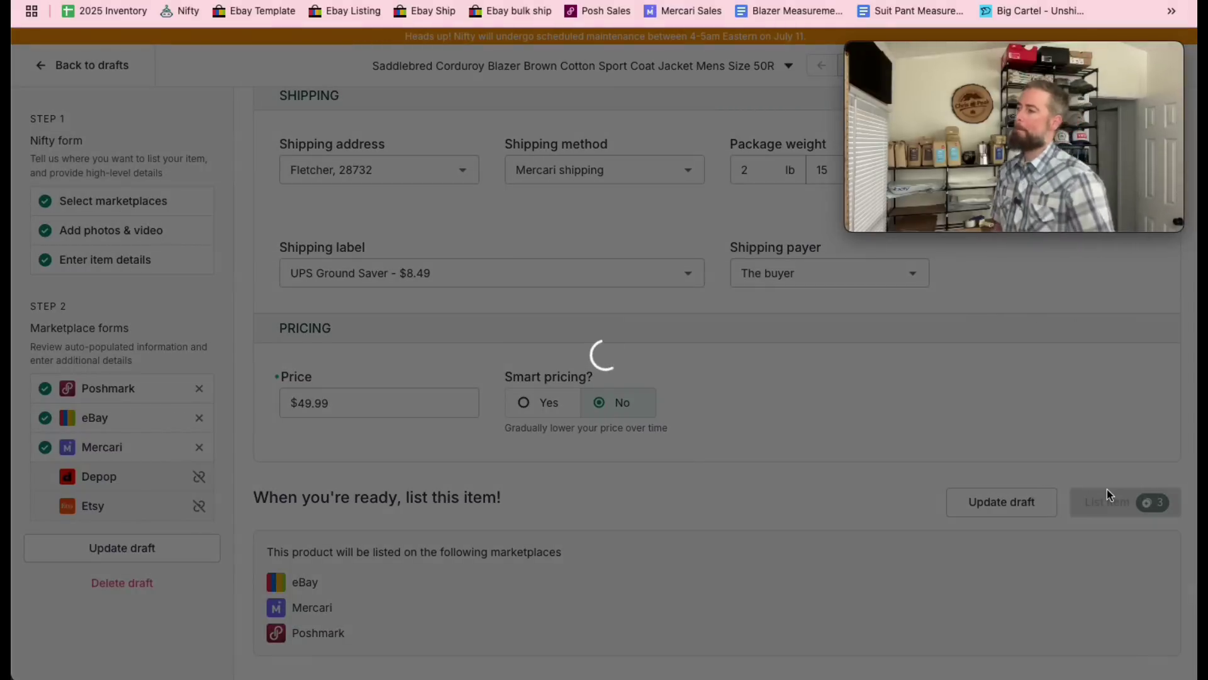
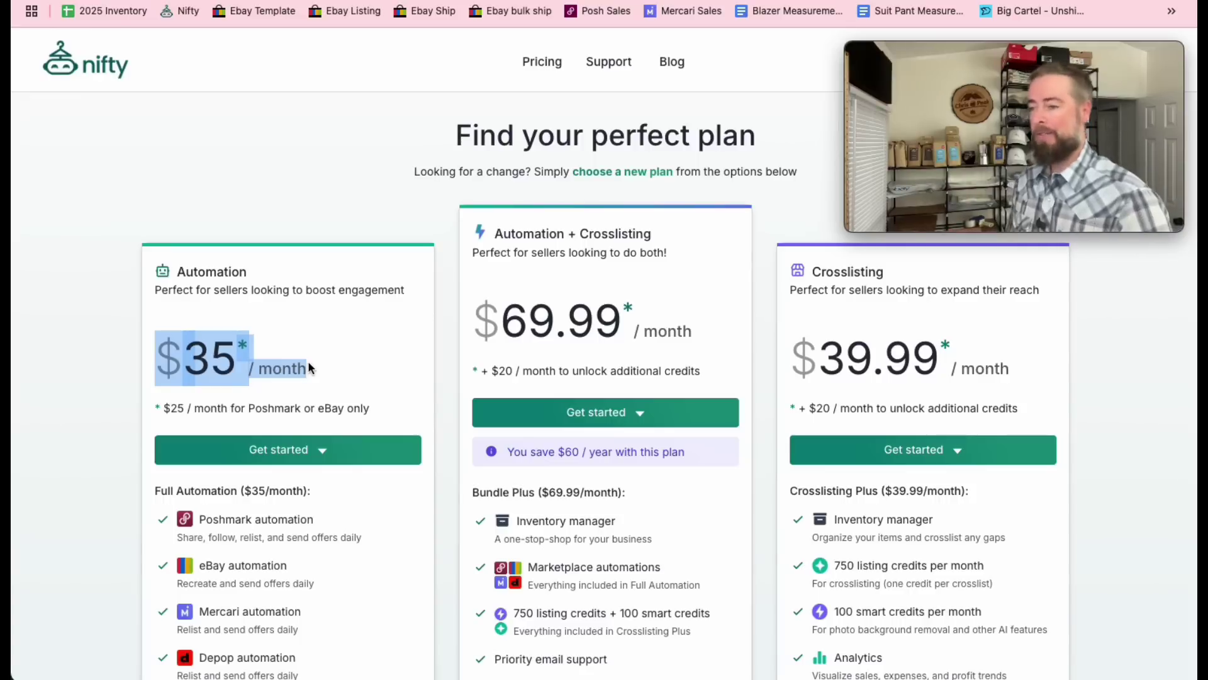
- Review the Crosslisting plan on the Nifty pricing page: its monthly price, listing credits, smart credits and analytics
{"action": "left_click", "coordinate": [262, 322]}
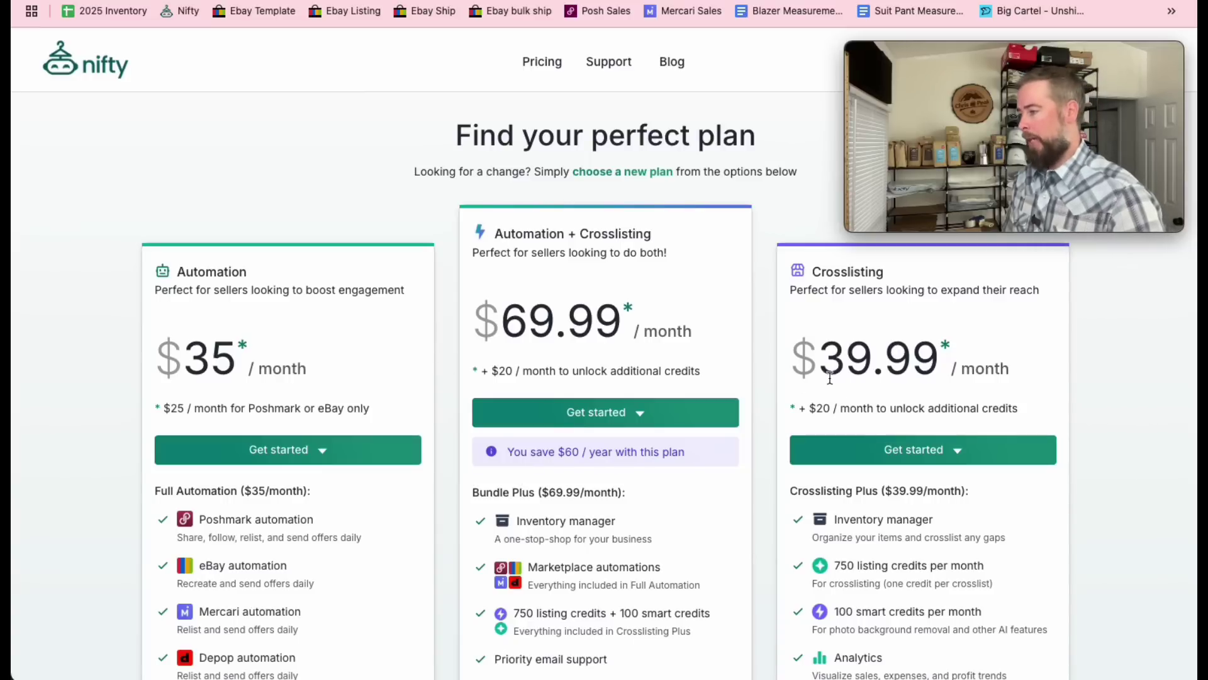
{"action": "left_click_drag", "start_coordinate": [804, 360], "coordinate": [1008, 366]}
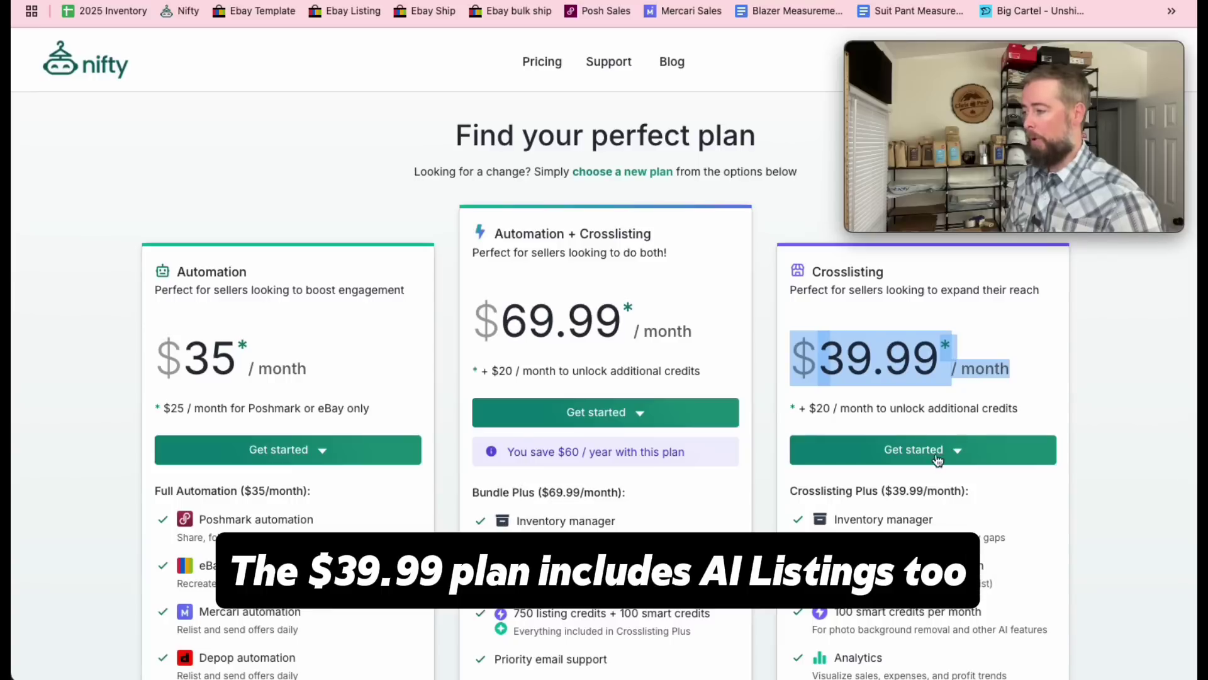
{"action": "scroll", "coordinate": [930, 465], "scroll_direction": "down", "scroll_amount": 1}
{"action": "left_click", "coordinate": [1032, 369]}
{"action": "scroll", "coordinate": [999, 428], "scroll_direction": "down", "scroll_amount": 3}
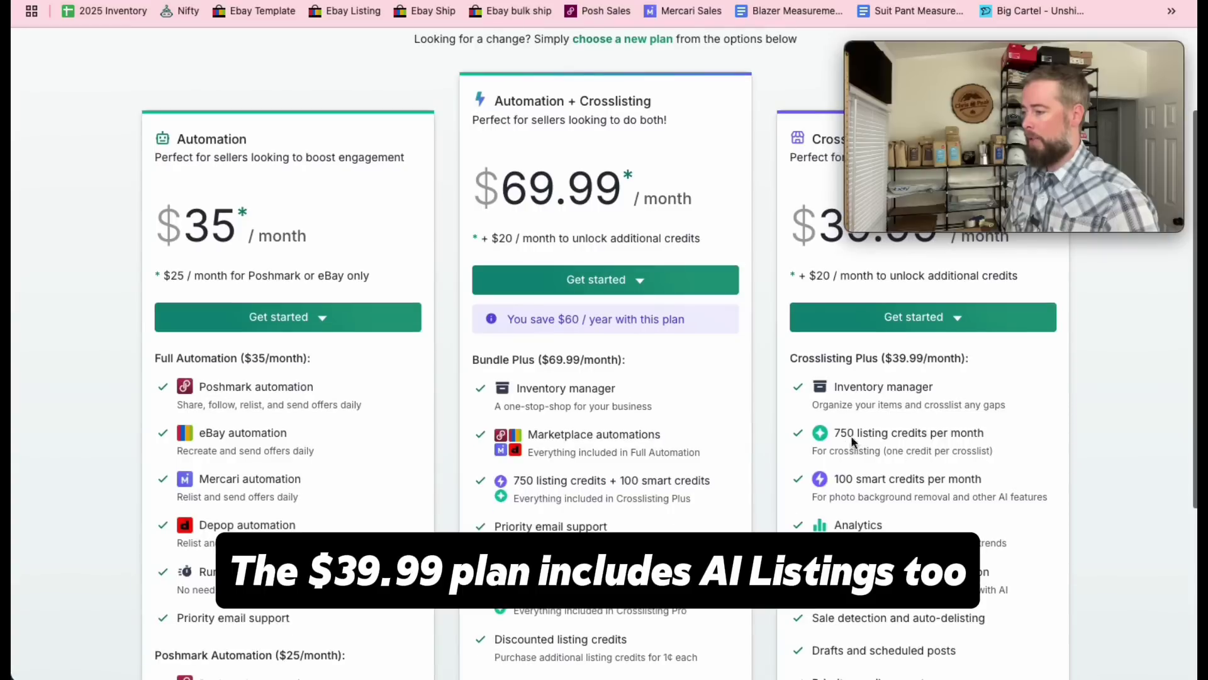
{"action": "left_click_drag", "start_coordinate": [835, 433], "coordinate": [1001, 446]}
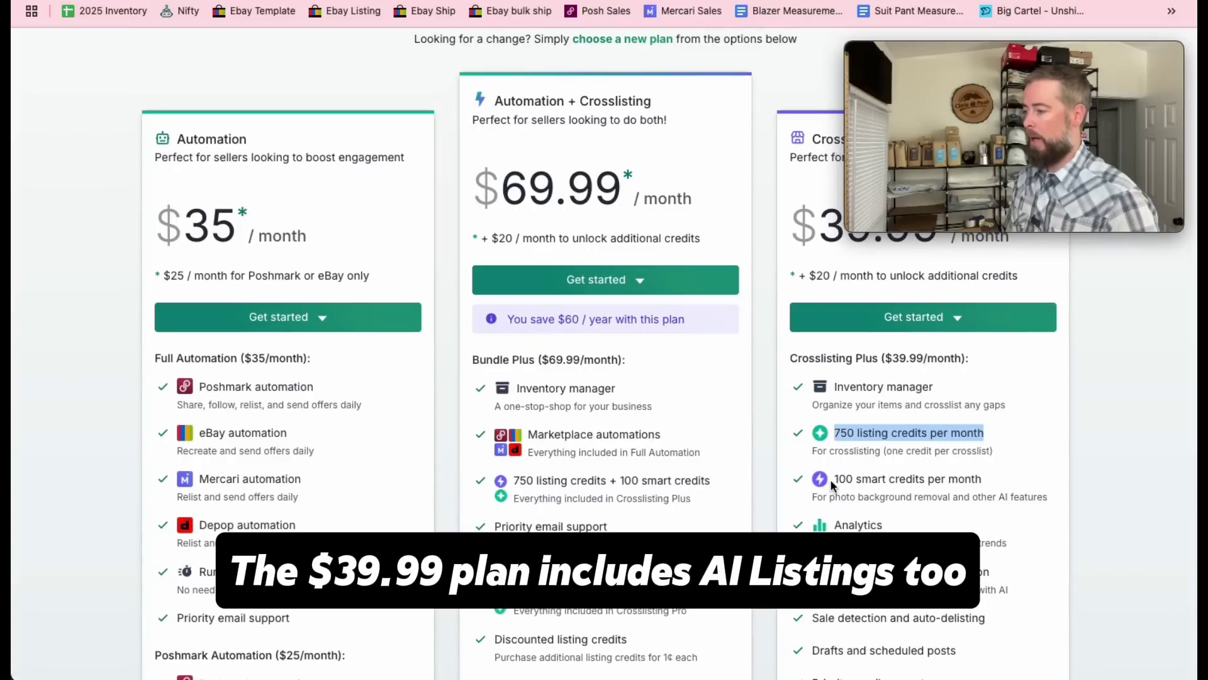
{"action": "left_click_drag", "start_coordinate": [835, 479], "coordinate": [977, 482]}
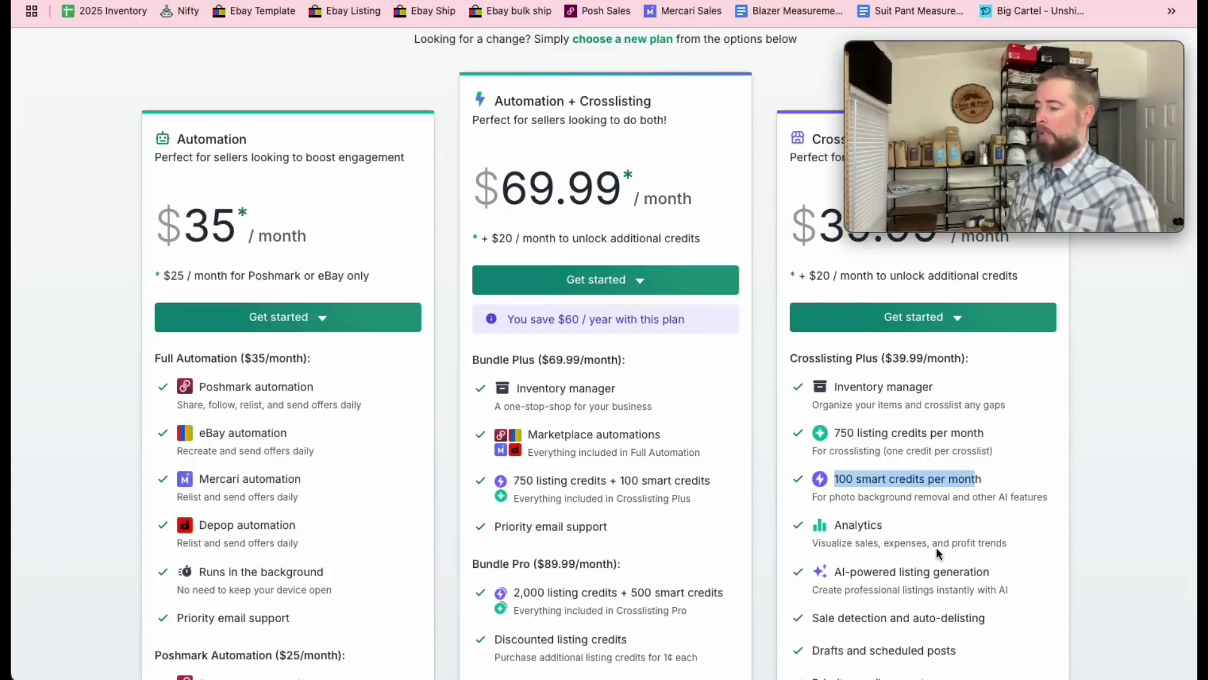
{"action": "left_click", "coordinate": [938, 514]}
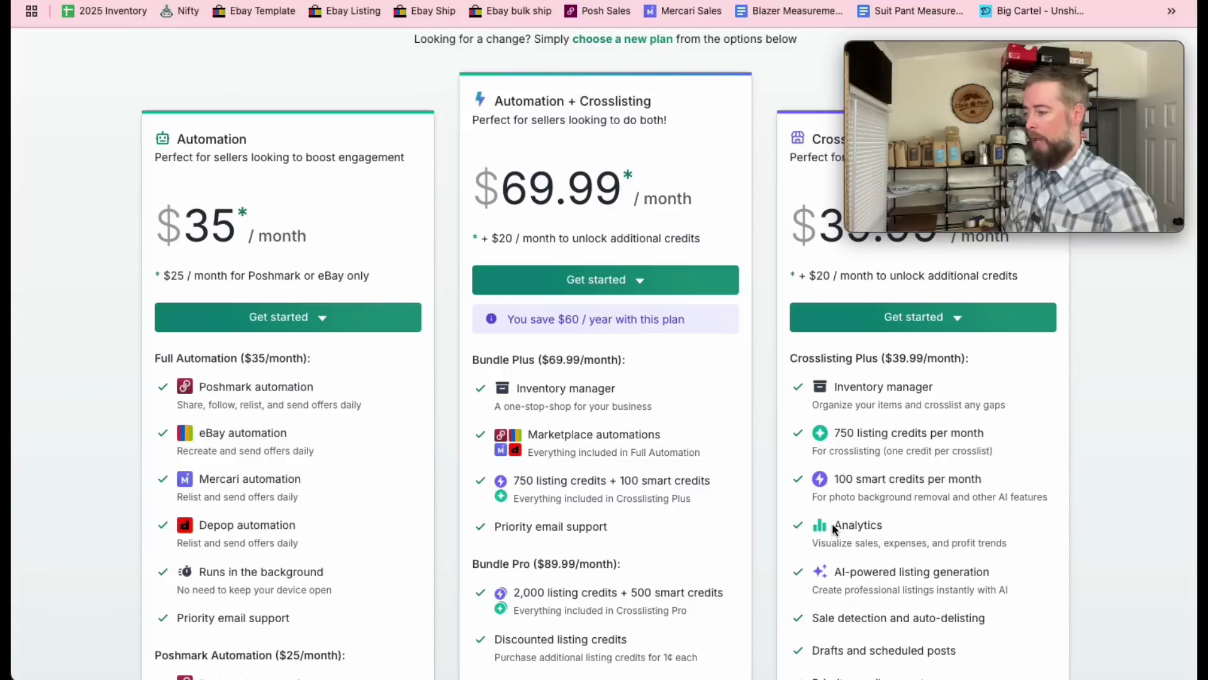
{"action": "left_click_drag", "start_coordinate": [832, 523], "coordinate": [1006, 546]}
{"action": "scroll", "coordinate": [1004, 548], "scroll_direction": "down", "scroll_amount": 1}
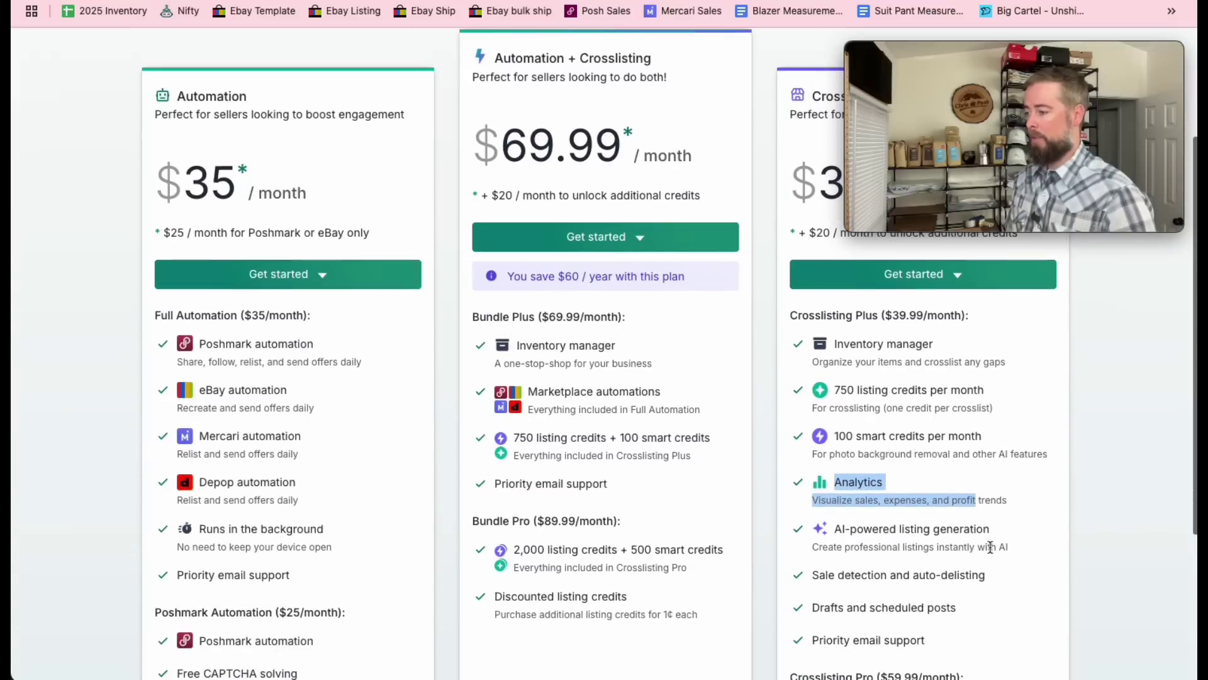
- Review the remaining Crosslisting plan features, including sale detection and auto-delisting, priority email support and the plan's pricing
{"action": "scroll", "coordinate": [931, 554], "scroll_direction": "down", "scroll_amount": 4}
{"action": "left_click", "coordinate": [818, 408]}
{"action": "left_click_drag", "start_coordinate": [814, 404], "coordinate": [992, 411]}
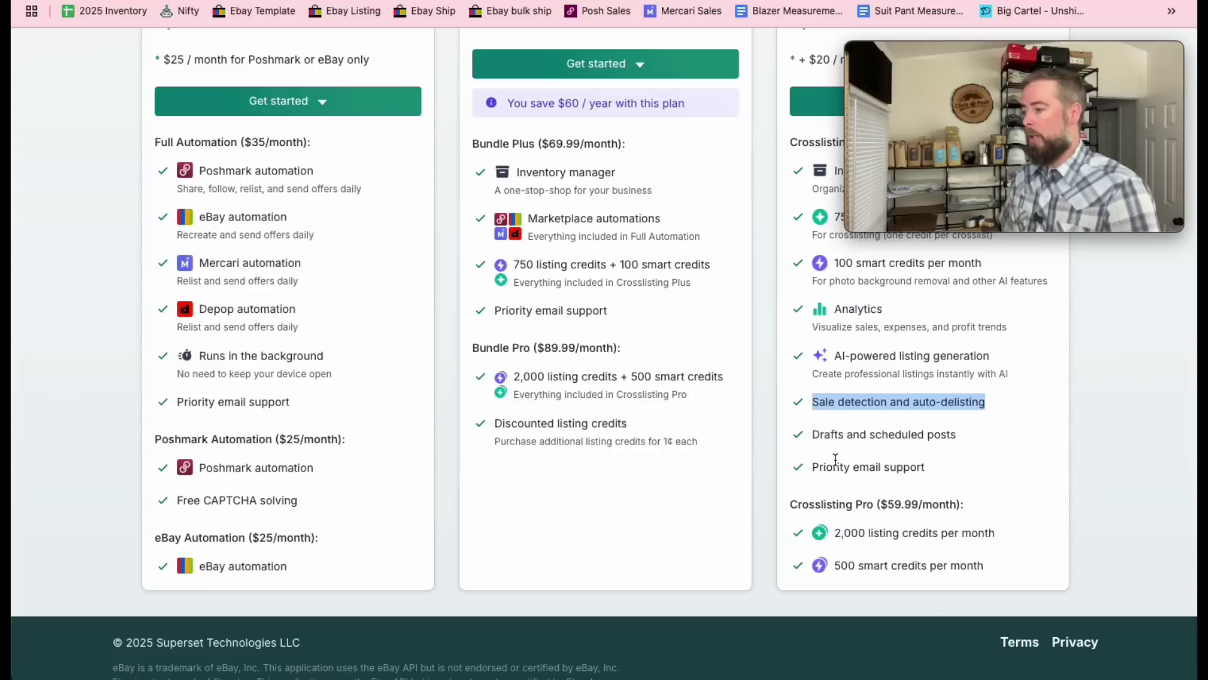
{"action": "left_click_drag", "start_coordinate": [821, 472], "coordinate": [938, 466]}
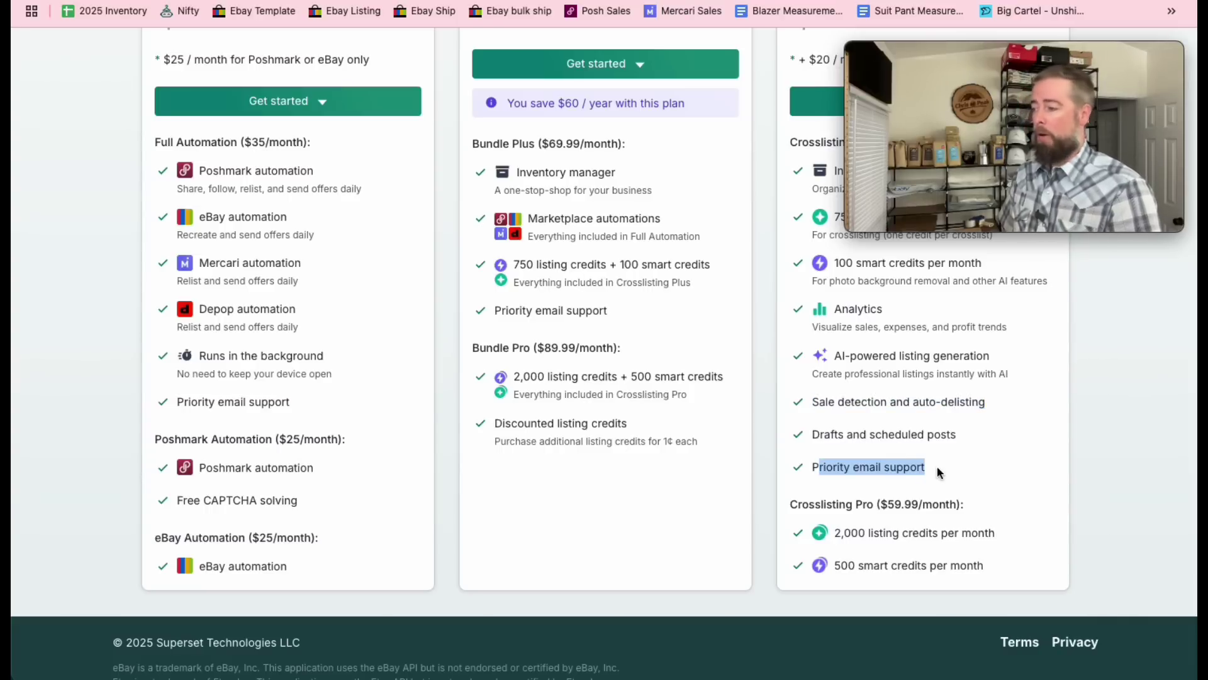
{"action": "left_click", "coordinate": [879, 462]}
{"action": "scroll", "coordinate": [879, 461], "scroll_direction": "up", "scroll_amount": 5}
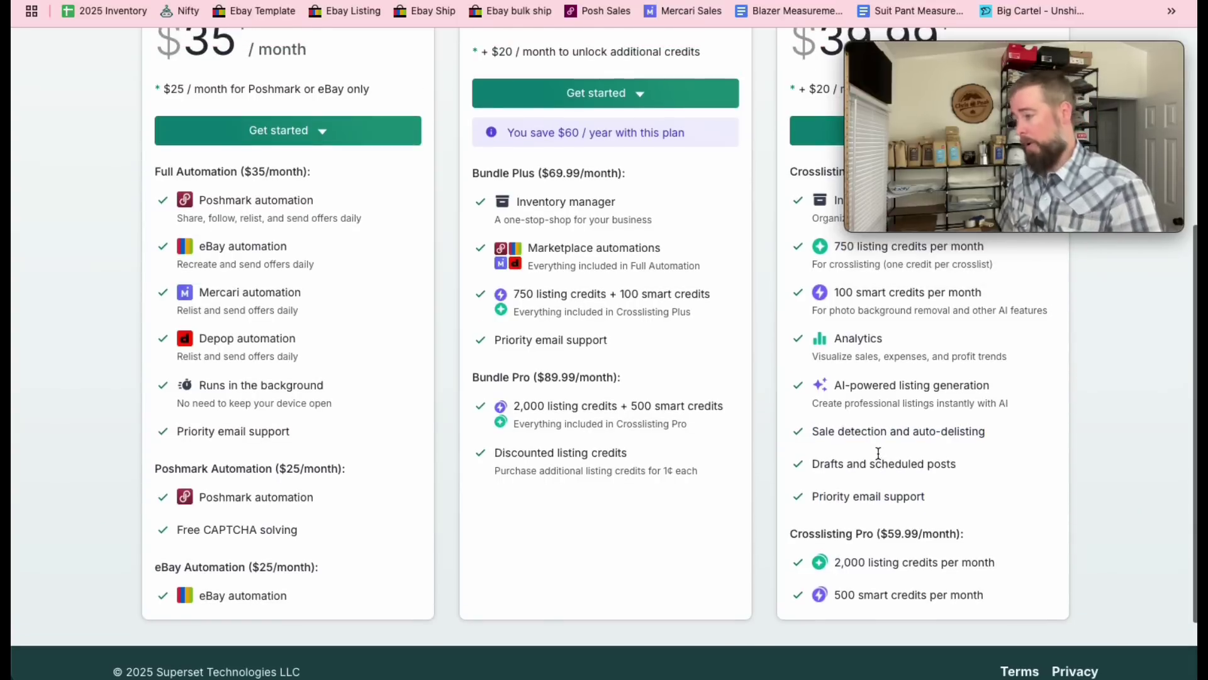
{"action": "left_click", "coordinate": [972, 350]}
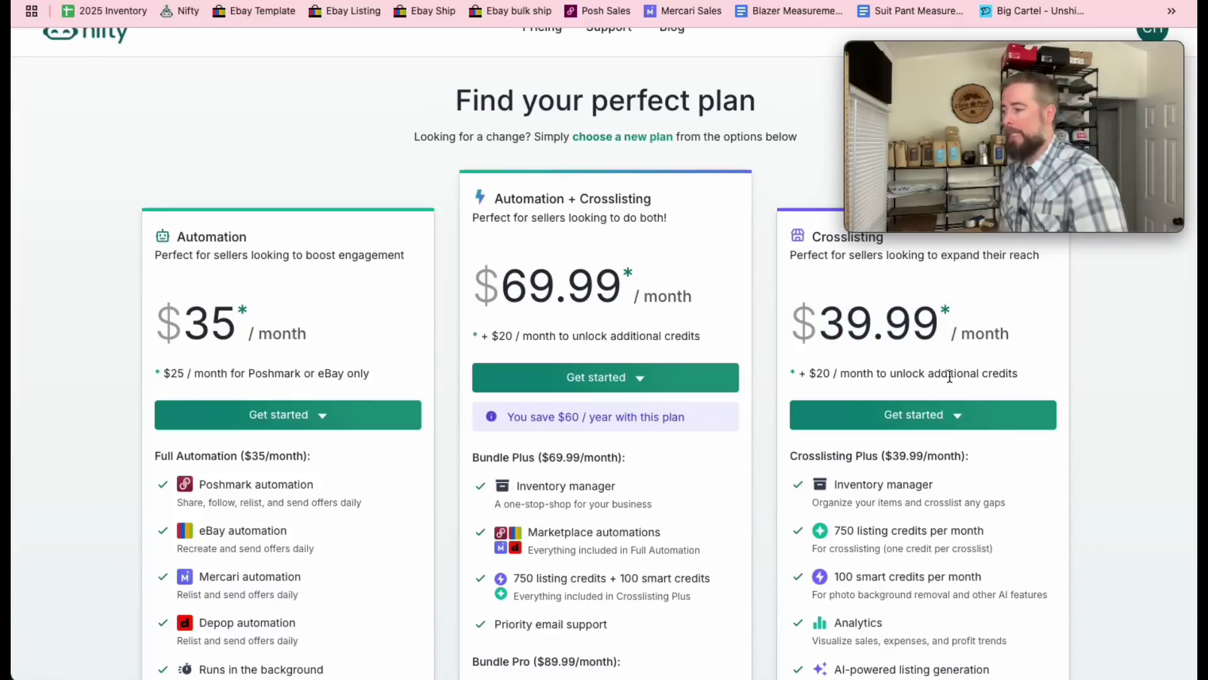
{"action": "scroll", "coordinate": [938, 378], "scroll_direction": "up", "scroll_amount": 1}
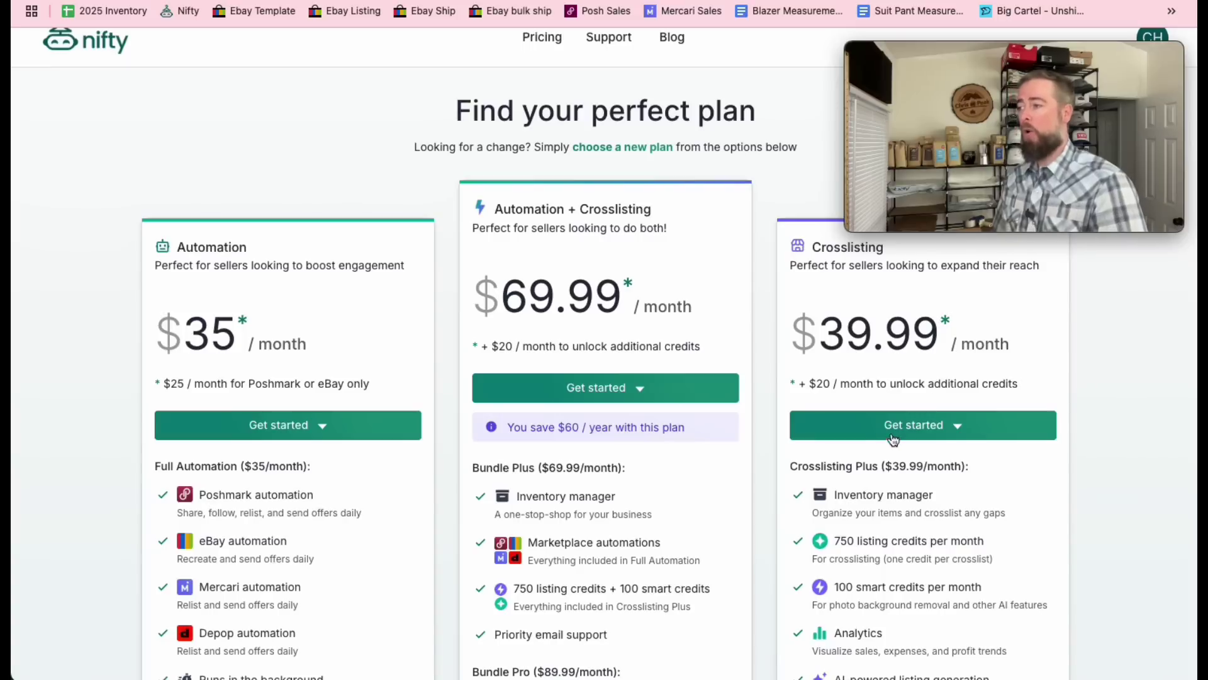
{"action": "scroll", "coordinate": [642, 327], "scroll_direction": "down", "scroll_amount": 1}
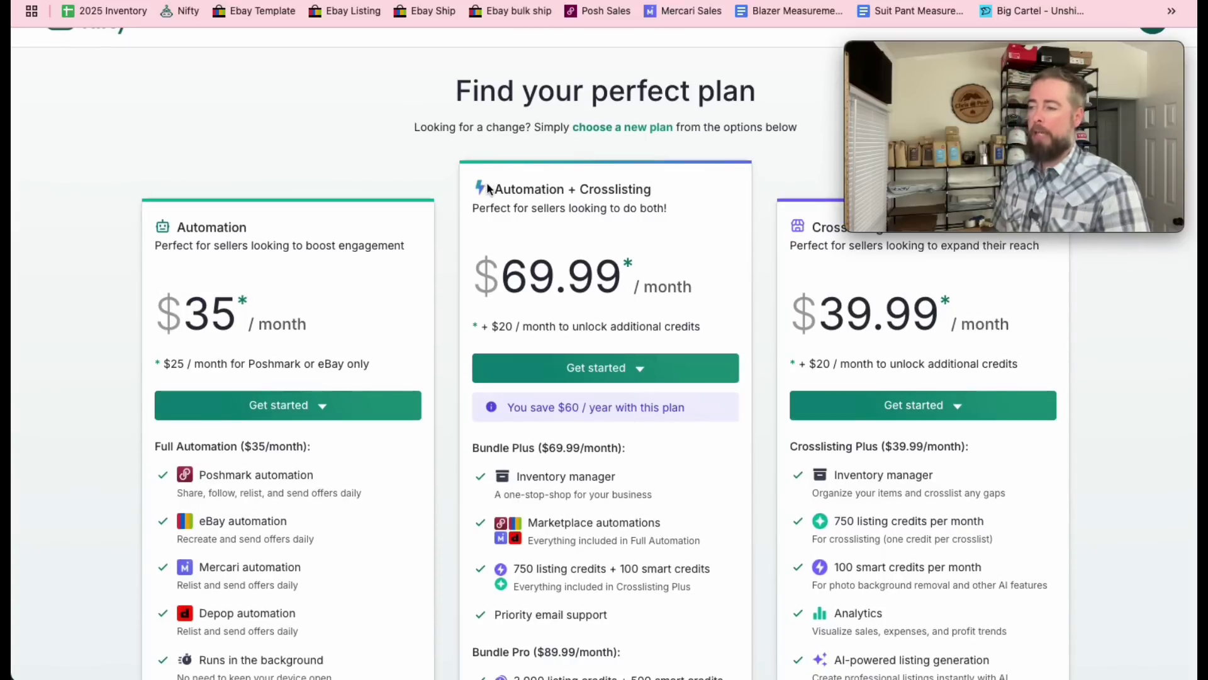
- Review the Automation + Crosslisting plan: its monthly price and the features included in Bundle Plus
{"action": "left_click_drag", "start_coordinate": [504, 190], "coordinate": [764, 194]}
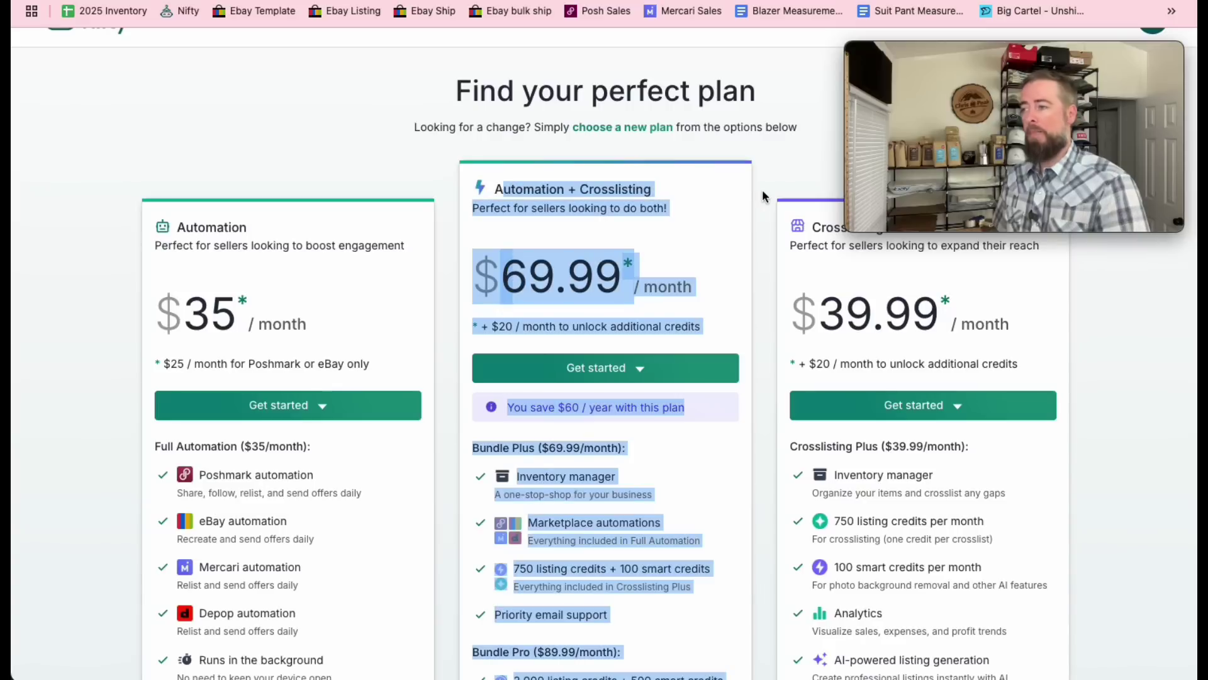
{"action": "left_click", "coordinate": [520, 268]}
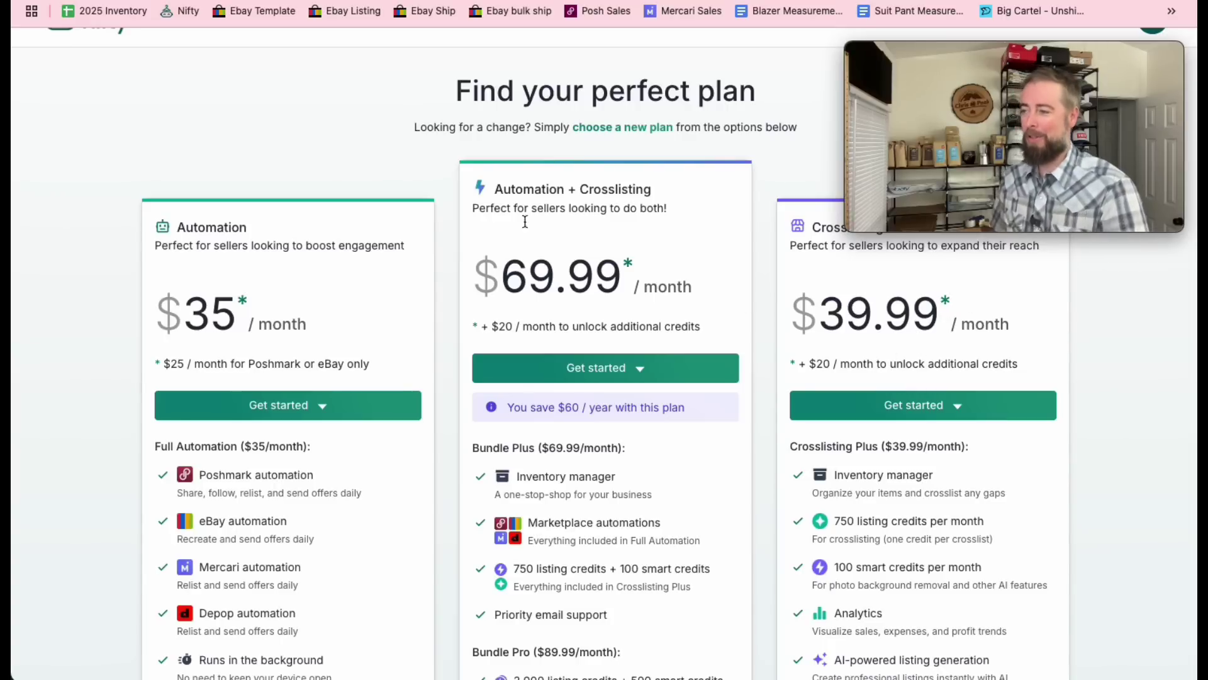
{"action": "left_click_drag", "start_coordinate": [480, 276], "coordinate": [700, 281]}
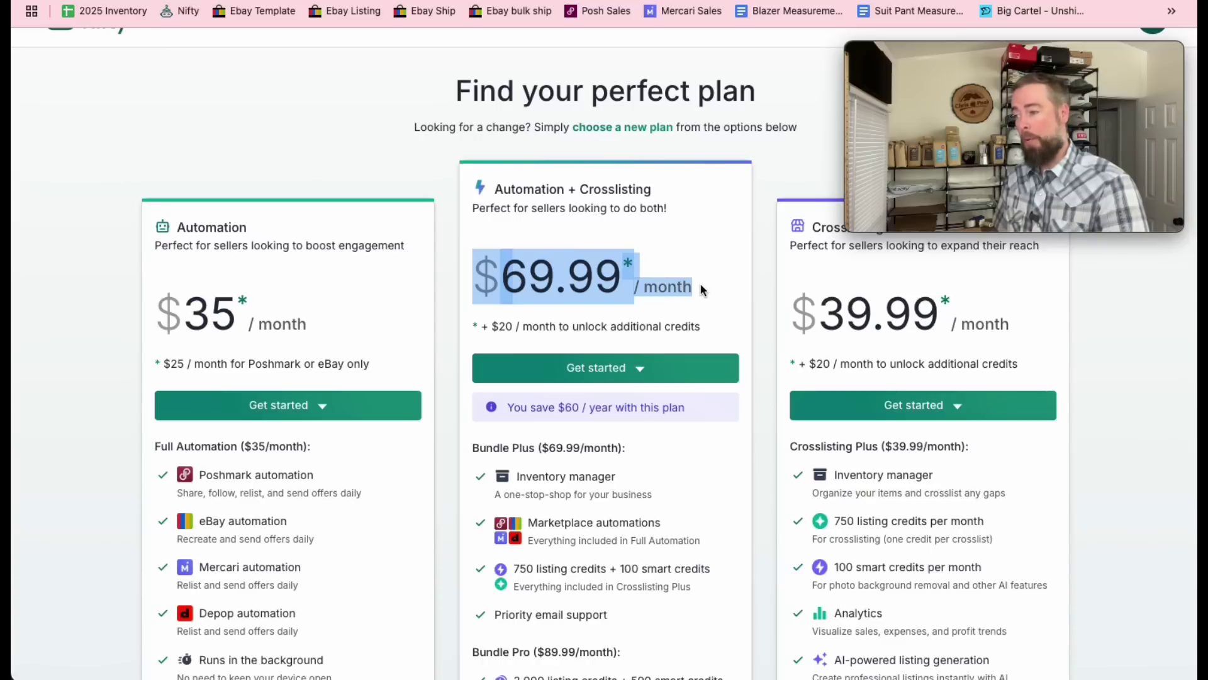
{"action": "left_click", "coordinate": [692, 371]}
{"action": "left_click", "coordinate": [723, 337]}
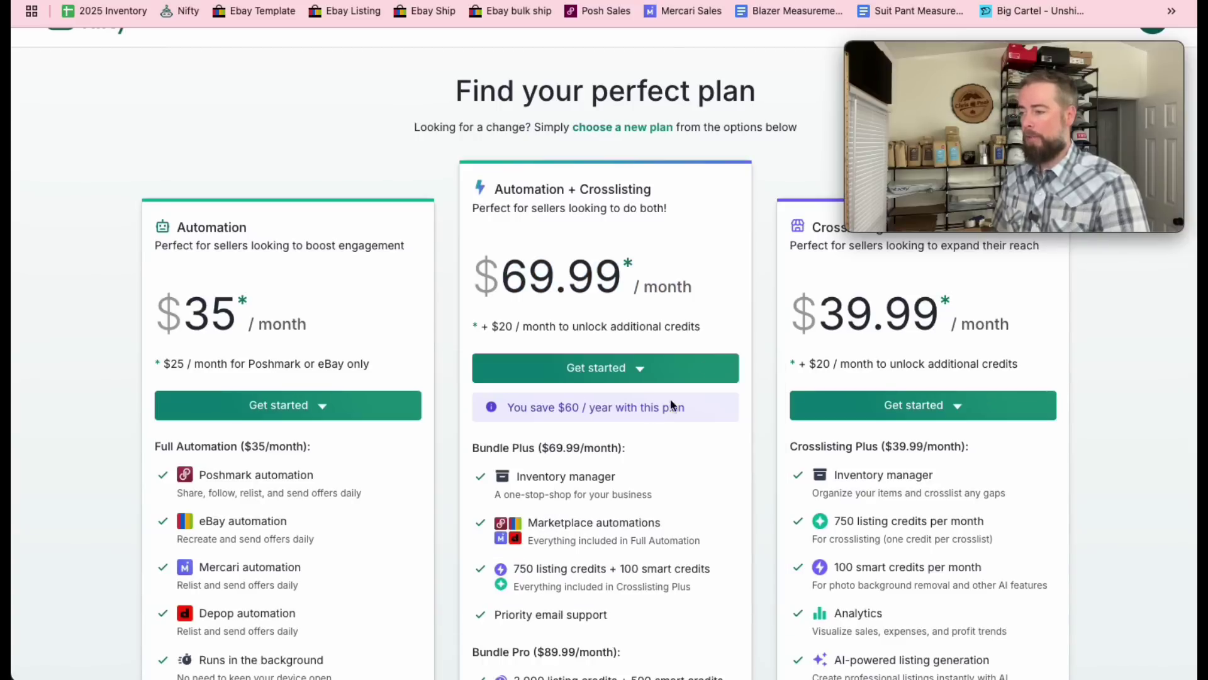
{"action": "scroll", "coordinate": [663, 443], "scroll_direction": "down", "scroll_amount": 2}
{"action": "scroll", "coordinate": [666, 443], "scroll_direction": "down", "scroll_amount": 3}
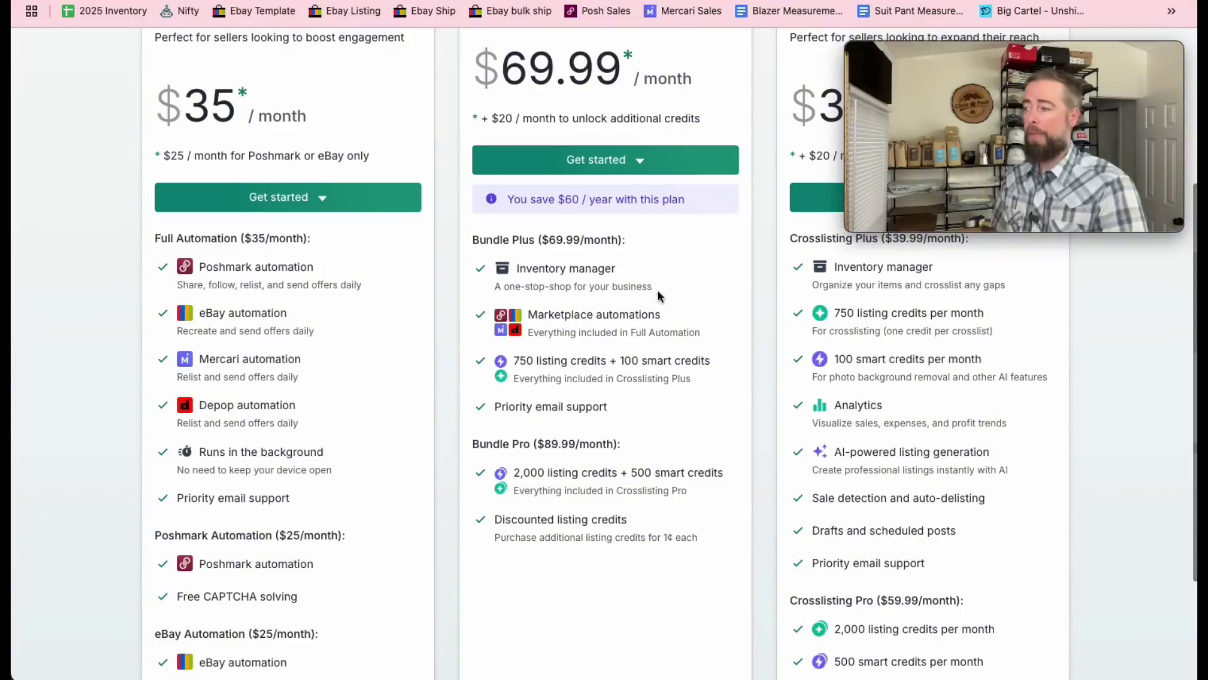
{"action": "scroll", "coordinate": [601, 277], "scroll_direction": "down", "scroll_amount": 1}
{"action": "scroll", "coordinate": [602, 294], "scroll_direction": "down", "scroll_amount": 1}
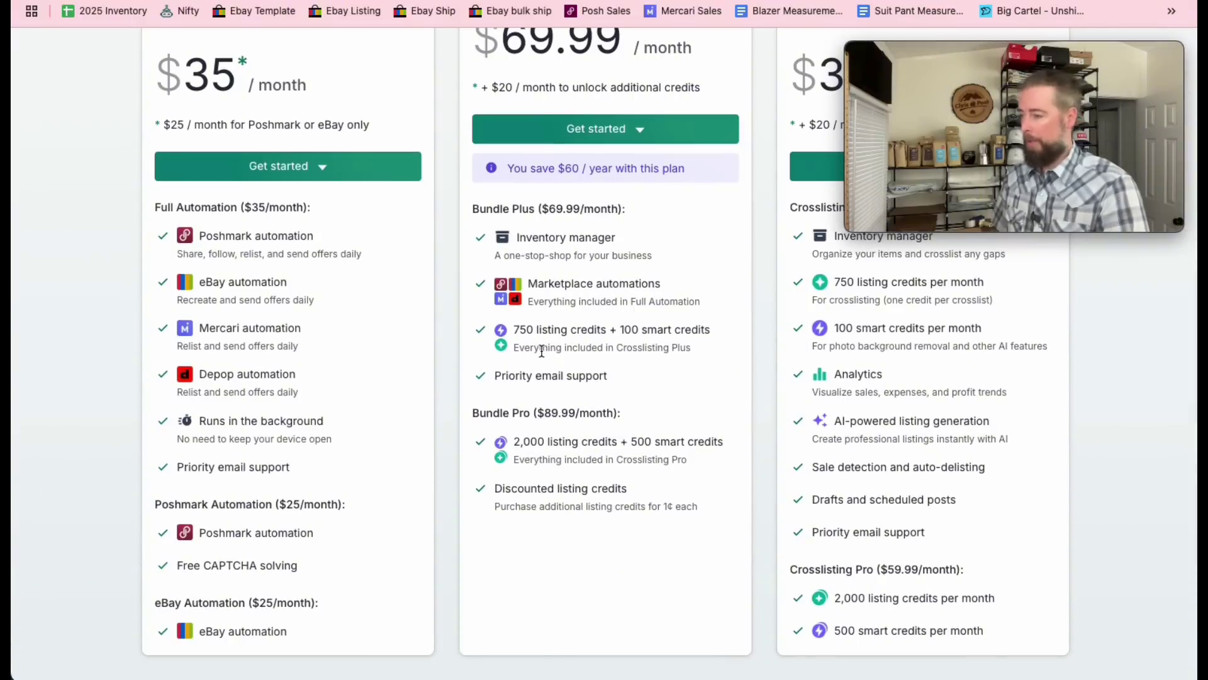
- Examine the Bundle Pro tier of the Automation + Crosslisting plan and compare its price and credits with Bundle Plus
{"action": "scroll", "coordinate": [515, 343], "scroll_direction": "down", "scroll_amount": 2}
{"action": "left_click_drag", "start_coordinate": [473, 348], "coordinate": [622, 354]}
{"action": "left_click", "coordinate": [622, 353]}
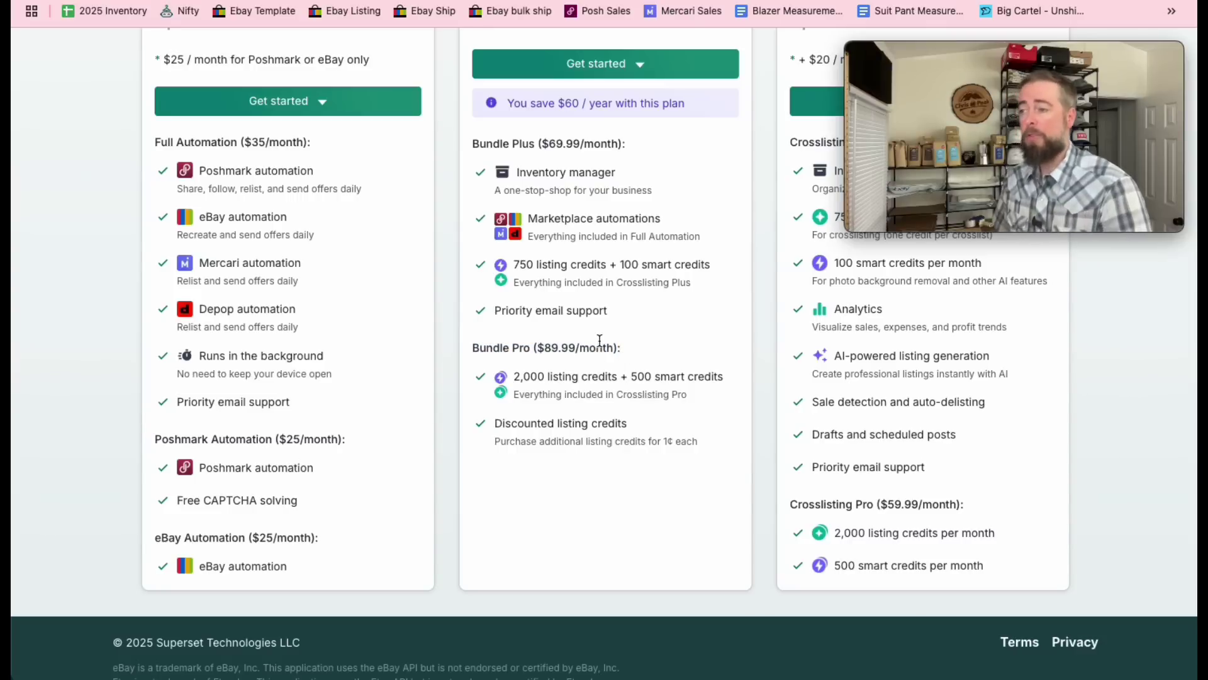
{"action": "scroll", "coordinate": [577, 352], "scroll_direction": "up", "scroll_amount": 1}
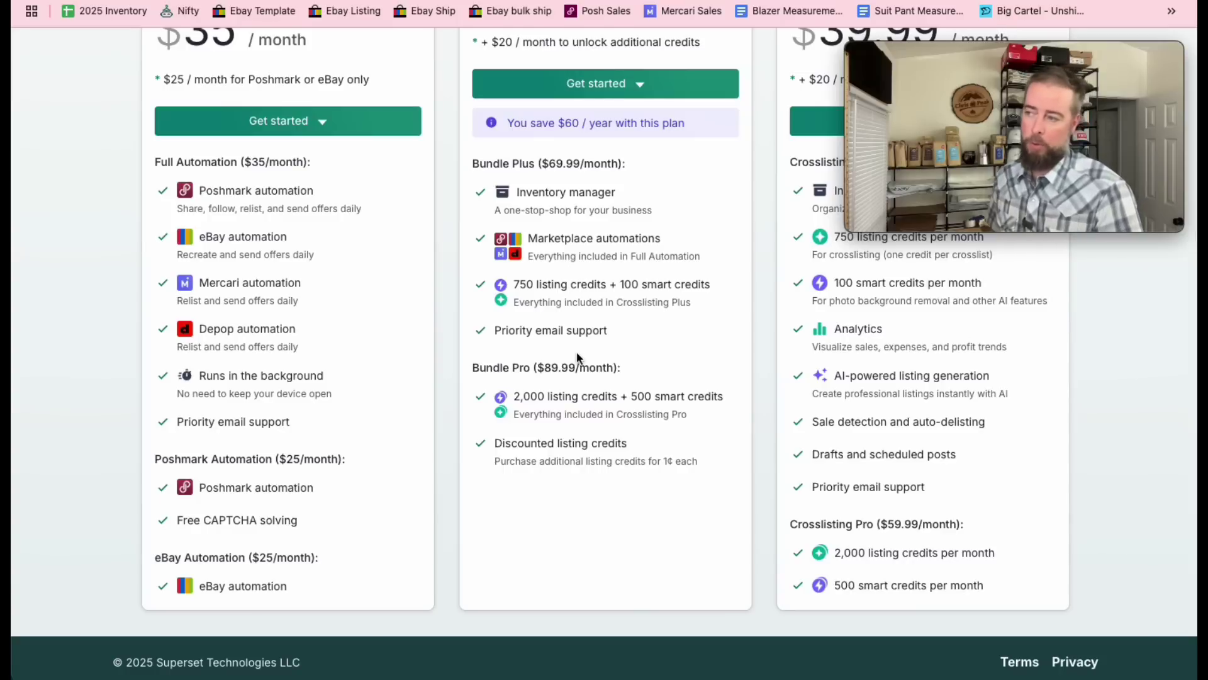
{"action": "scroll", "coordinate": [576, 349], "scroll_direction": "up", "scroll_amount": 1}
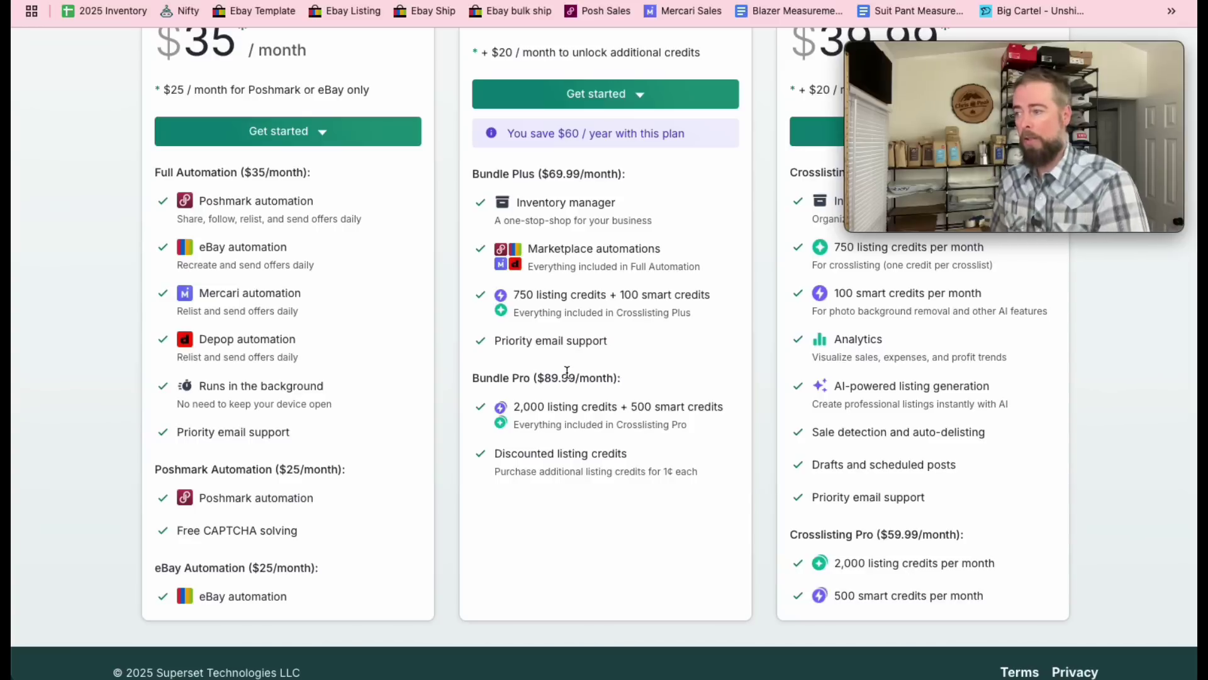
{"action": "scroll", "coordinate": [588, 372], "scroll_direction": "up", "scroll_amount": 2}
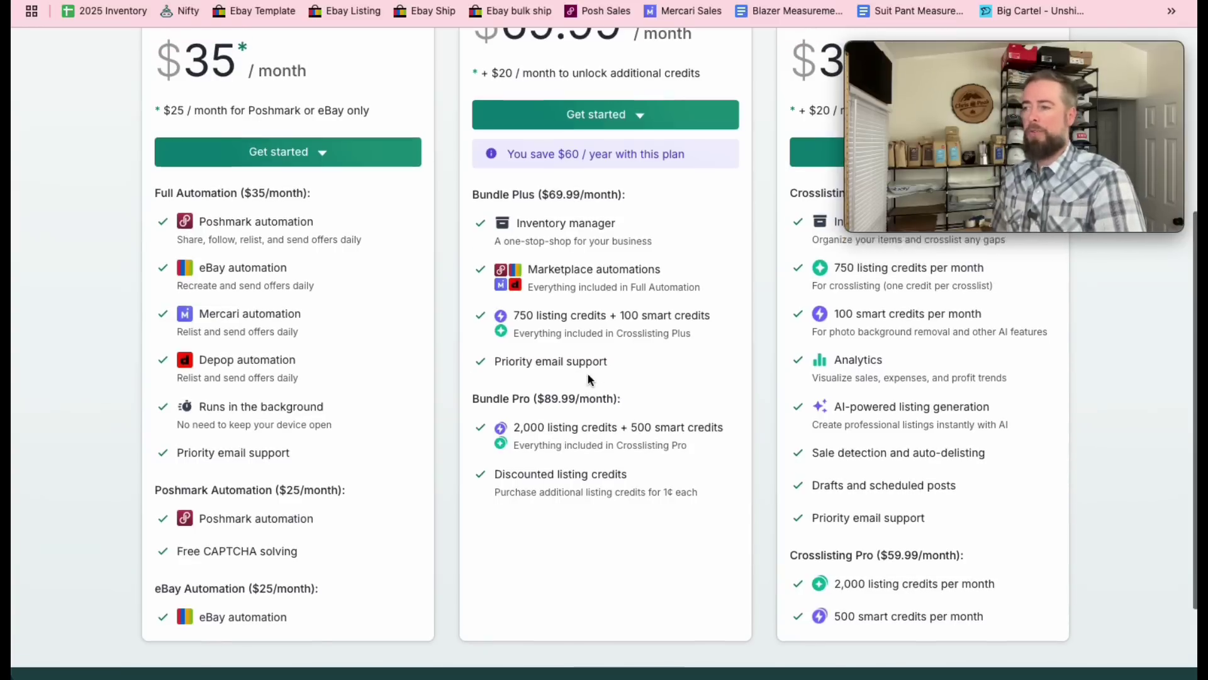
{"action": "scroll", "coordinate": [588, 374], "scroll_direction": "up", "scroll_amount": 7}
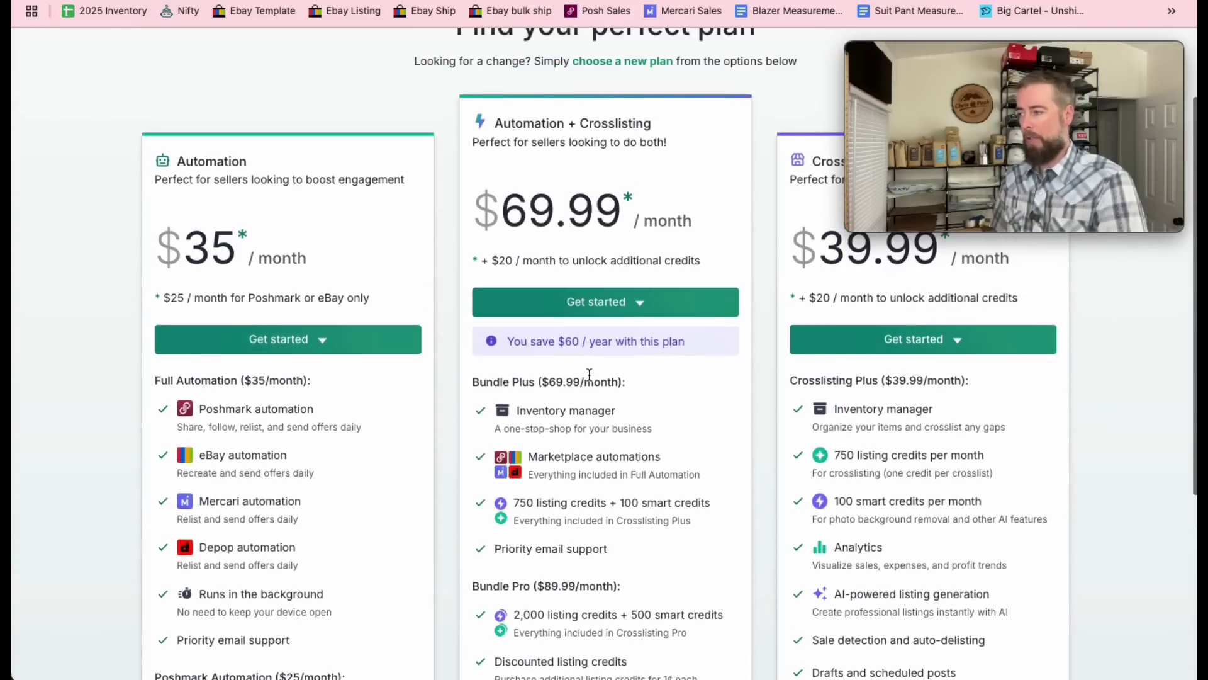
{"action": "scroll", "coordinate": [592, 379], "scroll_direction": "up", "scroll_amount": 1}
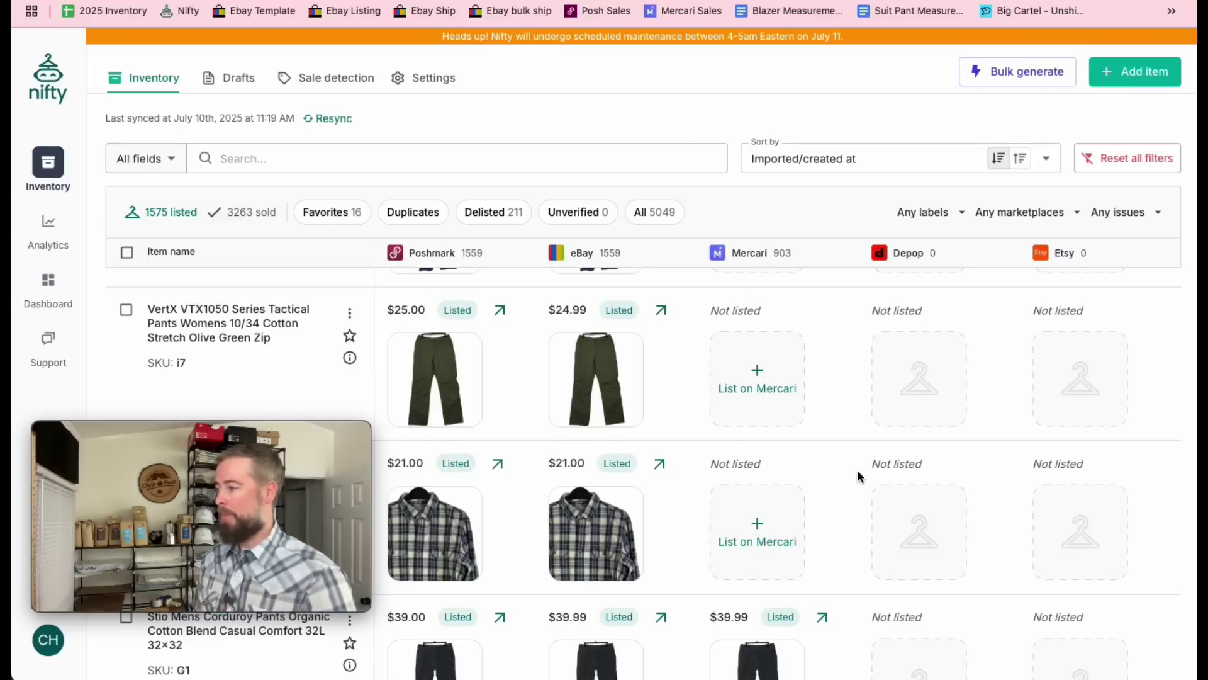
- Page through the inventory's listed items to check which ones are not yet crosslisted on Mercari
{"action": "scroll", "coordinate": [931, 473], "scroll_direction": "down", "scroll_amount": 2}
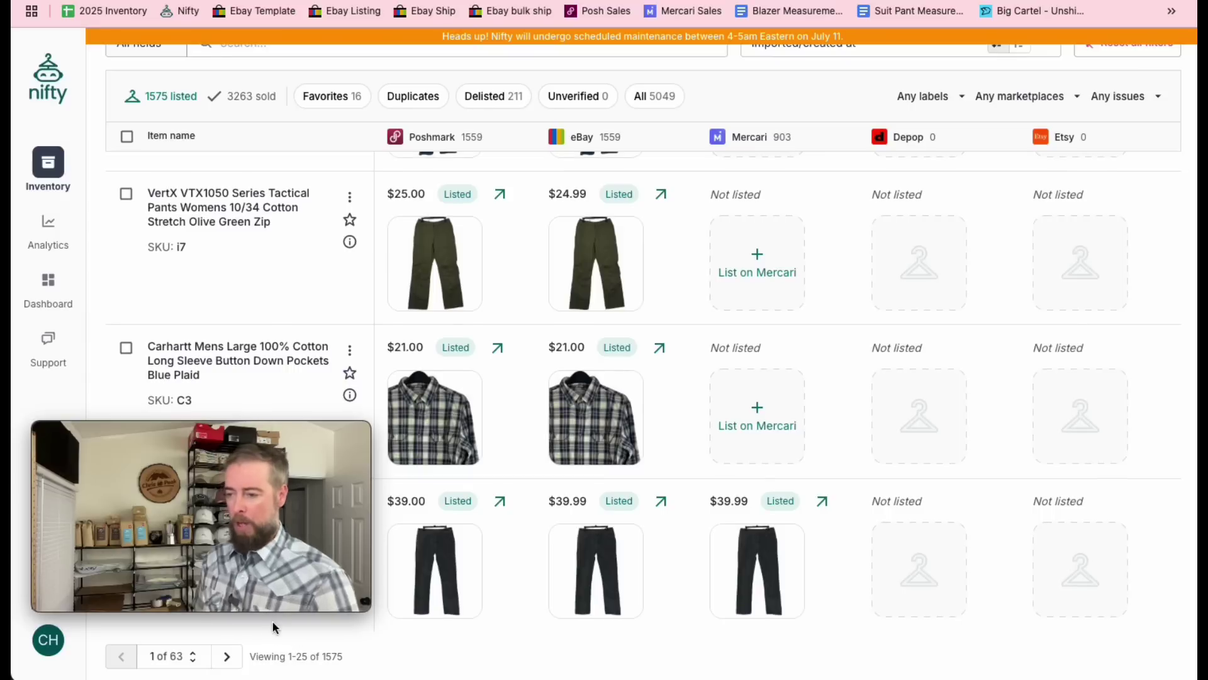
{"action": "left_click", "coordinate": [227, 657]}
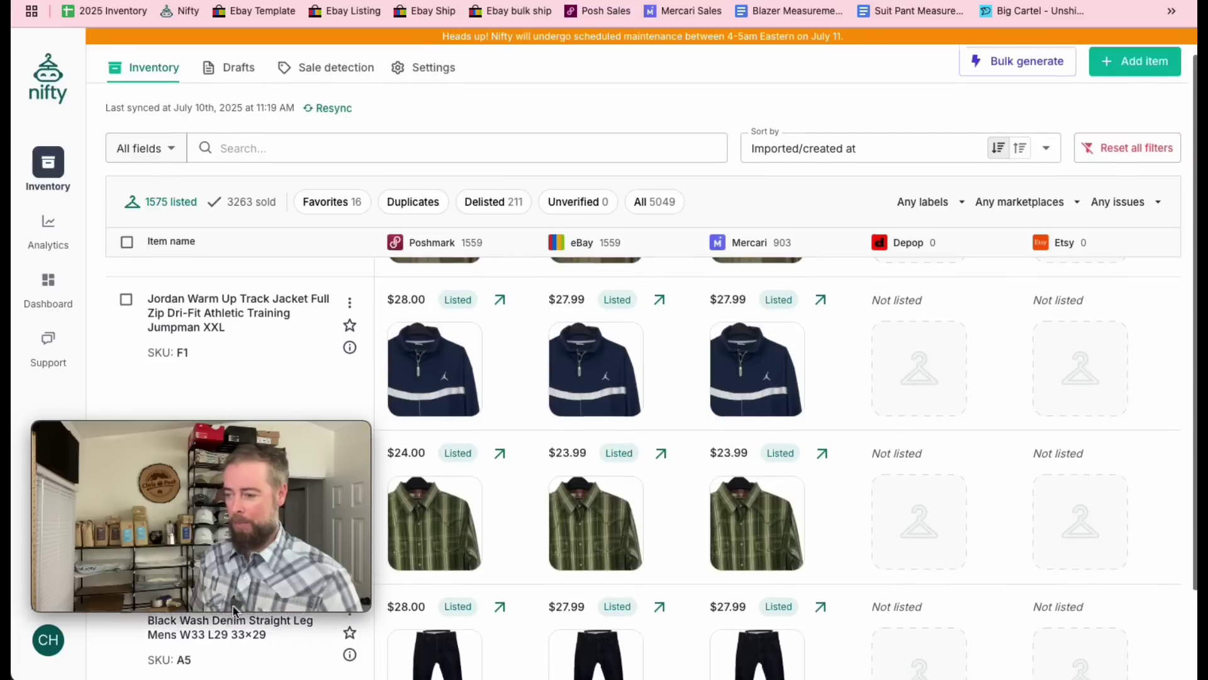
{"action": "scroll", "coordinate": [688, 337], "scroll_direction": "down", "scroll_amount": 3}
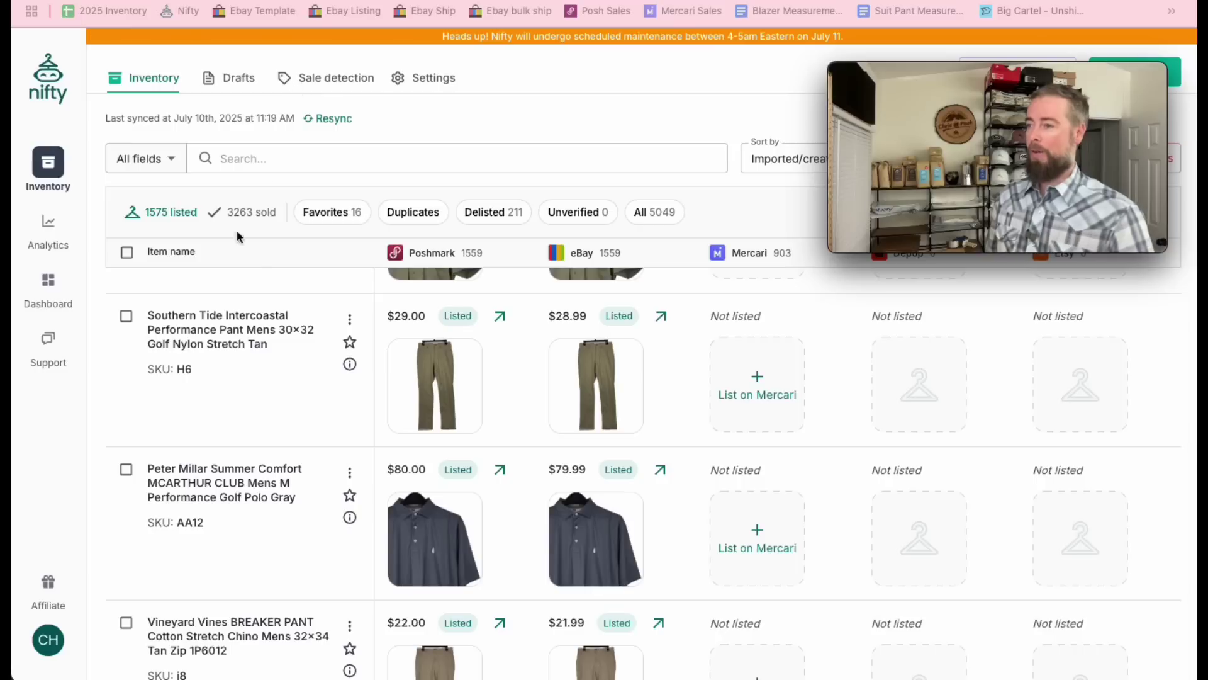
{"action": "scroll", "coordinate": [271, 277], "scroll_direction": "up", "scroll_amount": 5}
{"action": "scroll", "coordinate": [271, 282], "scroll_direction": "up", "scroll_amount": 15}
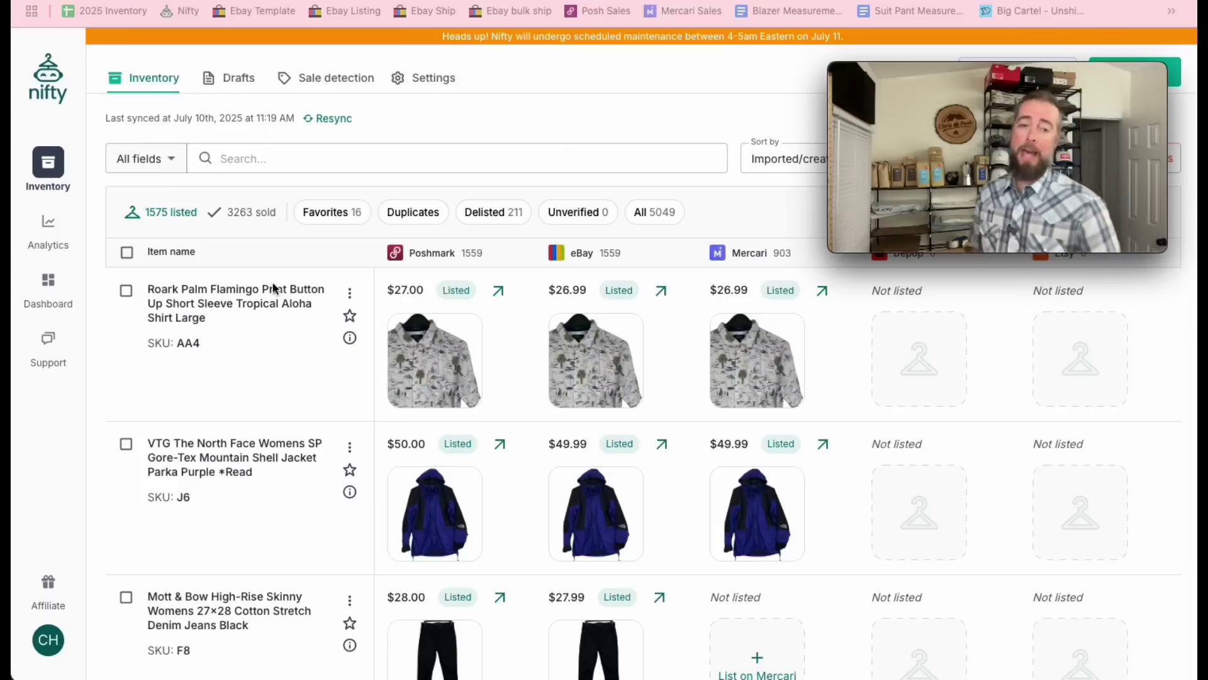
- Open the bulk AI listing generator from the inventory and look over its photo, marketplace and department options
{"action": "left_click_drag", "start_coordinate": [1058, 70], "coordinate": [1010, 170]}
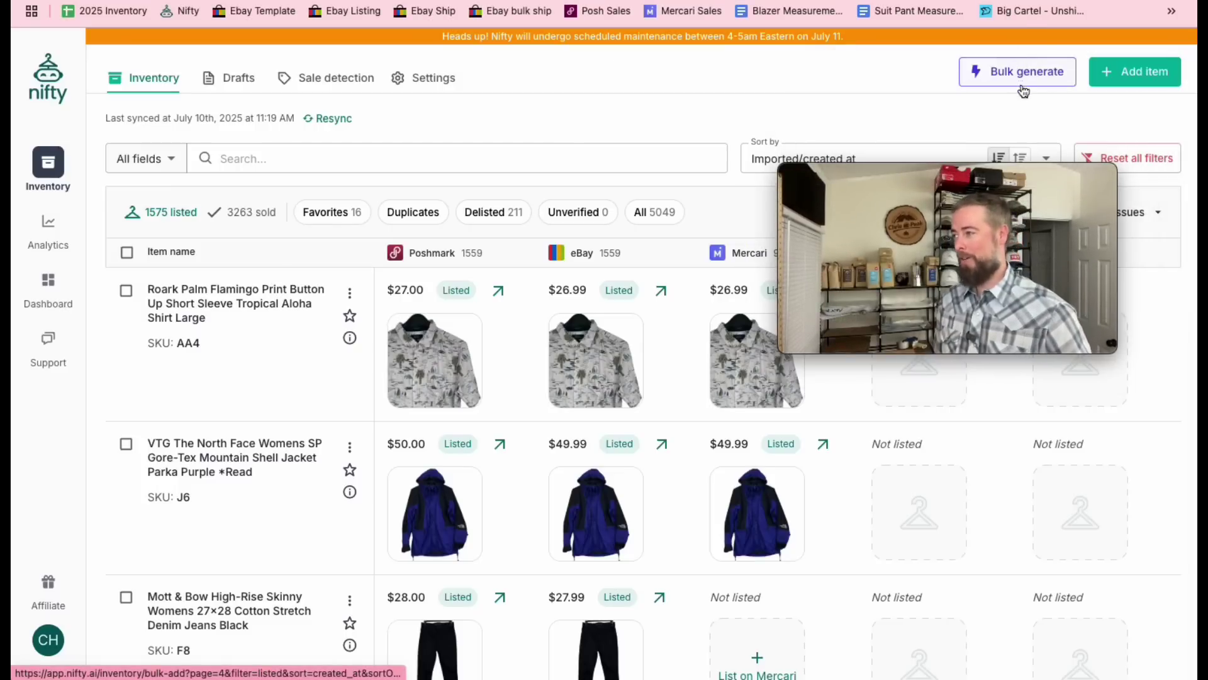
{"action": "left_click", "coordinate": [1025, 72]}
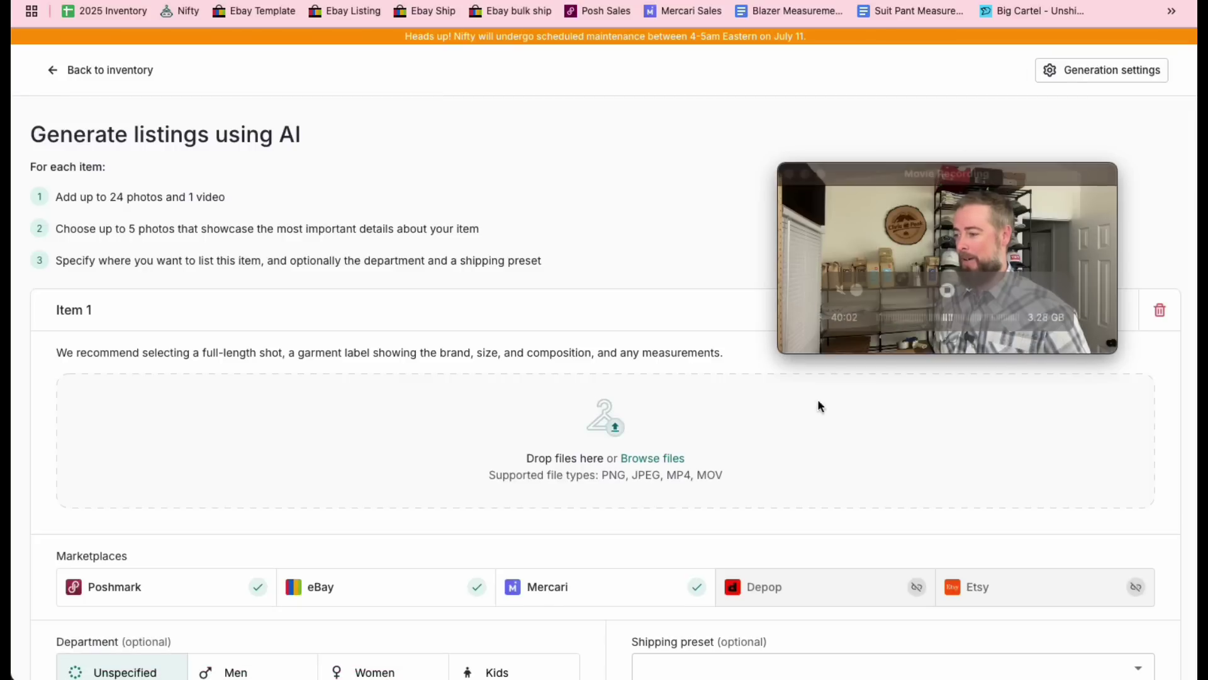
{"action": "scroll", "coordinate": [696, 508], "scroll_direction": "down", "scroll_amount": 3}
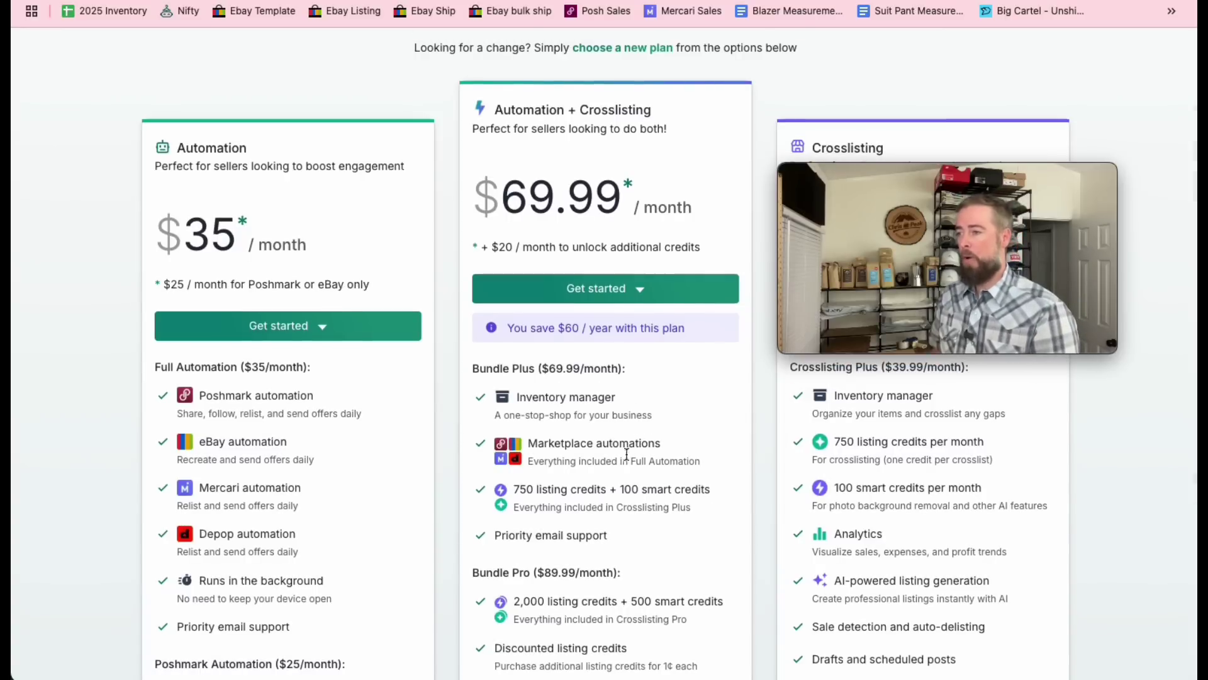
- Return to the pricing page and read the Bundle Pro tier's monthly price, listing credits and smart credits
{"action": "scroll", "coordinate": [604, 434], "scroll_direction": "down", "scroll_amount": 1}
{"action": "scroll", "coordinate": [578, 441], "scroll_direction": "down", "scroll_amount": 5}
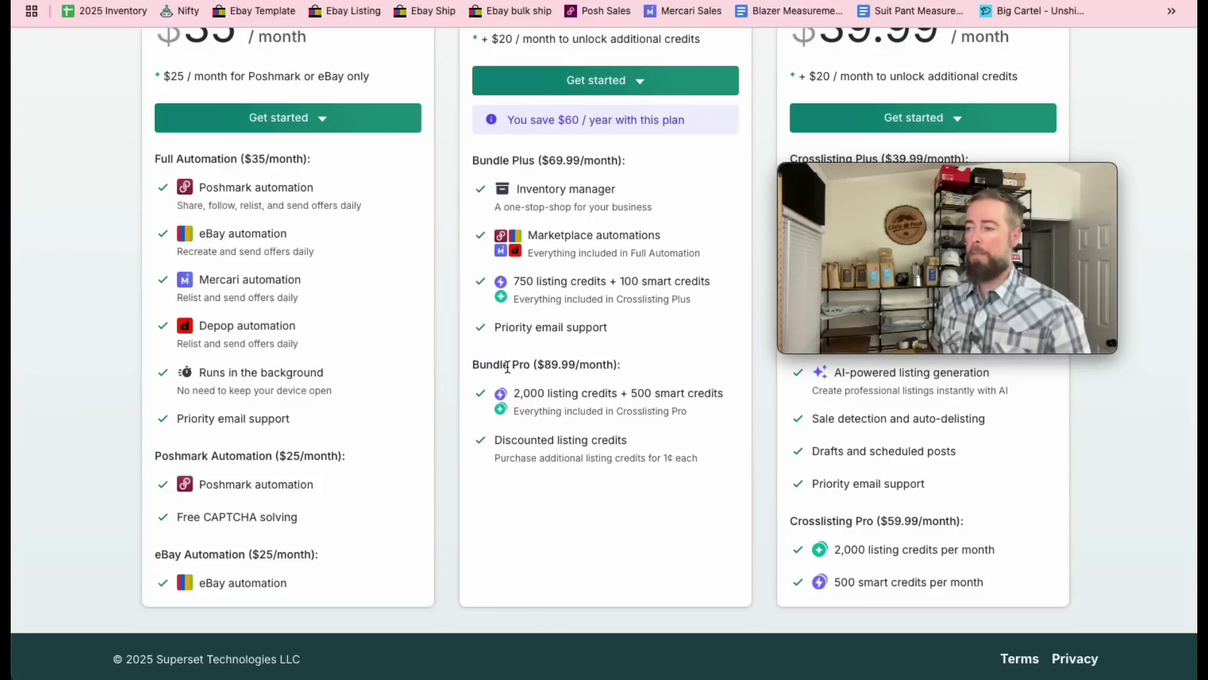
{"action": "left_click_drag", "start_coordinate": [486, 365], "coordinate": [727, 395]}
{"action": "left_click", "coordinate": [635, 395]}
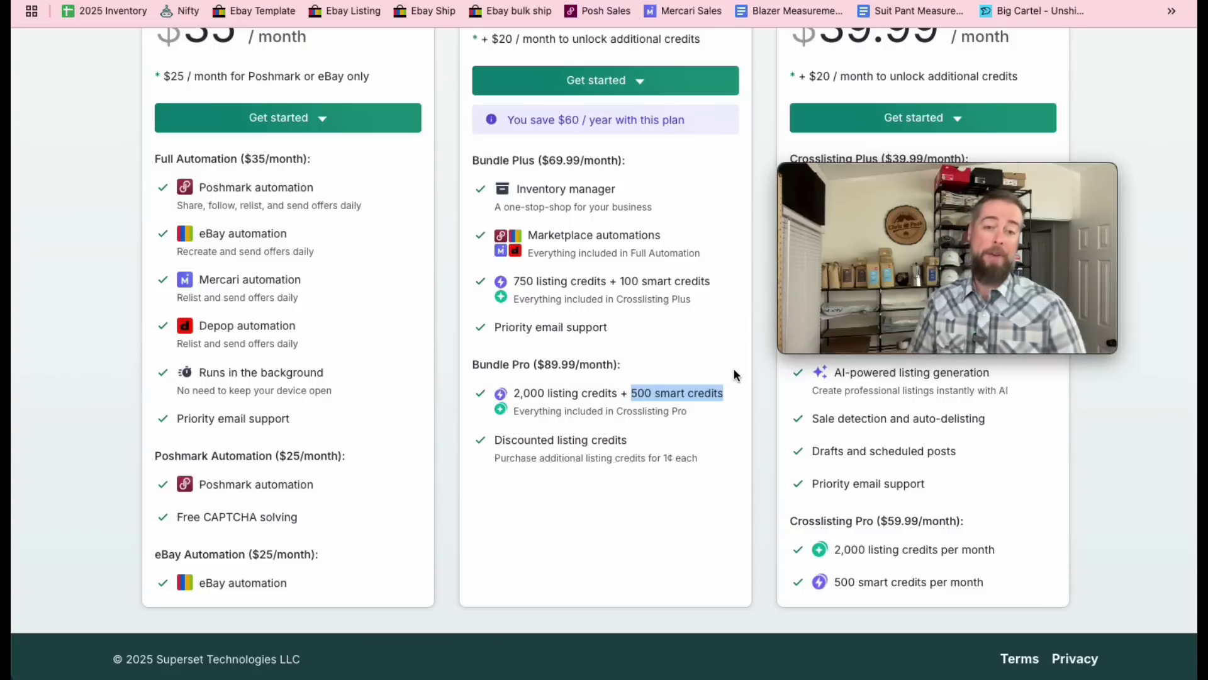
{"action": "mouse_move", "coordinate": [876, 271]}
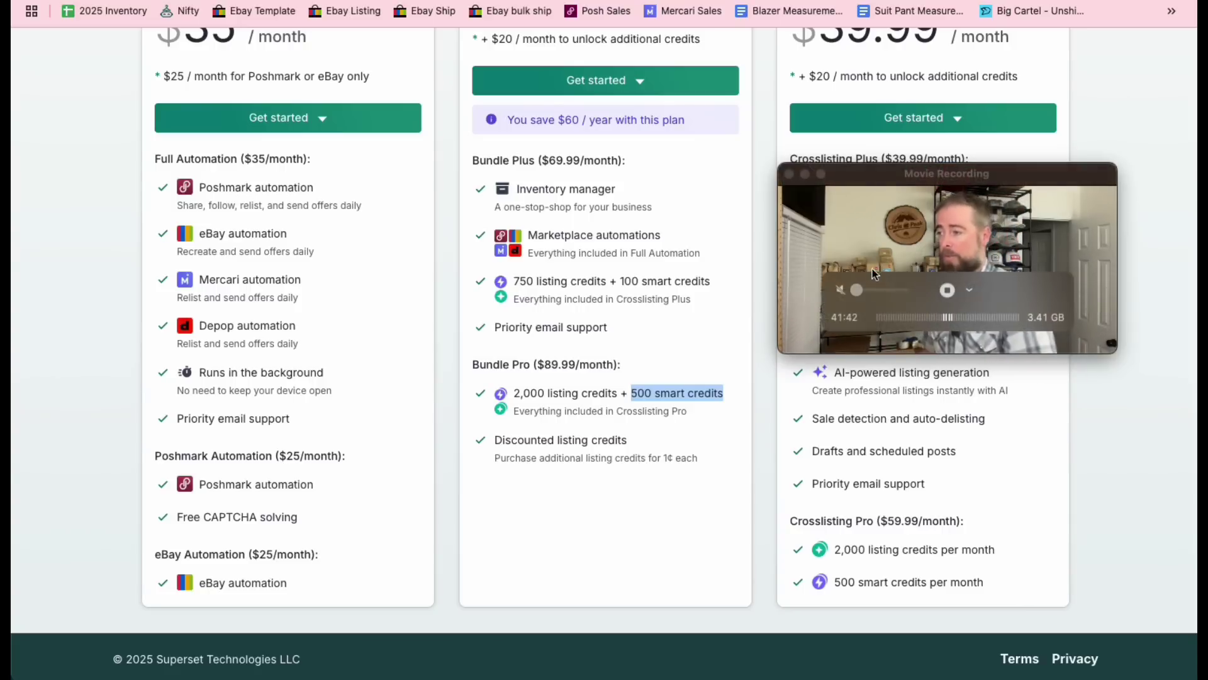